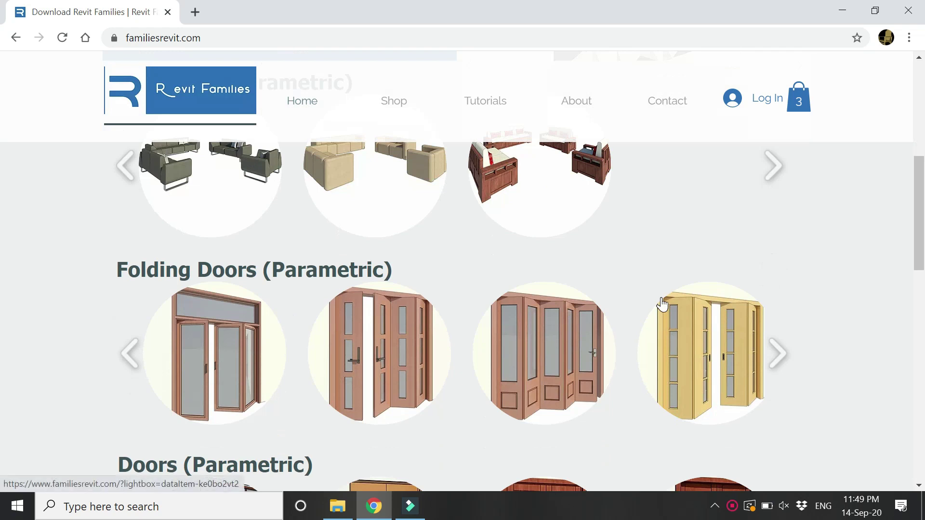
Look through the sofa, folding door, door, window and center table families on the Revit Families home page.
scroll(864, 258, down, 5)
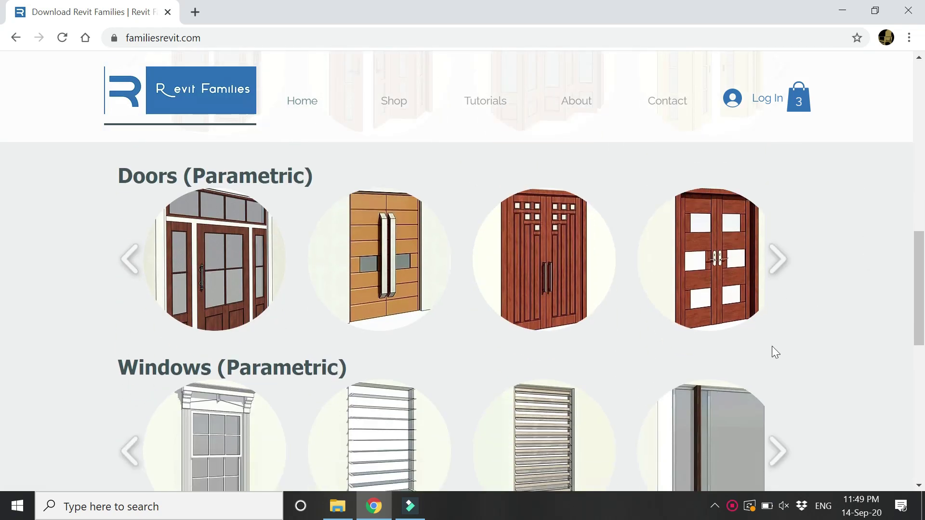
scroll(772, 346, down, 1)
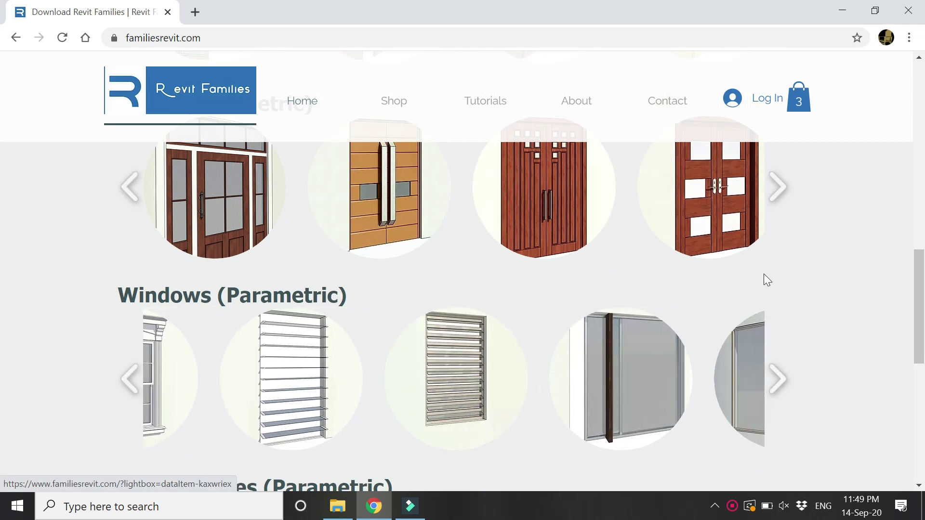
scroll(766, 278, down, 3)
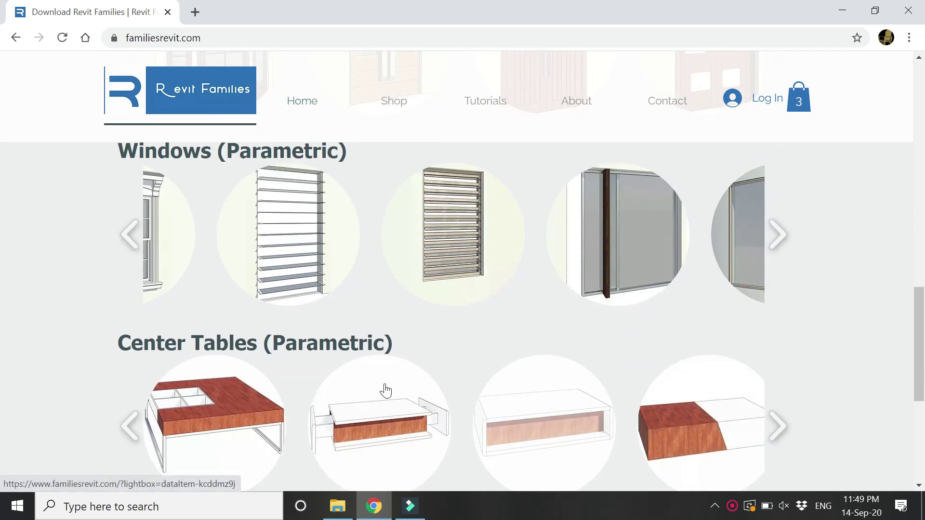
scroll(258, 392, up, 1)
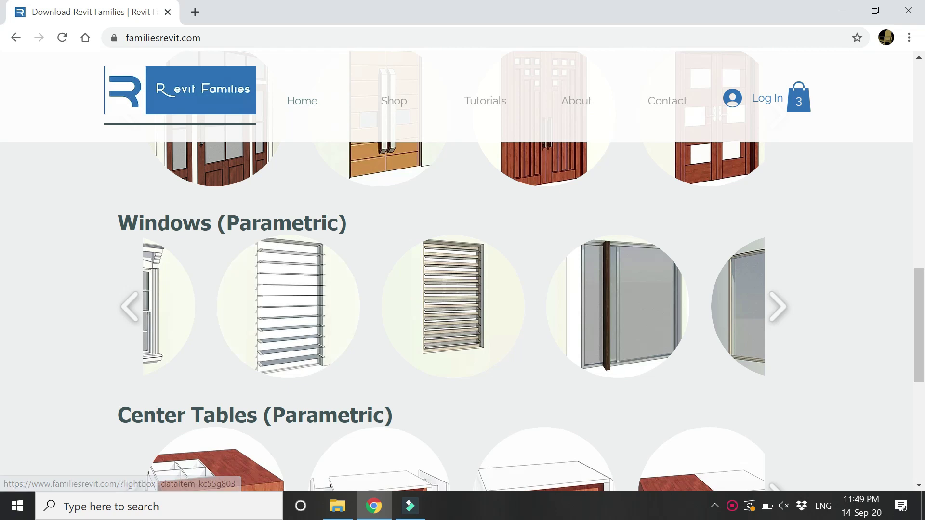
scroll(347, 328, up, 3)
scroll(313, 328, down, 4)
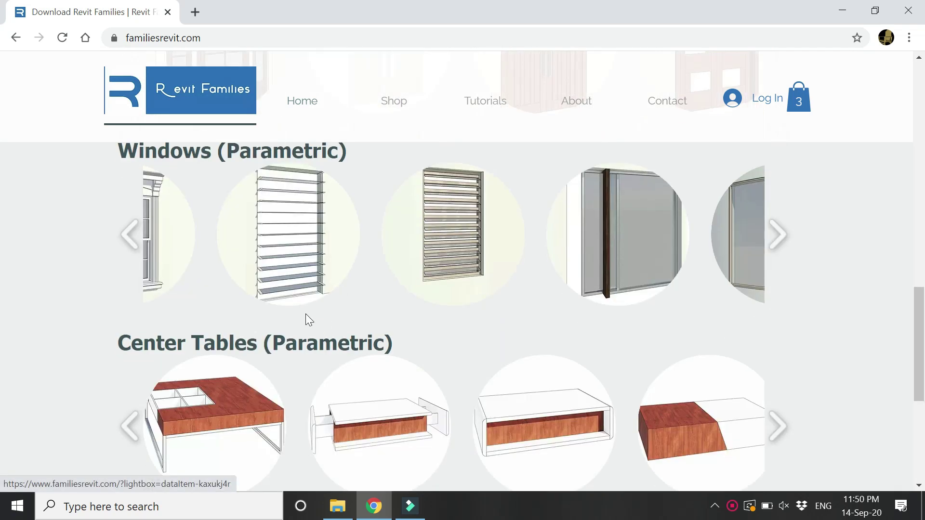
scroll(244, 407, up, 6)
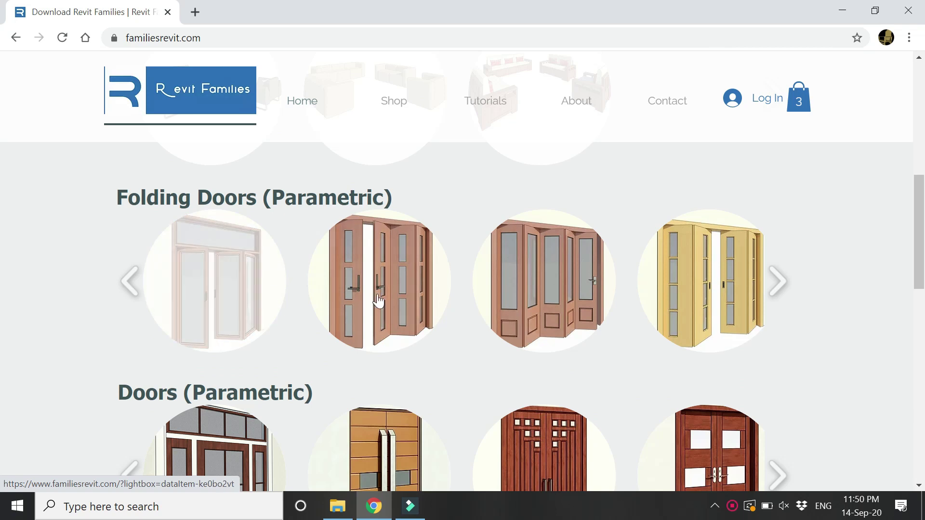
click(773, 289)
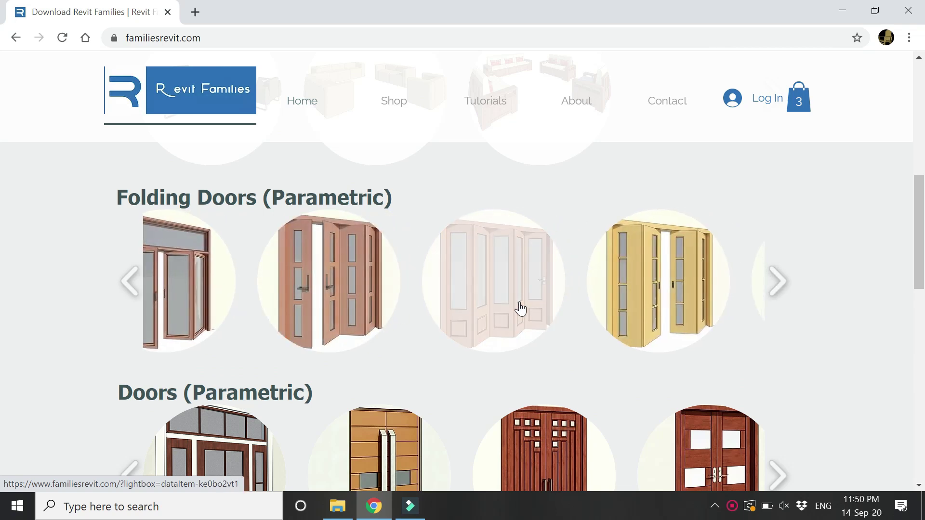
scroll(237, 302, up, 2)
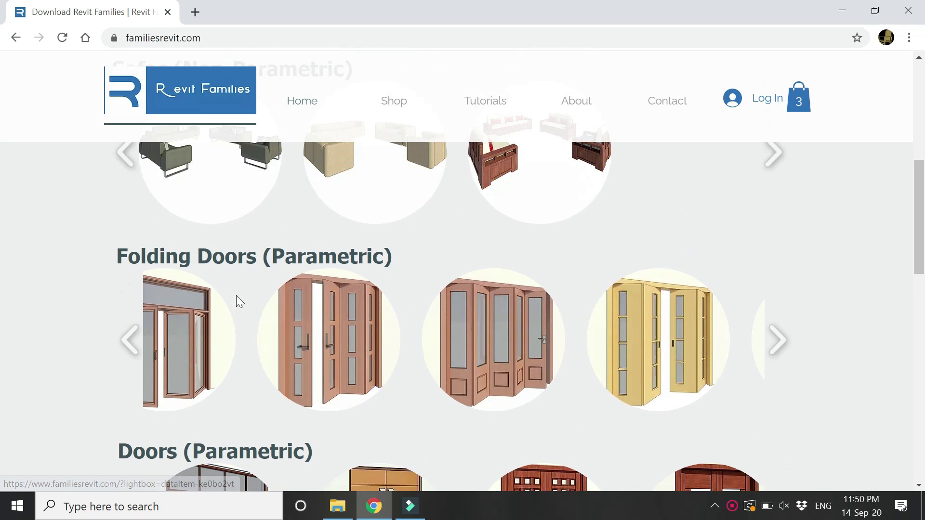
scroll(240, 308, up, 3)
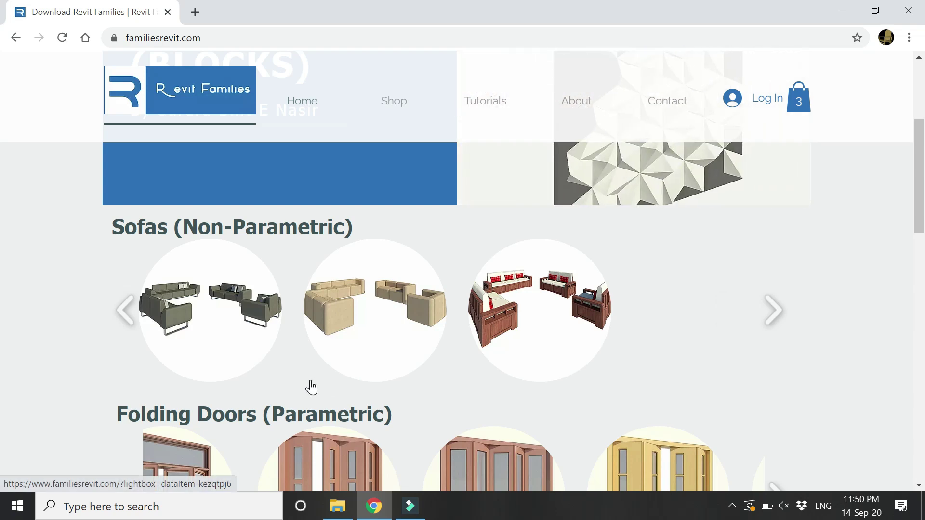
Open the site's Tutorials page and look over its product videos.
click(483, 109)
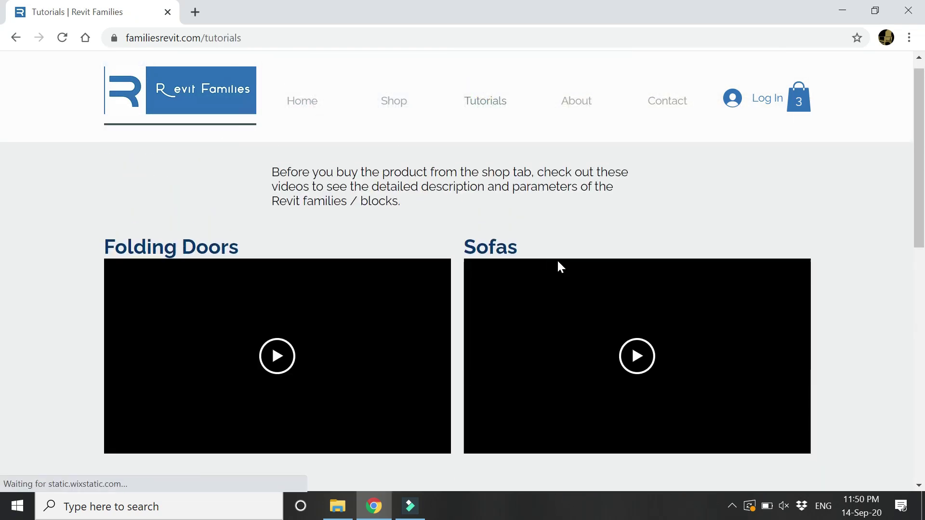
scroll(456, 332, down, 10)
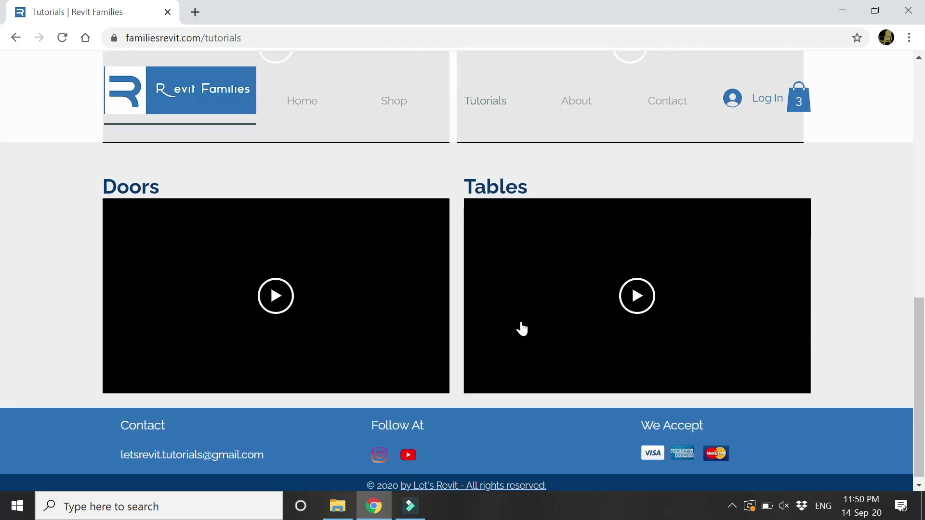
scroll(522, 329, up, 10)
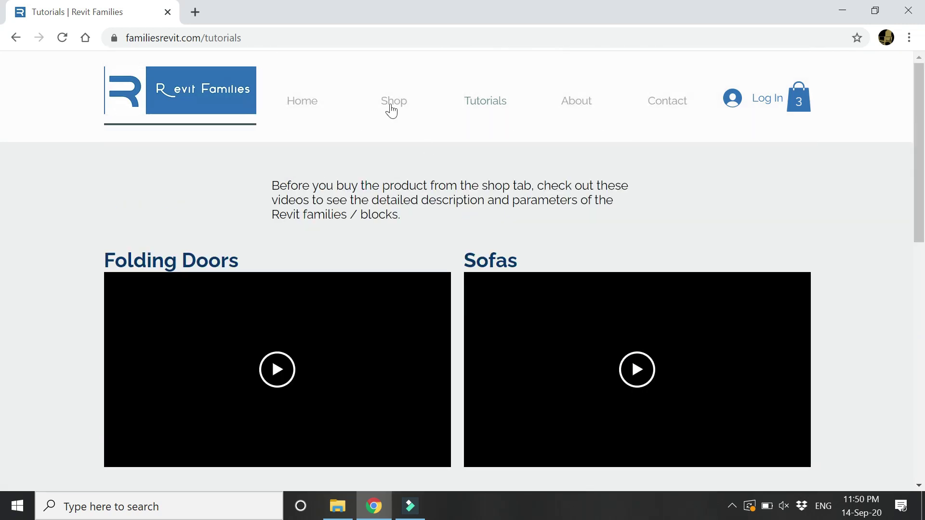
Open the site's Shop page and look over the family products on sale.
click(387, 103)
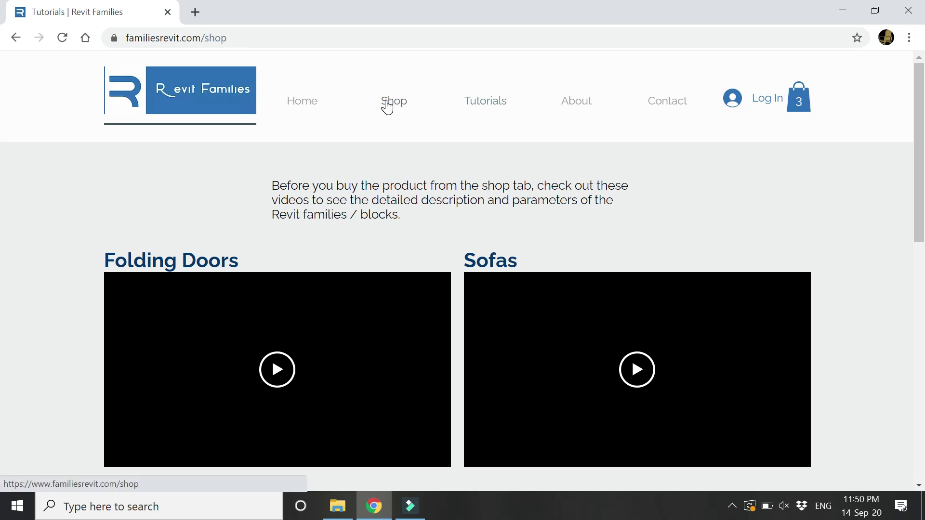
scroll(843, 282, down, 2)
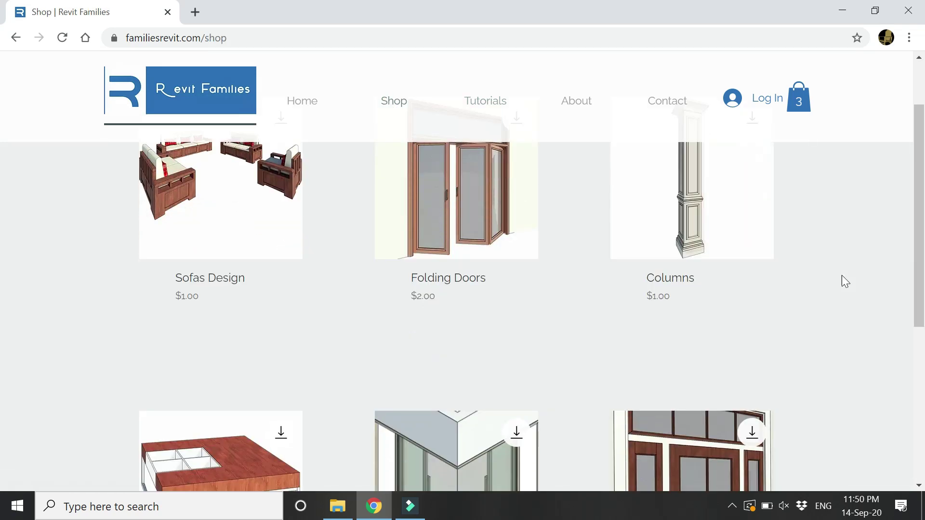
scroll(843, 282, down, 4)
scroll(482, 321, up, 6)
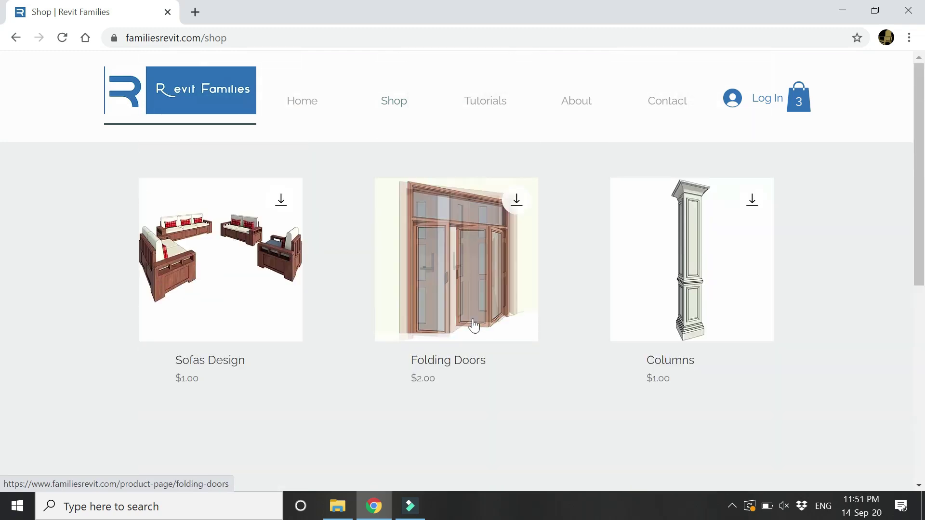
mouse_move(460, 311)
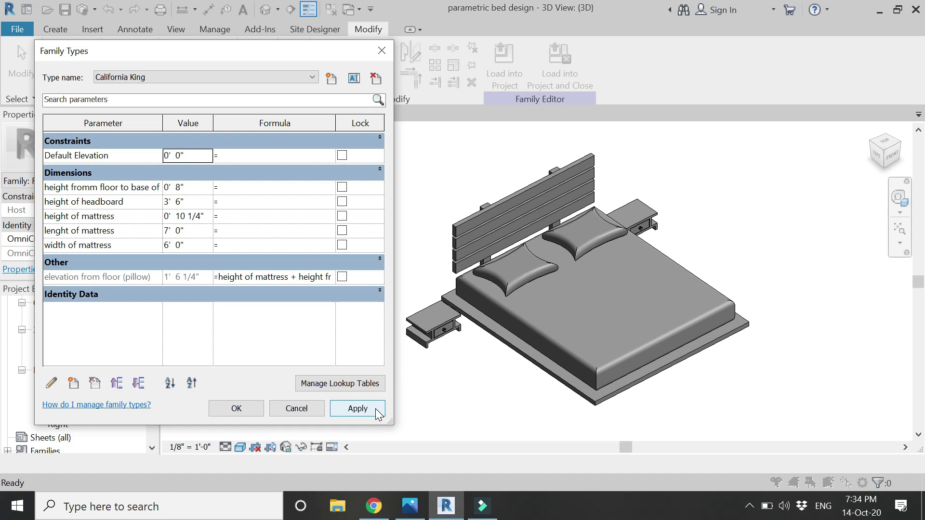
Apply the King type to the parametric bed family and choose the Olympic Queen type.
click(235, 78)
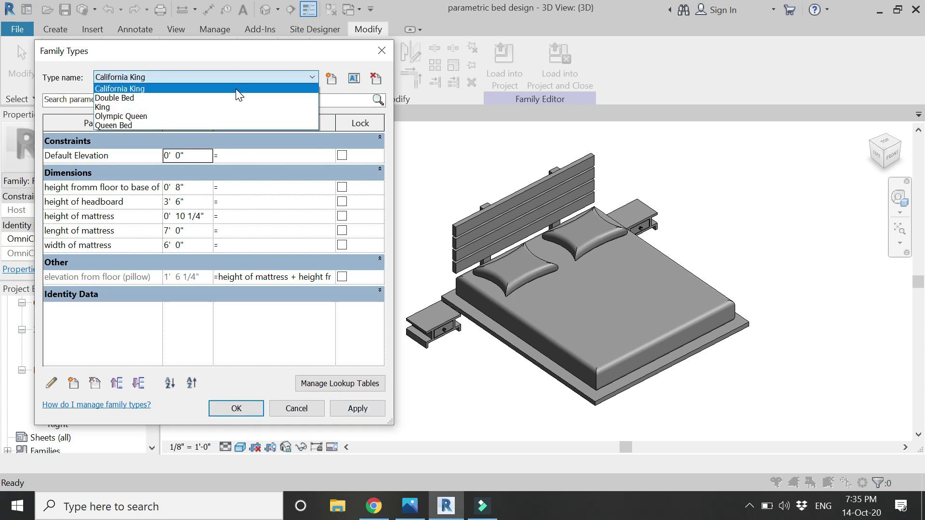
click(225, 107)
click(355, 407)
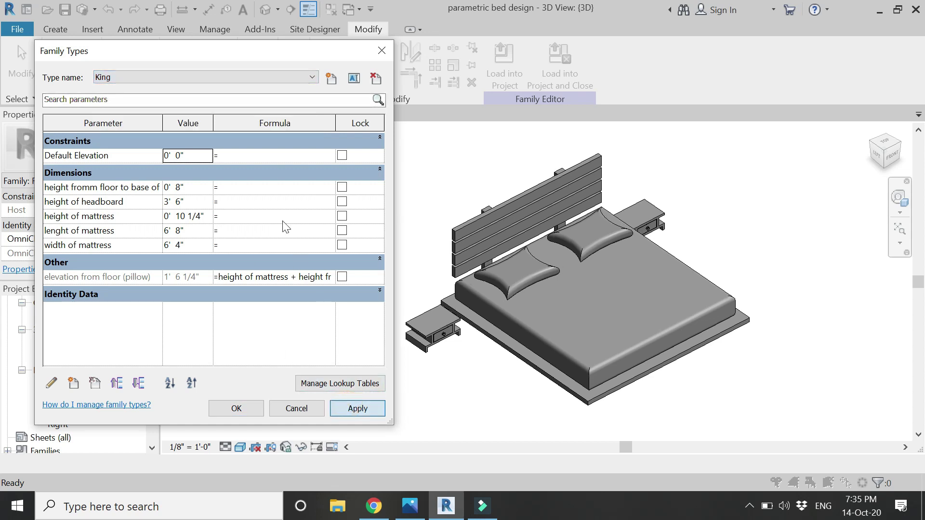
click(239, 78)
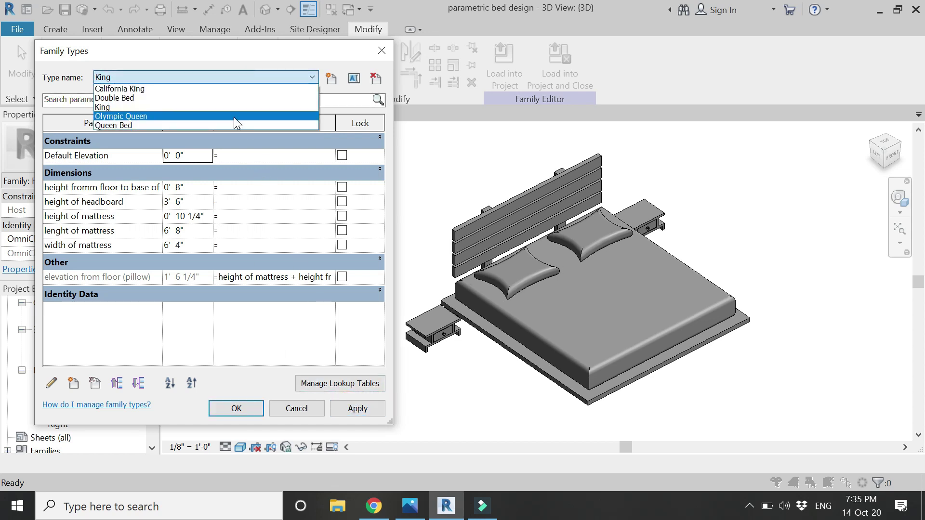
click(233, 117)
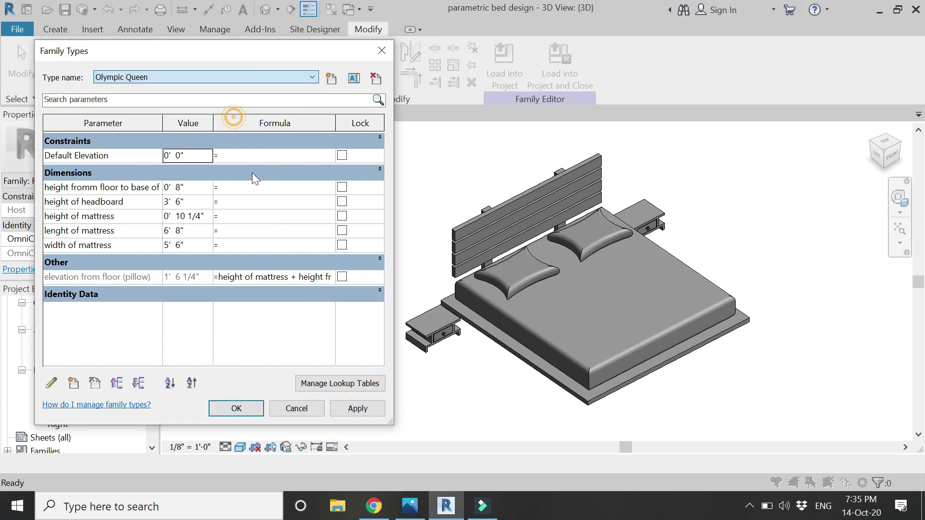
Apply the Queen Bed type and the Double Bed type to the bed family in turn.
click(228, 76)
click(223, 124)
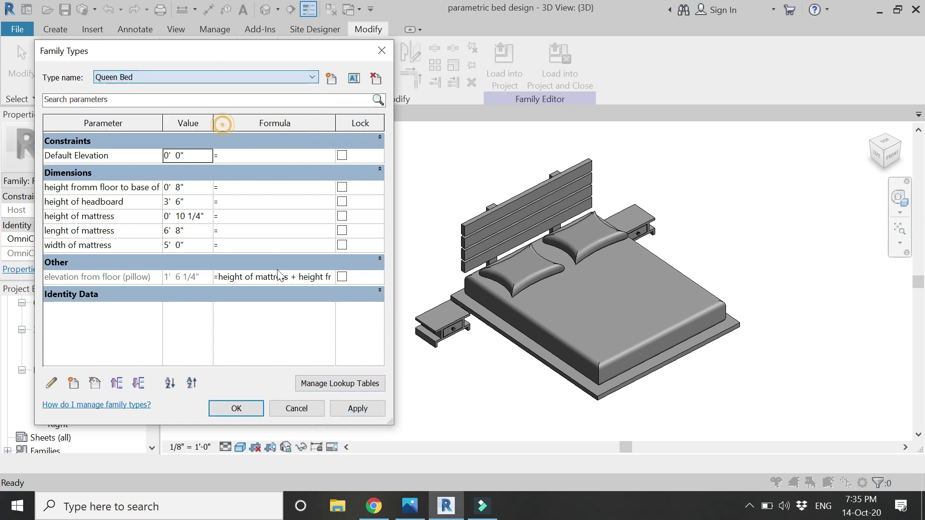
click(345, 408)
click(219, 77)
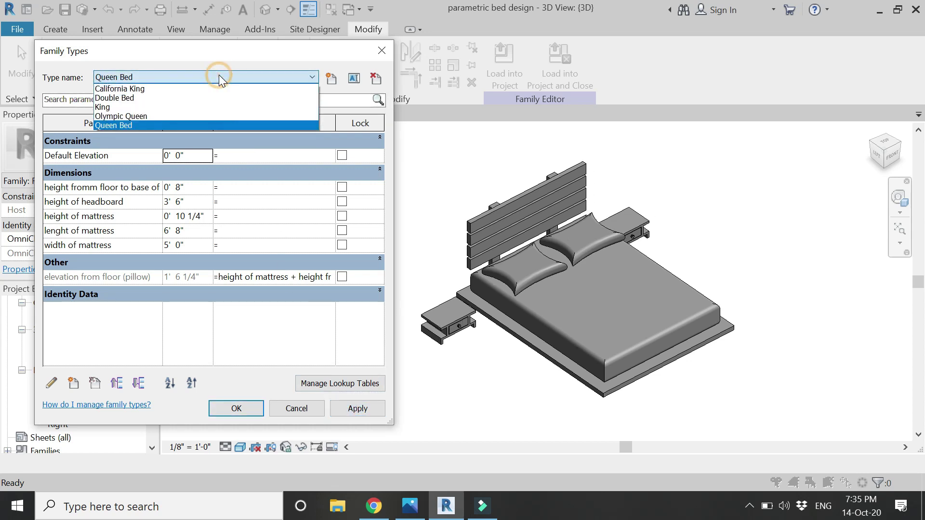
click(217, 97)
click(348, 408)
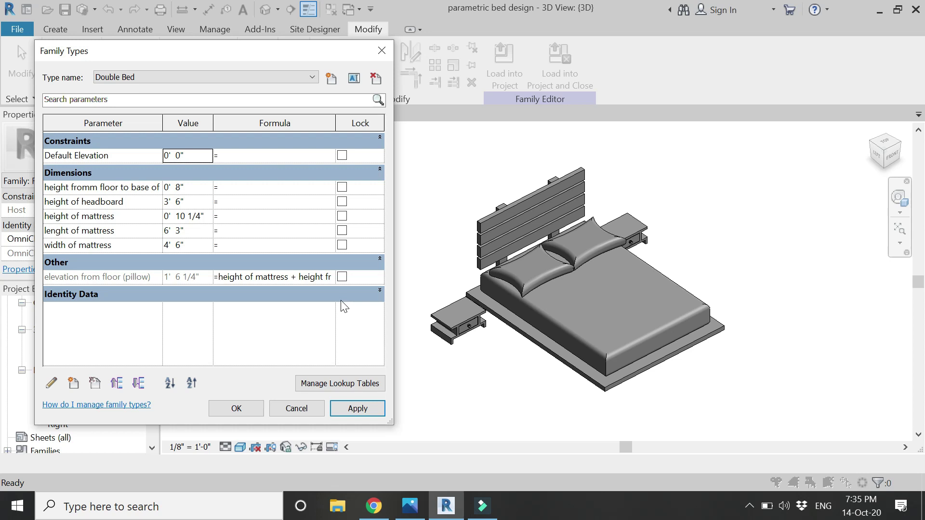
Apply the California King type to the bed family.
click(241, 77)
click(231, 86)
click(358, 410)
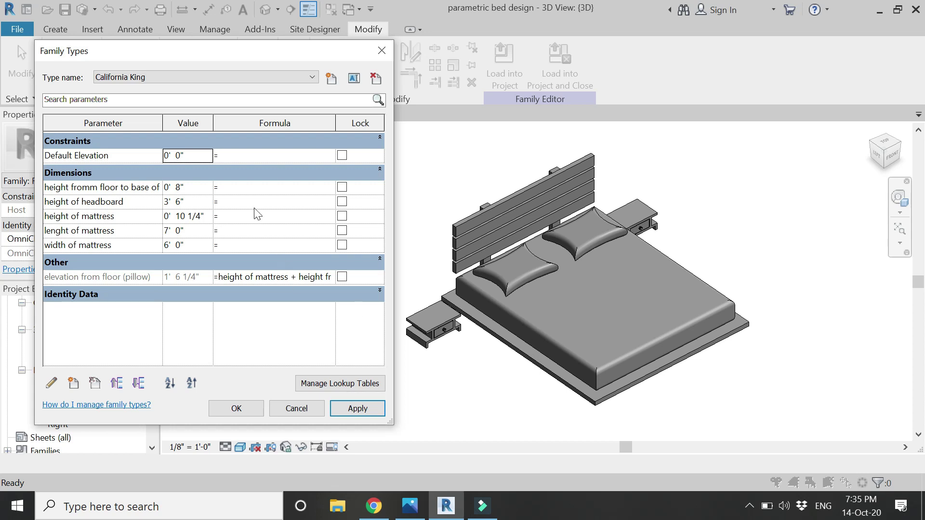
Apply the Queen Bed type and set its height of mattress to 0' 8".
click(207, 73)
click(191, 123)
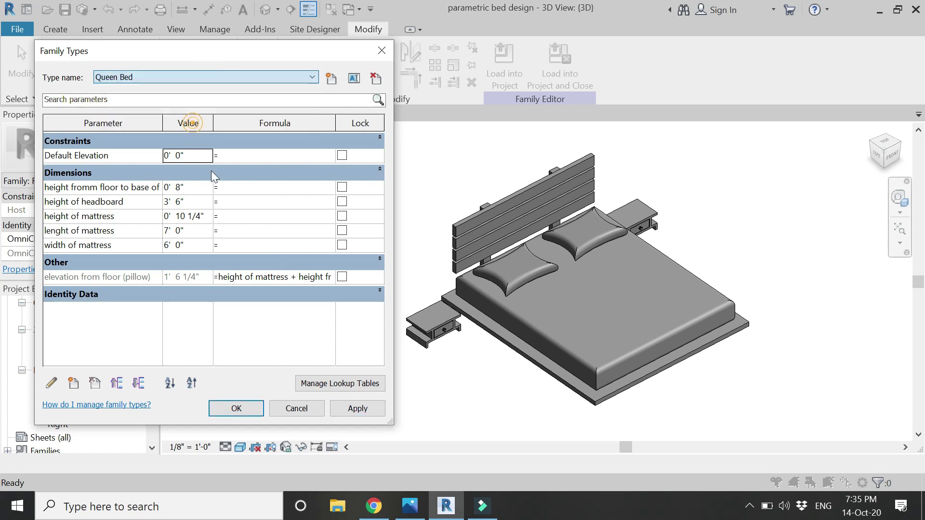
click(354, 410)
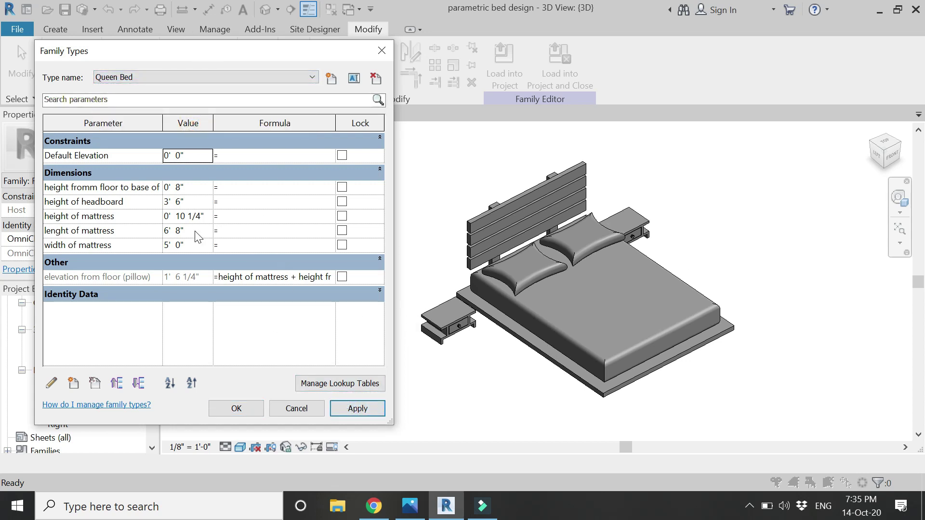
click(204, 218)
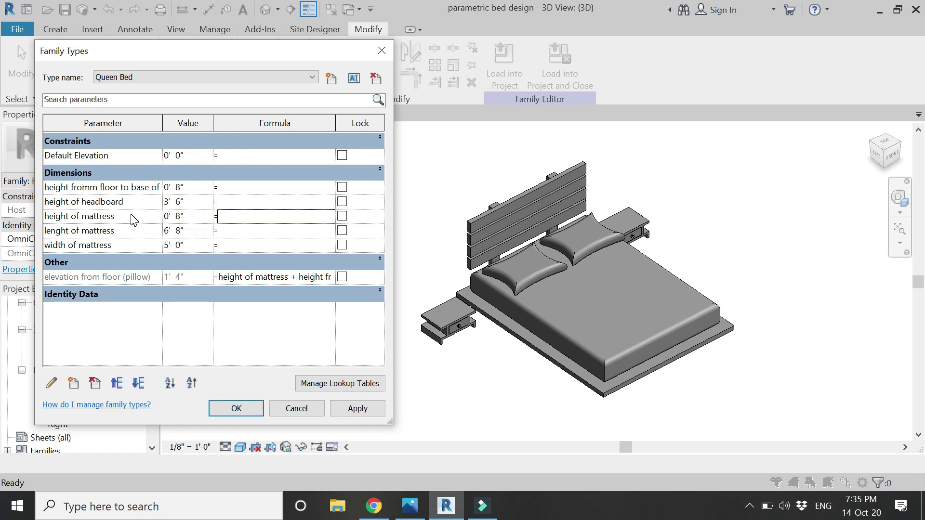
click(357, 414)
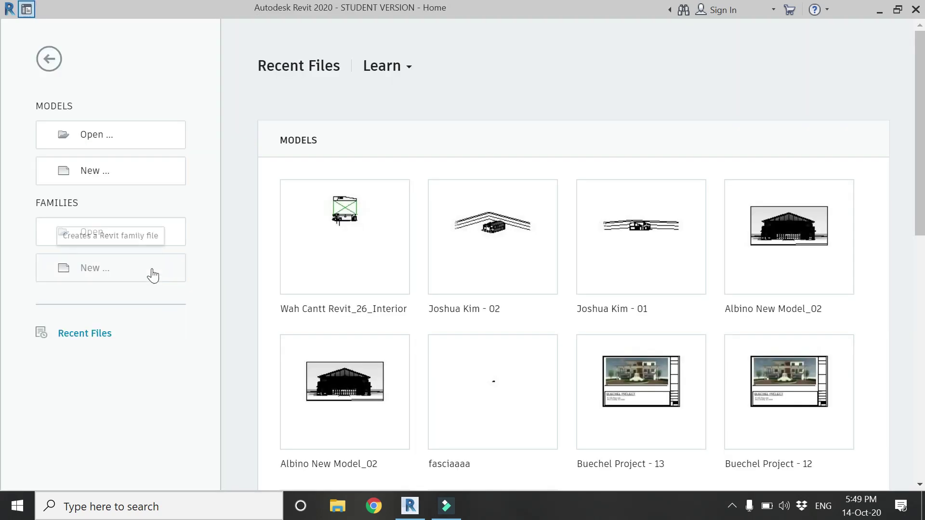
Create a new family from the Furniture template.
click(153, 273)
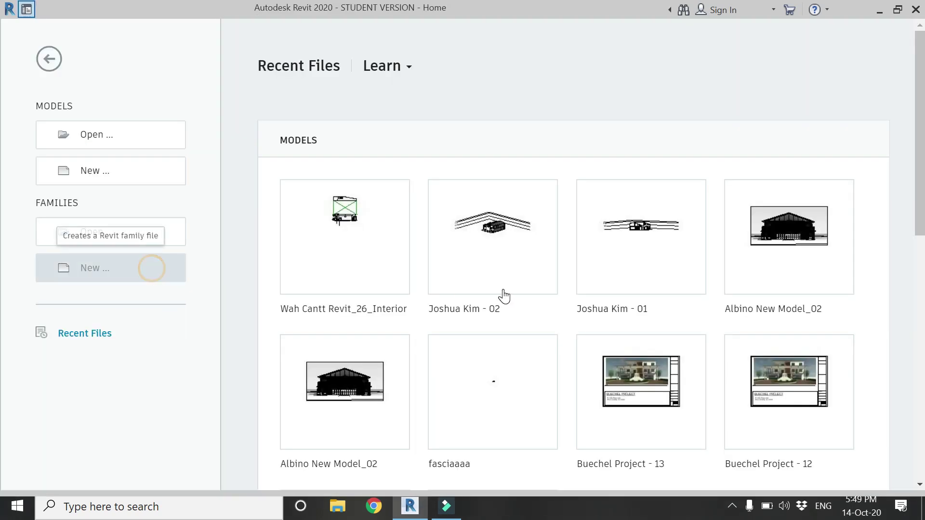
click(452, 256)
scroll(452, 256, down, 3)
click(515, 159)
click(400, 248)
click(656, 403)
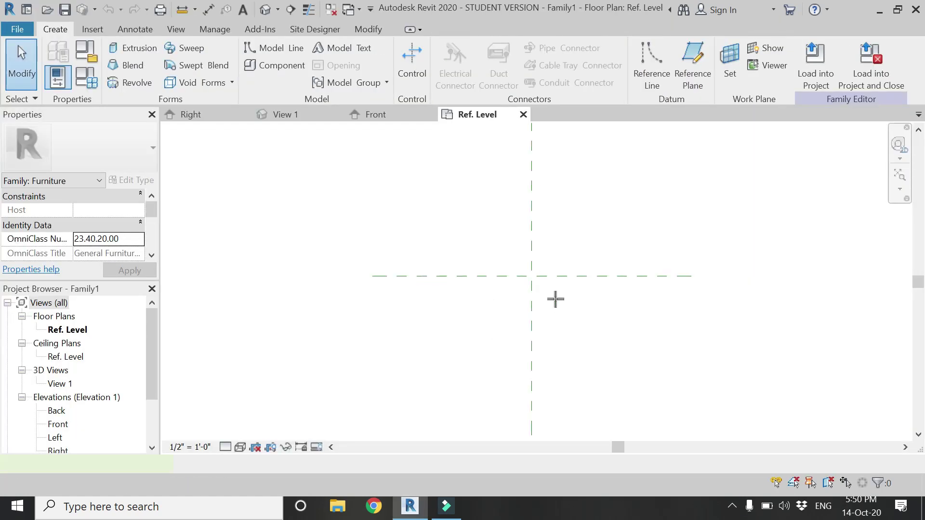
Draw two vertical reference planes about 3'-2" apart and two horizontal ones about 3'-6" apart around the center planes on Ref. Level.
key(r)
key(p)
click(478, 191)
click(478, 373)
click(582, 190)
click(582, 374)
click(405, 223)
click(672, 223)
click(405, 332)
click(677, 332)
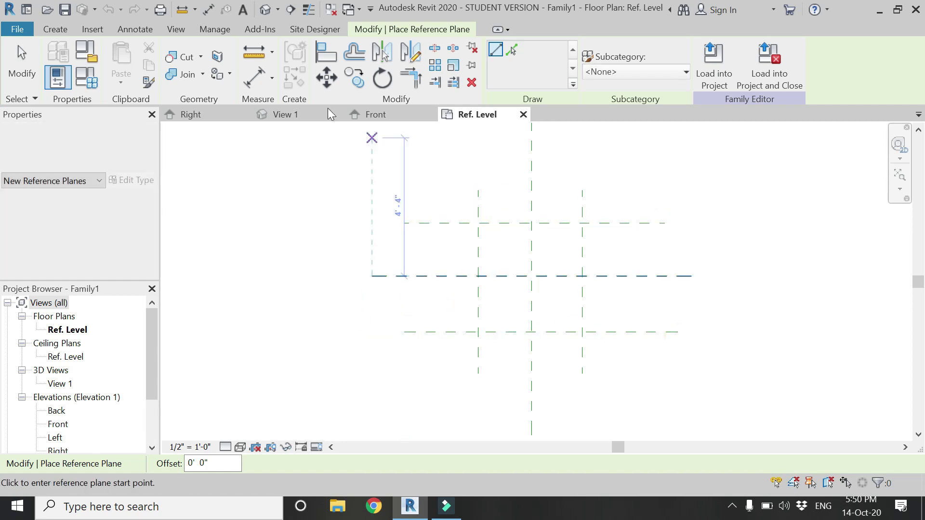
Dimension the three vertical reference planes with an equality constraint and add an overall aligned dimension between the outer two.
click(273, 78)
click(288, 115)
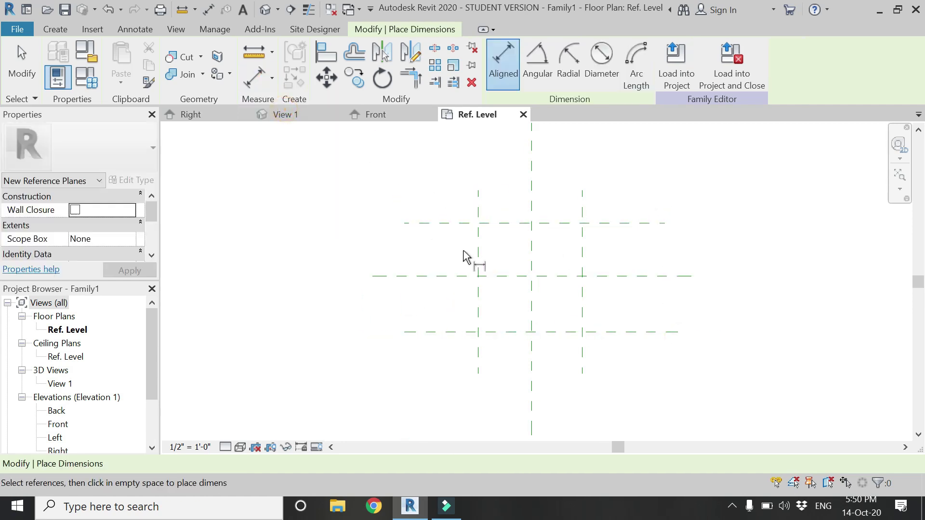
click(478, 242)
click(531, 253)
click(582, 254)
click(614, 144)
click(530, 152)
click(487, 262)
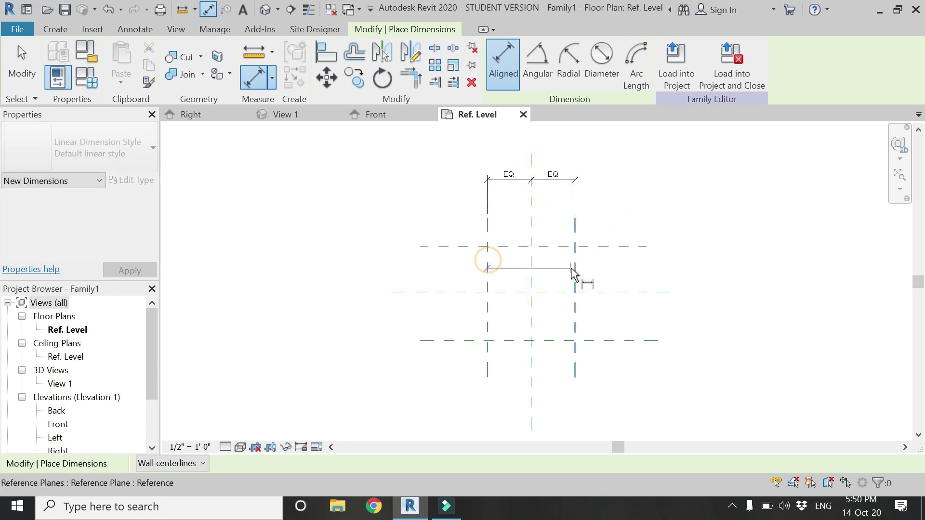
click(575, 273)
click(617, 151)
Dimension the three horizontal reference planes with an equality constraint and add an overall aligned dimension between the outer two.
click(462, 247)
click(461, 292)
click(460, 340)
click(374, 375)
click(402, 294)
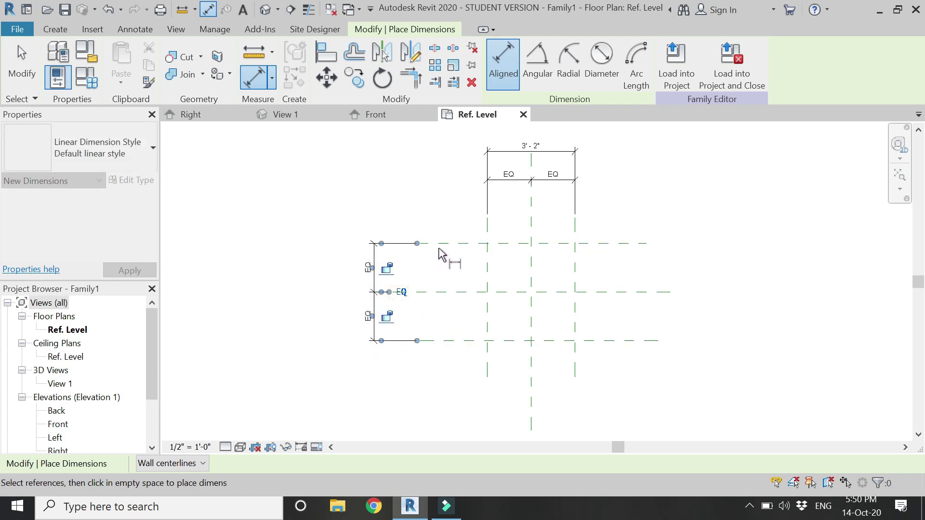
click(440, 246)
click(440, 341)
click(352, 376)
key(Escape)
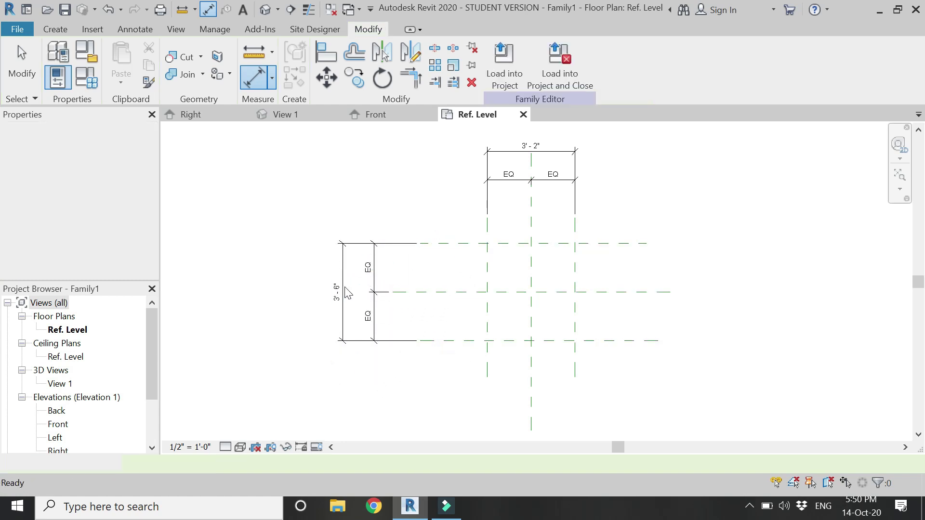
Label the overall dimension between the outer horizontal reference planes with a new type parameter named "lenght of mattress".
click(342, 275)
click(641, 64)
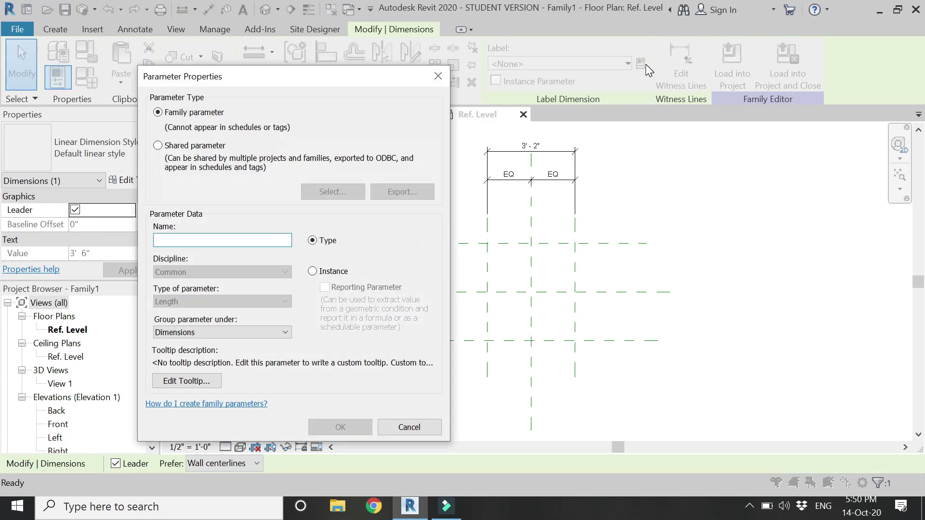
text(lenght of)
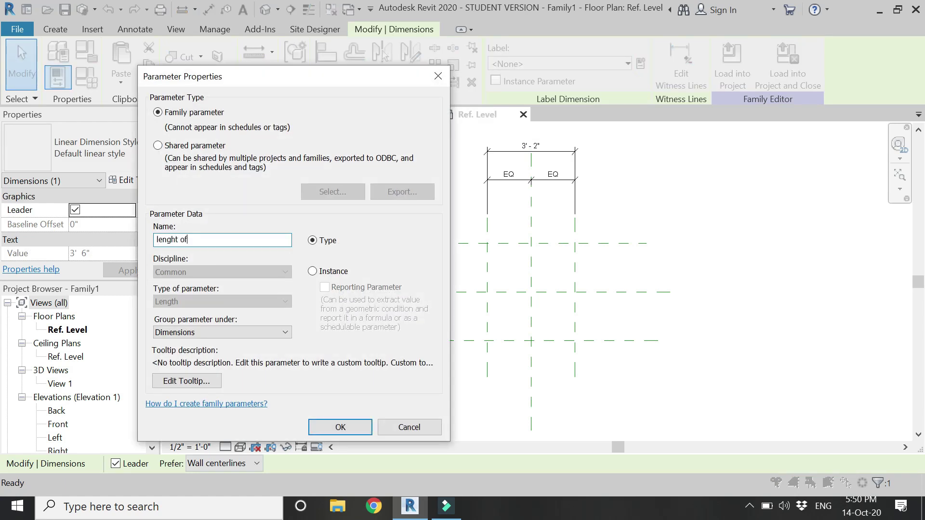
text( mattress)
key(Return)
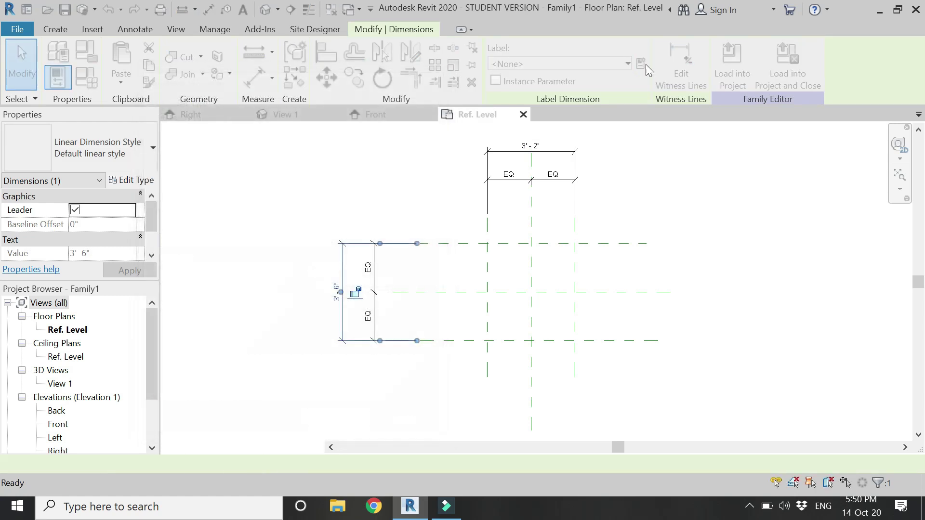
Label the overall dimension between the outer vertical reference planes with a new type parameter named "width of mattress".
click(556, 151)
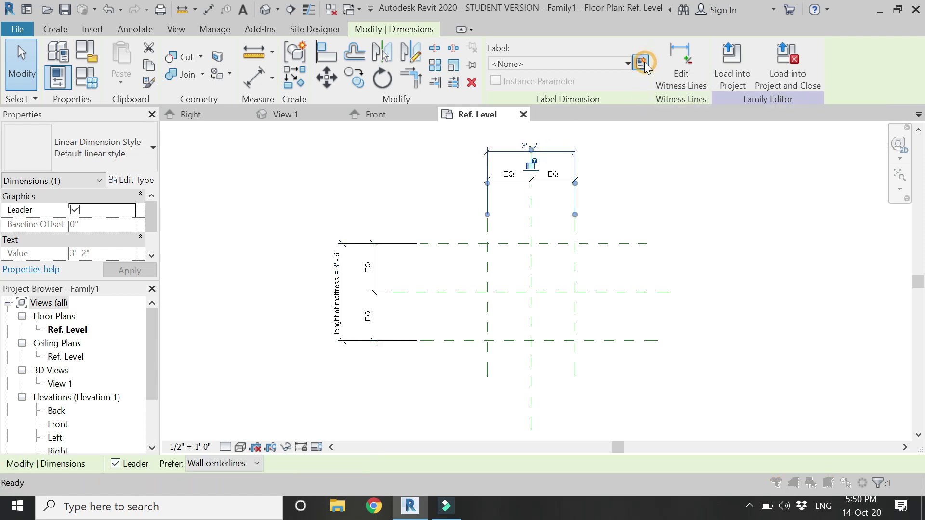
click(642, 62)
text(width of)
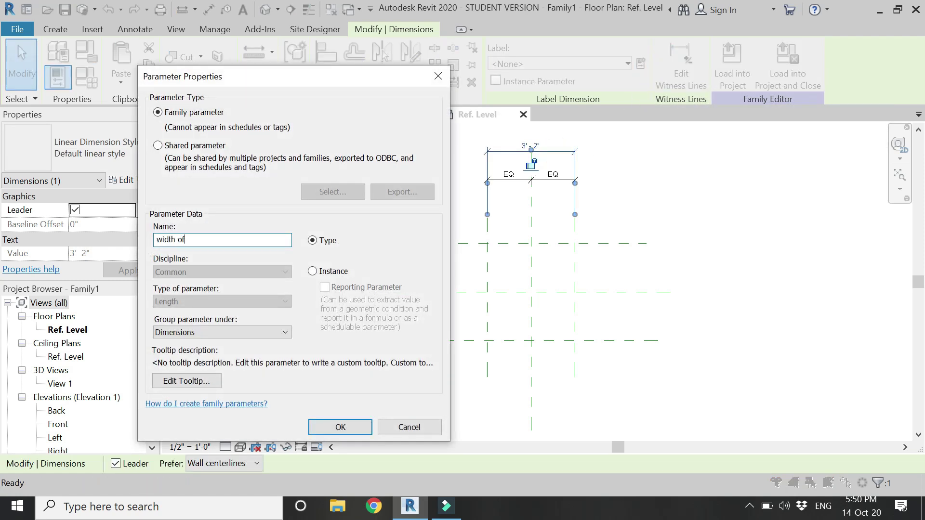
text( mattress)
key(Return)
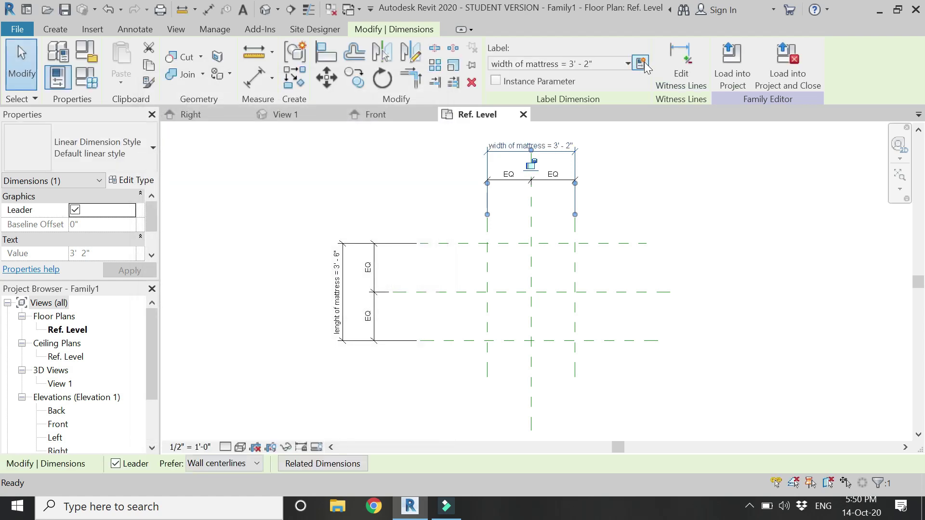
click(393, 196)
Set the family type values to 6' 6" for the mattress length and 6' 0" for the mattress width.
click(58, 76)
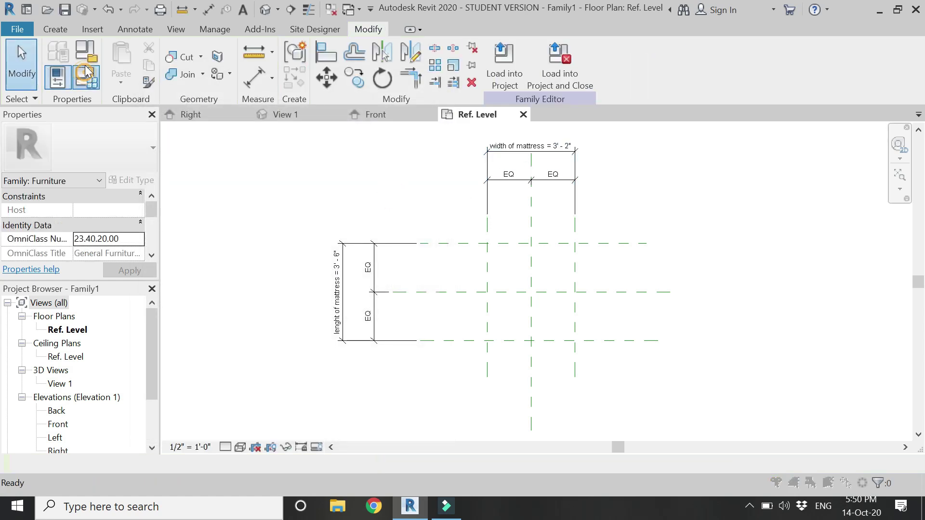
click(222, 189)
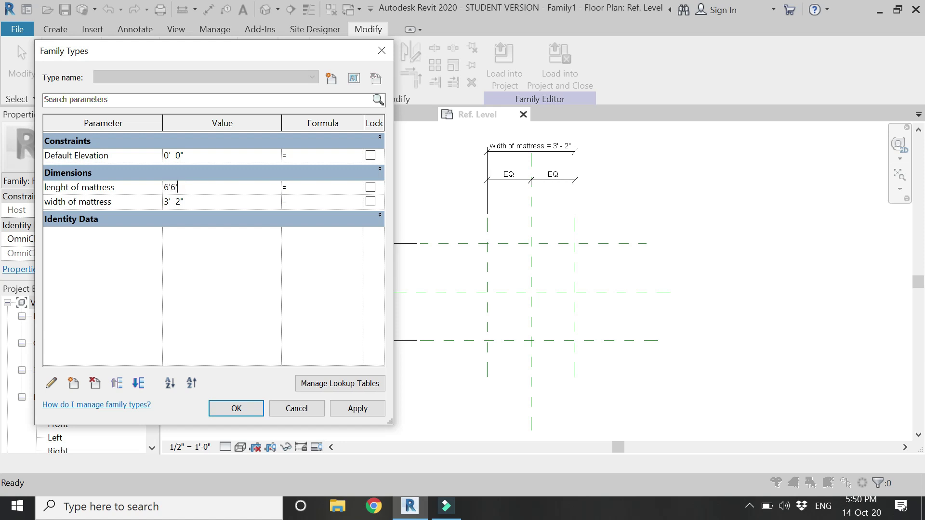
text(6'6")
click(227, 201)
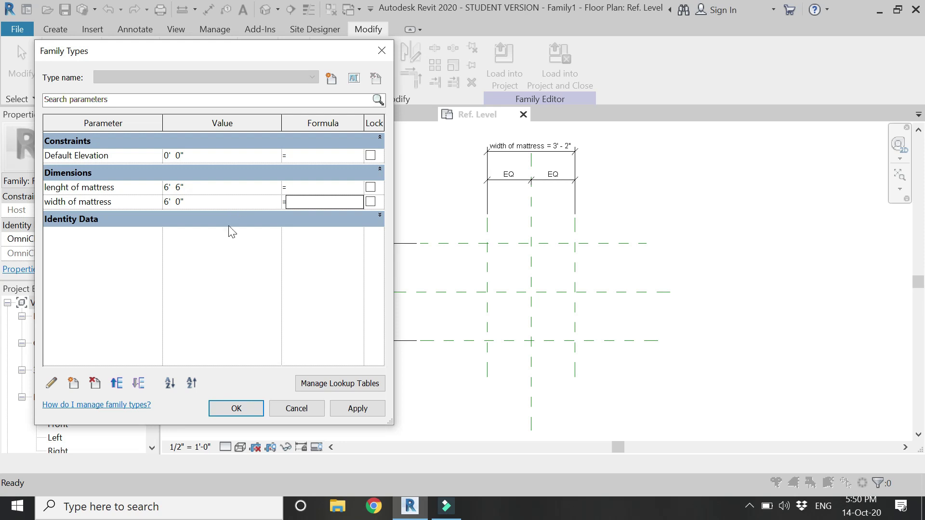
click(237, 409)
Move the width and length dimensions, including their EQ strings, farther out from the reference plane grid.
scroll(386, 347, down, 2)
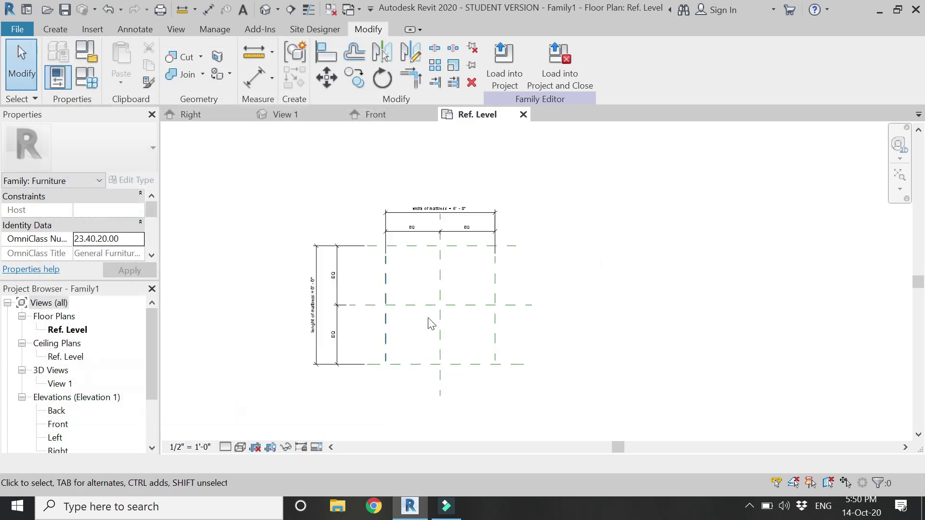
scroll(463, 218, up, 1)
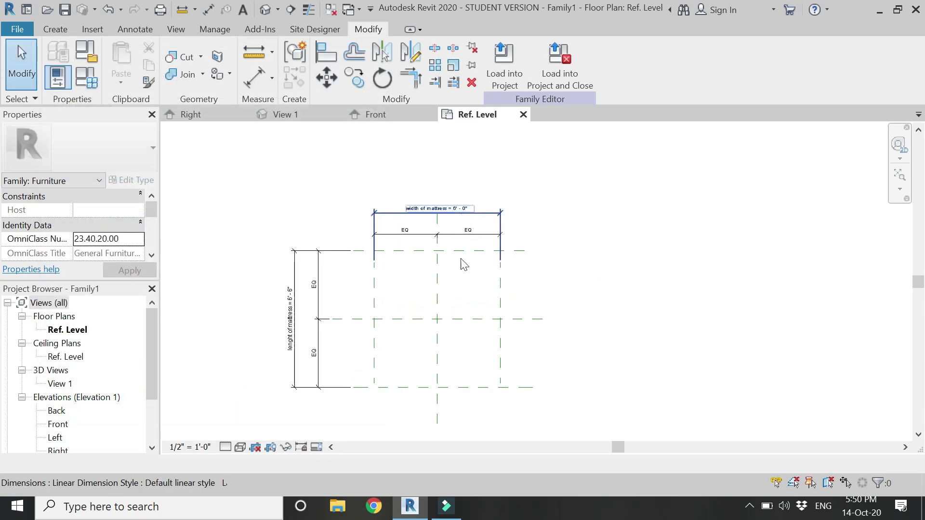
click(489, 209)
drag(488, 208, 482, 151)
click(481, 234)
drag(482, 234, 481, 162)
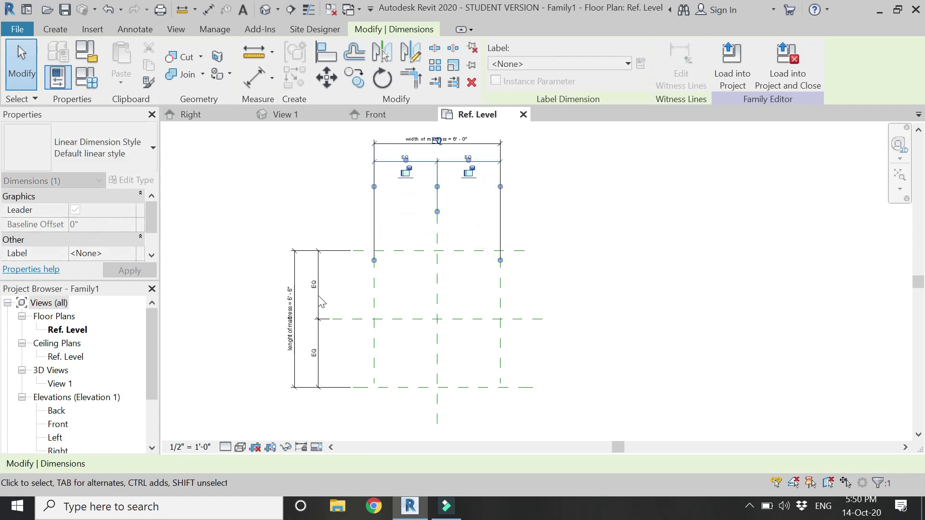
drag(294, 264, 230, 270)
click(472, 346)
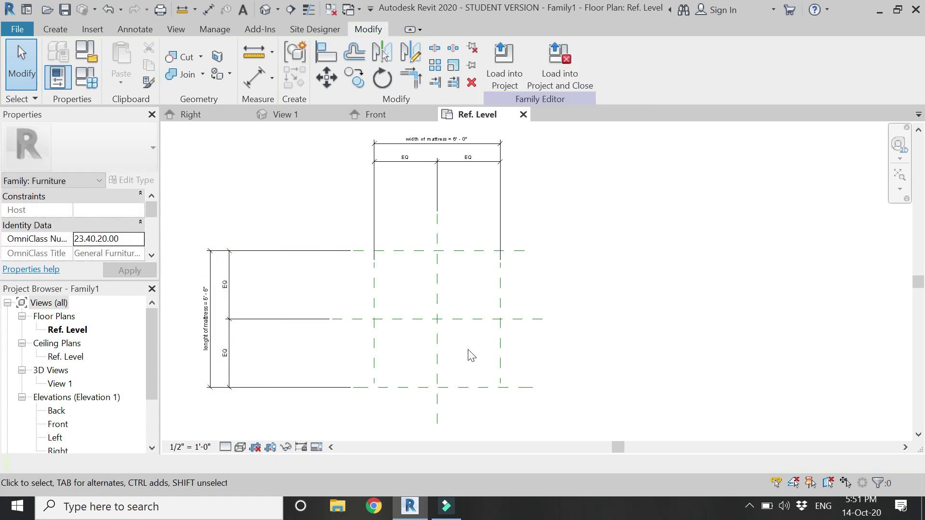
Create a rectangular extrusion along the four outer reference planes in plan and lock its sketch lines to them.
scroll(471, 347, up, 2)
click(56, 29)
click(130, 49)
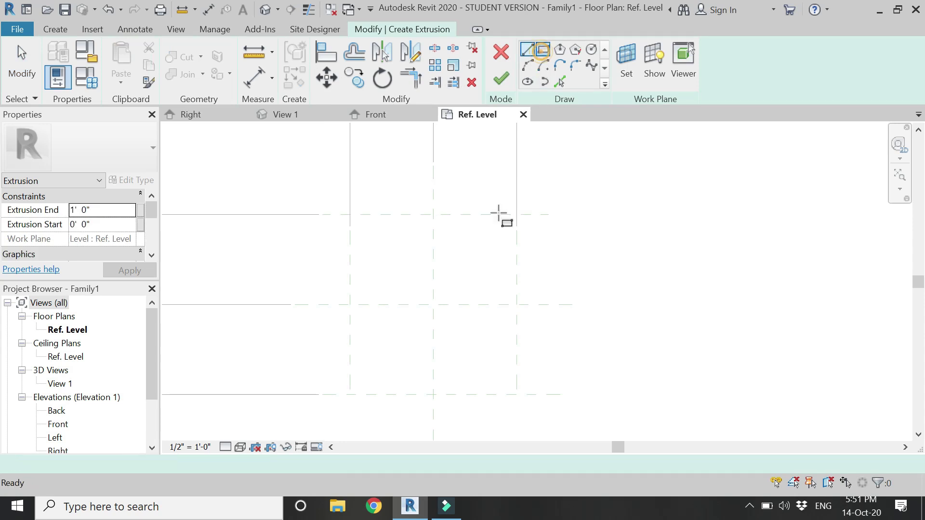
click(350, 214)
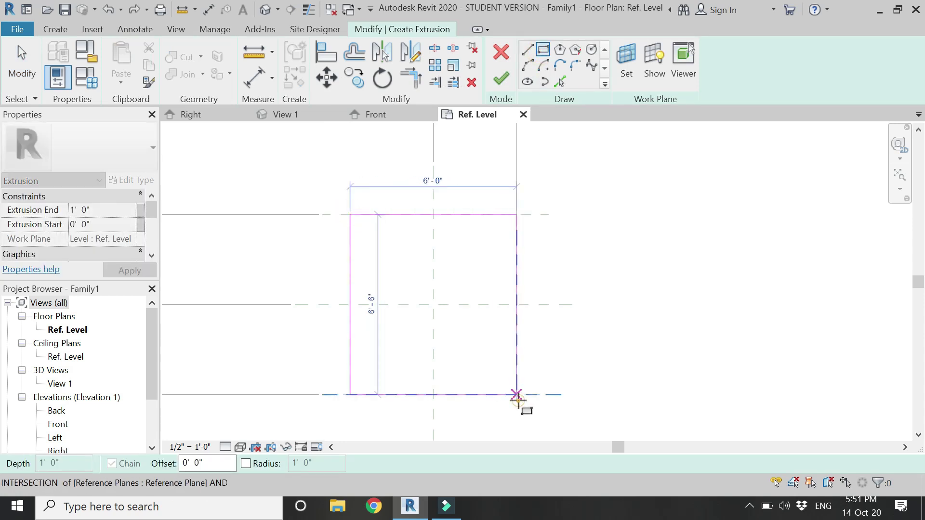
click(516, 395)
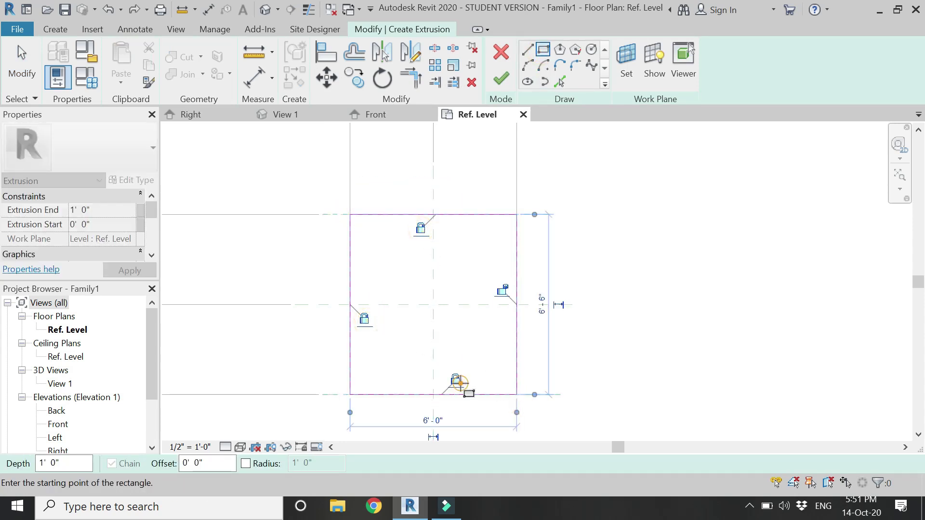
key(Escape)
key(Escape)
click(501, 78)
In the Front elevation, draw a horizontal reference plane about 1'-4" above Ref. Level.
click(407, 132)
click(400, 116)
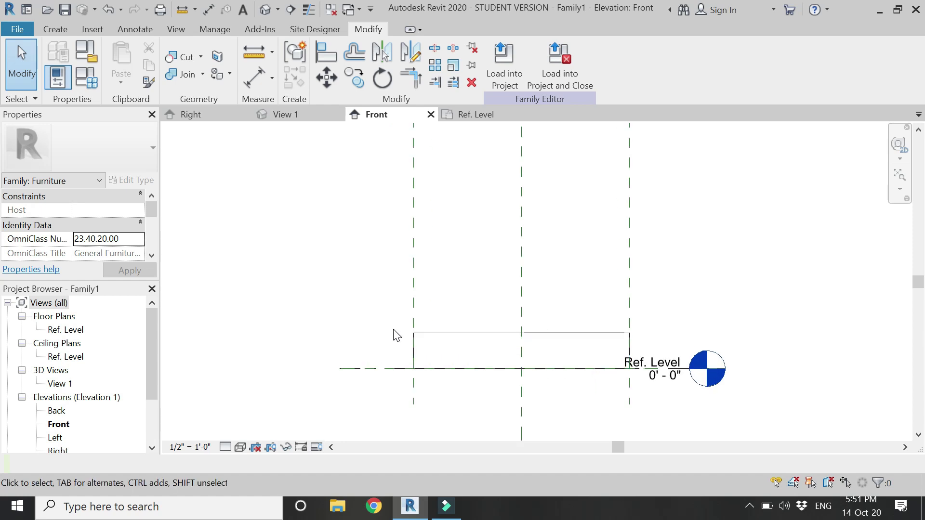
key(r)
key(p)
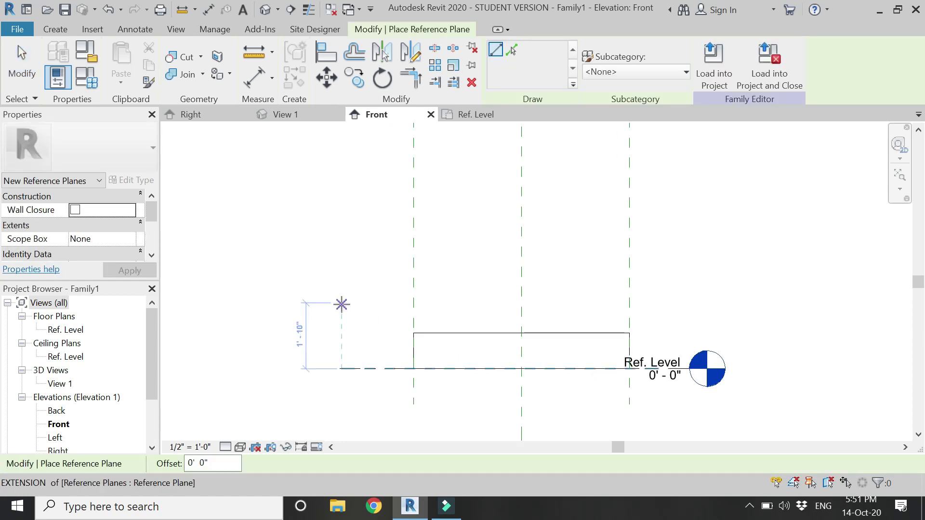
click(341, 320)
click(677, 321)
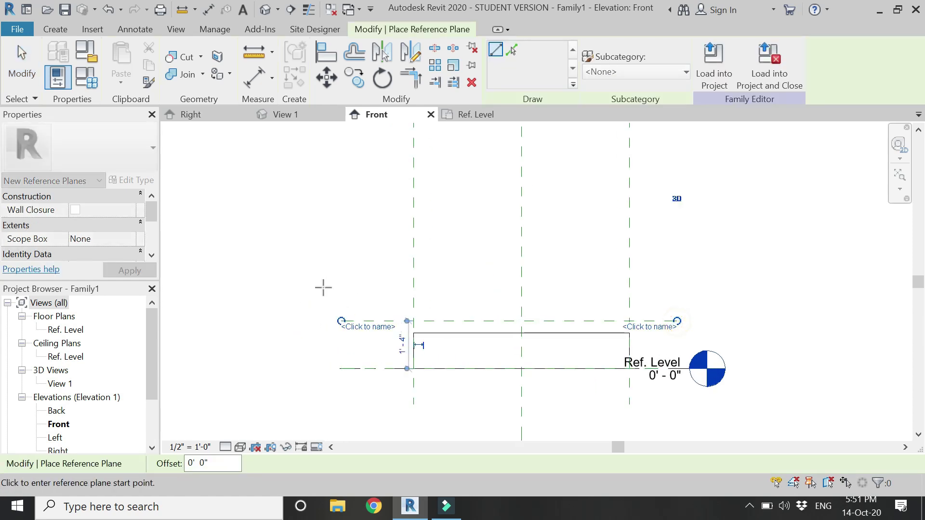
key(Escape)
key(Escape)
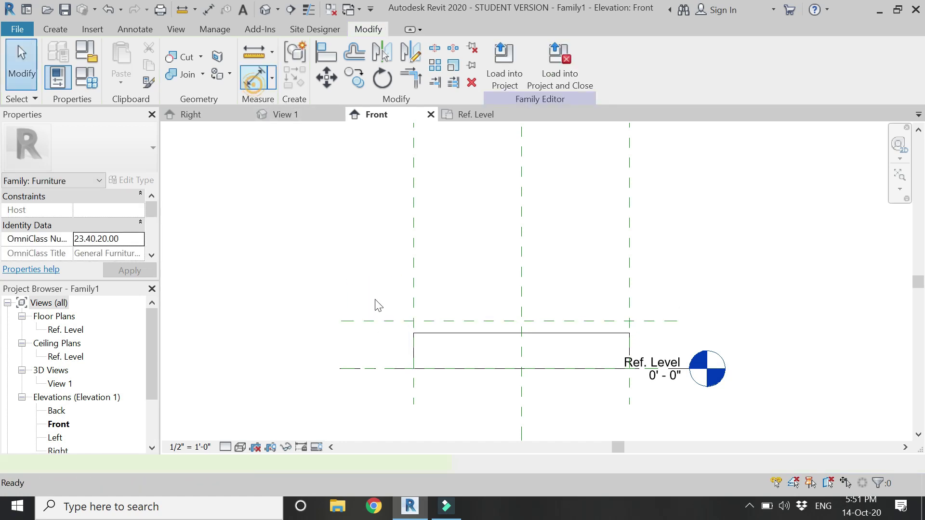
Add an aligned dimension between Ref. Level and the new horizontal reference plane above the extrusion.
key(d)
key(i)
click(382, 370)
click(277, 359)
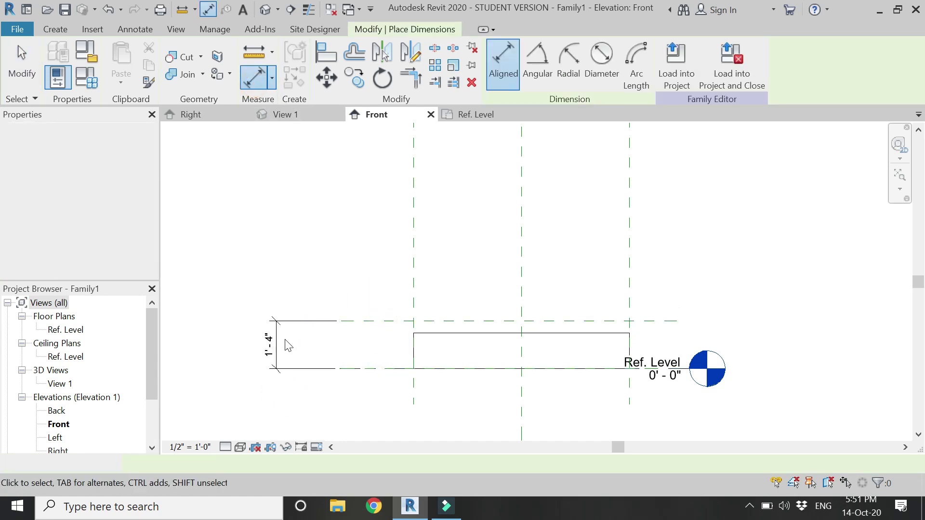
key(Escape)
key(Escape)
Label the dimension above Ref. Level with a new type parameter named "height fromm floor to base of mattress".
click(268, 344)
click(641, 63)
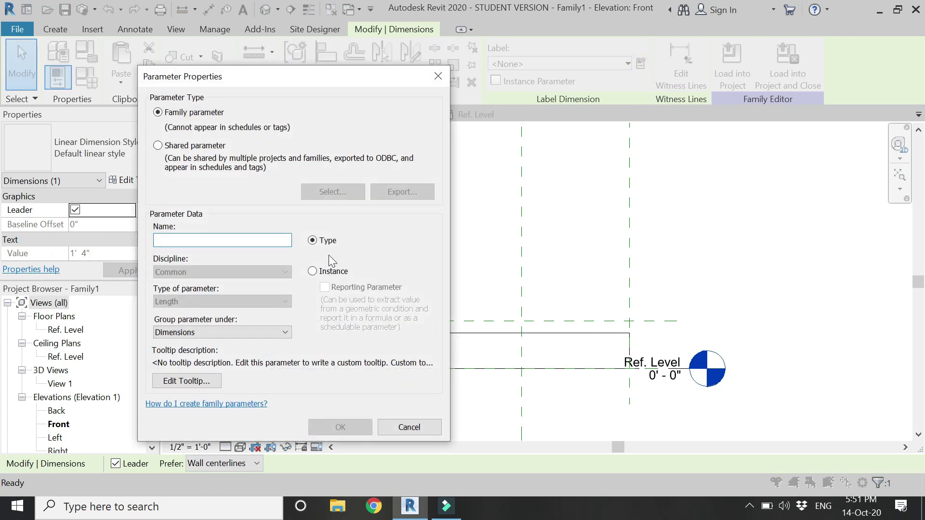
text(height fromm floor to base of maa)
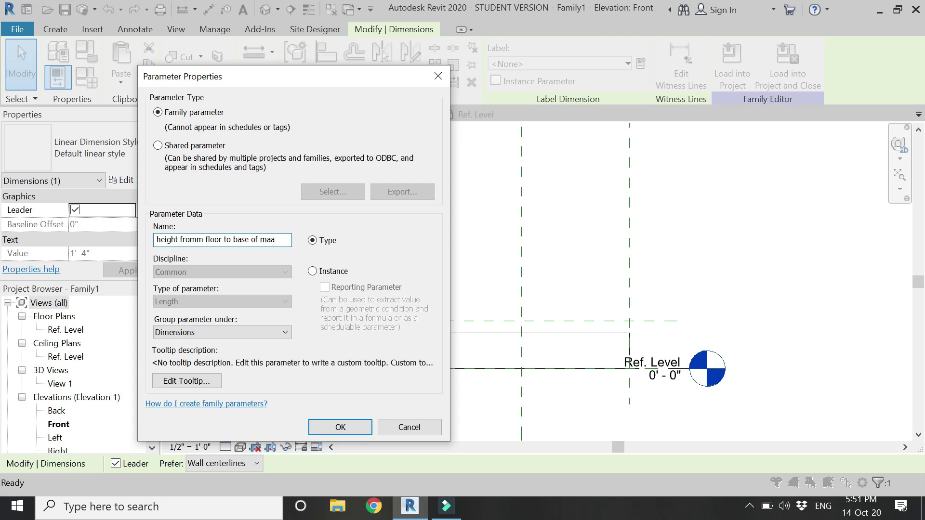
text(ss)
key(Return)
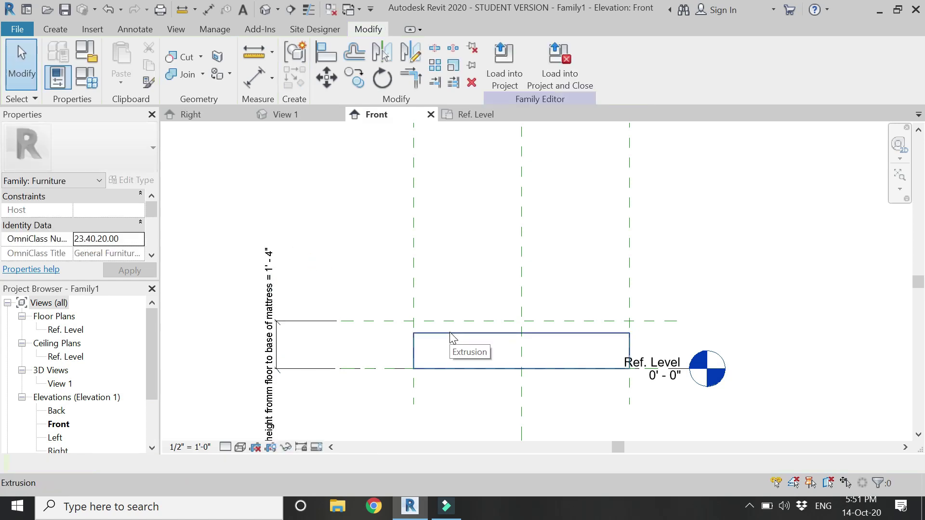
Draw a second horizontal reference plane about 10" above the mattress base plane in the Front elevation.
key(r)
key(p)
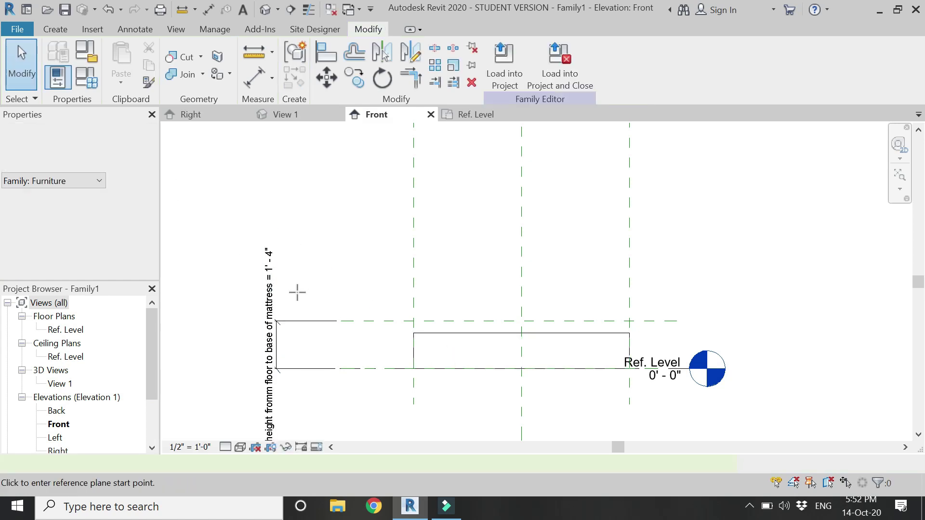
click(340, 291)
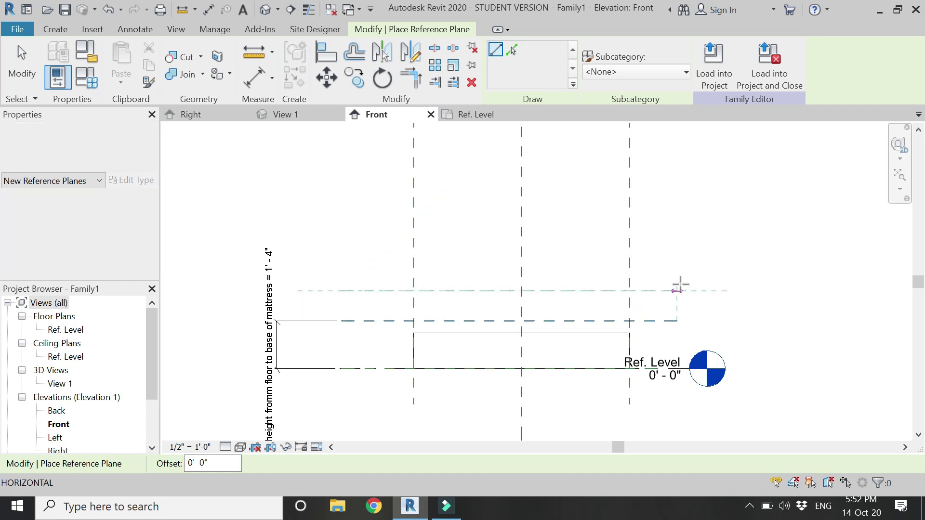
click(678, 291)
key(Escape)
Add an aligned dimension between the two horizontal reference planes above Ref. Level.
key(d)
key(i)
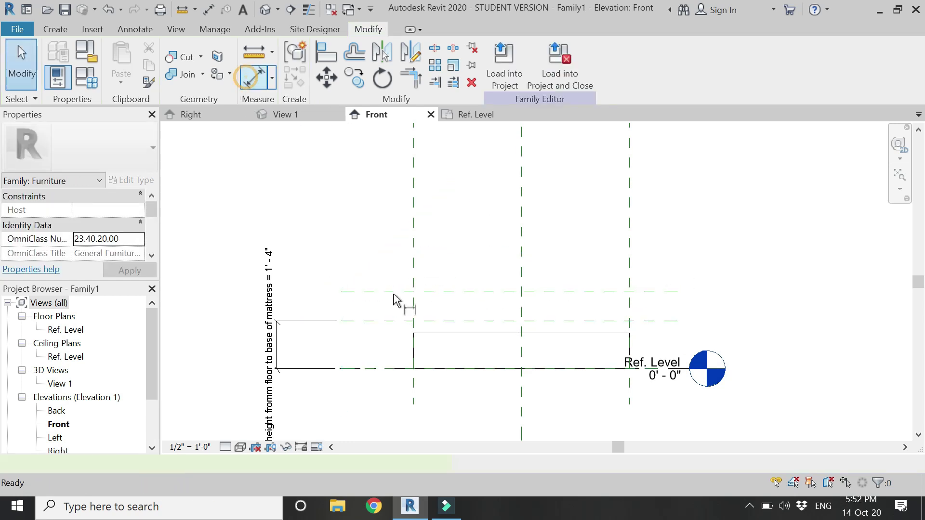
click(386, 292)
click(383, 319)
click(304, 221)
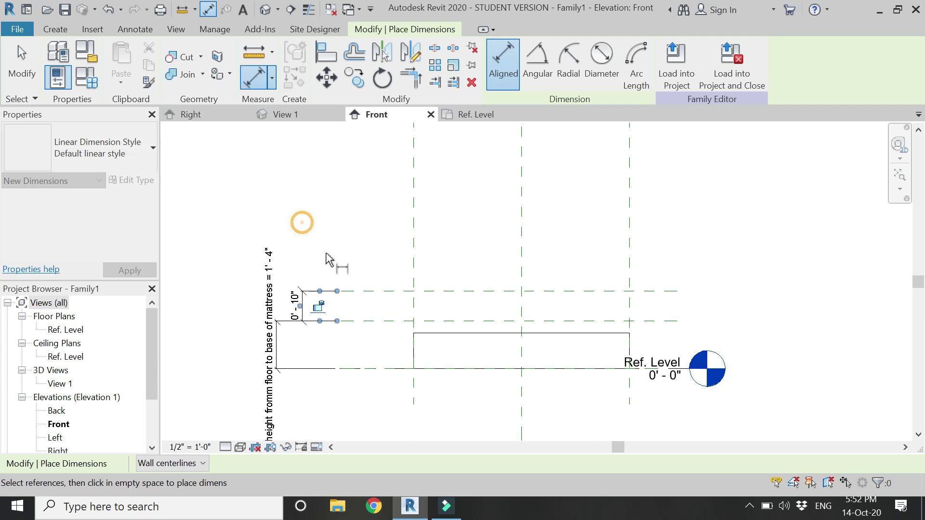
key(Escape)
key(Escape)
Label the dimension between the two upper reference planes with a new type parameter named "height of mattress".
click(308, 307)
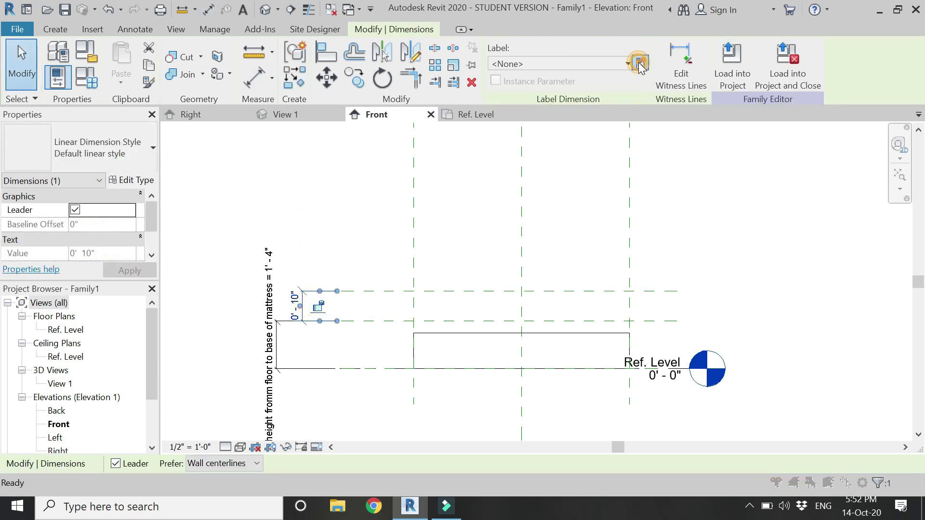
click(641, 65)
text(height of mattress)
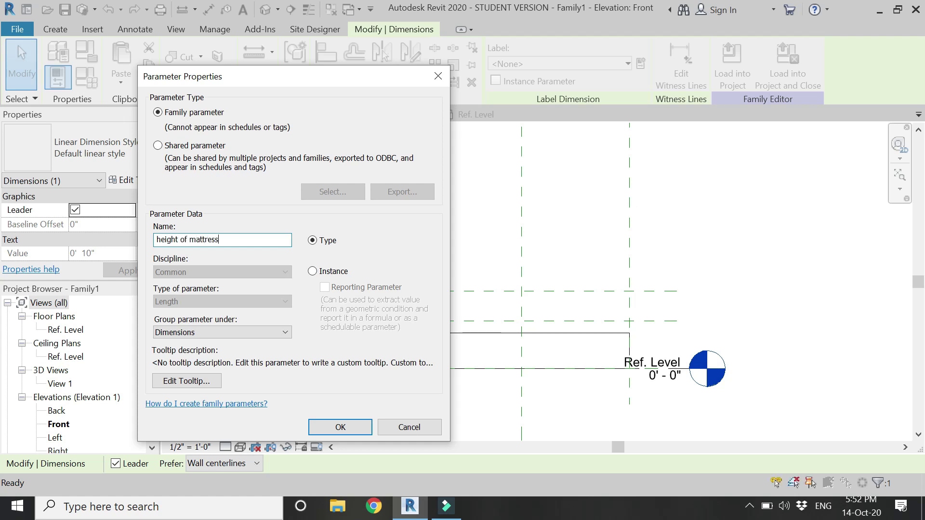
key(Return)
click(329, 244)
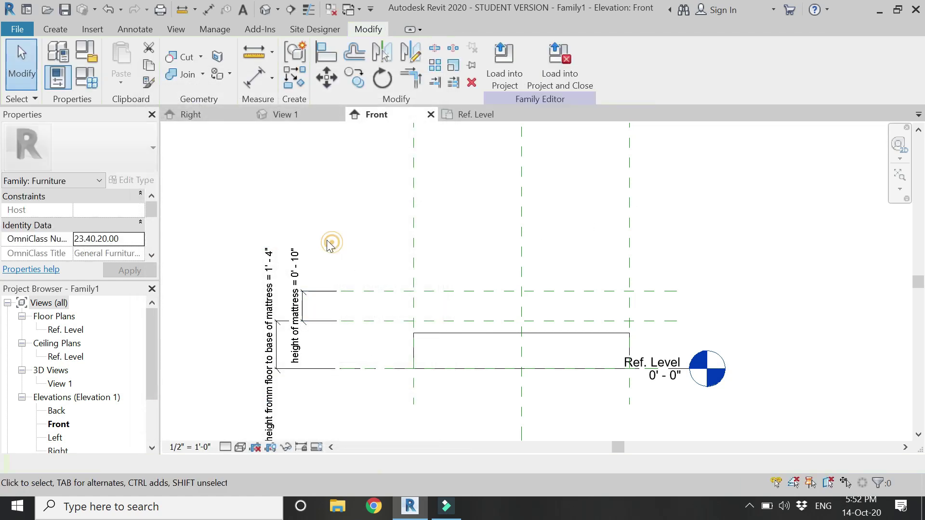
Stretch the mattress extrusion's top and bottom faces to the two upper horizontal reference planes and lock them there.
click(450, 332)
drag(522, 298, 521, 291)
drag(523, 375, 521, 321)
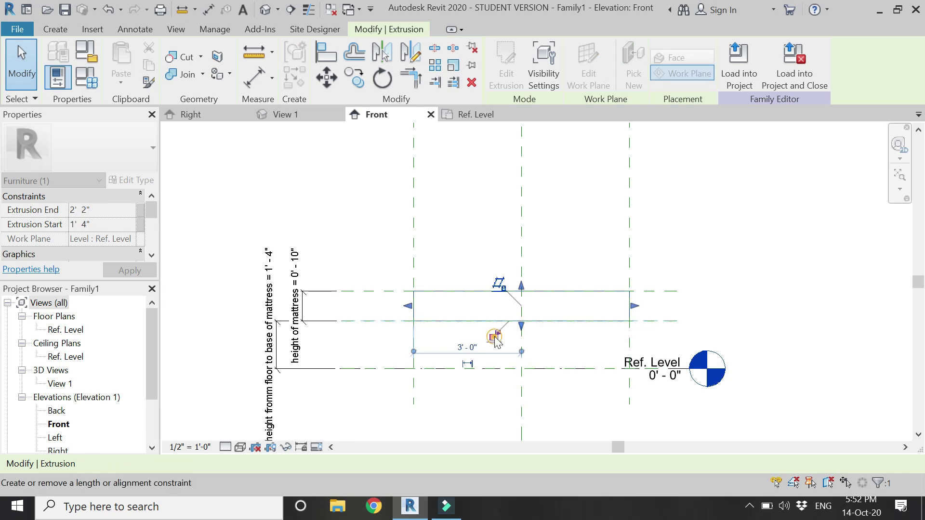
key(Escape)
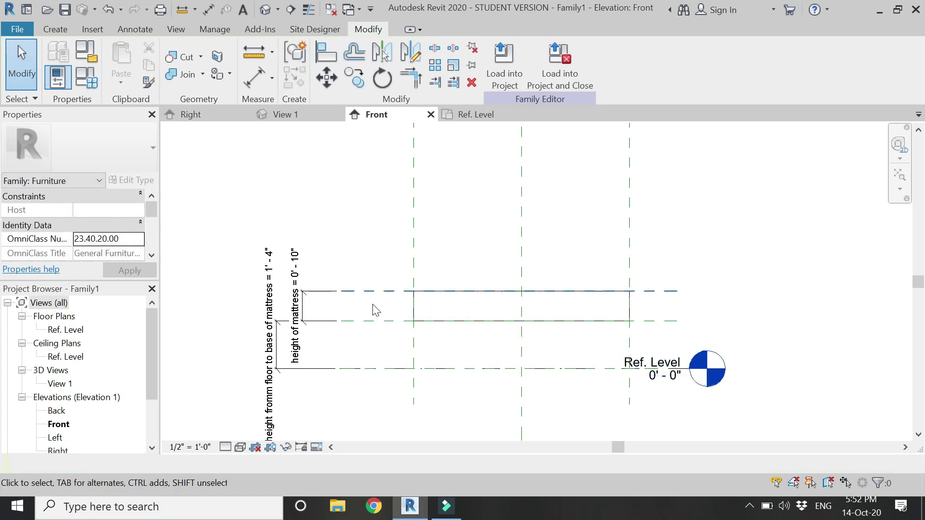
Set the floor-to-mattress-base height parameter to 0' 8" and the mattress height to 0' 10 1/4" in the family types, and apply them.
click(87, 77)
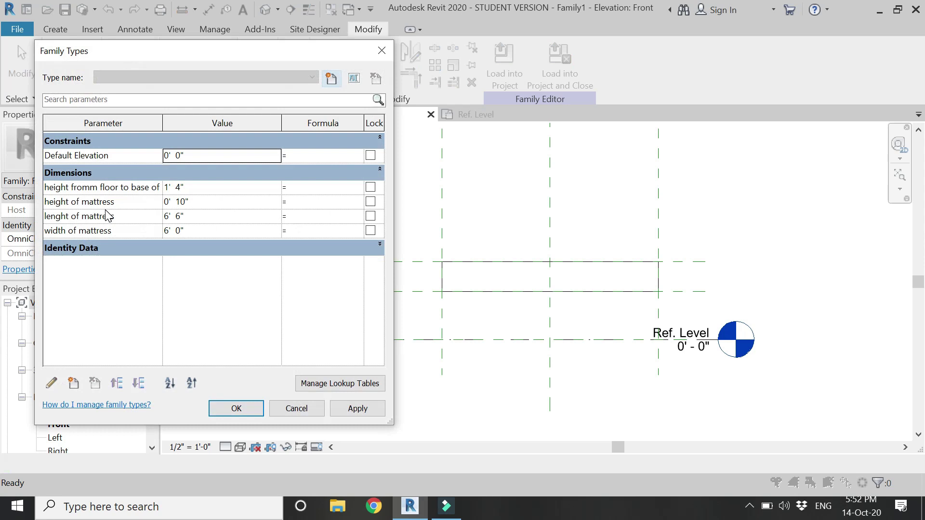
click(221, 187)
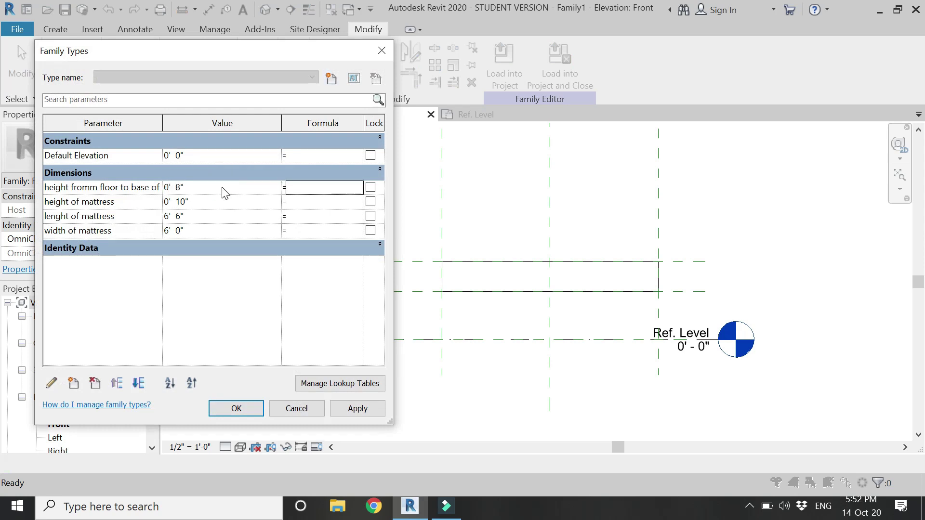
click(225, 204)
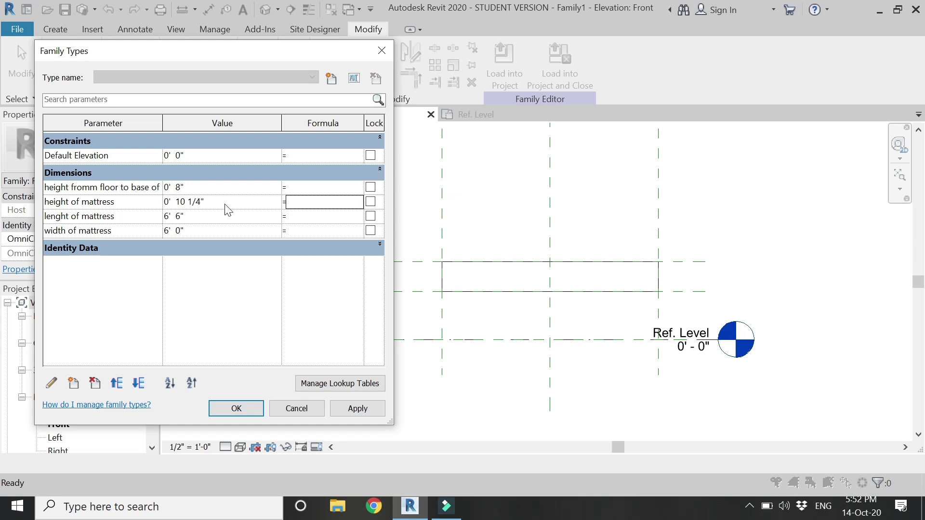
click(349, 410)
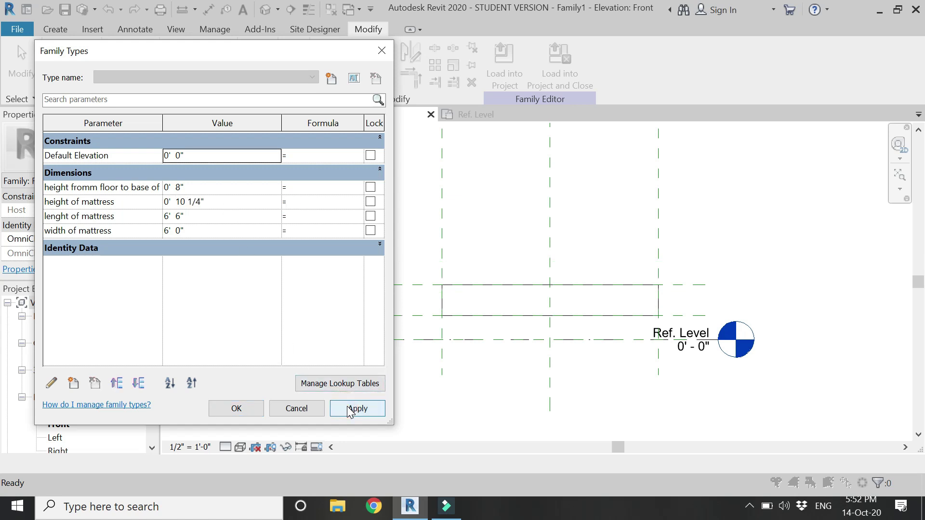
click(242, 408)
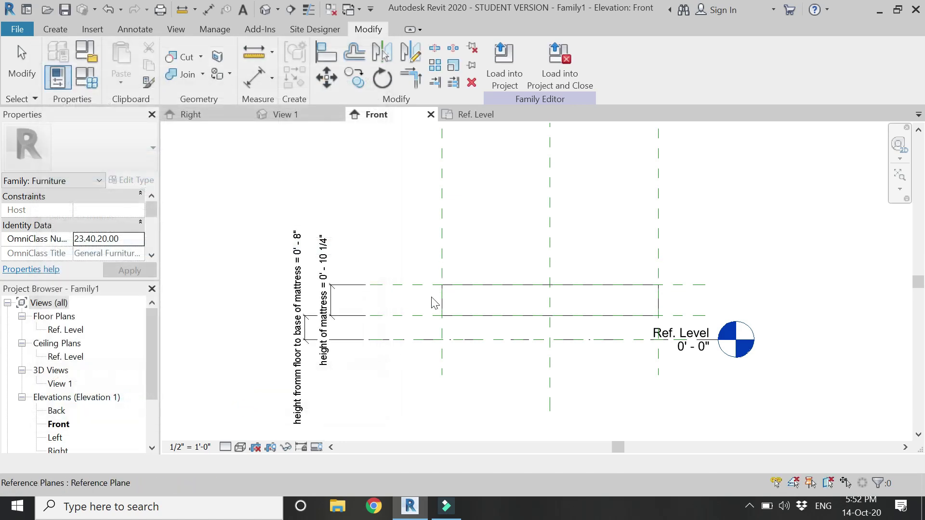
Start a void sweep with a sketched path in the Ref. Level plan, picking the mattress extrusion's face as the work plane.
click(486, 119)
scroll(442, 299, down, 4)
click(422, 271)
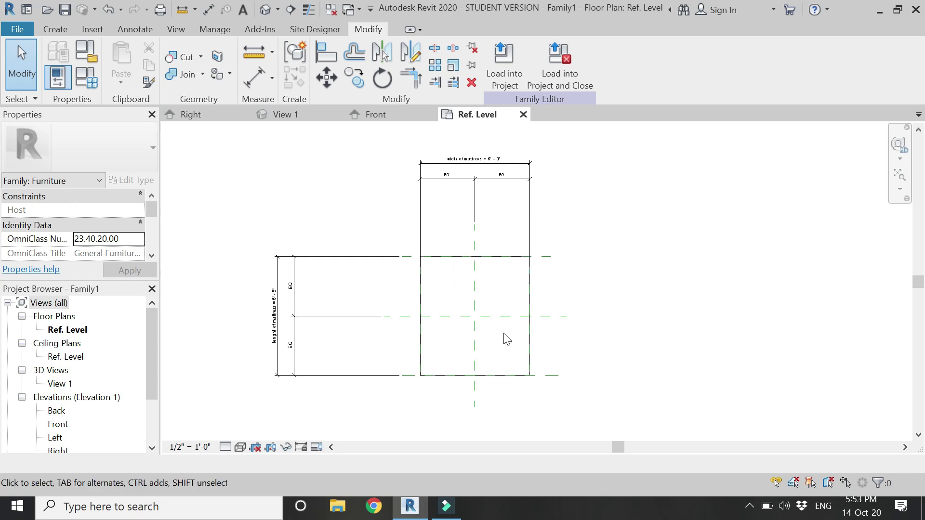
scroll(470, 313, up, 2)
click(69, 30)
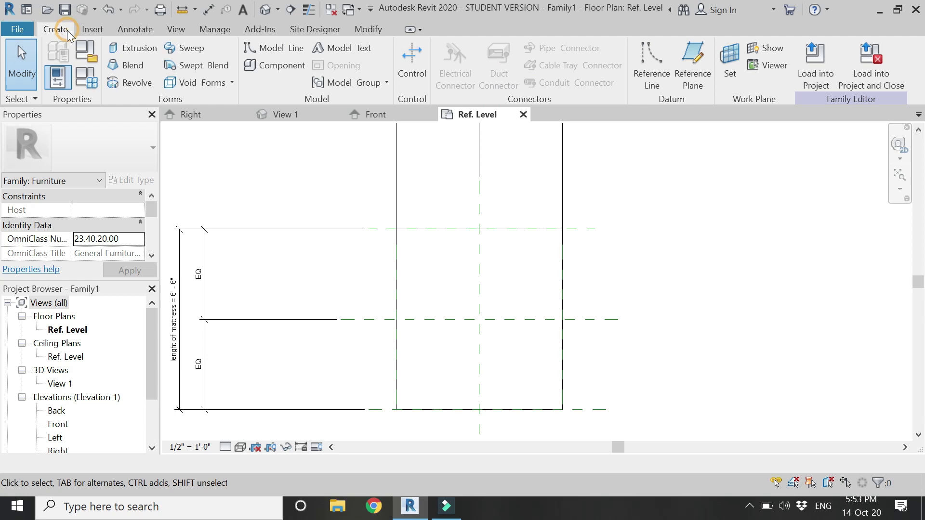
click(207, 82)
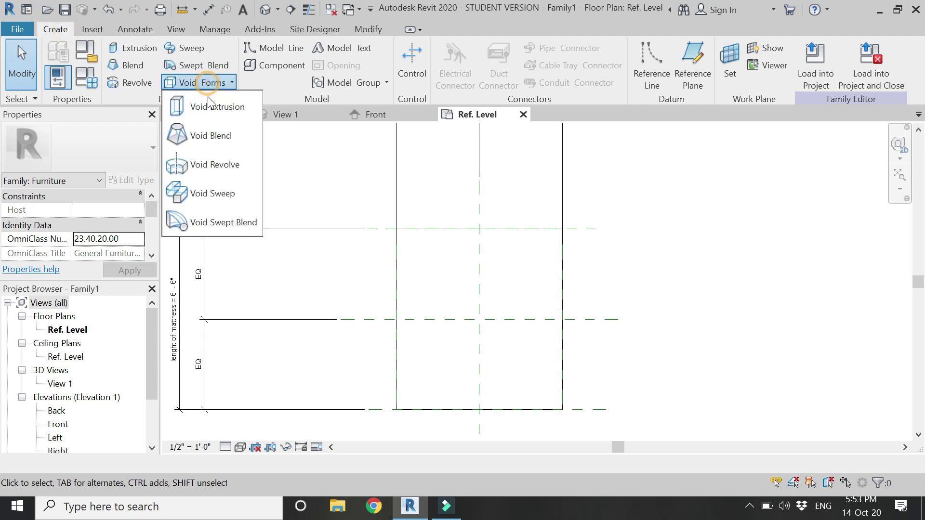
click(215, 193)
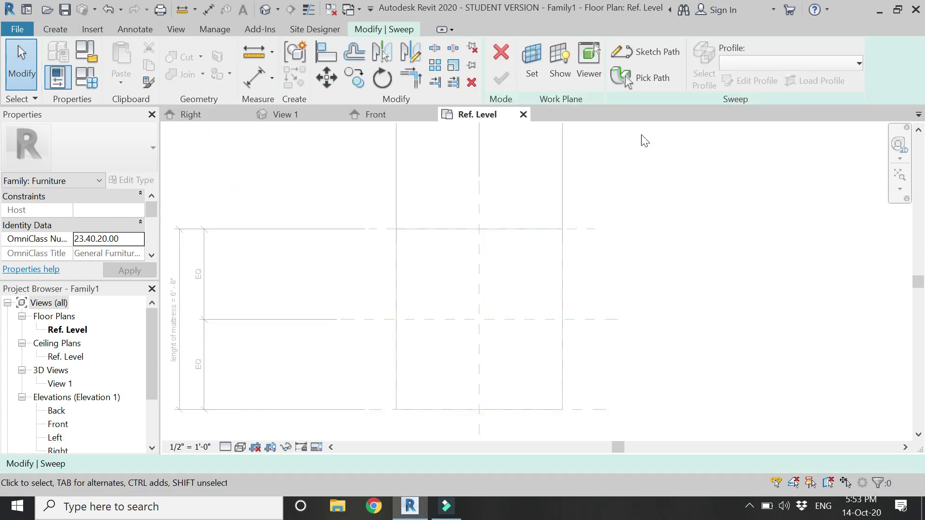
click(648, 52)
click(635, 82)
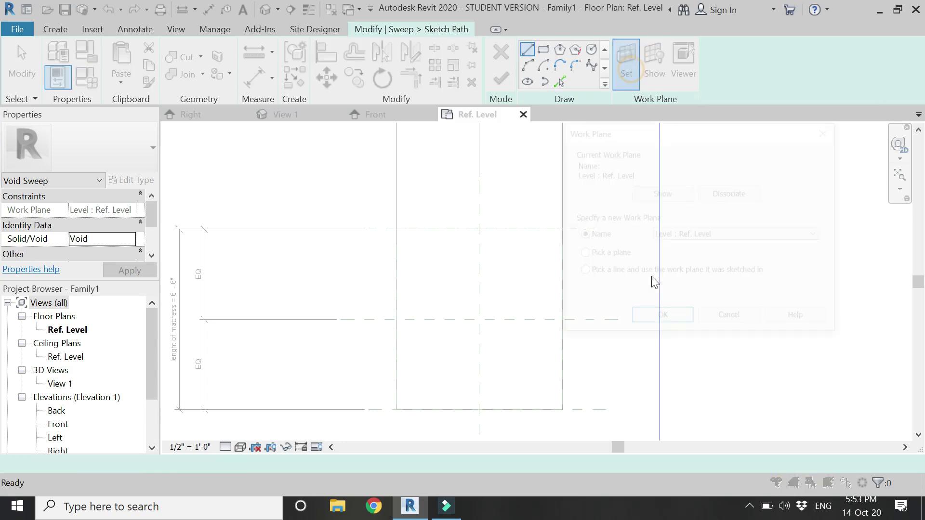
click(651, 318)
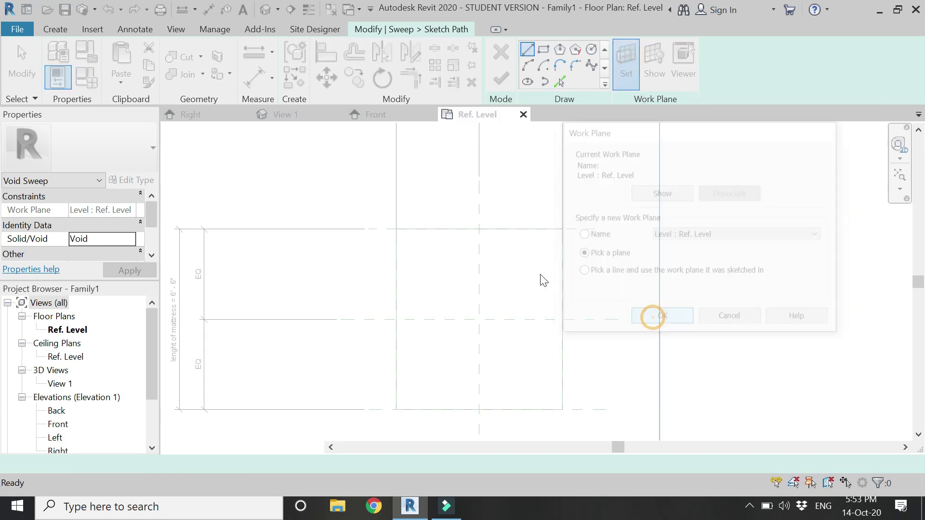
click(527, 229)
Sketch a 6'-0" by 6'-6" rectangular sweep path along the mattress outline, lock its sides, and move the profile plane to its left edge.
click(543, 49)
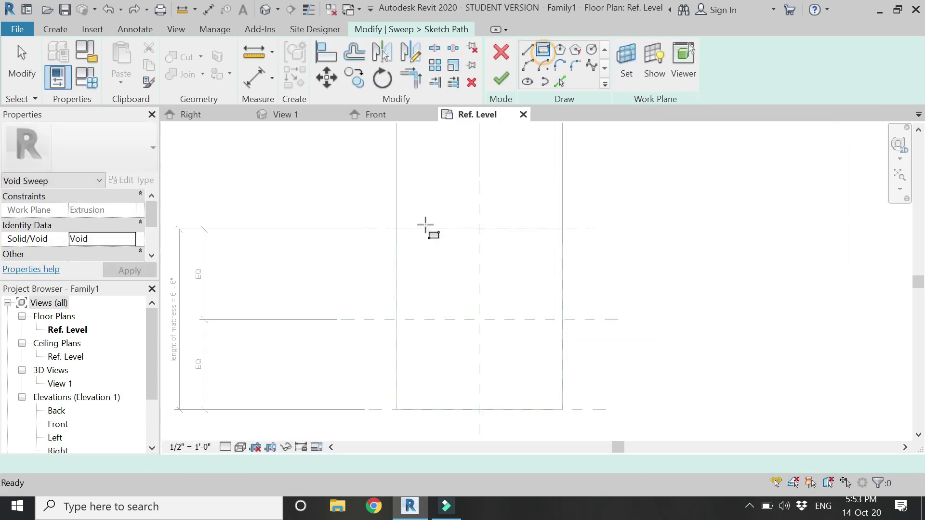
click(396, 229)
click(562, 410)
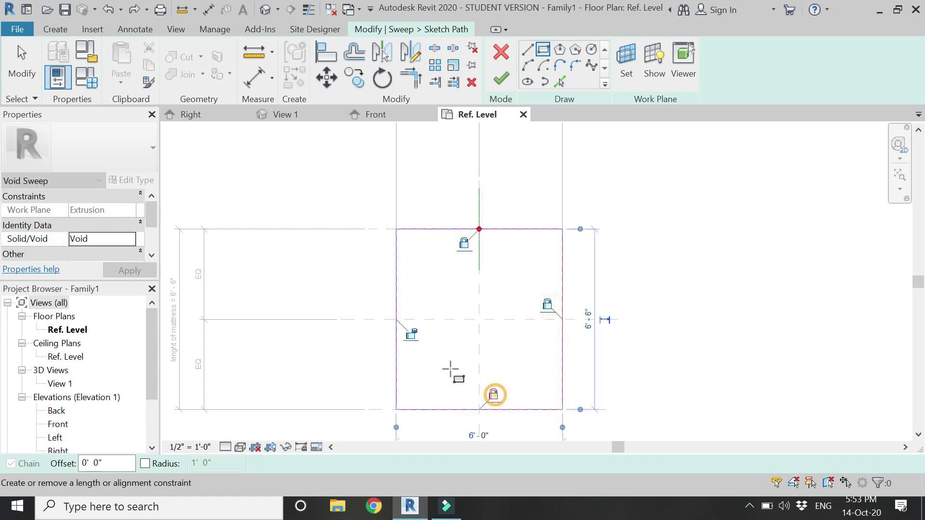
key(Escape)
key(Escape)
drag(478, 246, 402, 323)
Finish the sweep path and start editing its profile sketch in the Front elevation.
click(381, 117)
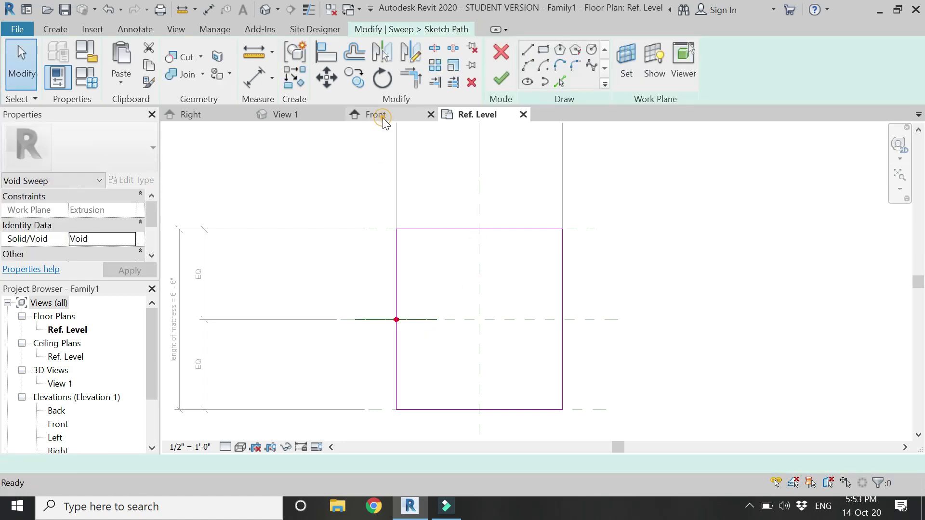
scroll(450, 309, up, 4)
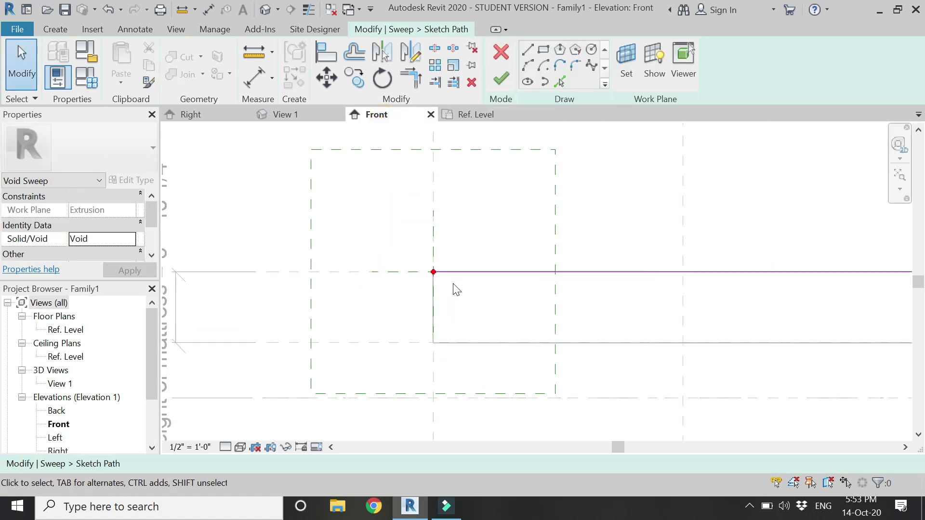
click(528, 65)
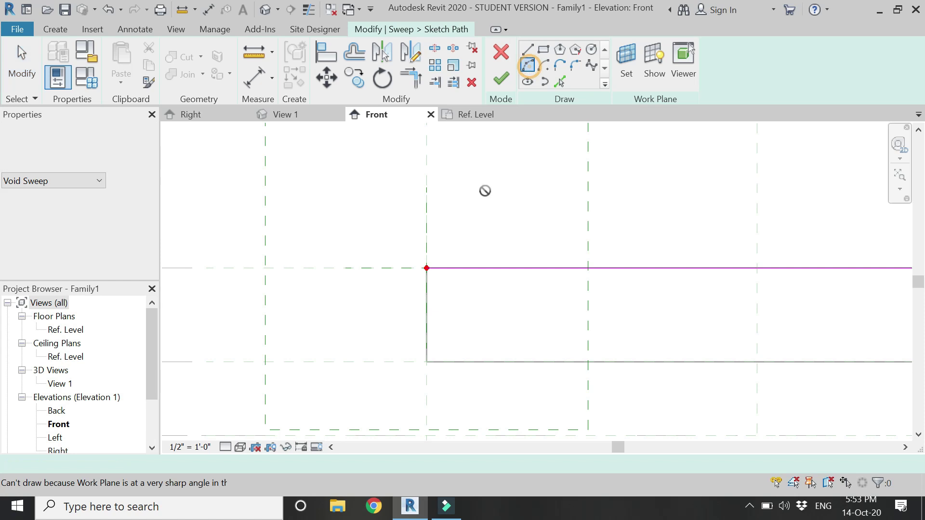
click(512, 84)
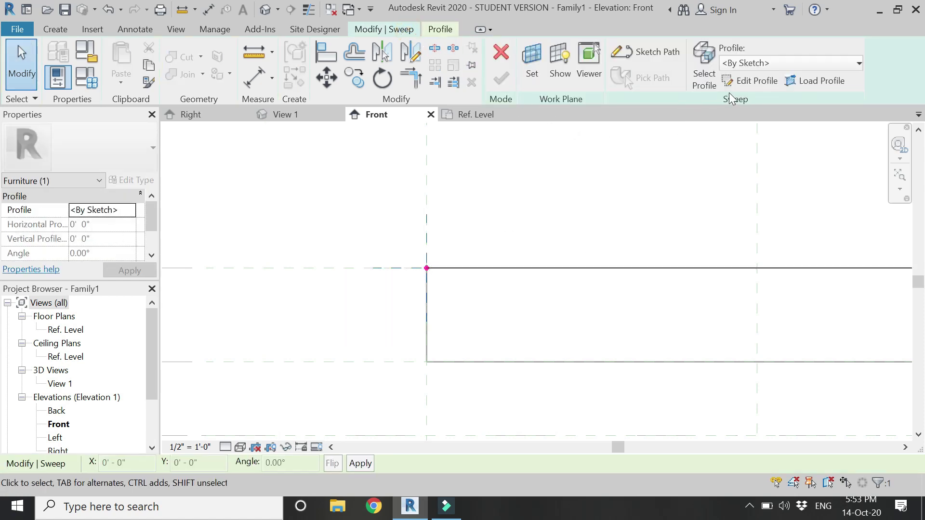
click(750, 81)
Draw a closed rounding profile at the mattress's upper-left corner, using an arc and two straight lines that meet at the corner.
scroll(434, 283, up, 3)
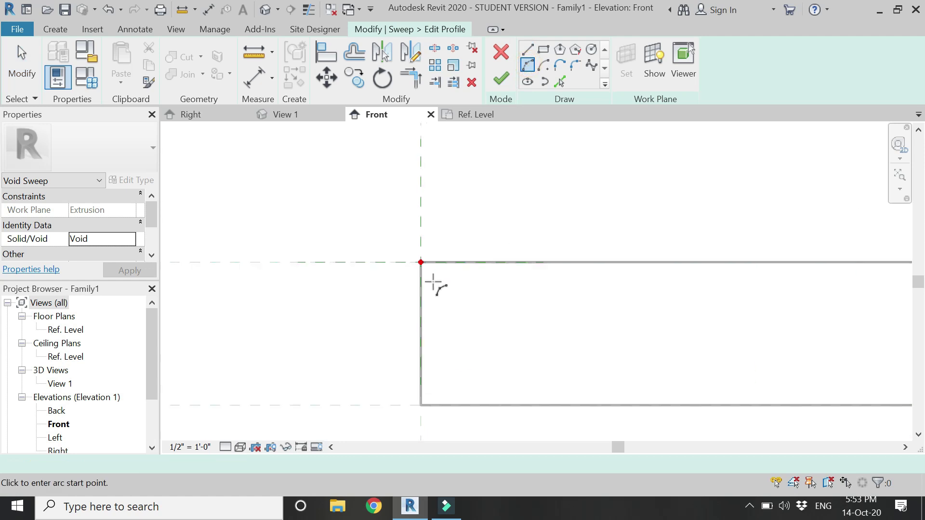
click(419, 292)
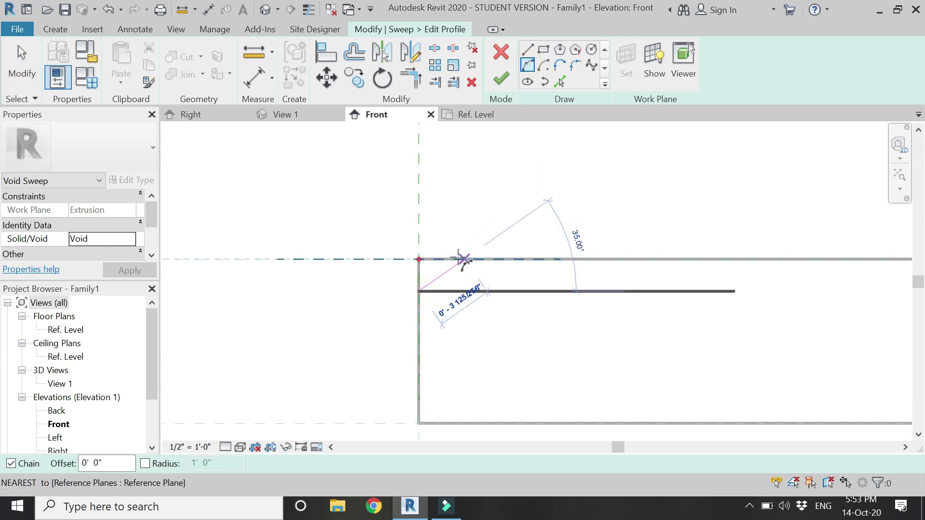
click(447, 259)
click(436, 273)
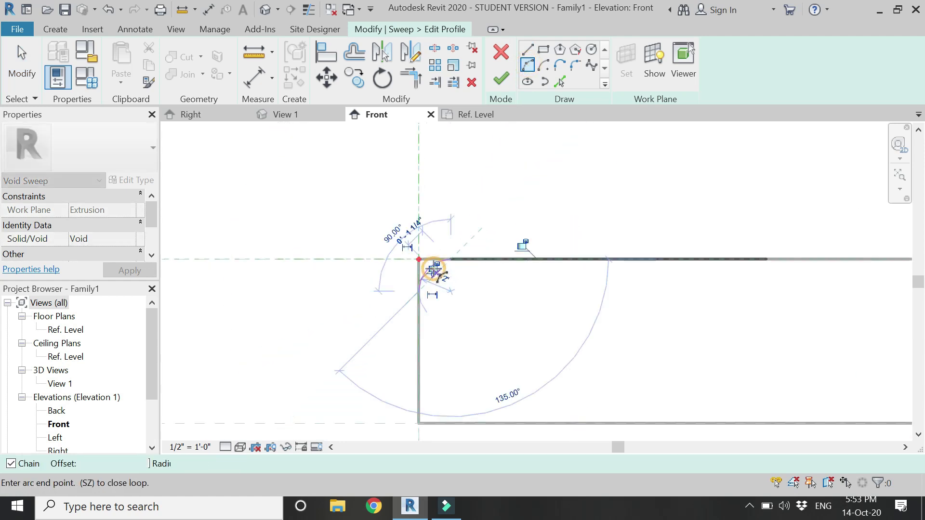
click(529, 57)
scroll(450, 248, up, 2)
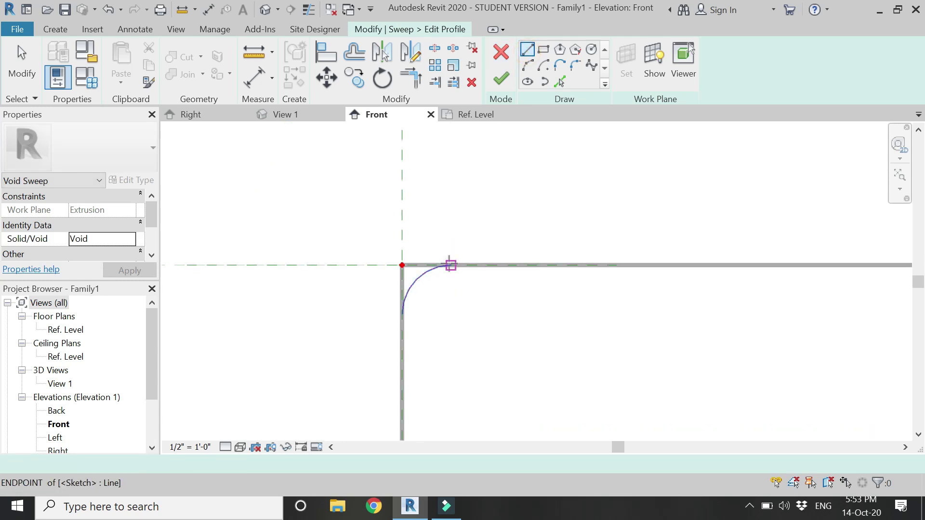
click(402, 265)
key(Escape)
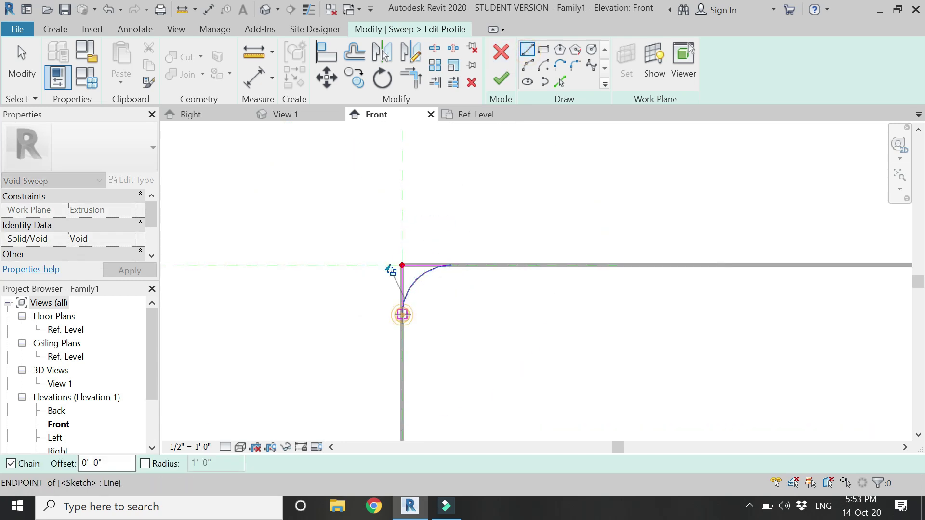
key(Escape)
Turn on thin lines and mirror a copy of the corner profile about a horizontal axis at the mattress's mid-height.
scroll(398, 234, down, 1)
click(308, 10)
scroll(411, 268, up, 1)
click(414, 268)
scroll(364, 231, down, 1)
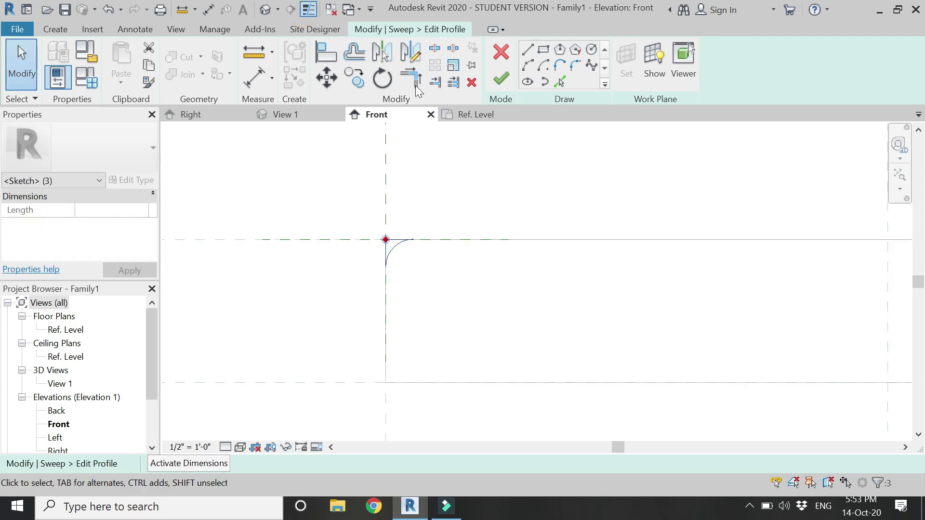
click(414, 57)
click(386, 311)
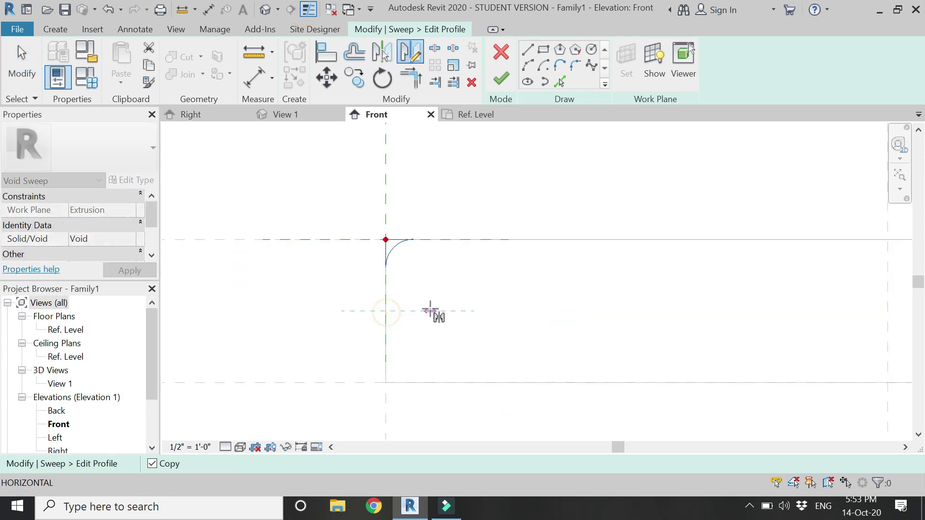
click(431, 308)
Align the mirrored profile's bottom line with the mattress base reference plane, and finish the profile and the void sweep.
key(a)
key(l)
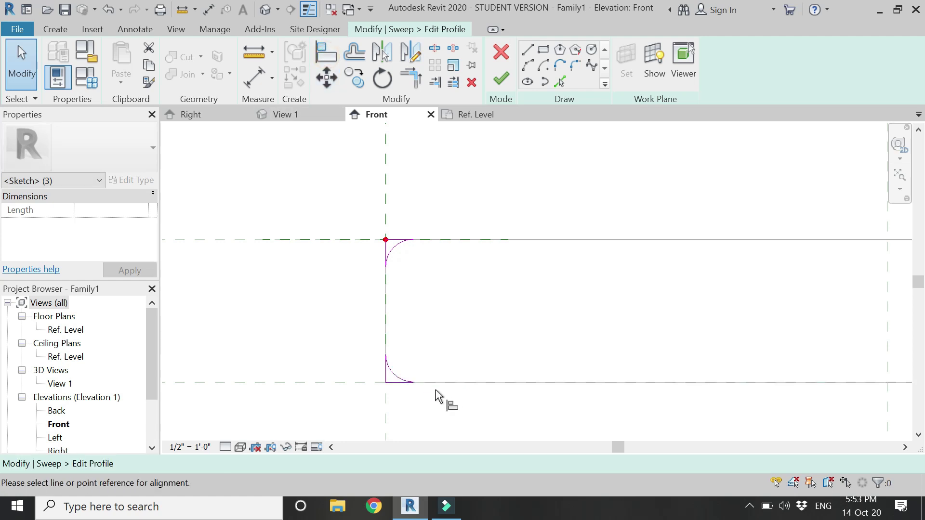
scroll(438, 388, up, 1)
click(437, 381)
click(381, 380)
click(653, 366)
key(Escape)
key(Escape)
scroll(424, 332, down, 2)
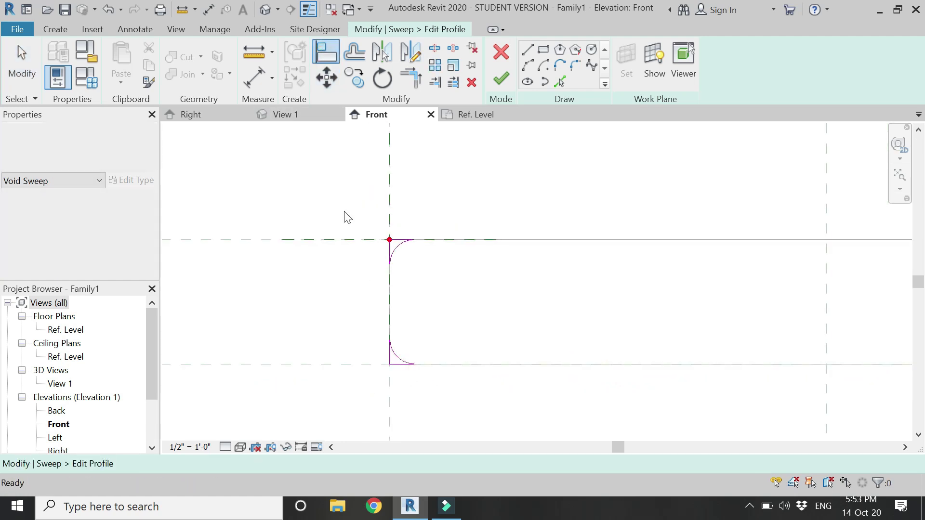
click(502, 79)
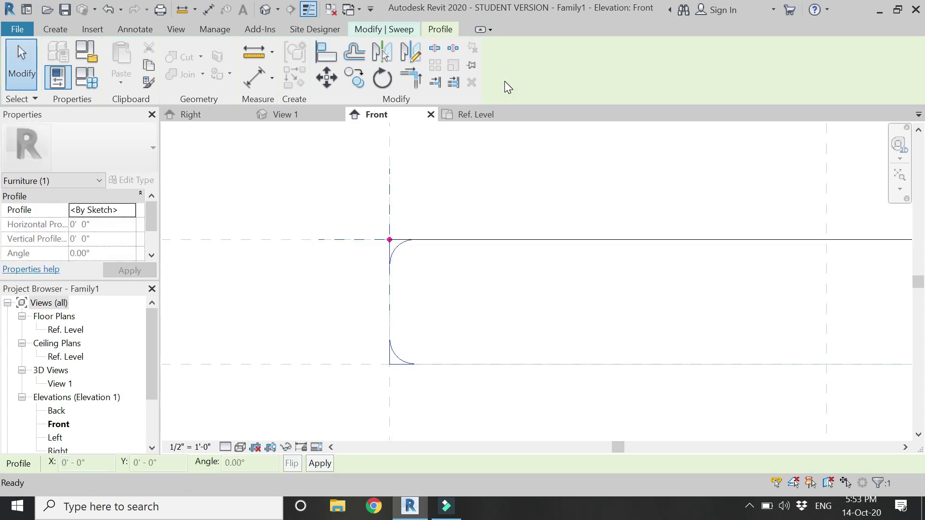
click(502, 77)
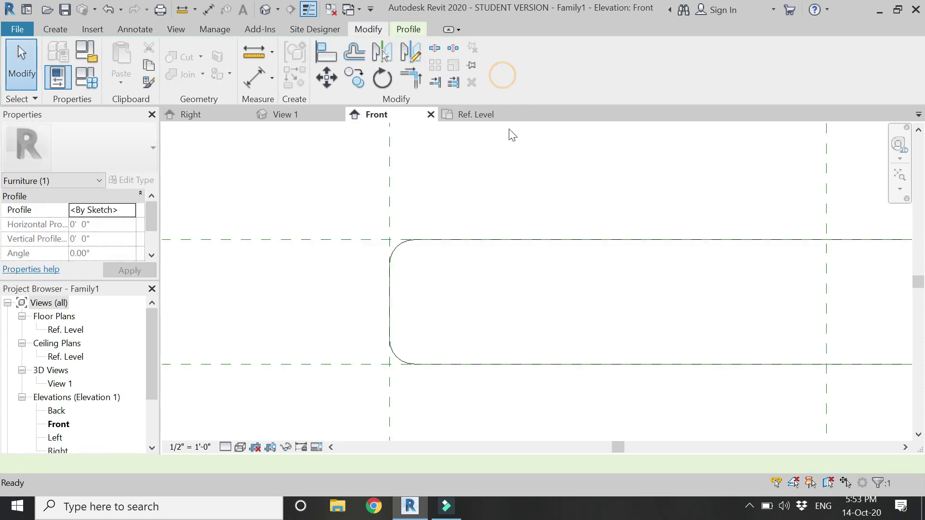
Show the mattress in the default 3D view with the Shaded visual style.
click(494, 159)
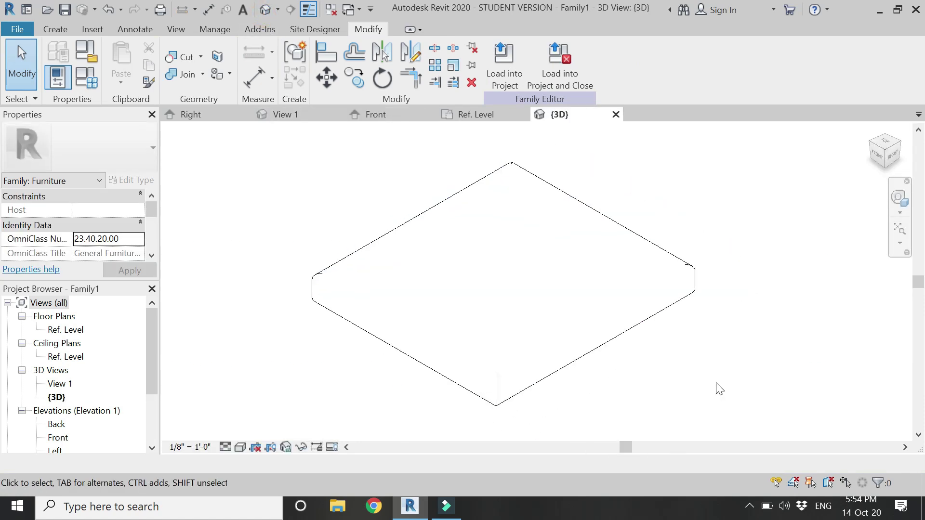
click(240, 447)
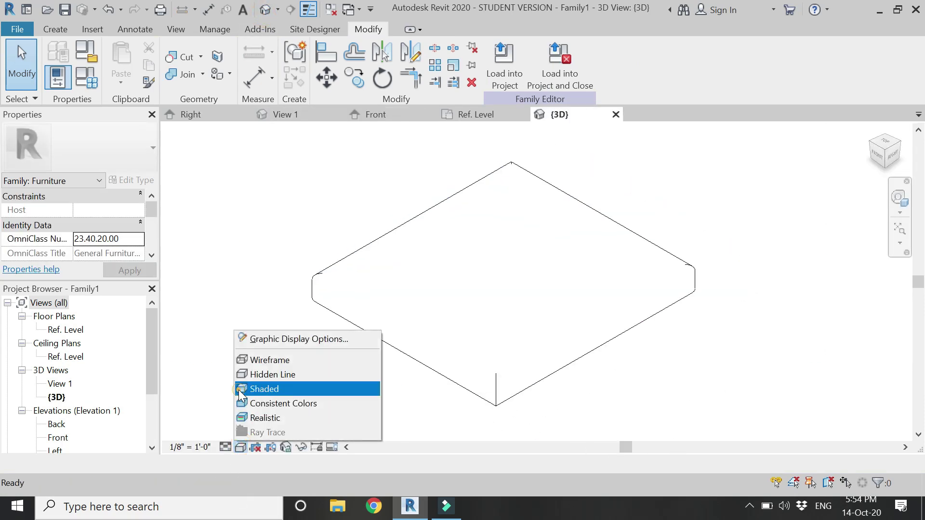
click(241, 387)
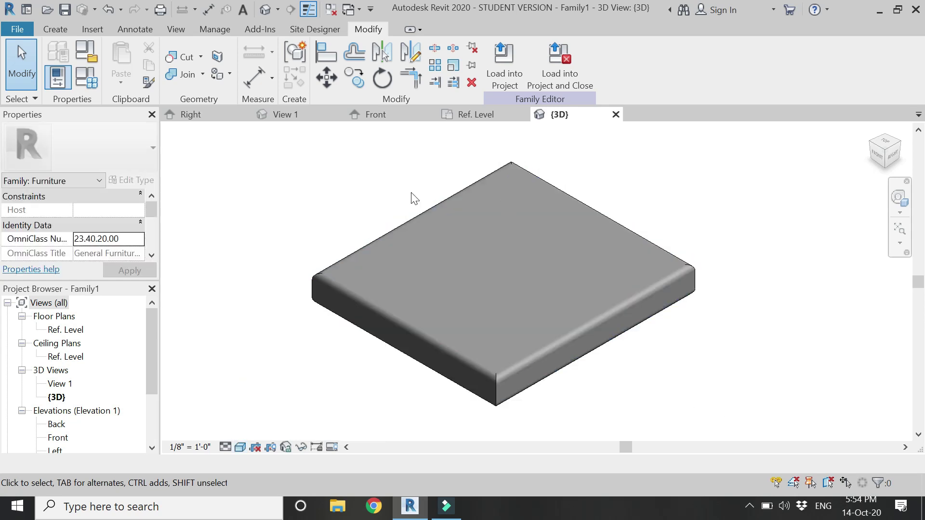
In the Ref. Level plan, add two successive reference planes offset 2" outward from the mattress's upper edge plane.
click(495, 117)
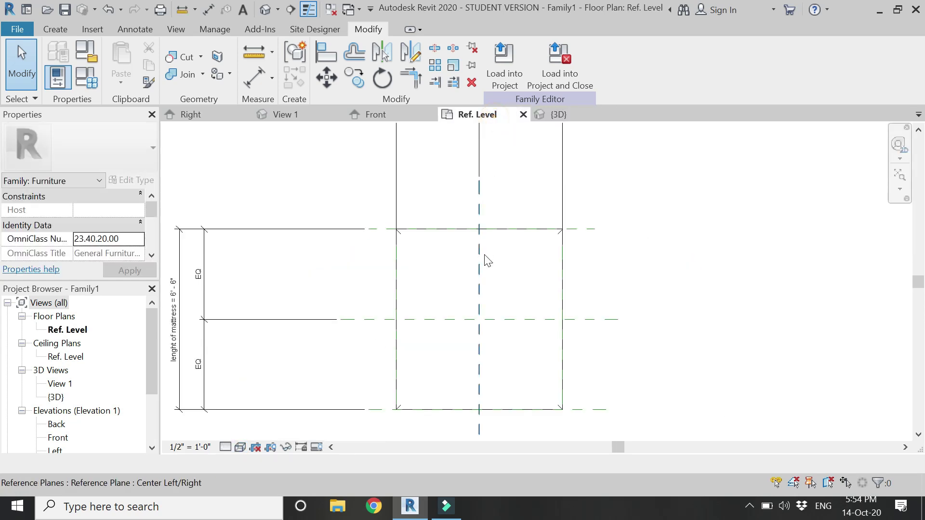
key(p)
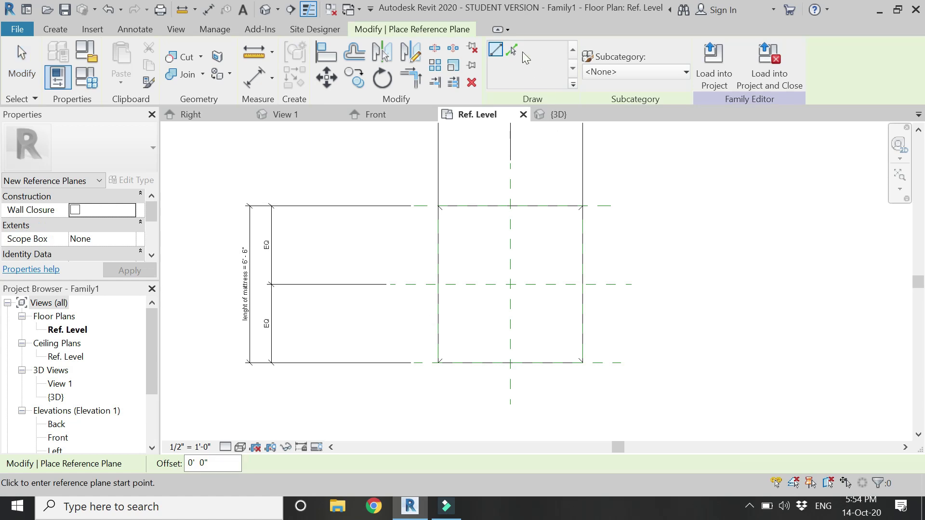
click(511, 50)
click(222, 463)
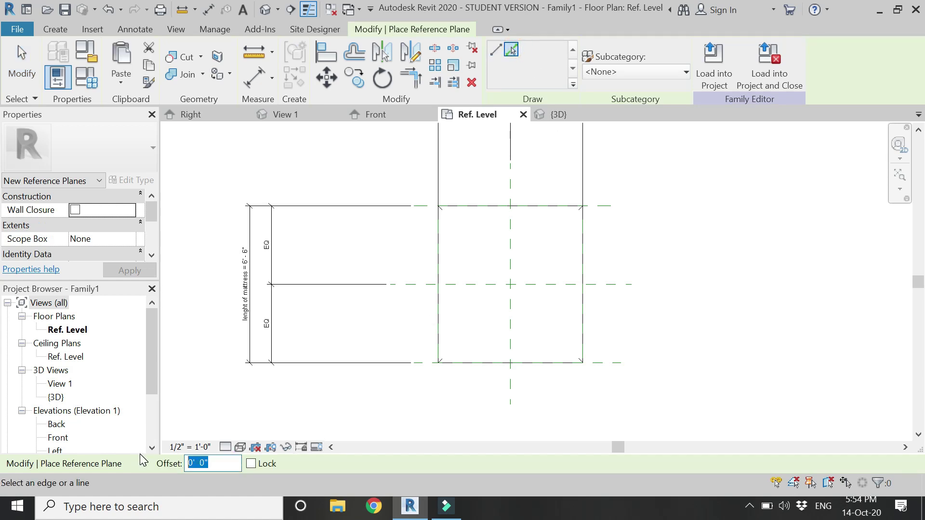
scroll(400, 200, up, 2)
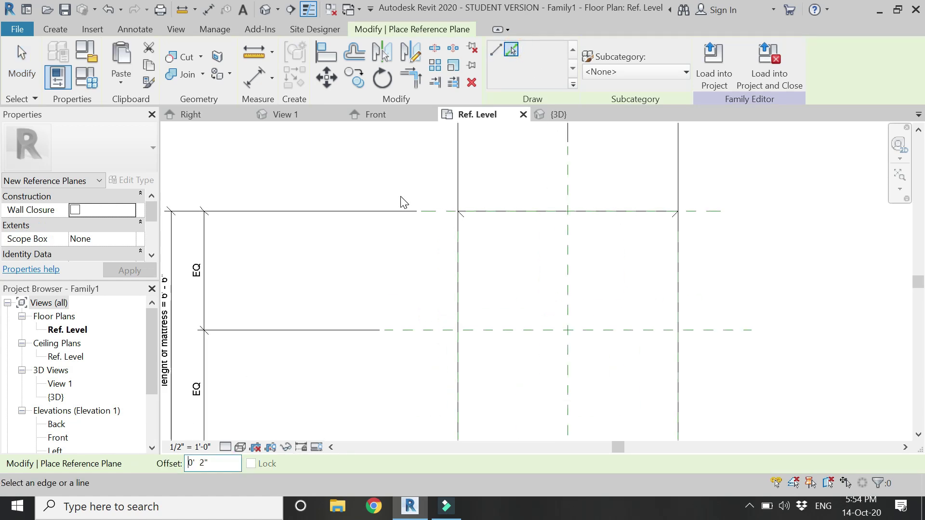
click(443, 214)
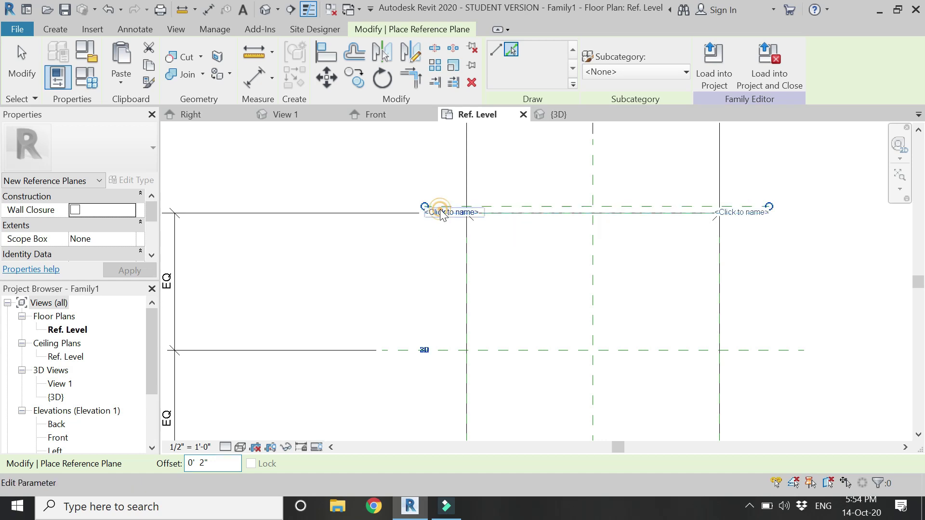
scroll(440, 190, up, 2)
click(447, 233)
Dimension the mattress's upper edge plane and the two new offset planes in one string, and lock both 2" segments.
key(d)
key(i)
click(463, 228)
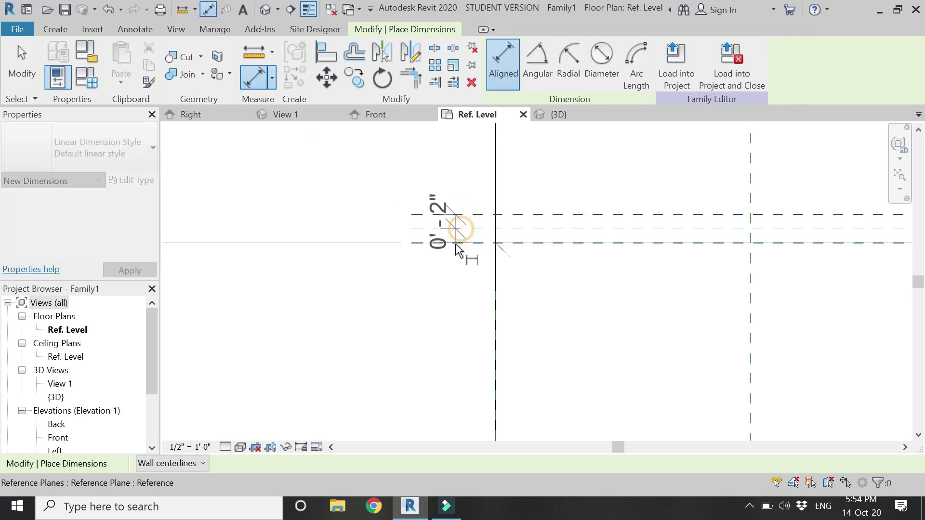
click(450, 244)
click(318, 279)
scroll(339, 222, up, 2)
click(360, 220)
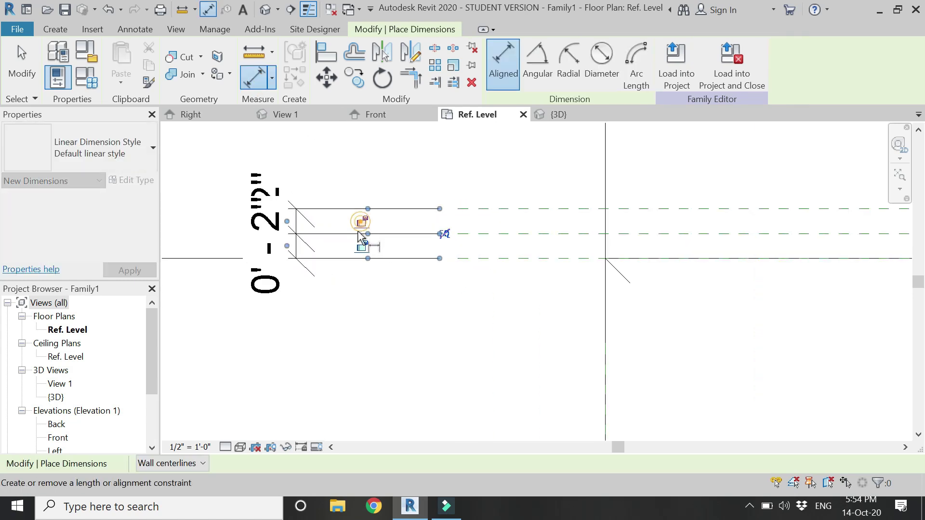
click(362, 247)
scroll(331, 241, down, 2)
key(Escape)
scroll(316, 226, down, 2)
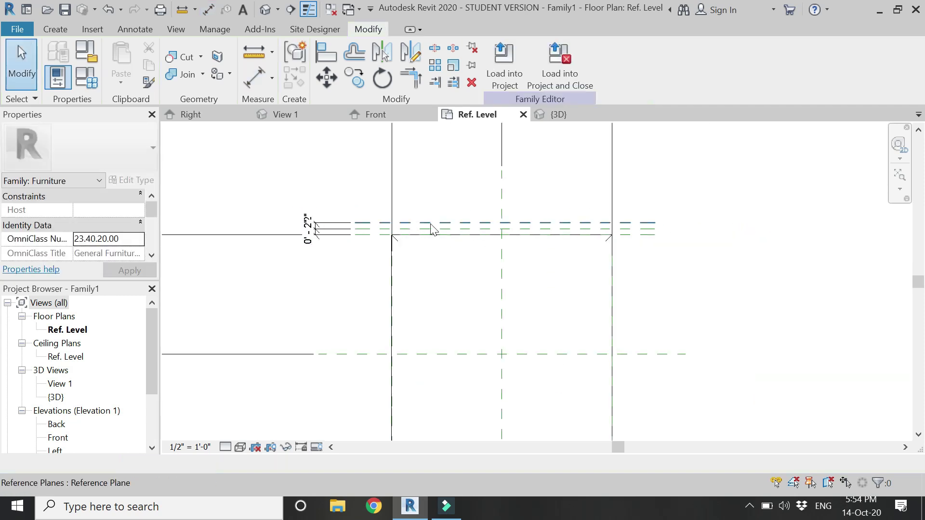
In the Front elevation, draw a horizontal reference plane above the mattress, spanning slightly beyond its width.
click(386, 116)
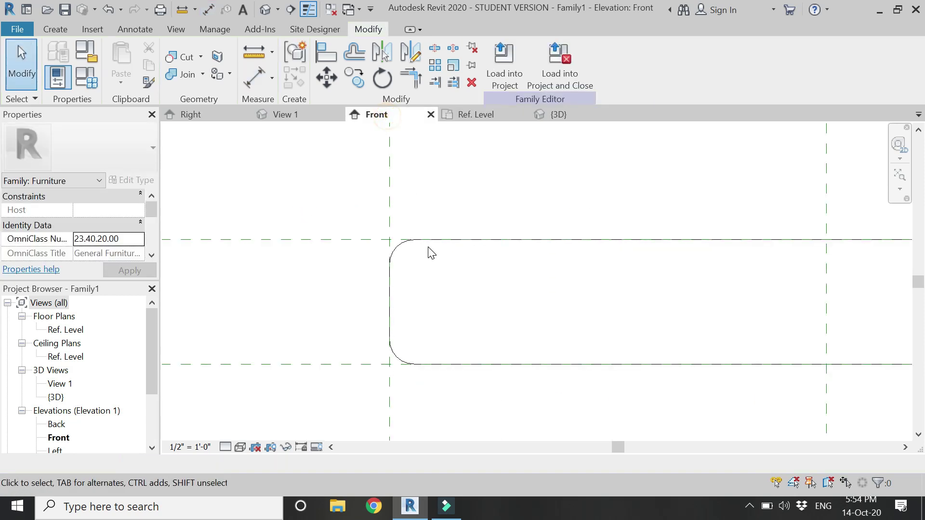
scroll(392, 359, down, 1)
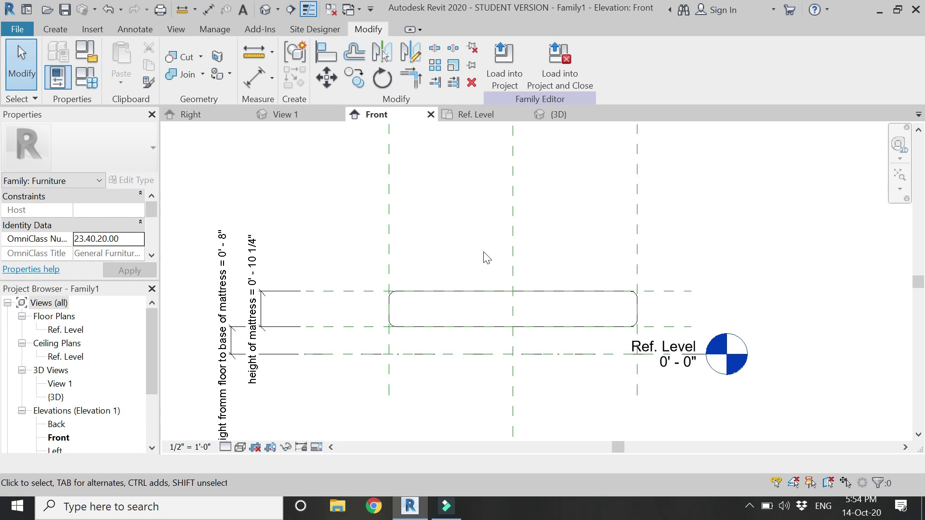
scroll(488, 258, up, 1)
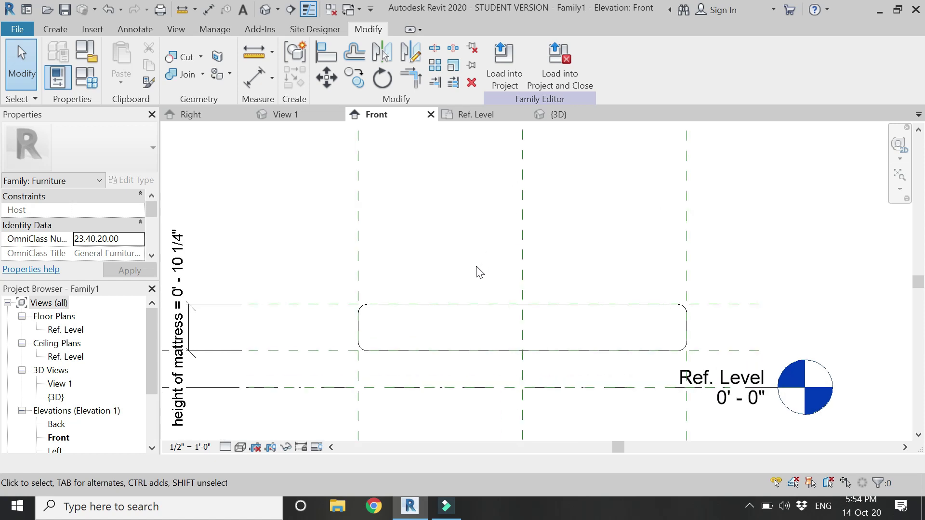
key(r)
key(p)
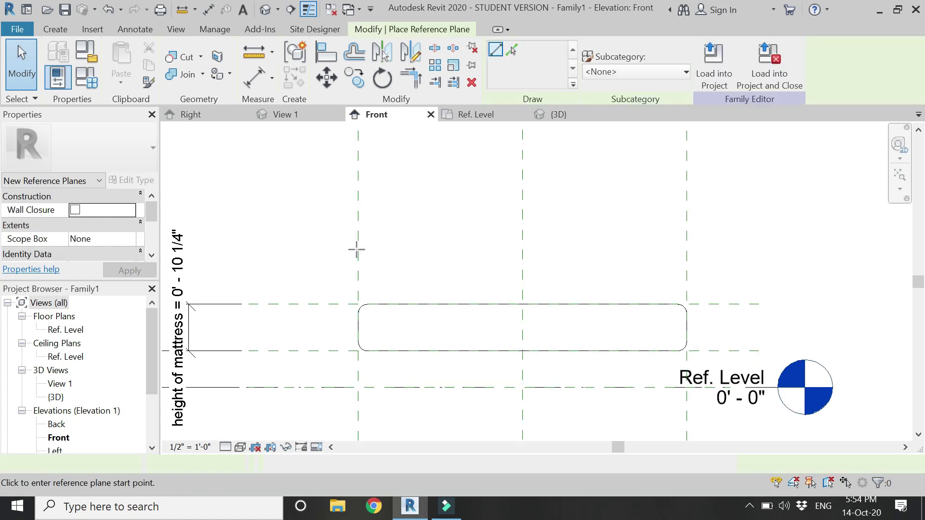
scroll(355, 249, down, 3)
click(293, 229)
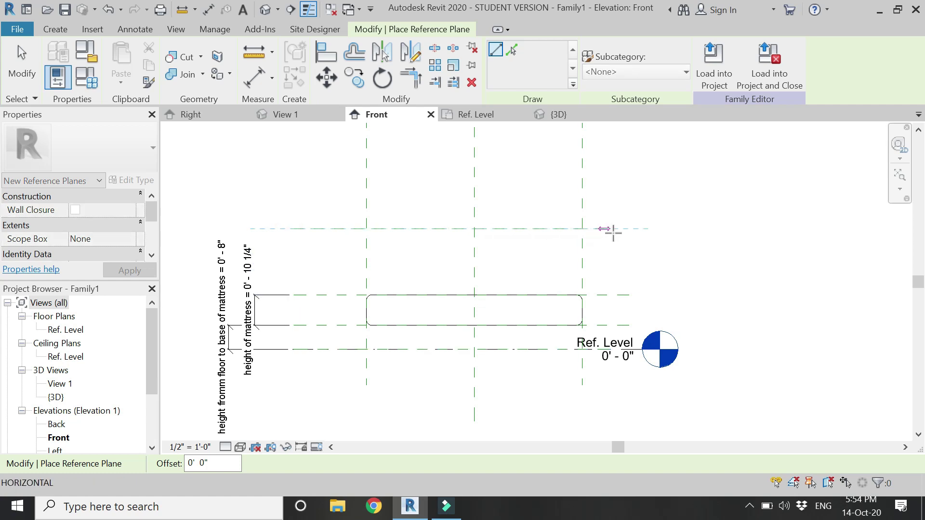
click(631, 229)
Dimension the height from the reference level to the new plane above the mattress.
click(255, 78)
click(322, 228)
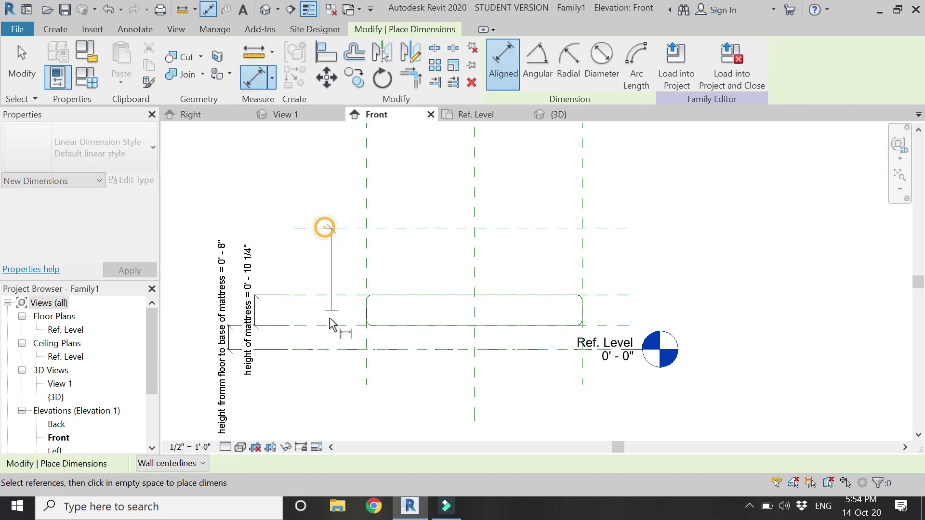
click(332, 348)
click(290, 247)
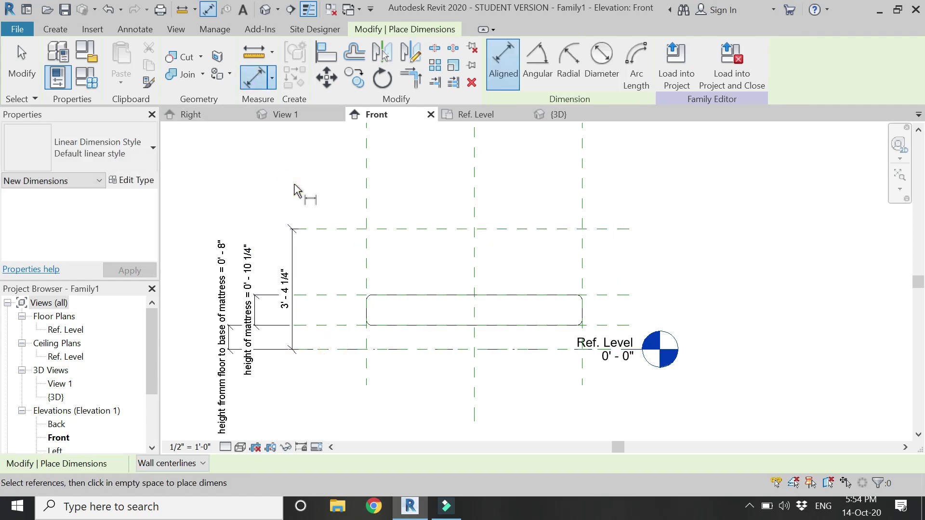
key(Escape)
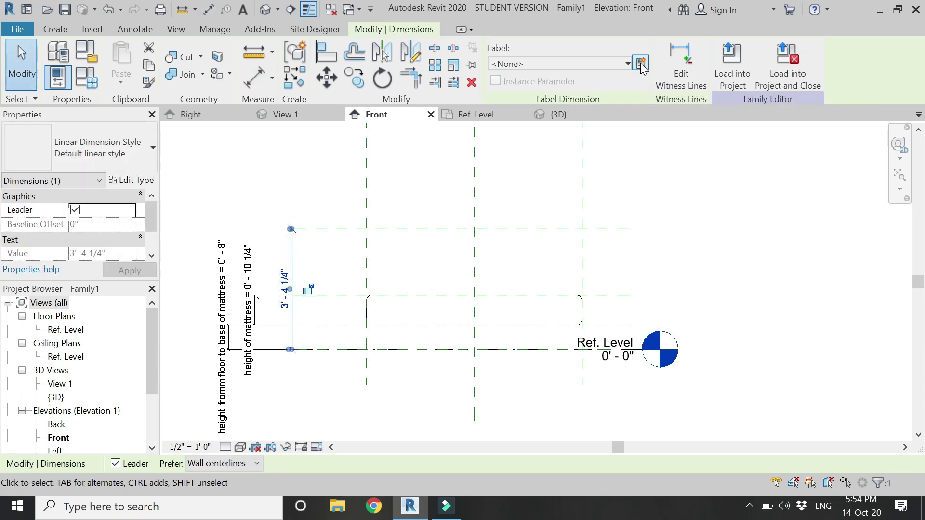
Label the new height dimension with a type parameter named "height of headboard" and set its value to 3' 6".
click(642, 64)
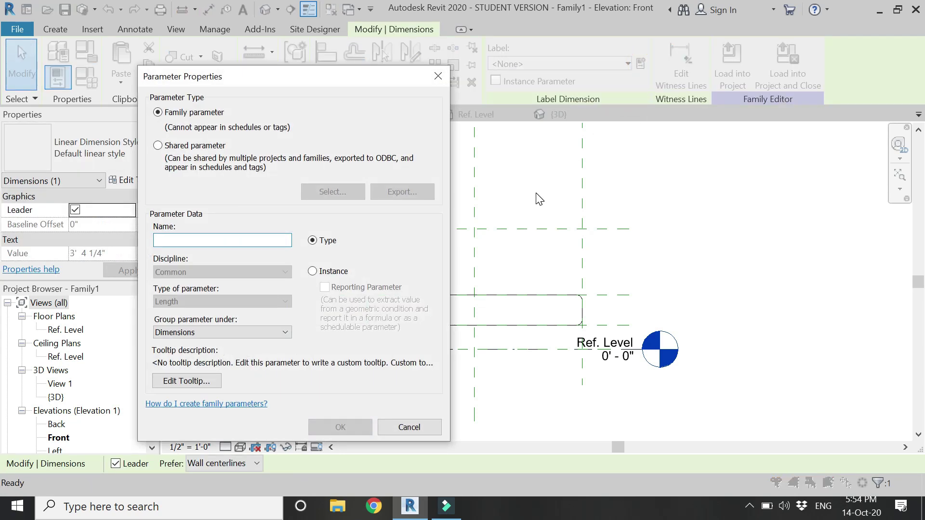
text(height of headboard)
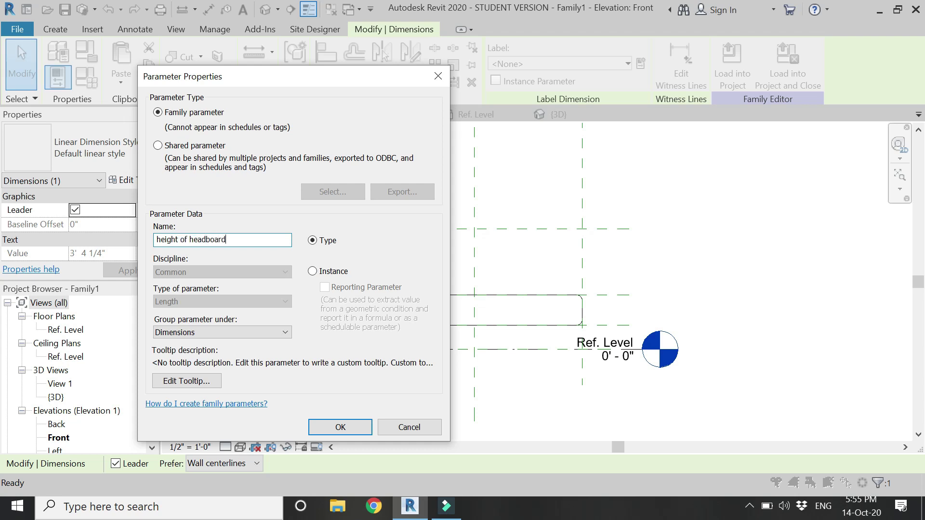
key(Return)
click(539, 199)
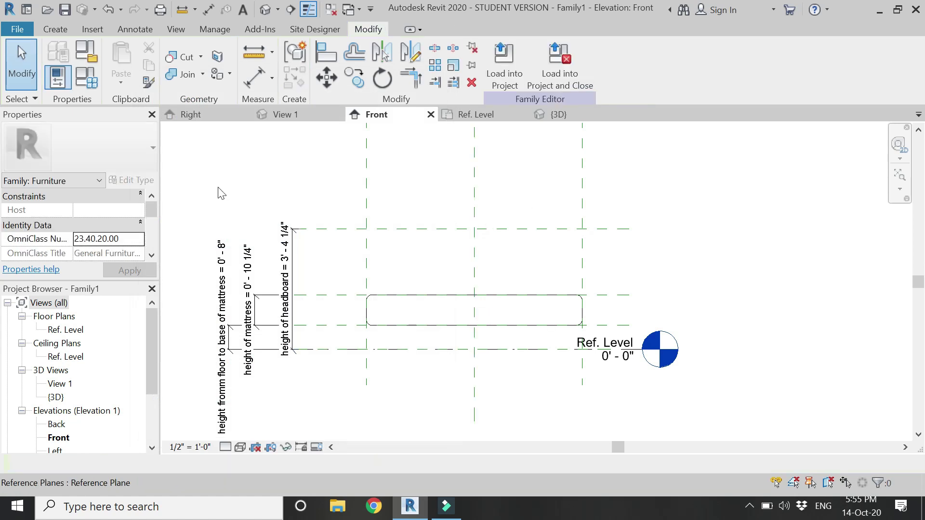
click(86, 77)
click(217, 202)
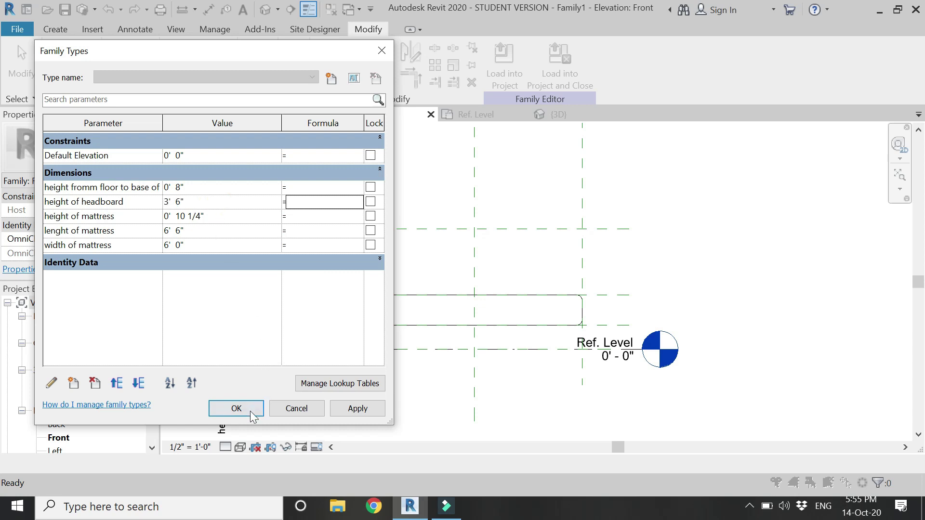
click(236, 409)
Draw three horizontal reference planes between the headboard's top plane and the mattress's top plane.
key(r)
key(p)
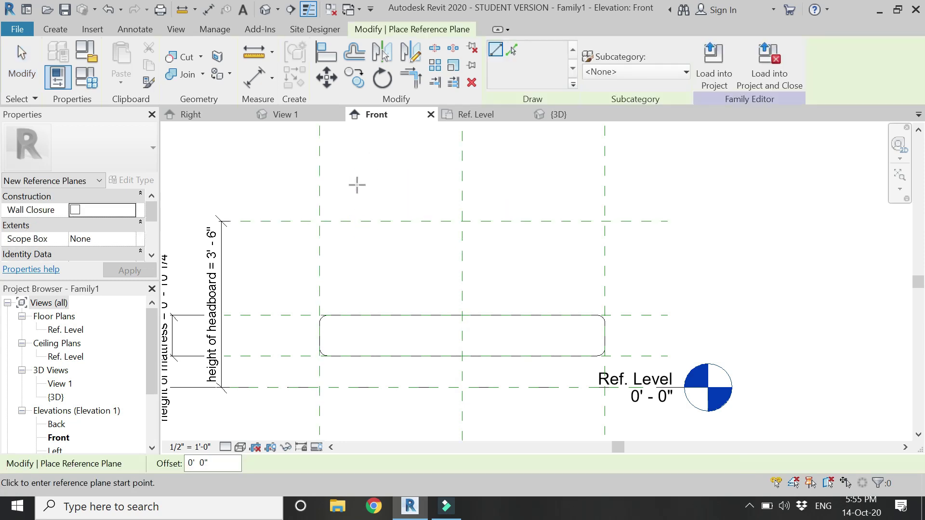
click(243, 240)
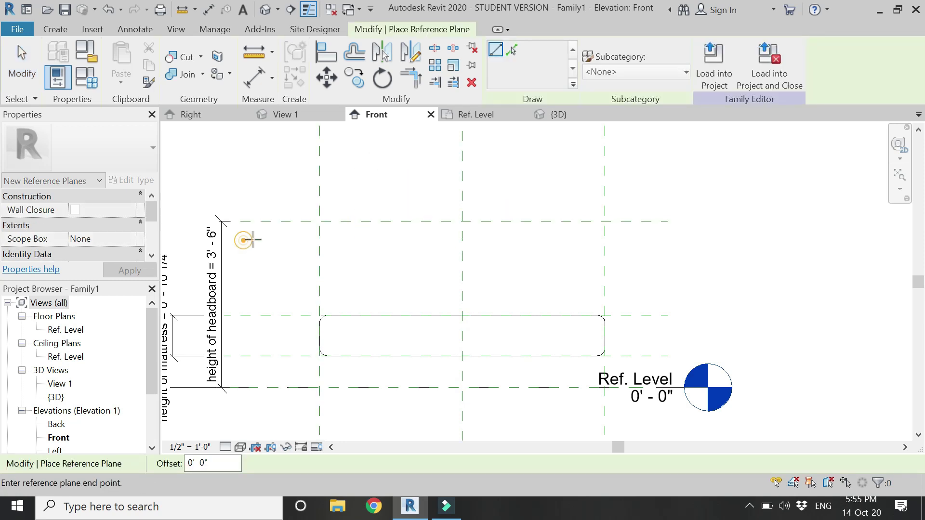
click(666, 240)
click(244, 264)
click(667, 264)
click(251, 288)
click(666, 288)
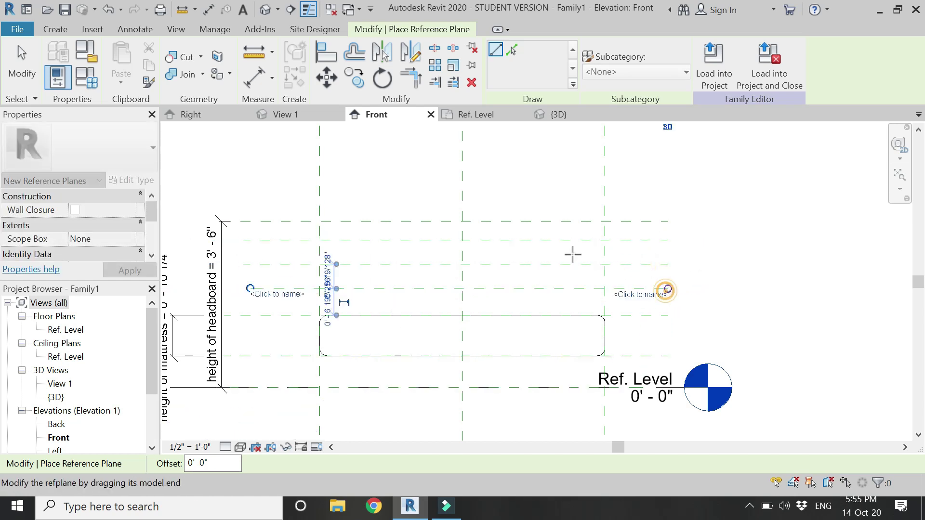
Dimension the five planes from the headboard's top to the mattress's top in one string and make the spacing equal.
click(260, 76)
click(297, 217)
click(294, 241)
click(290, 272)
click(291, 304)
click(288, 342)
scroll(287, 343, down, 2)
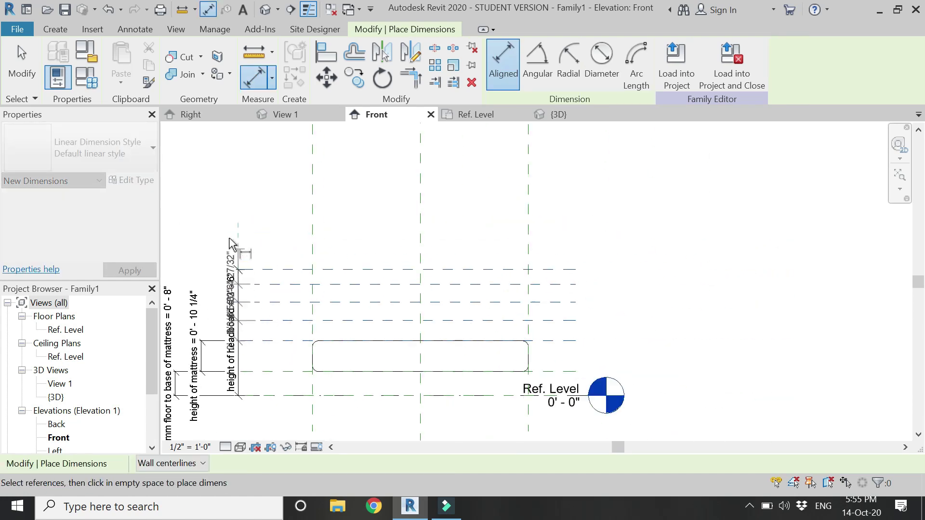
click(209, 311)
scroll(256, 312, up, 2)
click(242, 310)
scroll(243, 308, down, 2)
key(Escape)
key(Escape)
scroll(351, 275, up, 1)
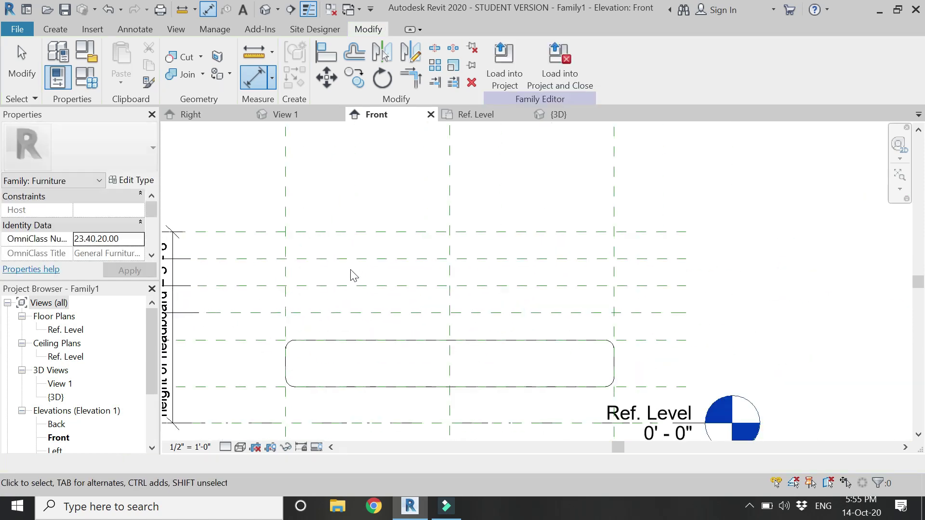
Add reference planes offset 1" above each of the three intermediate planes and above the mattress's top plane.
key(p)
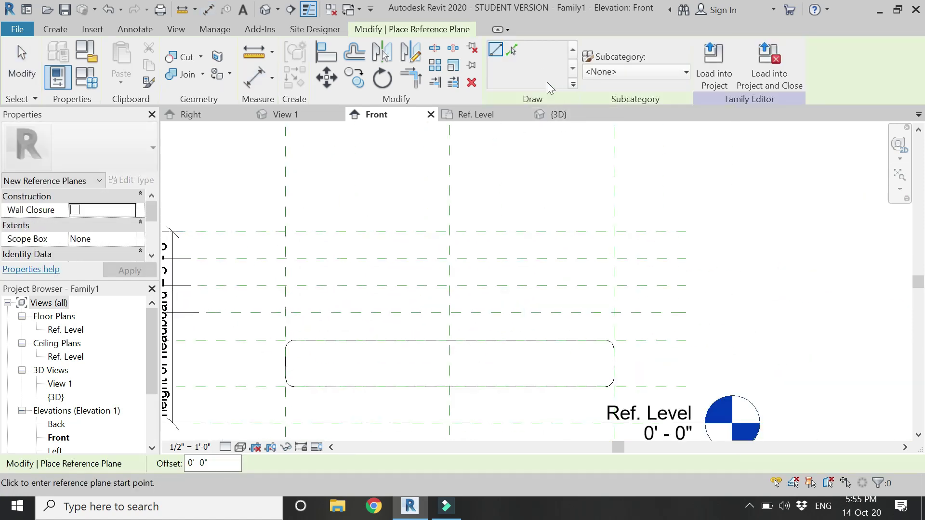
click(512, 50)
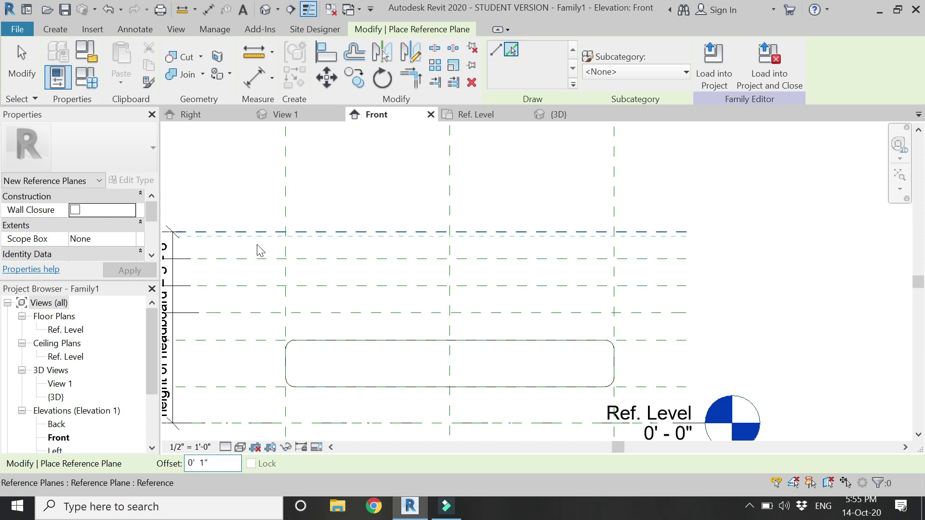
click(264, 261)
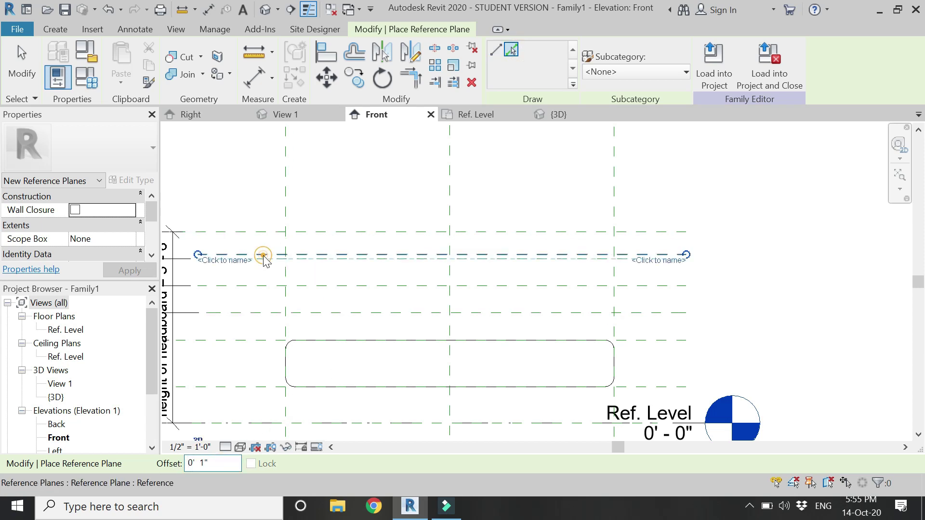
scroll(264, 264, up, 2)
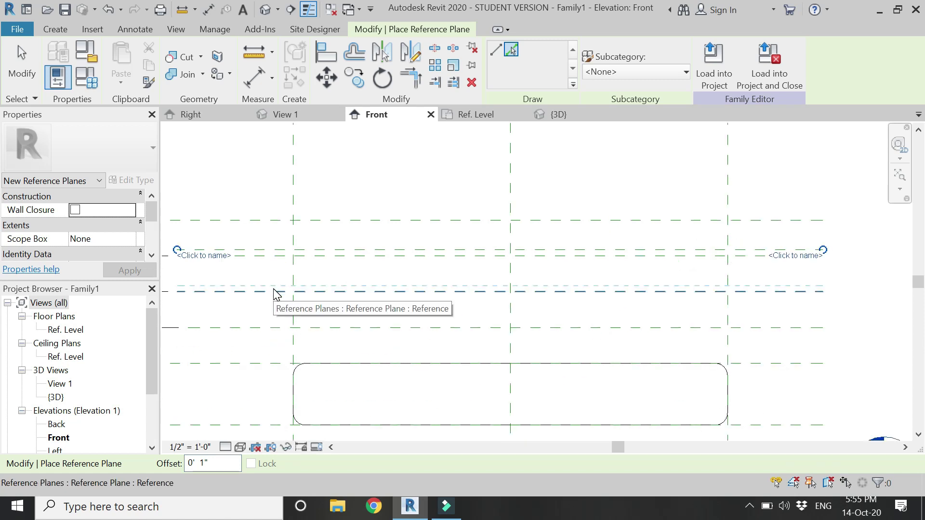
click(269, 290)
click(268, 324)
click(274, 369)
click(275, 366)
Dimension each of the four 1" gaps between the paired horizontal planes and lock the dimensions.
click(256, 78)
scroll(226, 251, up, 2)
click(219, 252)
click(189, 235)
click(209, 303)
scroll(299, 303, down, 3)
scroll(292, 295, up, 3)
click(308, 288)
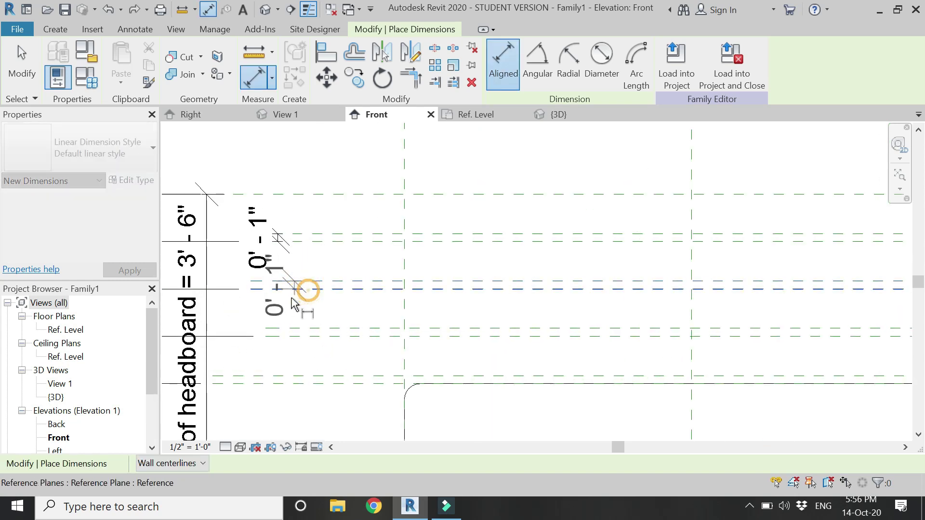
click(310, 333)
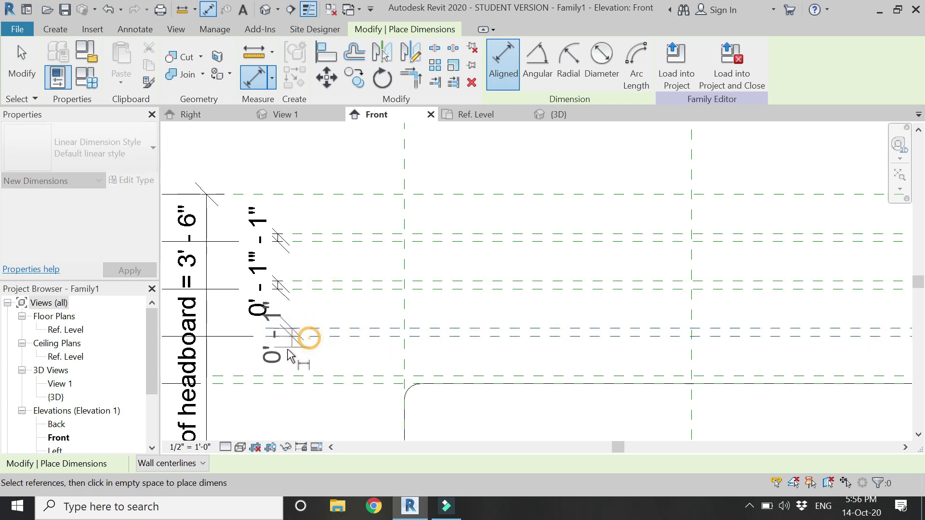
click(305, 384)
click(284, 404)
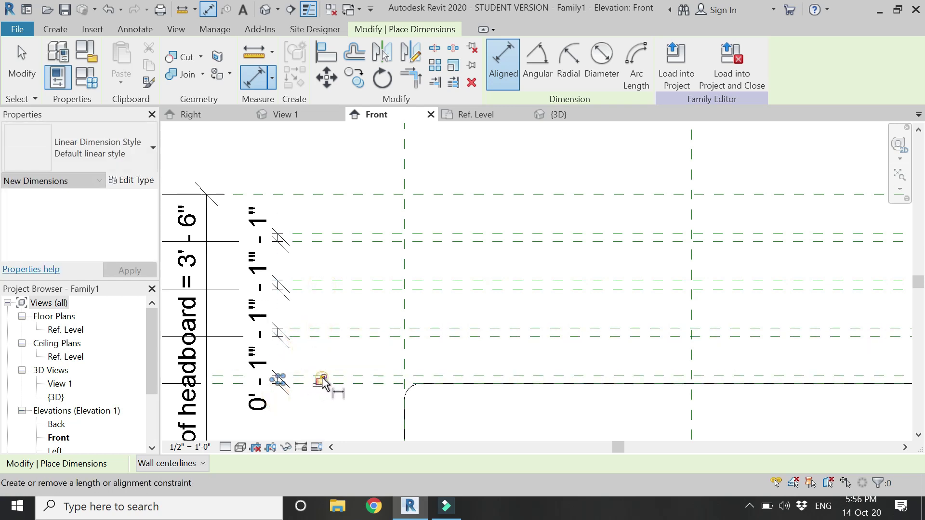
scroll(357, 326, down, 3)
key(Escape)
scroll(453, 313, up, 2)
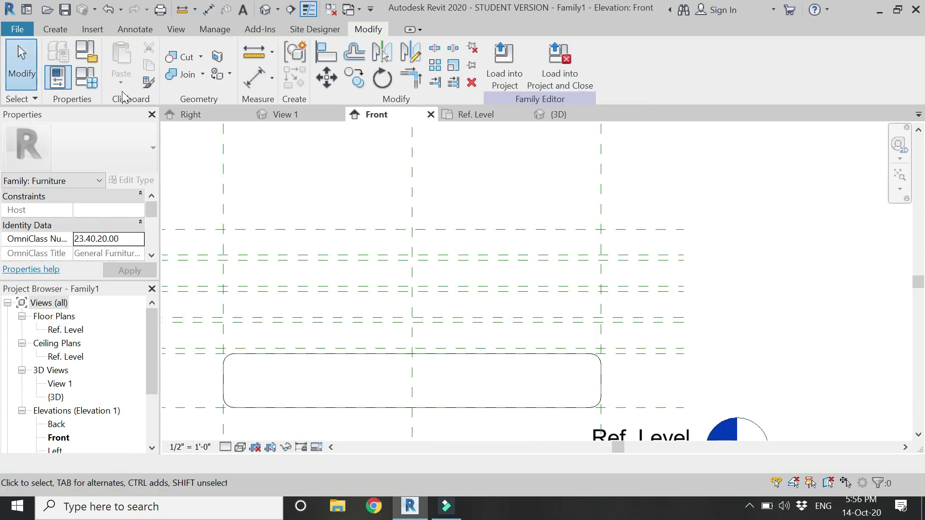
Start an extrusion and sketch three full-width rectangular slats down from the headboard's top plane, leaving the 1" gaps open and locking edges to the planes.
click(62, 29)
click(130, 52)
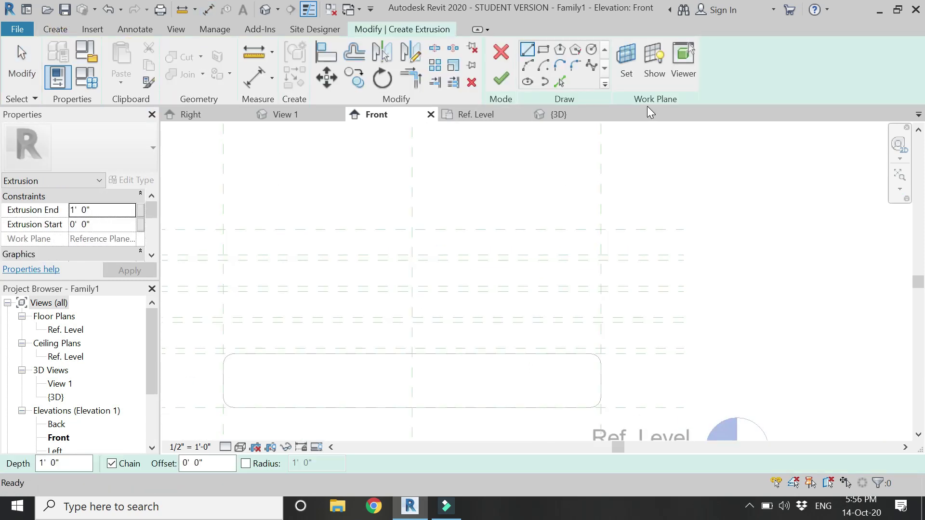
click(543, 49)
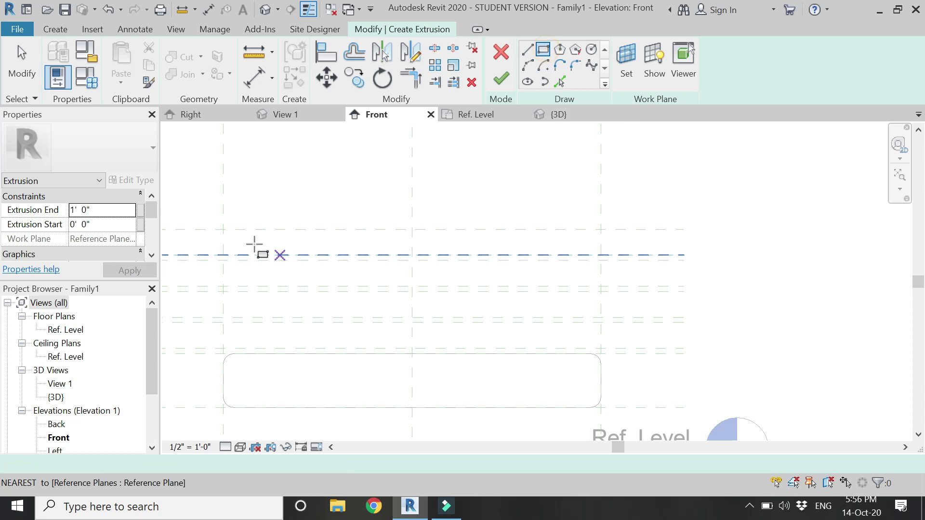
click(223, 229)
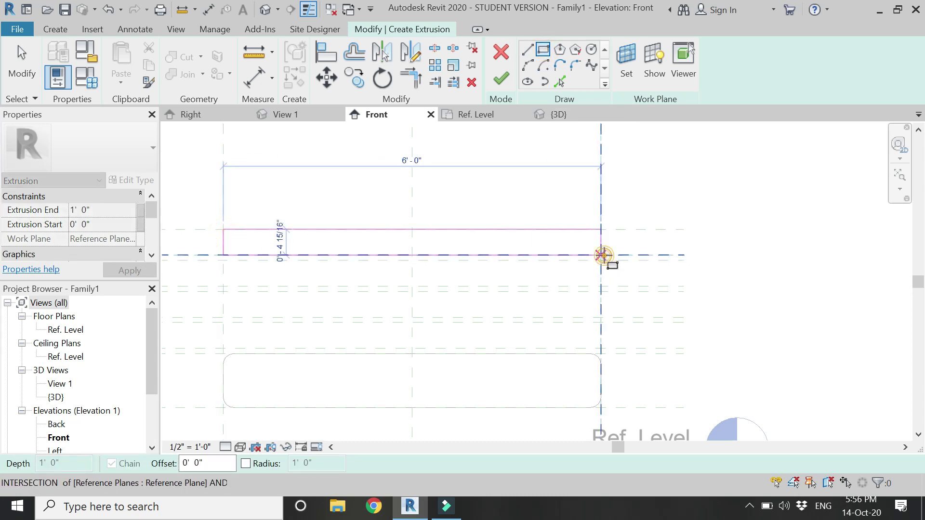
click(601, 255)
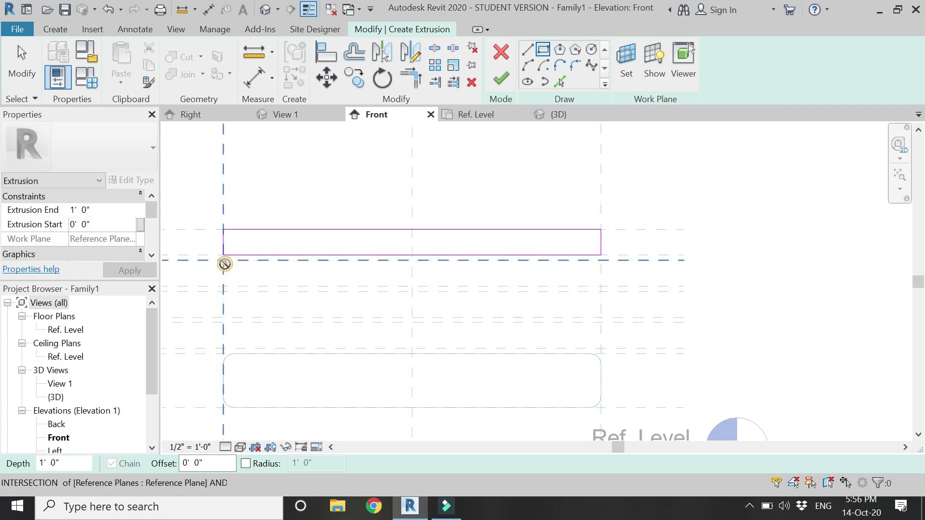
click(223, 261)
click(601, 286)
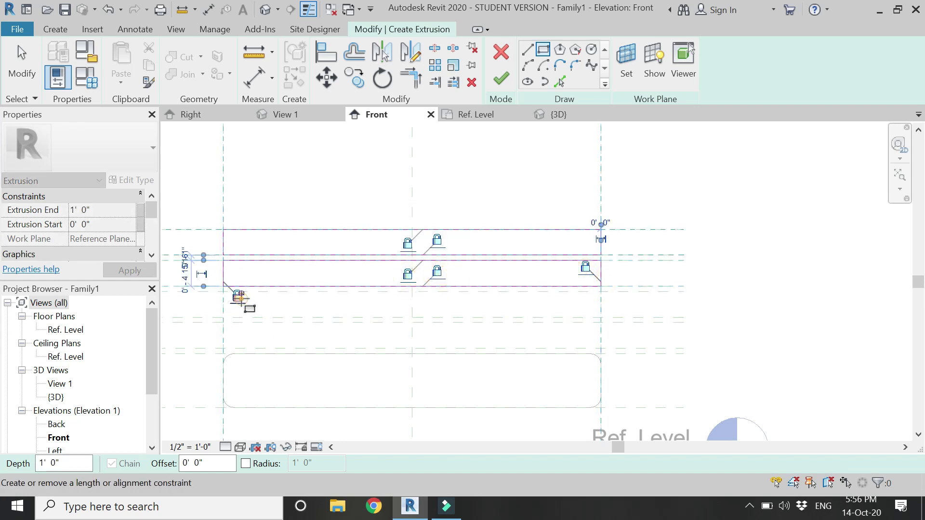
click(223, 291)
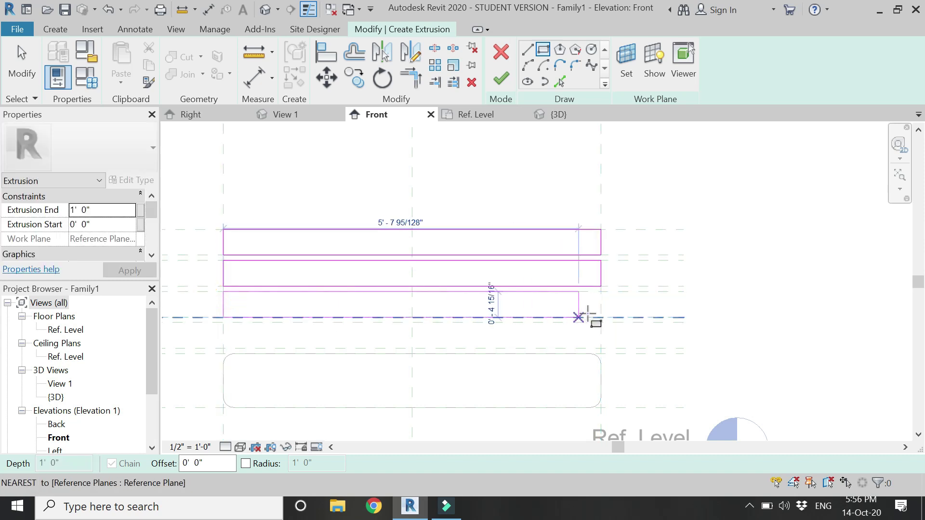
click(601, 318)
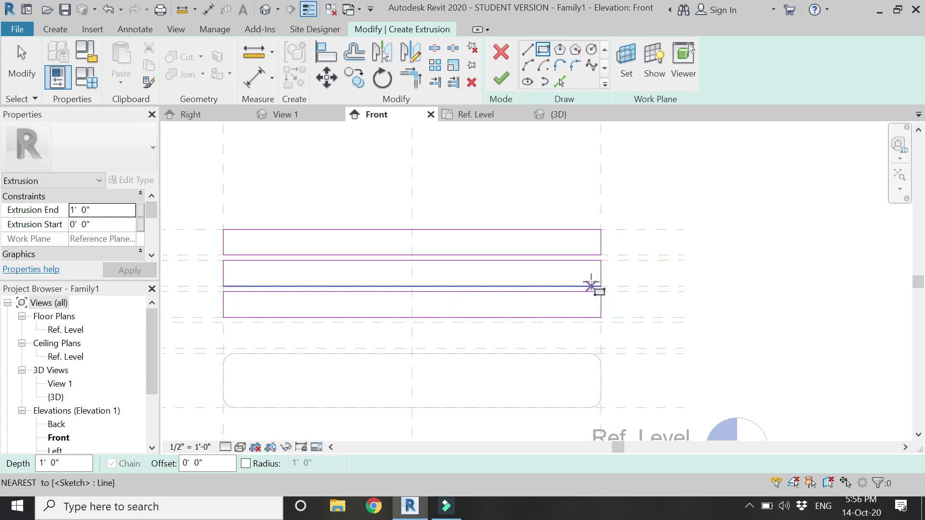
Sketch and lock the fourth full-width slat rectangle in the lowest headboard band above the mattress and finish the extrusion.
scroll(605, 305, up, 2)
click(326, 57)
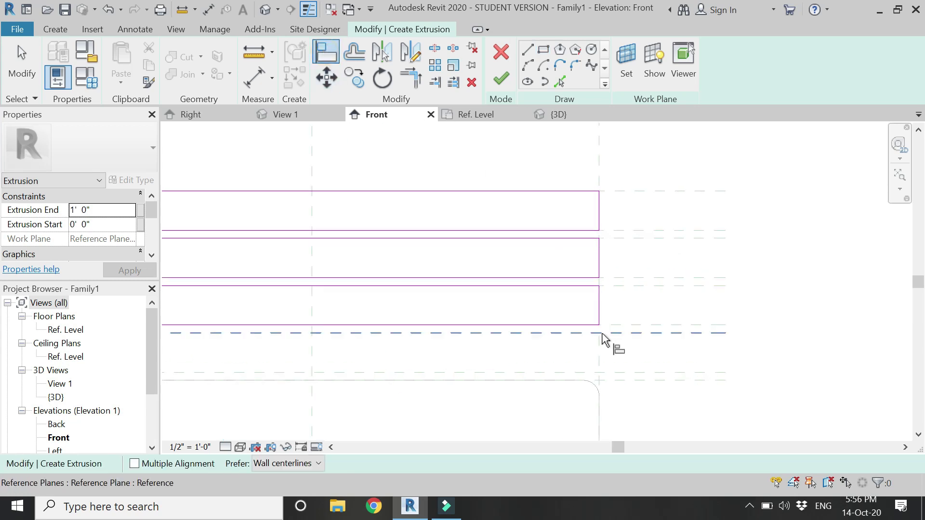
scroll(585, 273, down, 2)
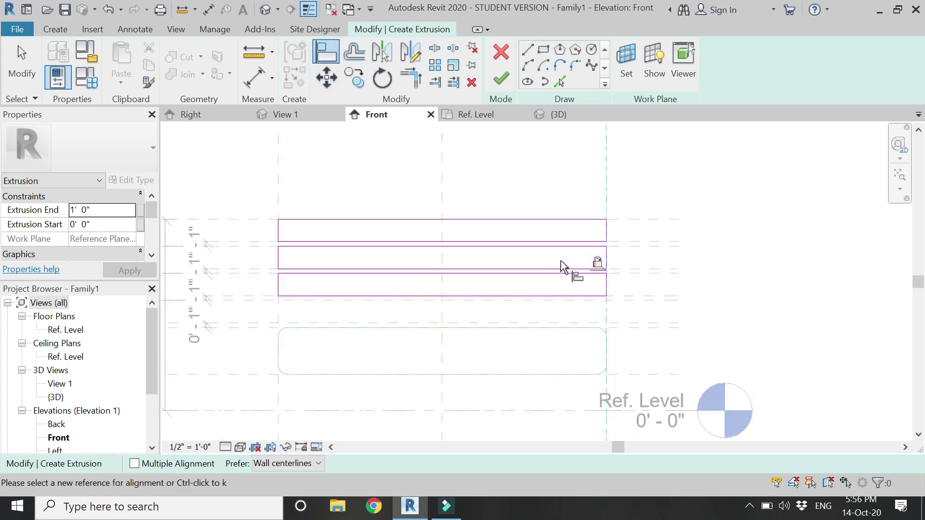
click(543, 49)
scroll(307, 318, up, 1)
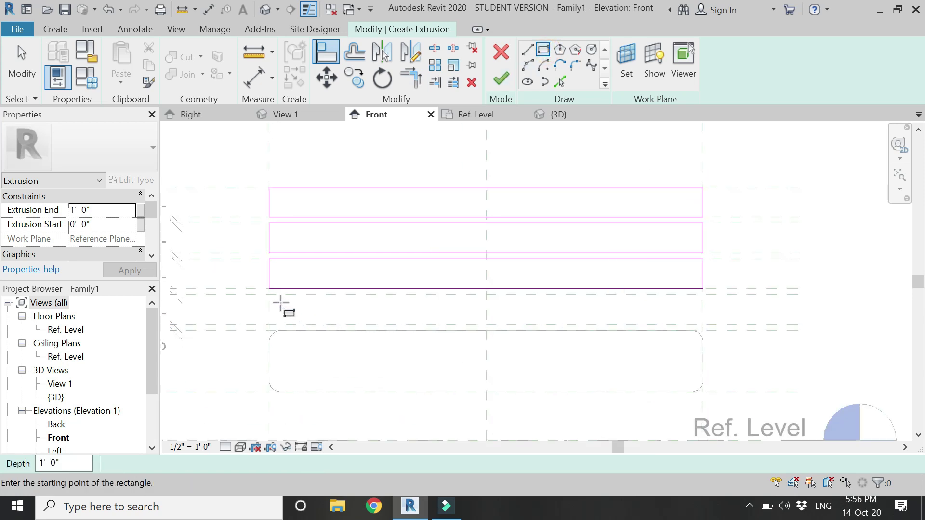
click(269, 295)
click(703, 324)
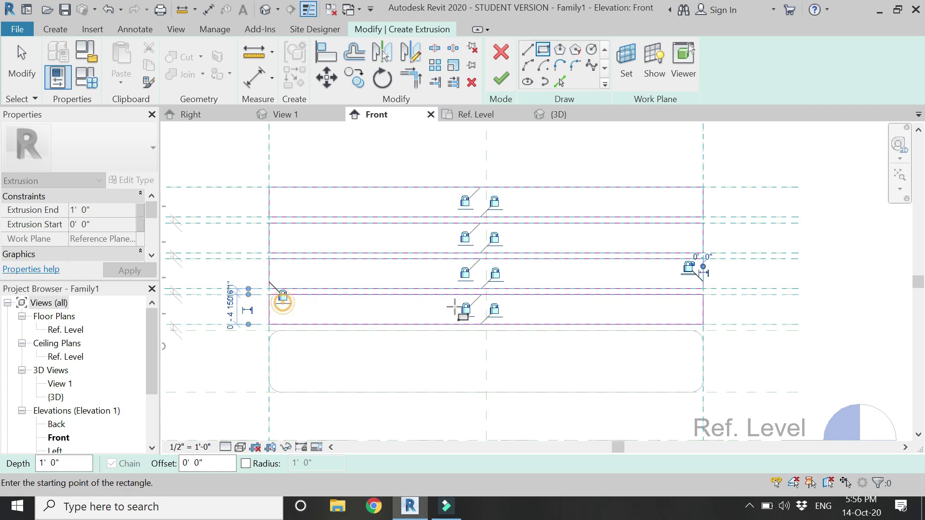
key(Escape)
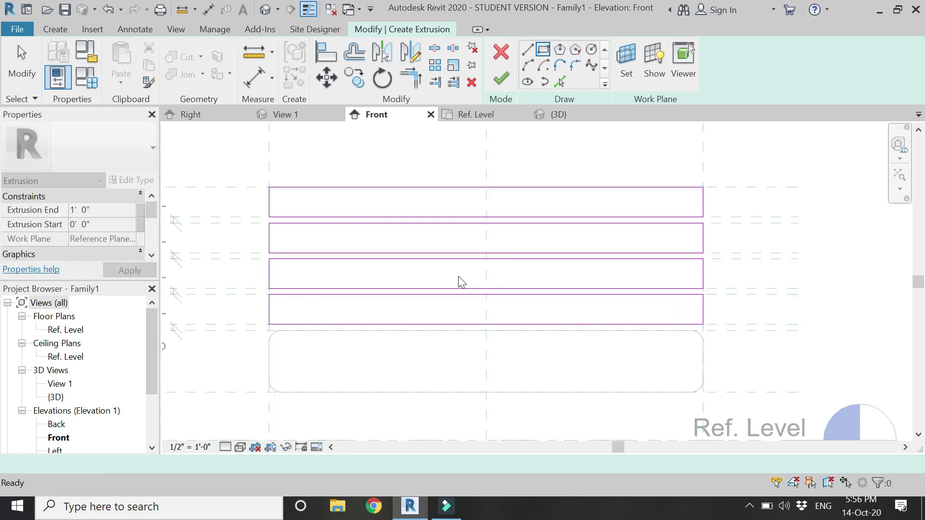
scroll(458, 279, down, 2)
key(Escape)
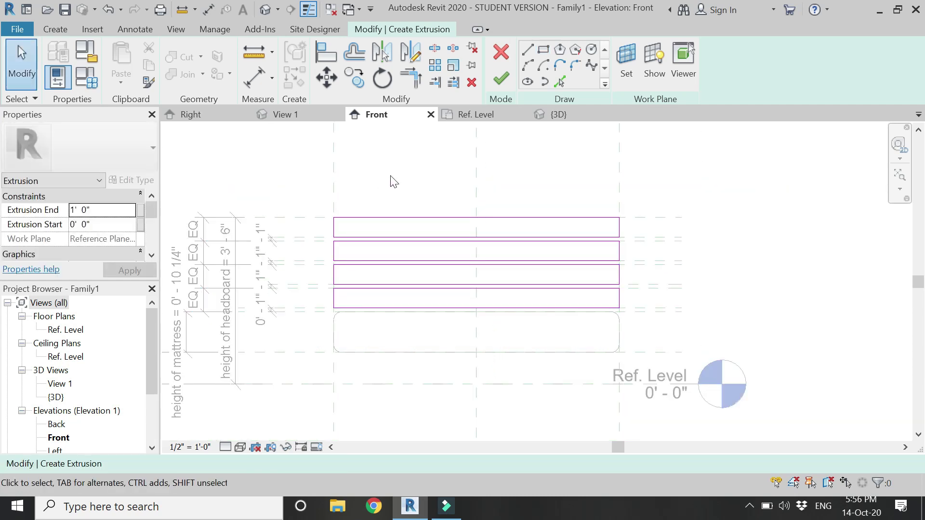
click(501, 79)
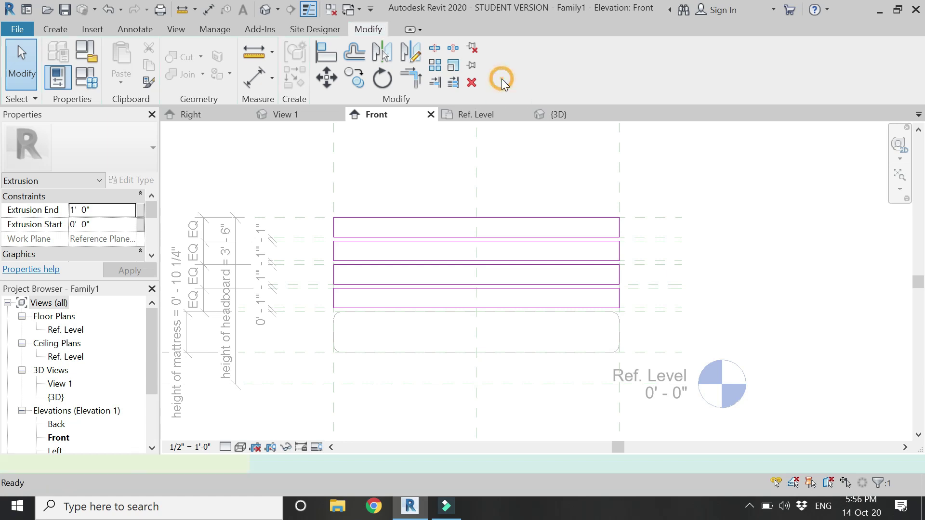
In the Ref. Level plan, stretch the slat extrusion's faces to the headboard reference planes for a 2" depth and check it in 3D.
click(491, 115)
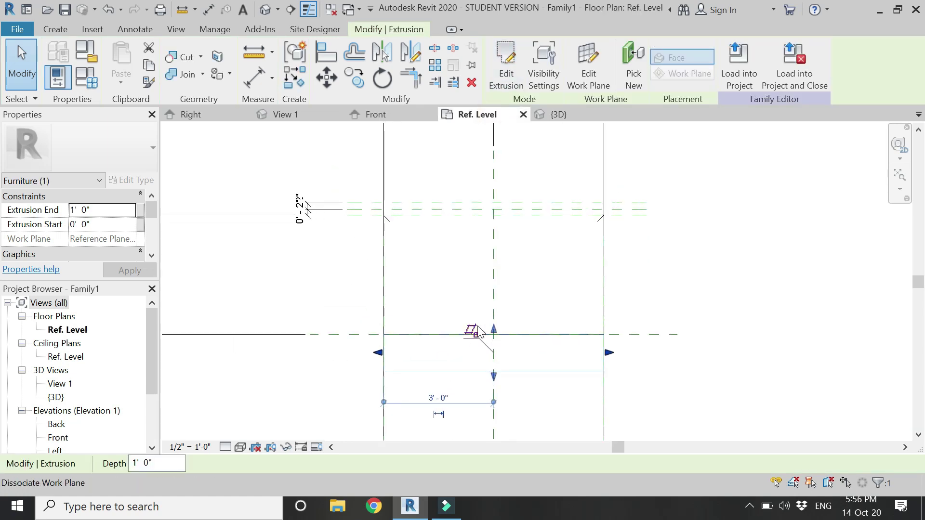
scroll(478, 331, up, 1)
drag(494, 329, 495, 189)
drag(496, 406, 496, 192)
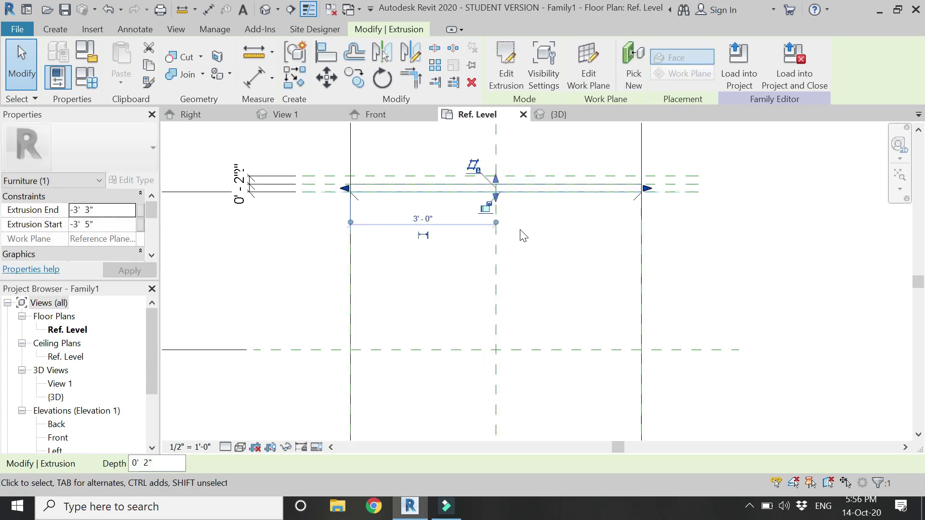
click(484, 296)
click(549, 115)
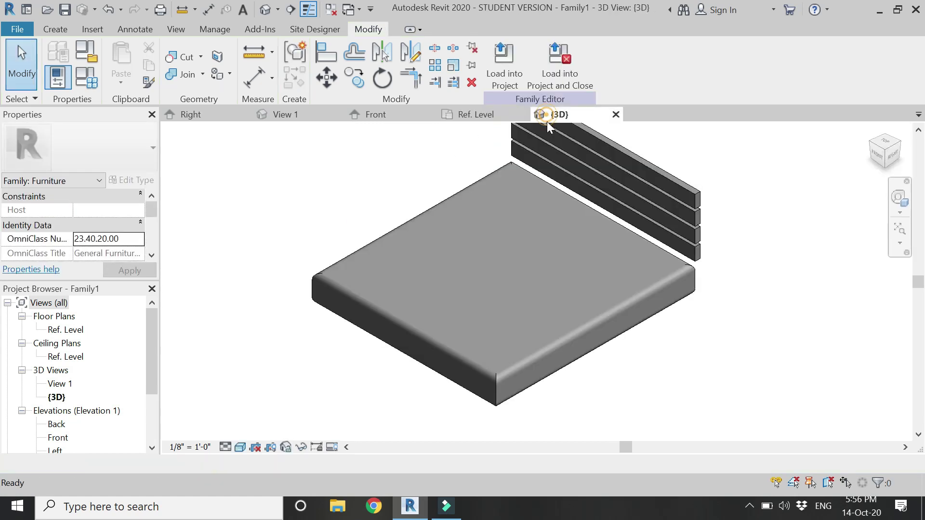
scroll(453, 289, down, 2)
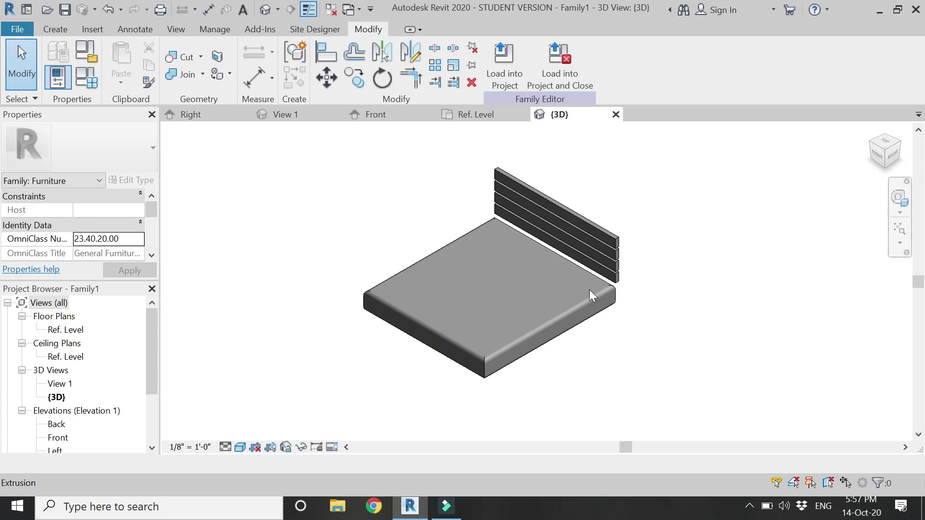
Draw two vertical reference planes across the headboard in the Ref. Level plan, one on each side of the centre plane.
click(480, 115)
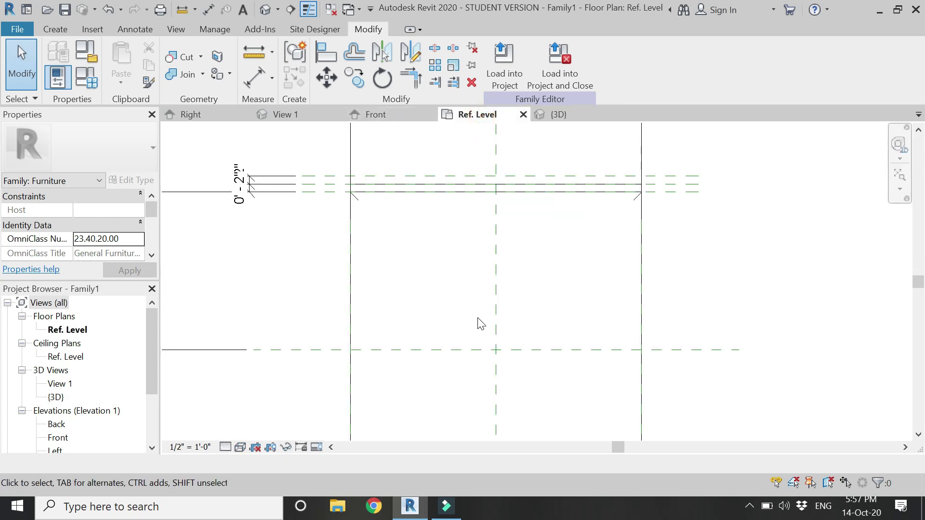
scroll(457, 280, down, 3)
scroll(463, 225, up, 3)
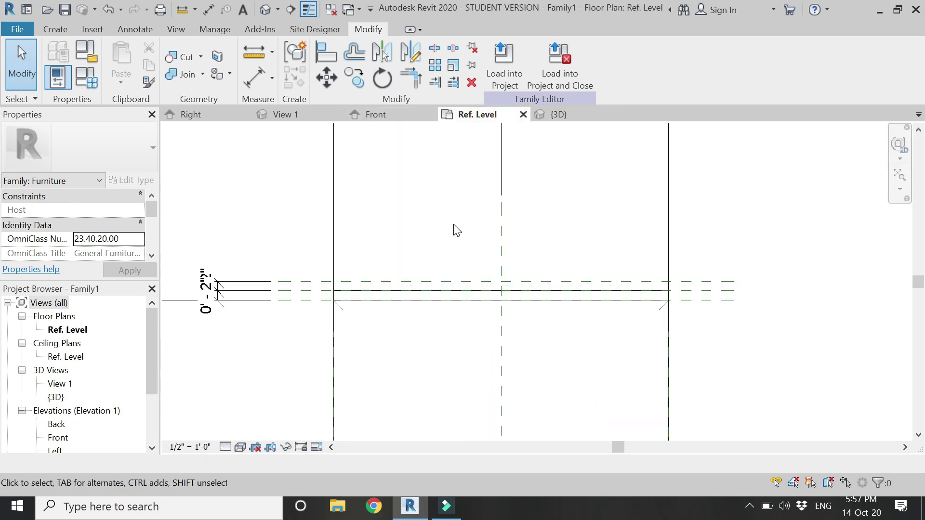
key(r)
key(p)
click(422, 201)
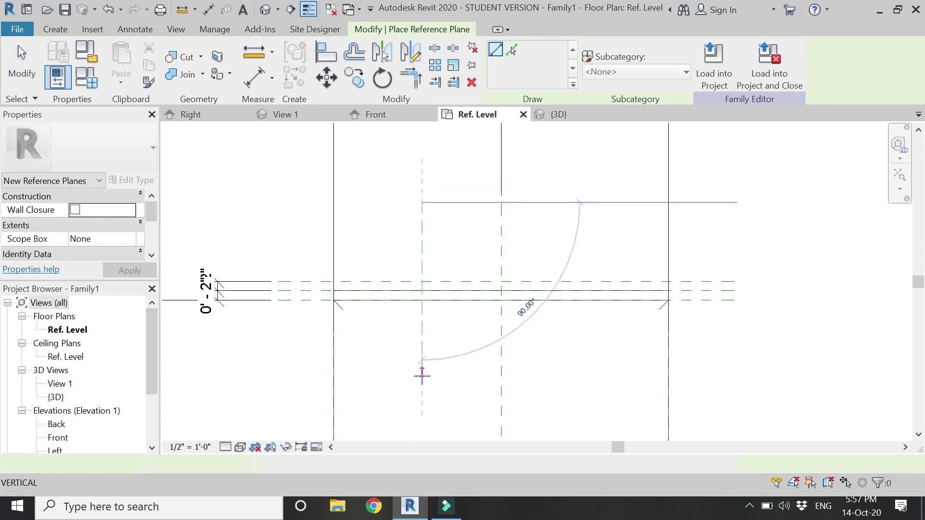
click(423, 376)
click(594, 202)
click(594, 377)
Dimension the bed's left side plane, the new left plane and the centre plane in one string and make the spacing equal.
key(d)
key(i)
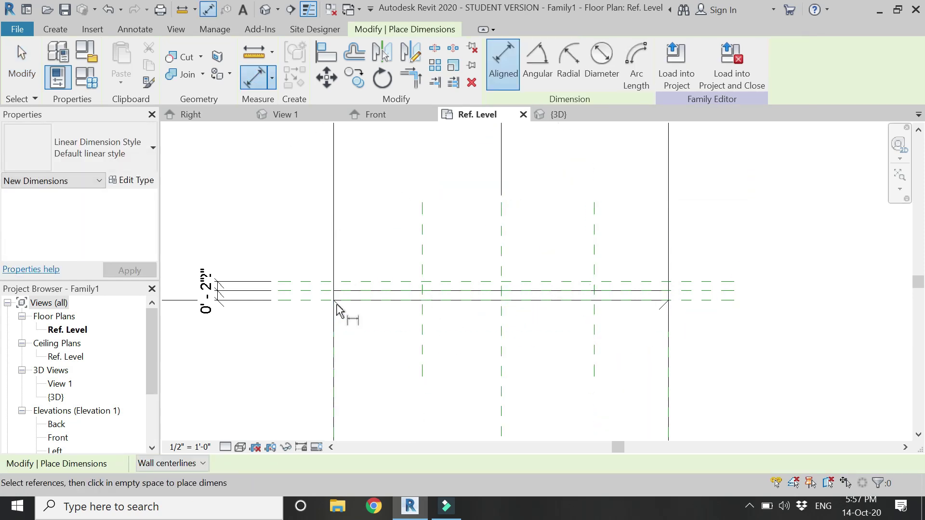
click(334, 346)
click(423, 330)
click(502, 343)
click(453, 192)
scroll(414, 203, down, 2)
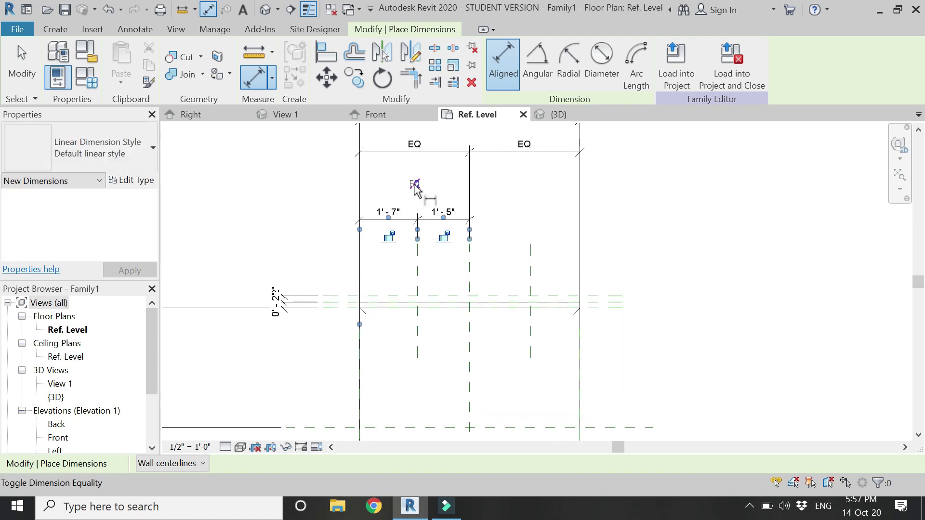
Dimension the centre plane, the new right plane and the bed's right side plane in one string and make the spacing equal.
click(470, 332)
click(530, 326)
click(580, 403)
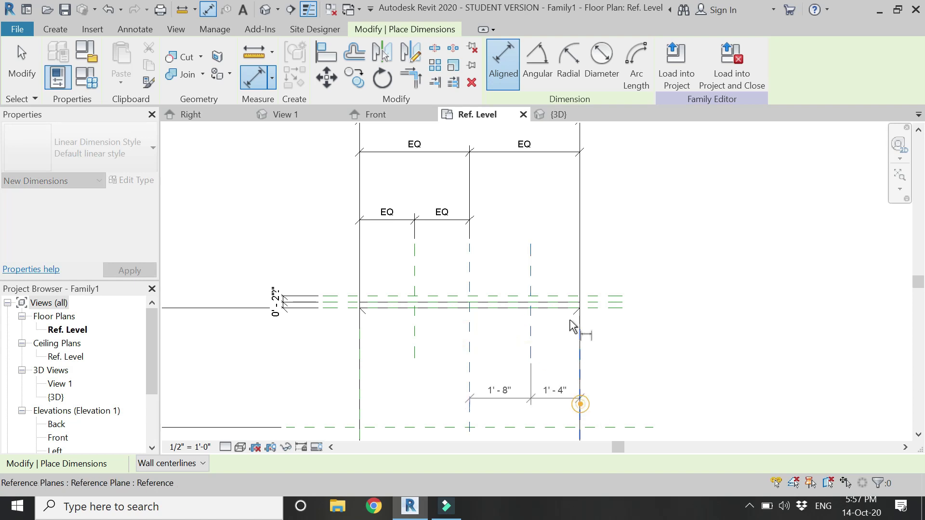
click(558, 226)
click(525, 183)
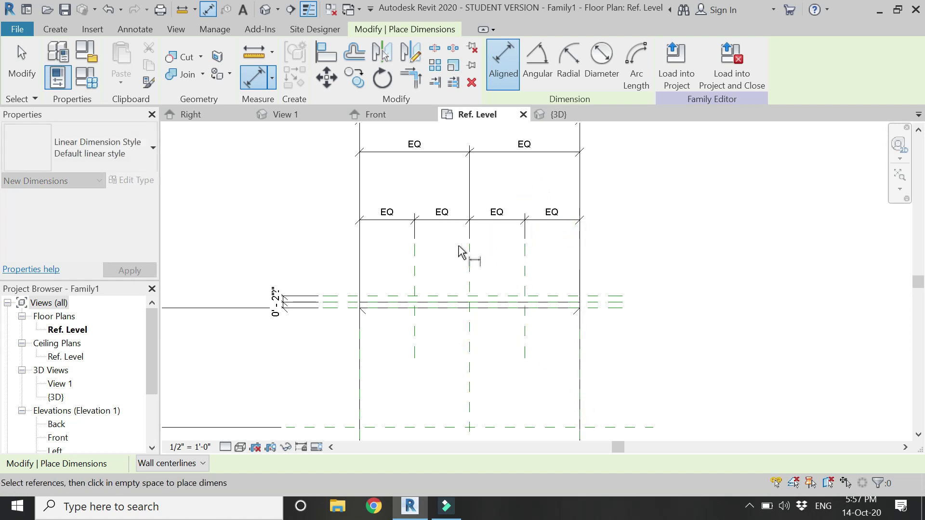
key(Escape)
key(Escape)
Add reference planes offset 2" to both sides of each of the two new vertical planes.
key(r)
key(p)
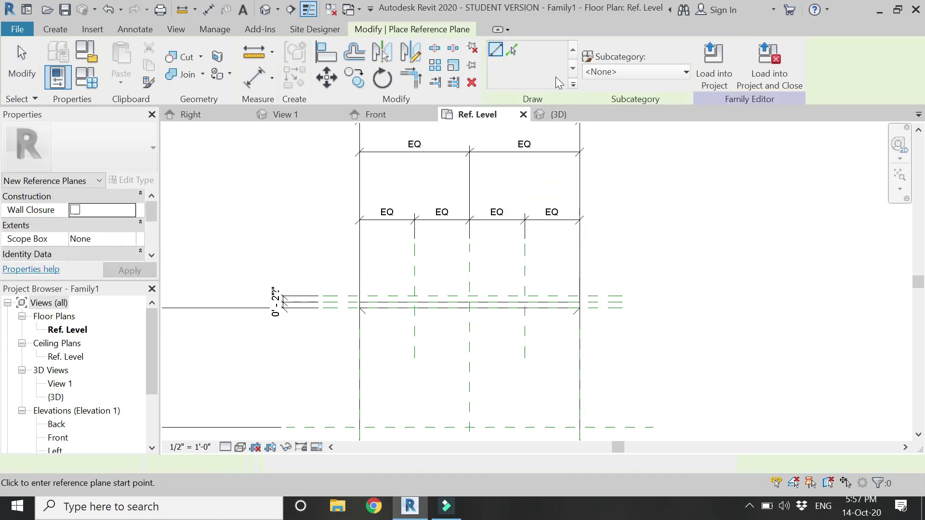
text(2)
scroll(412, 275, up, 1)
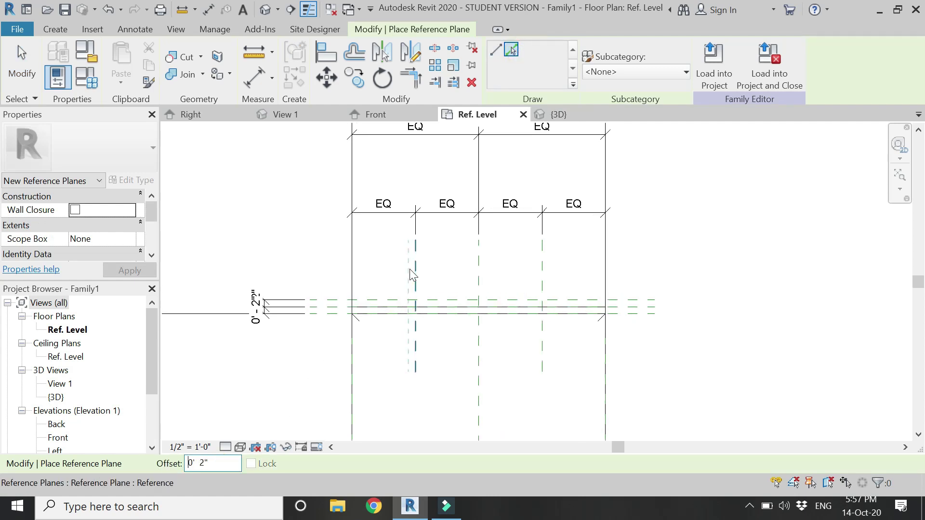
scroll(412, 275, up, 1)
click(415, 272)
click(427, 285)
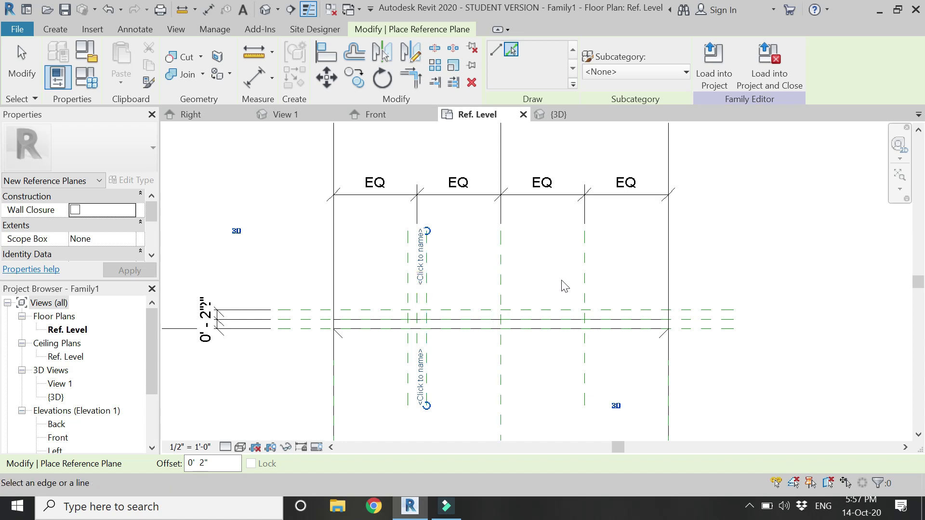
Dimension the left trio of vertical planes in one string and lock both 2" gaps.
key(d)
key(i)
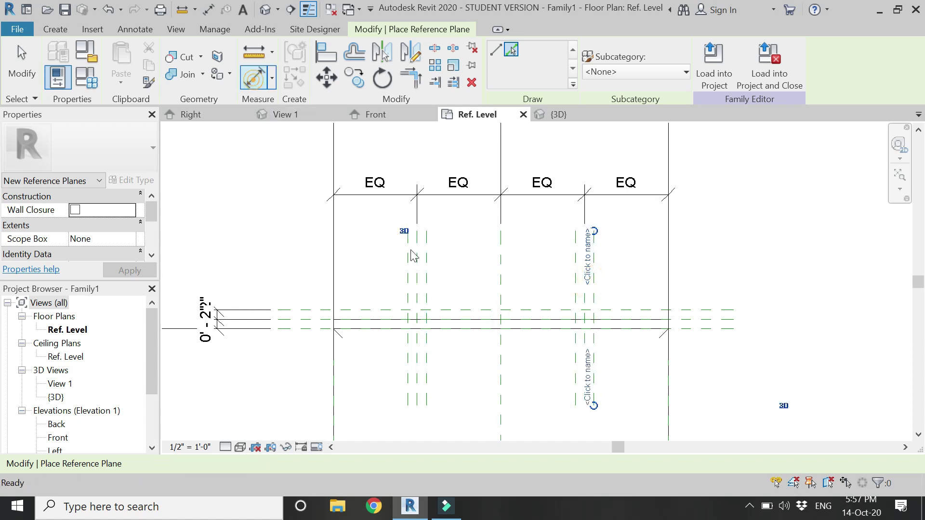
scroll(405, 259, up, 2)
click(410, 277)
click(426, 279)
click(443, 278)
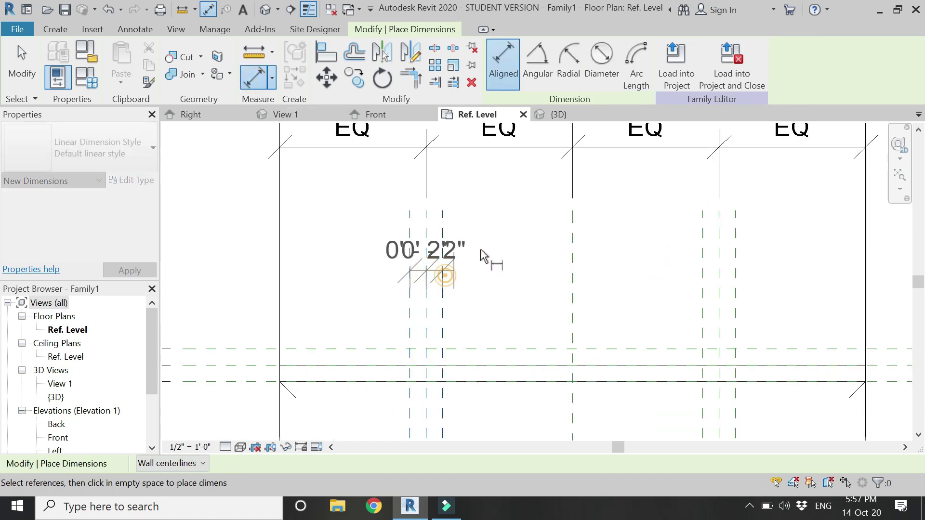
click(482, 247)
click(434, 292)
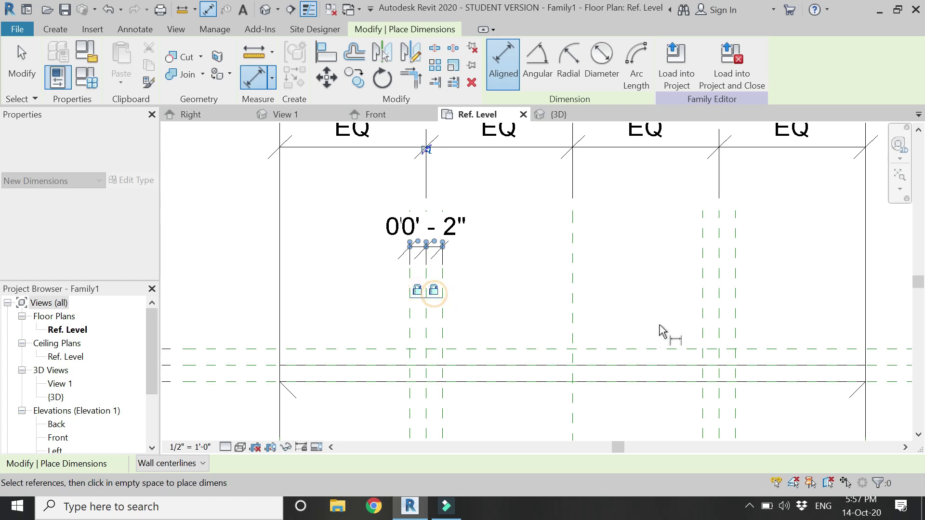
Dimension the right trio of vertical planes in one string and lock both 2" gaps.
click(703, 300)
click(719, 312)
click(736, 301)
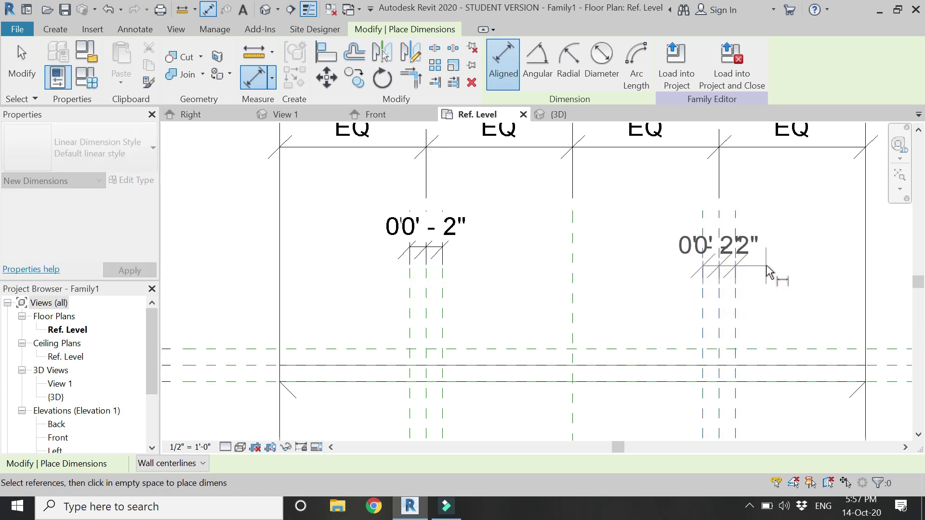
click(776, 254)
click(727, 299)
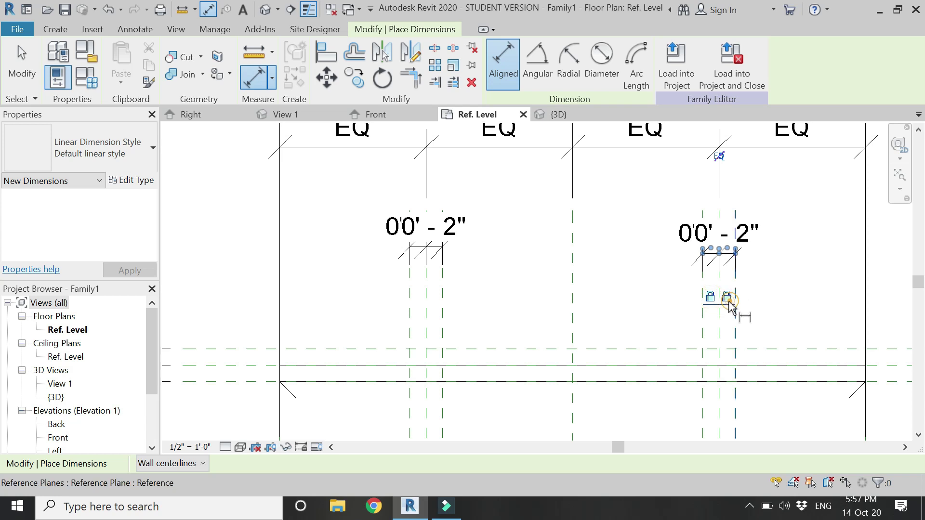
key(Escape)
key(Escape)
Start an extrusion and sketch a 4" by 2" rectangle between the left trio's outer planes and the headboard's back two planes, locking its sides.
click(55, 29)
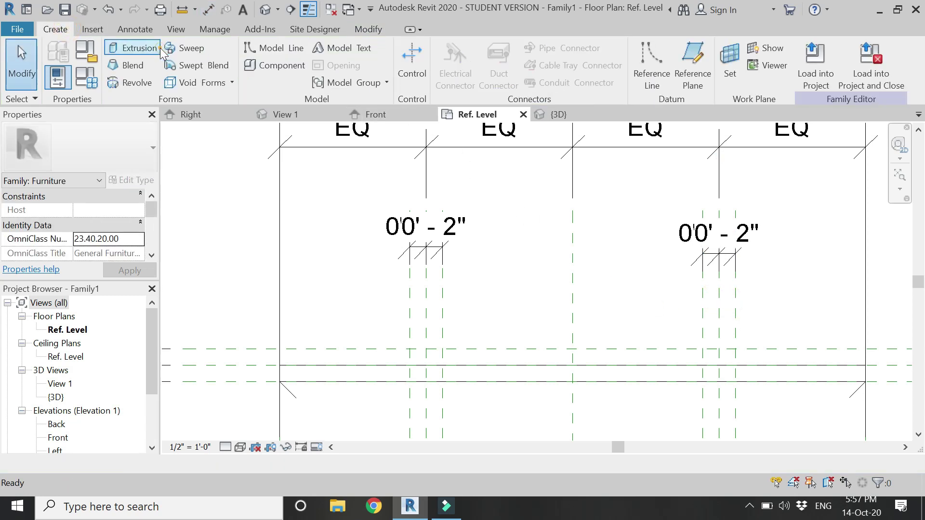
click(161, 49)
click(543, 49)
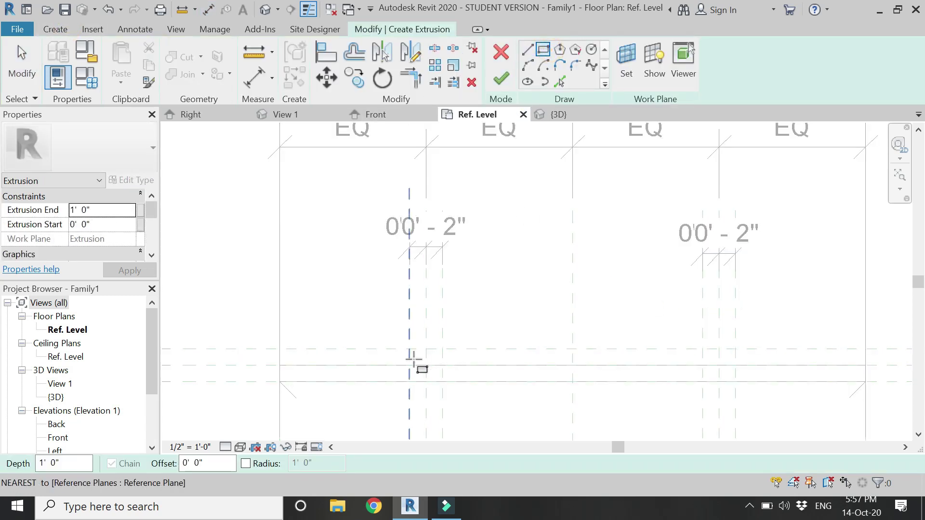
scroll(414, 359, up, 3)
click(406, 340)
click(471, 372)
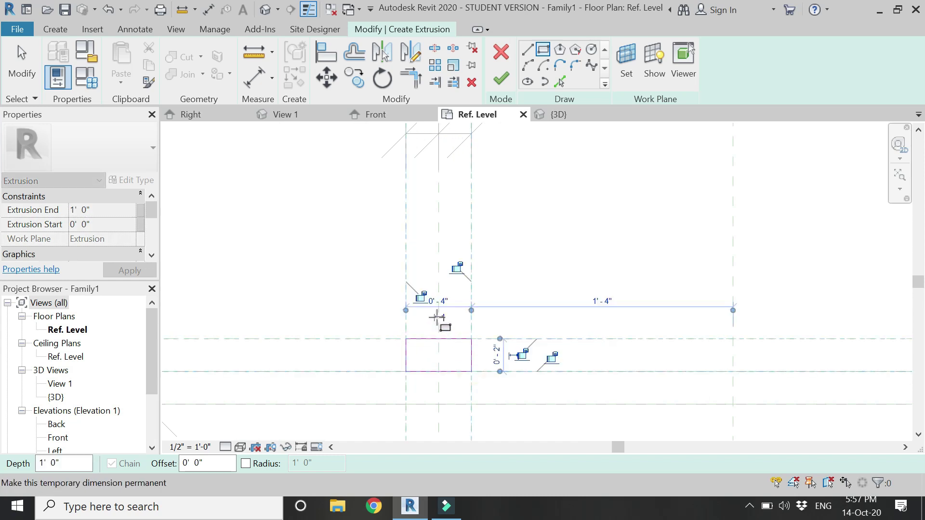
click(457, 268)
click(524, 356)
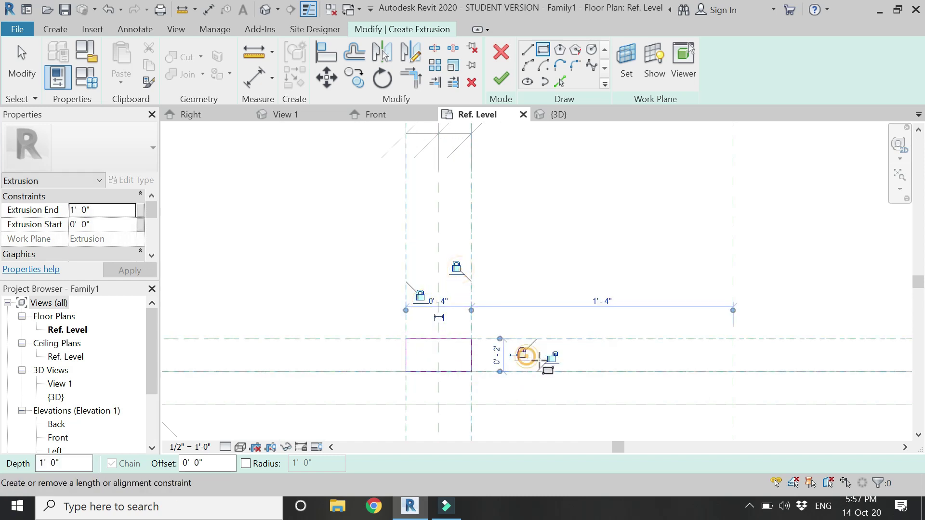
Sketch a matching 4" by 2" rectangle at the right trio of planes, lock its sides to them and finish the extrusion.
scroll(332, 316, down, 3)
scroll(589, 331, up, 5)
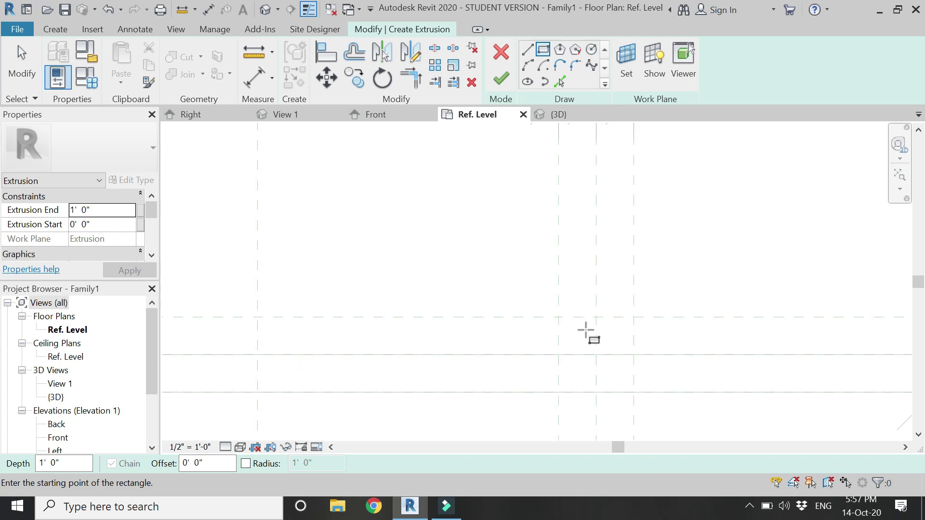
click(559, 317)
click(633, 355)
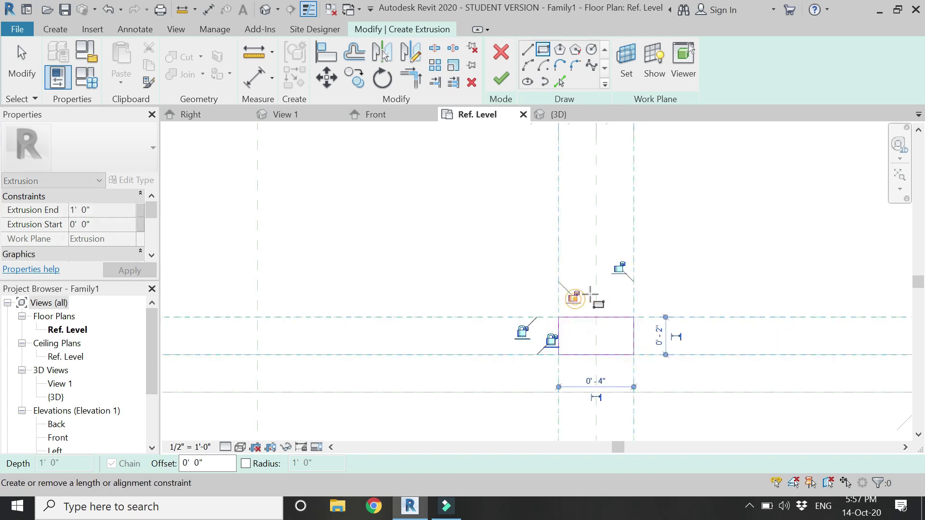
scroll(503, 316, down, 2)
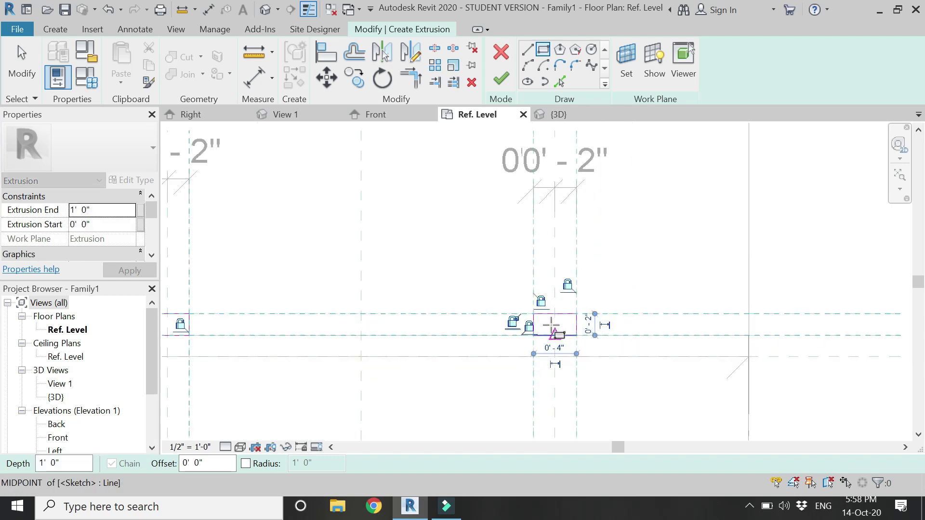
scroll(516, 273, down, 2)
scroll(534, 285, up, 4)
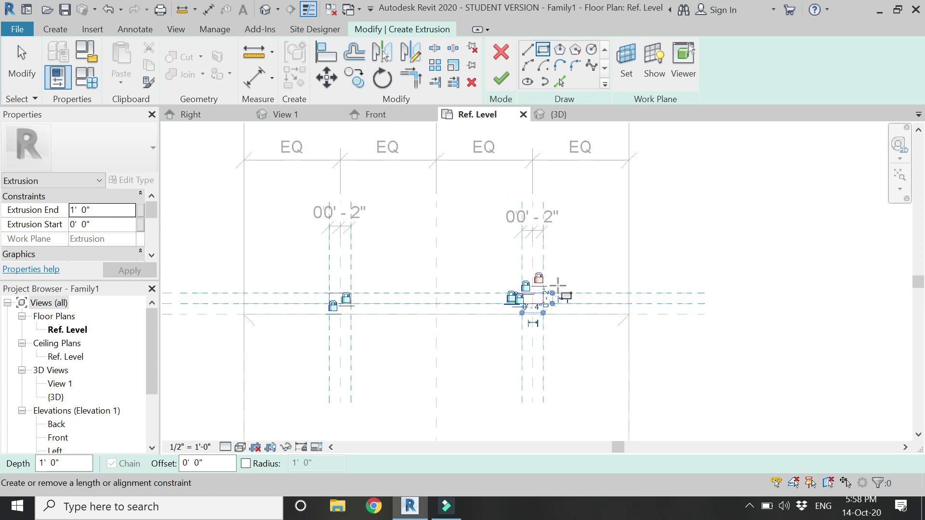
scroll(432, 351, up, 2)
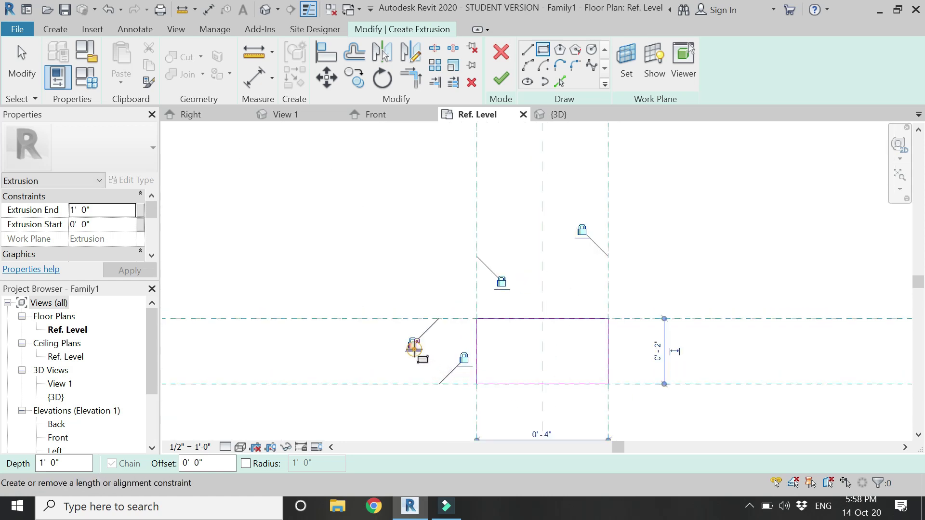
scroll(553, 322, down, 3)
key(Escape)
key(Escape)
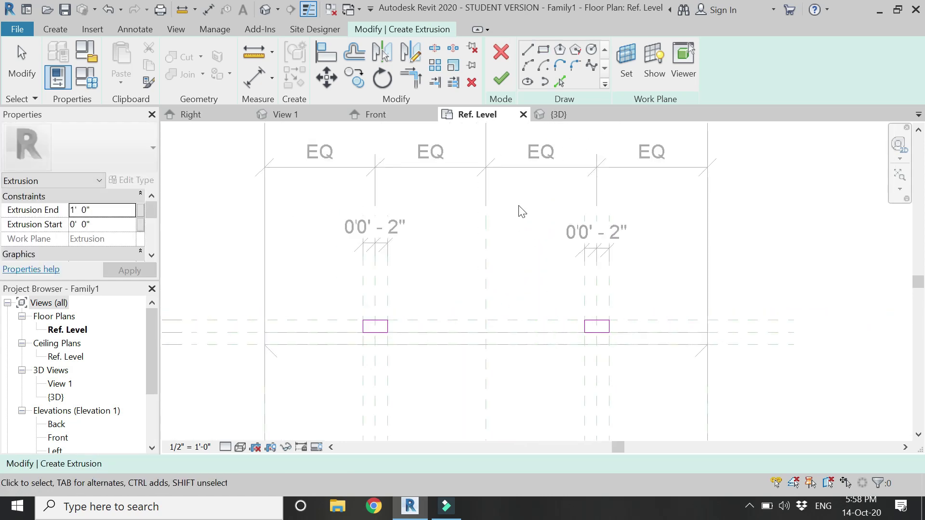
click(501, 78)
In the Front elevation, stretch the two vertical supports down to the mattress's bottom plane and up to the headboard's top plane.
click(375, 114)
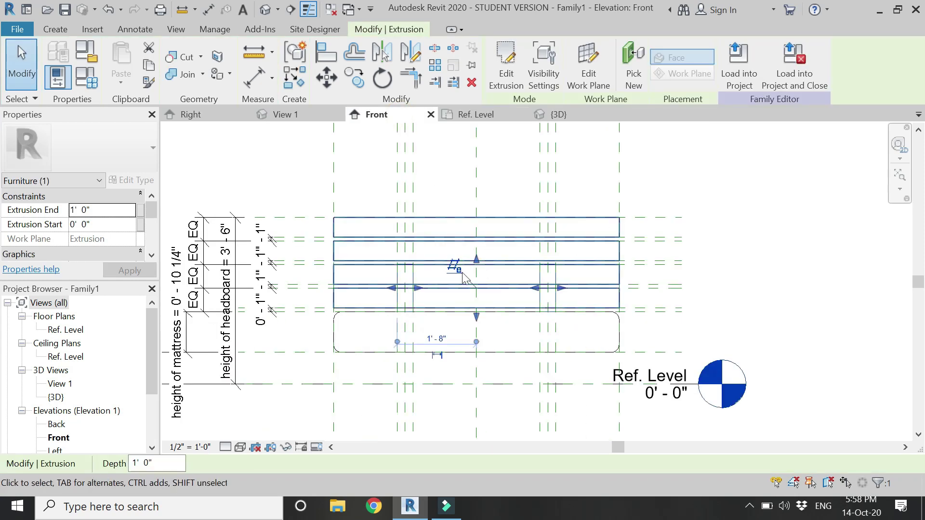
scroll(471, 343, up, 1)
drag(476, 316, 477, 354)
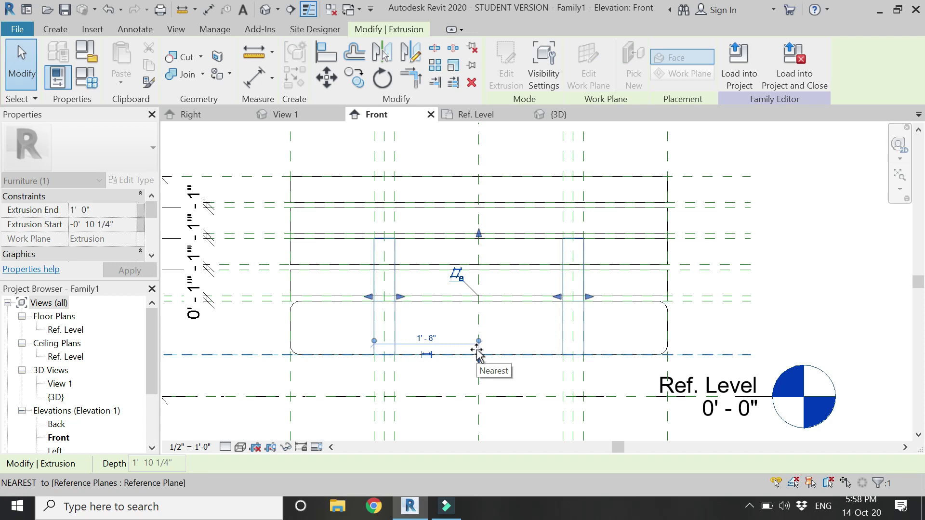
scroll(488, 357, down, 1)
drag(484, 273, 495, 228)
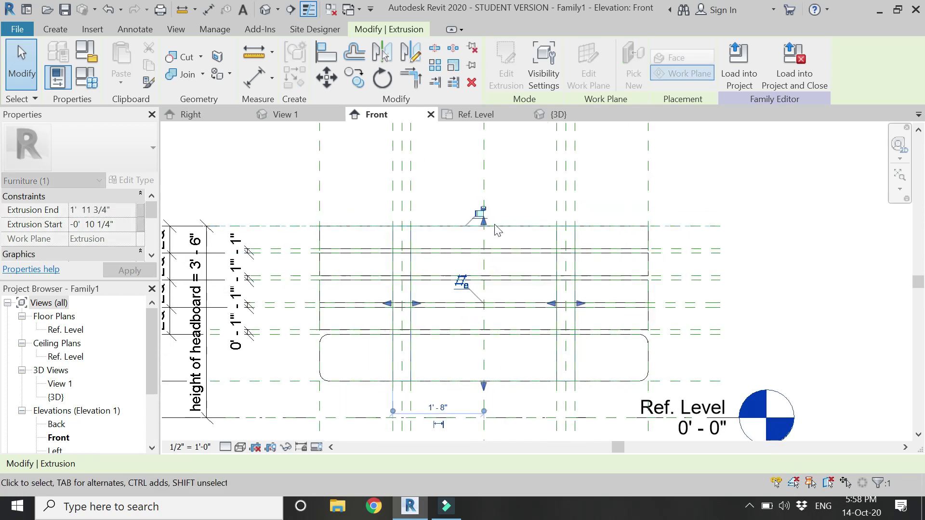
key(Escape)
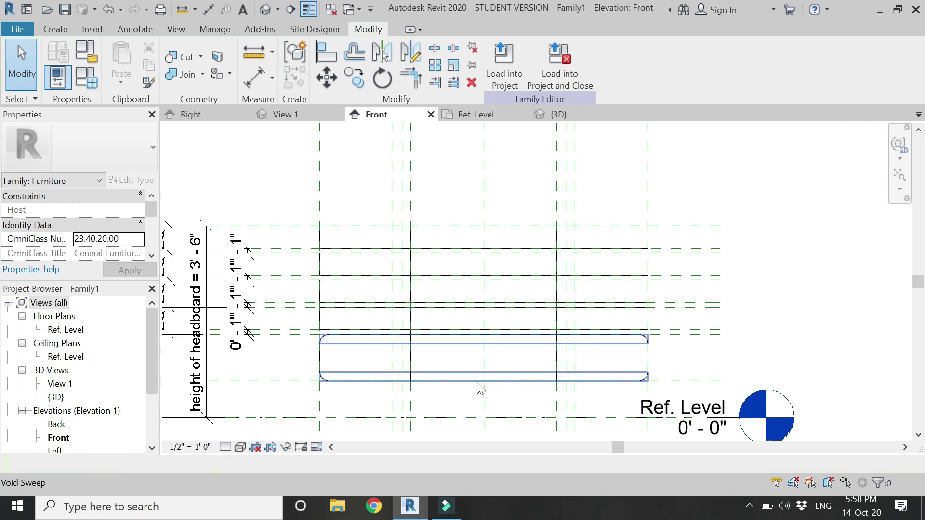
drag(478, 387, 484, 384)
key(Escape)
In the Ref. Level plan, add reference planes offset 4" outside the mattress's left, right and foot edges.
click(476, 114)
scroll(435, 261, down, 4)
scroll(438, 313, up, 3)
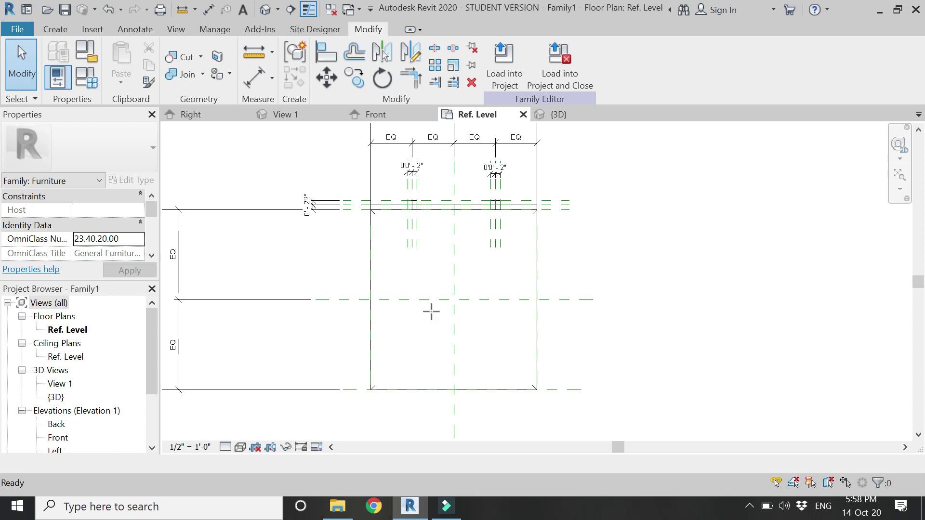
key(r)
key(p)
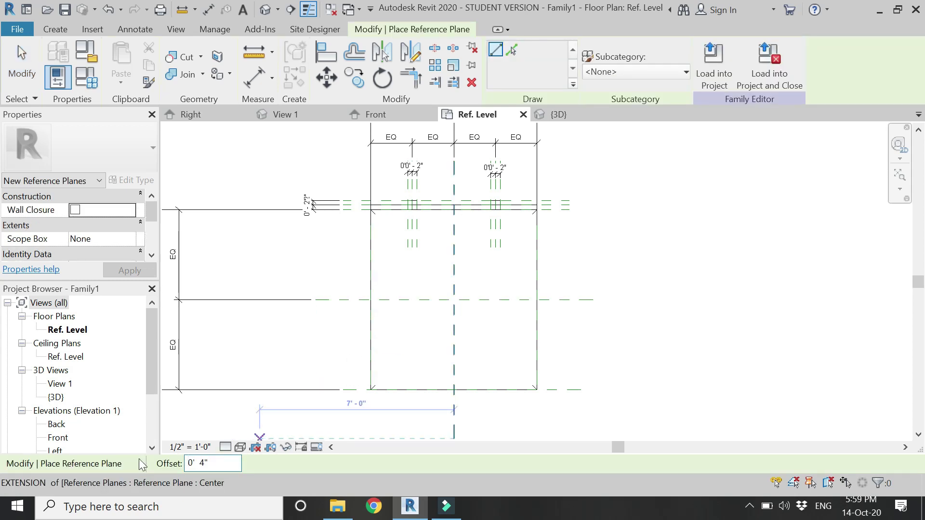
click(513, 50)
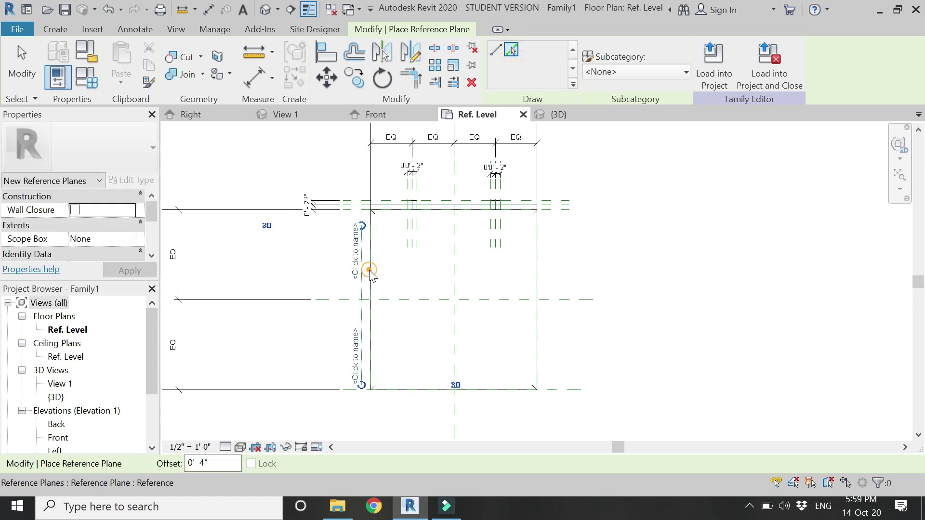
click(542, 268)
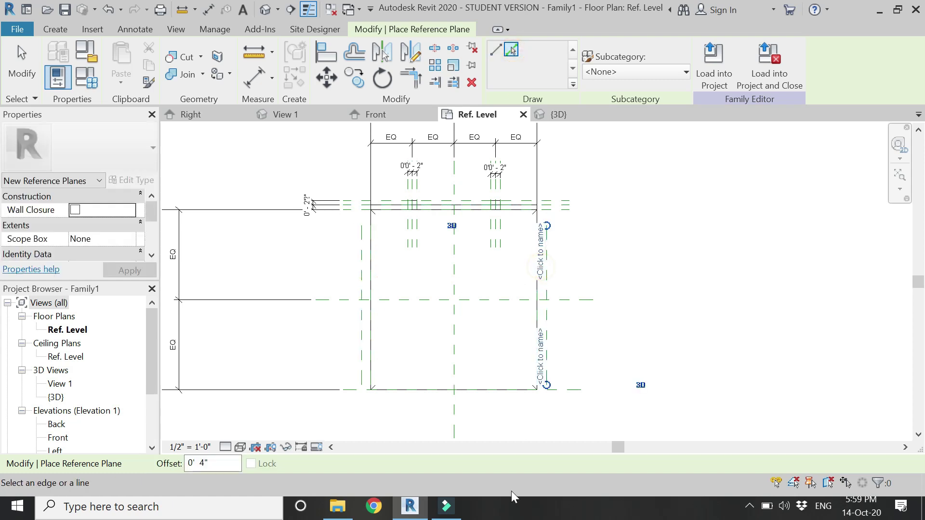
click(487, 395)
Dimension the 4" gap between the mattress's left side and its new outer plane and lock it.
click(254, 80)
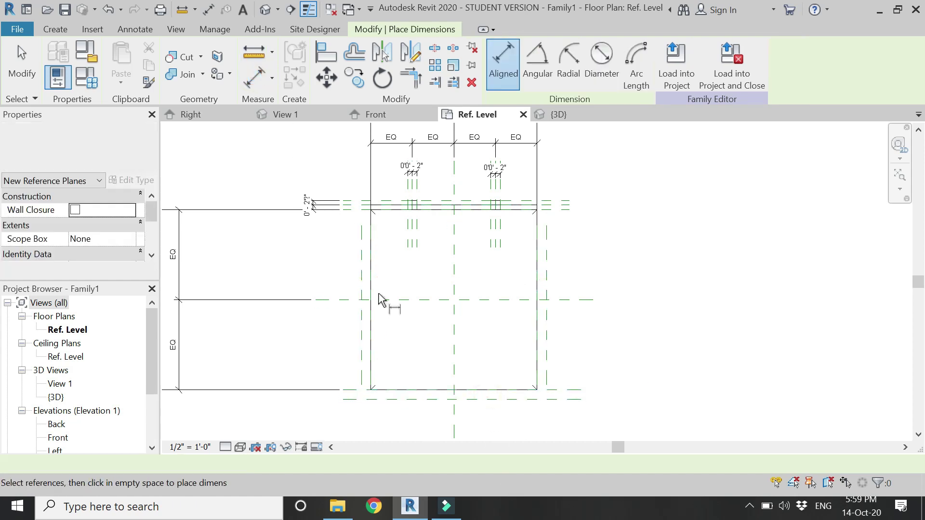
scroll(371, 286, up, 2)
click(356, 270)
click(370, 277)
click(278, 262)
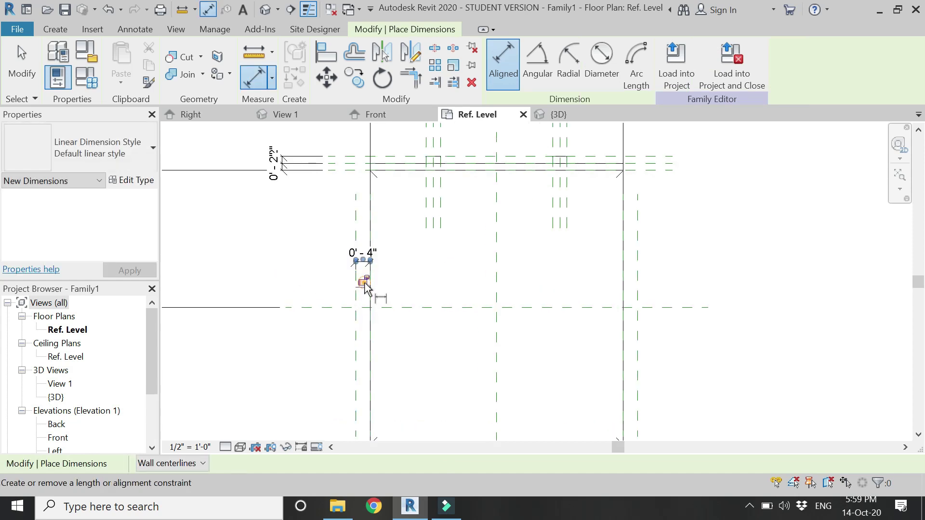
Dimension and lock the 4" gaps to the new planes at the mattress's foot and right side.
scroll(334, 220, down, 3)
scroll(326, 300, up, 3)
click(323, 312)
click(310, 352)
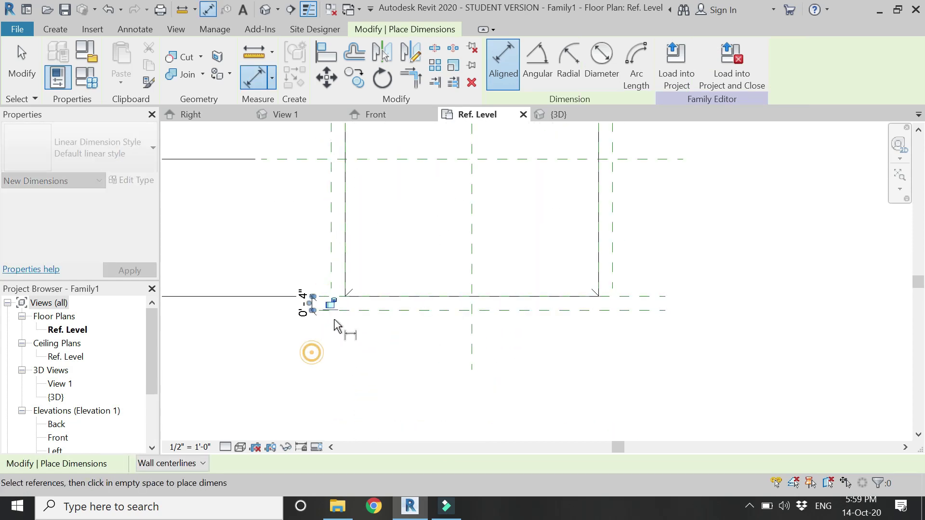
click(616, 271)
click(671, 257)
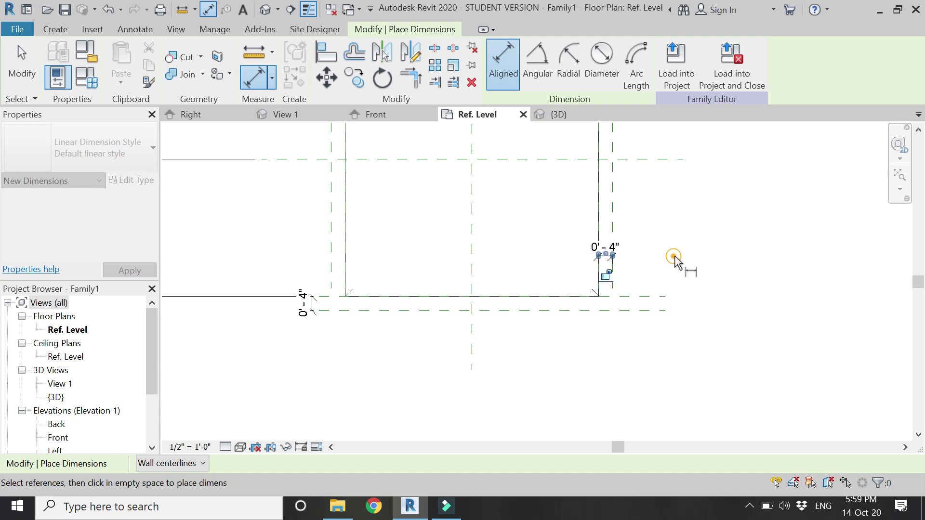
scroll(433, 347, down, 2)
key(Escape)
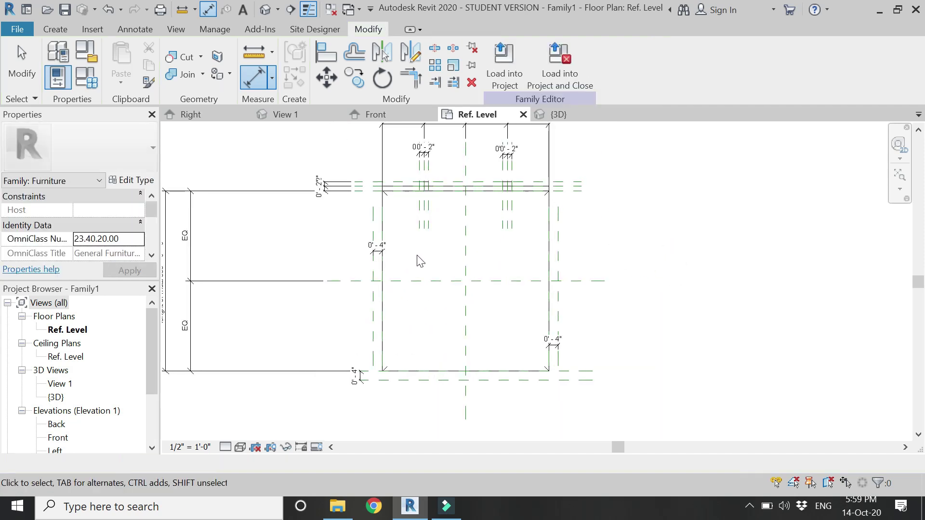
Extrude a 6'-8" by 7'-0" frame rectangle between the outer side planes, headboard's middle plane and foot plane, locking its sides.
click(55, 29)
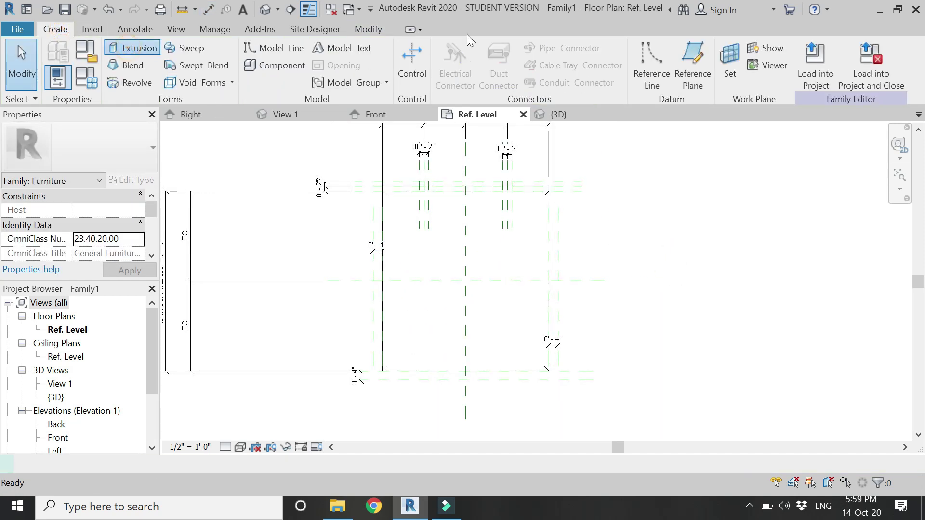
scroll(381, 193, up, 4)
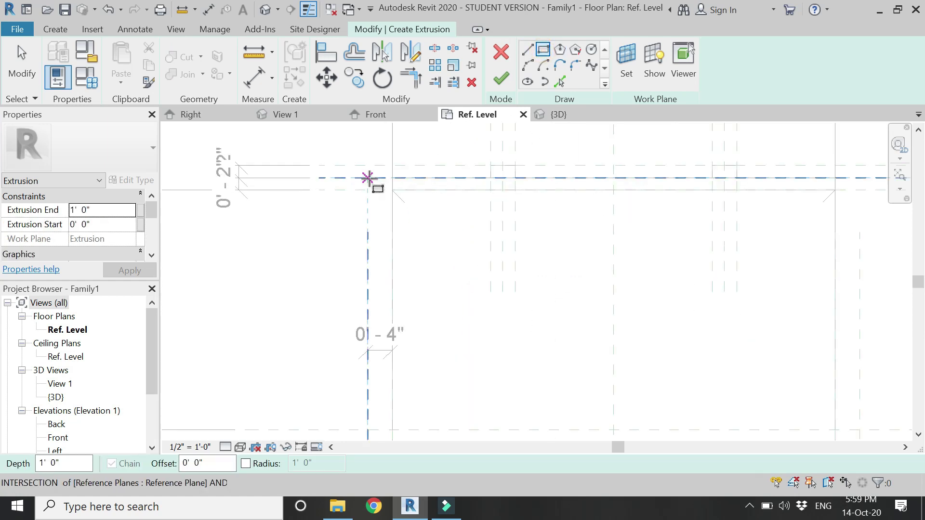
click(374, 189)
scroll(386, 193, down, 2)
scroll(434, 270, down, 1)
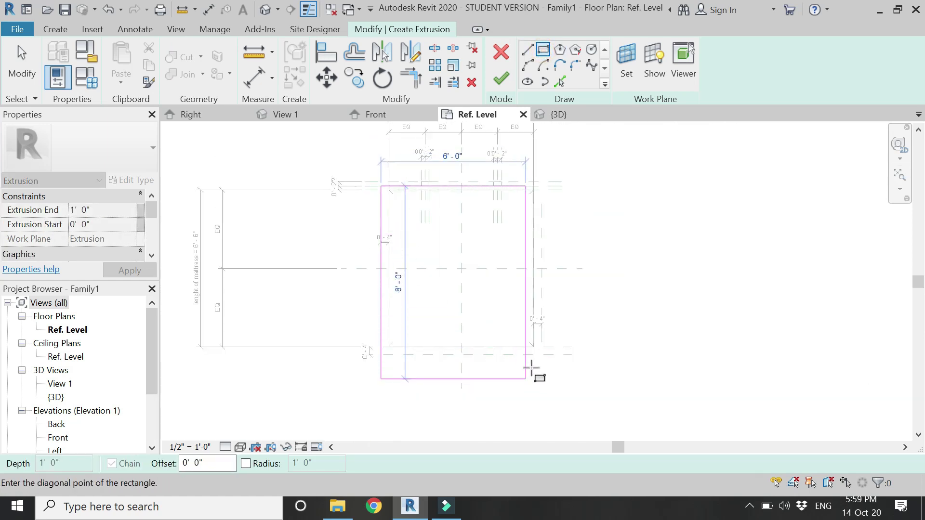
scroll(540, 364, up, 2)
click(550, 343)
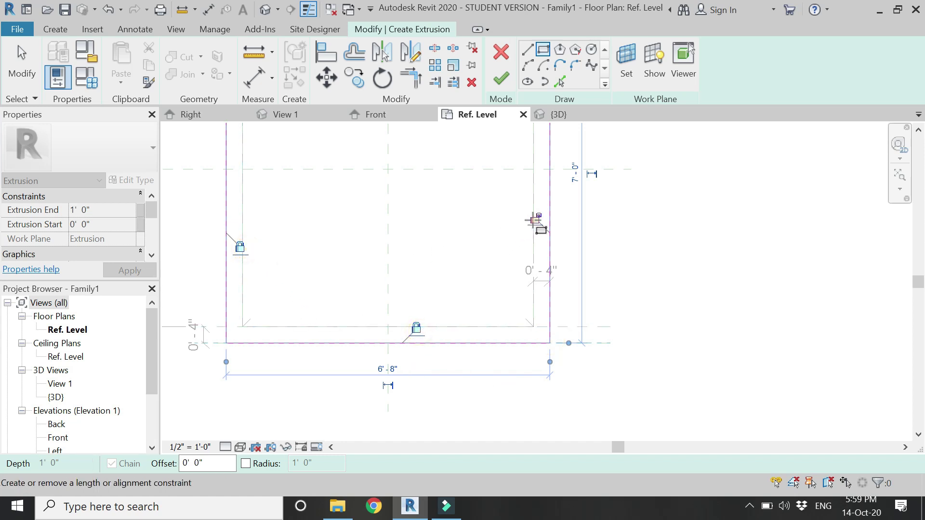
scroll(450, 244, down, 2)
scroll(455, 237, up, 4)
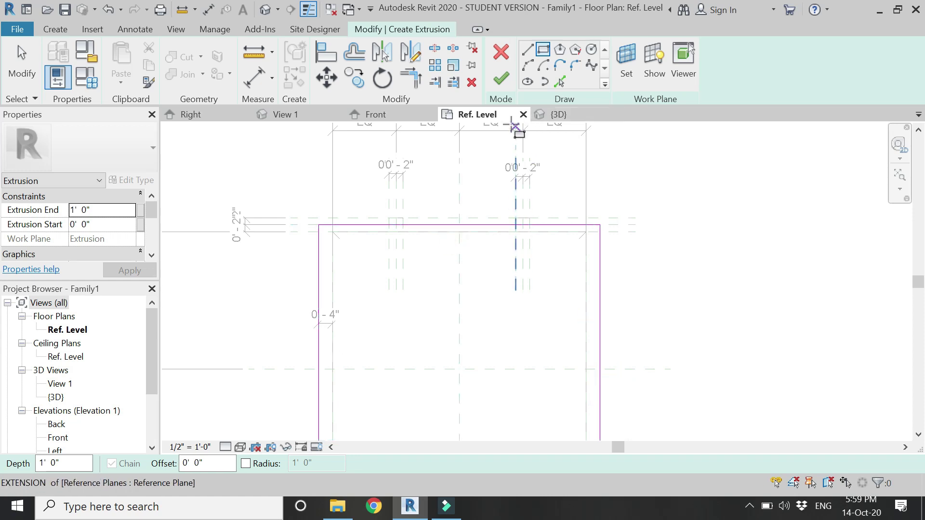
click(501, 78)
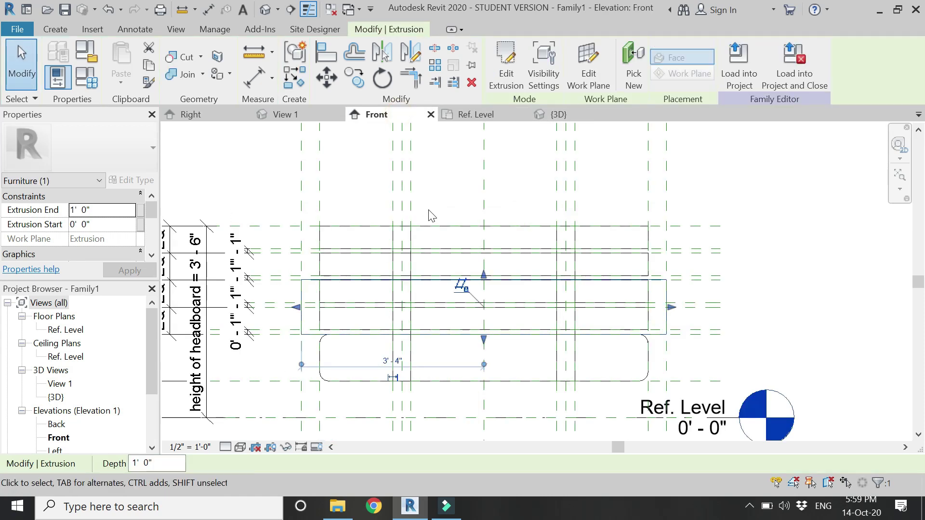
Open the Front elevation and switch its visual style to a shaded display.
click(448, 396)
click(239, 447)
click(301, 387)
click(316, 277)
key(Escape)
scroll(366, 360, up, 2)
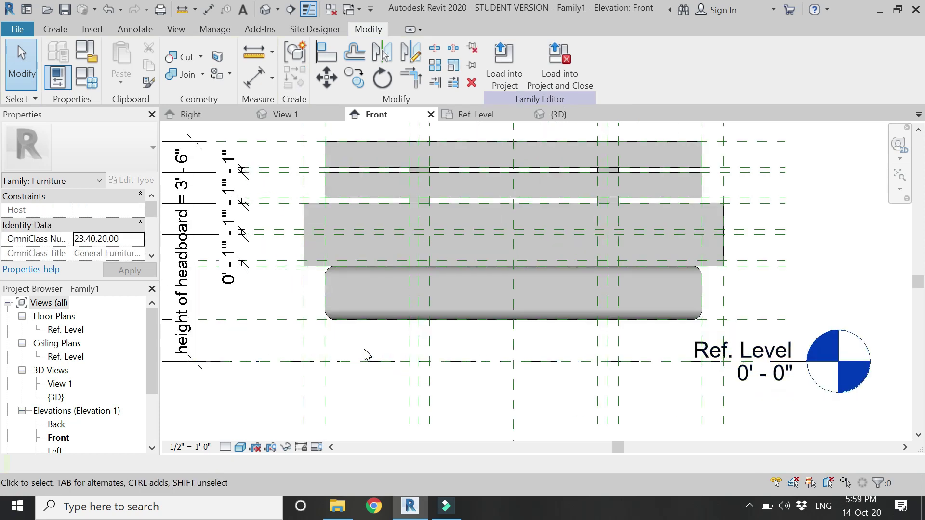
Add a reference plane offset 2" below the mattress's bottom plane.
key(p)
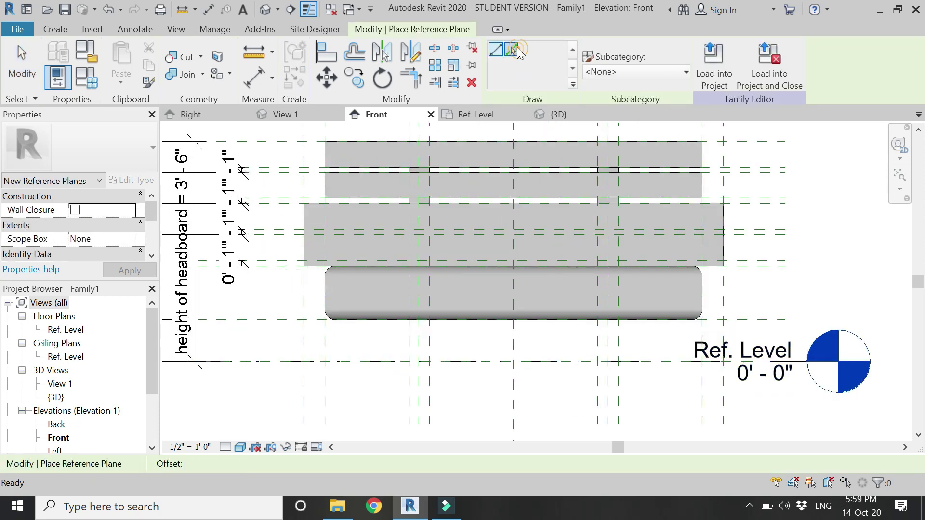
text(2')
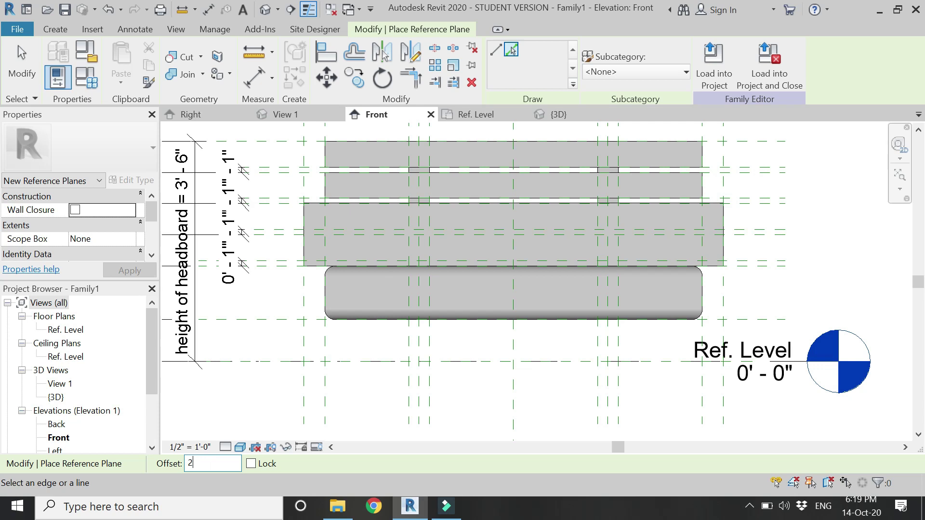
click(287, 331)
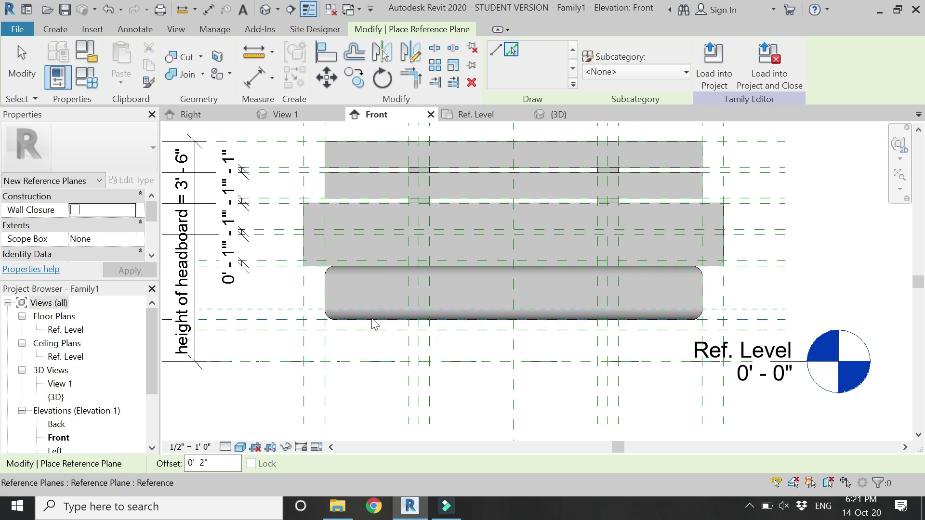
key(Escape)
key(Escape)
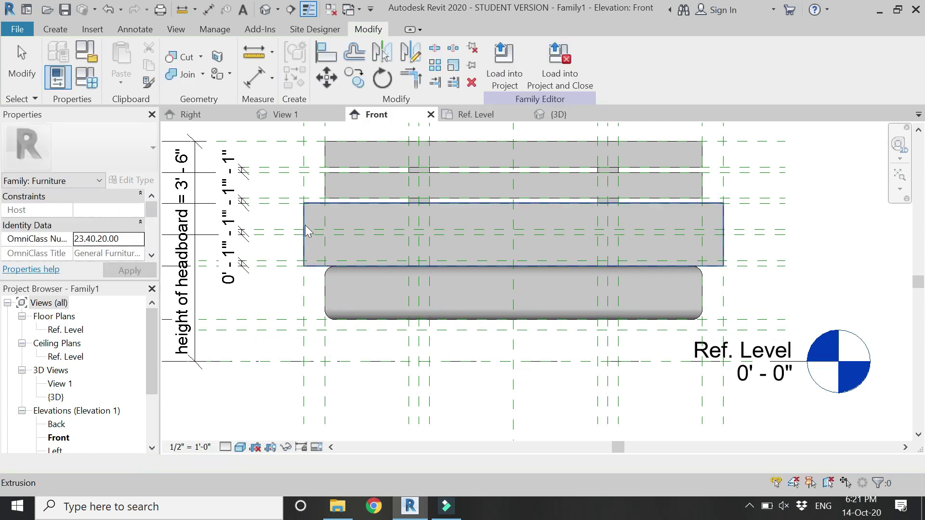
Align and lock the frame extrusion's bottom to the new lower plane and its top to the mattress's bottom plane, making it 2" thick.
click(510, 262)
drag(513, 269, 510, 330)
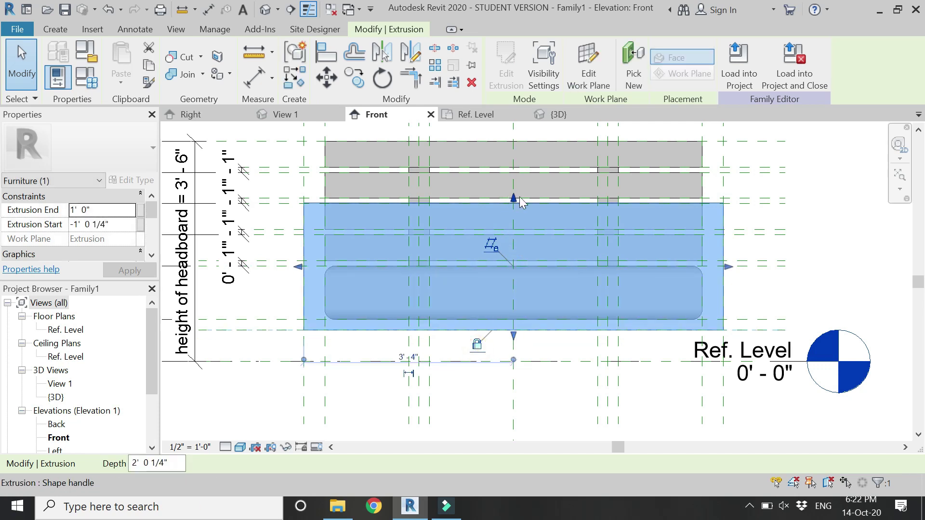
drag(513, 199, 512, 320)
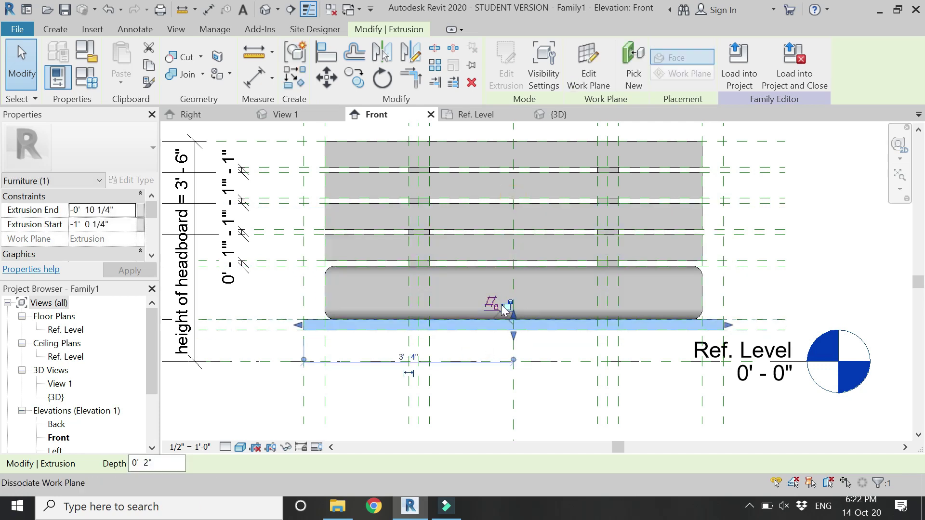
Edit the frame's sketch in the Ref. Level plan, moving its head edge to the headboard's outermost plane, and finish the sketch.
click(555, 114)
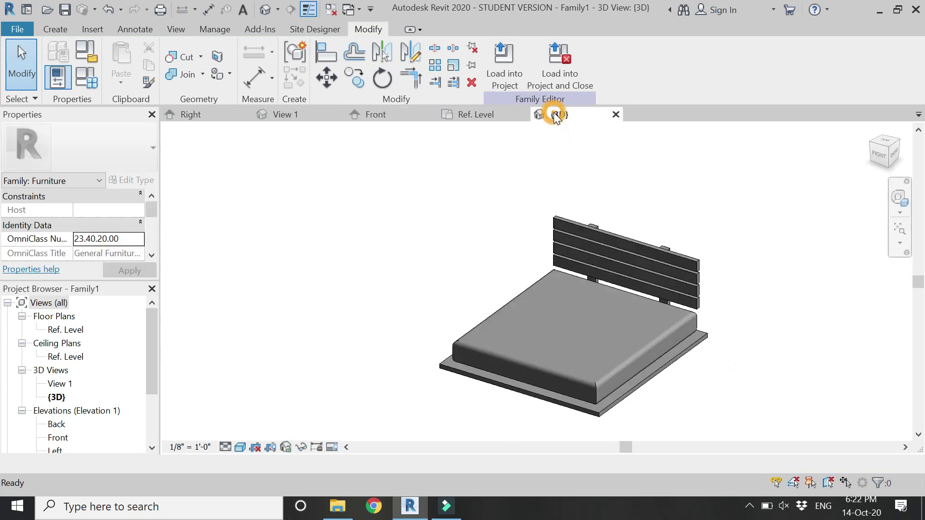
scroll(732, 326, up, 2)
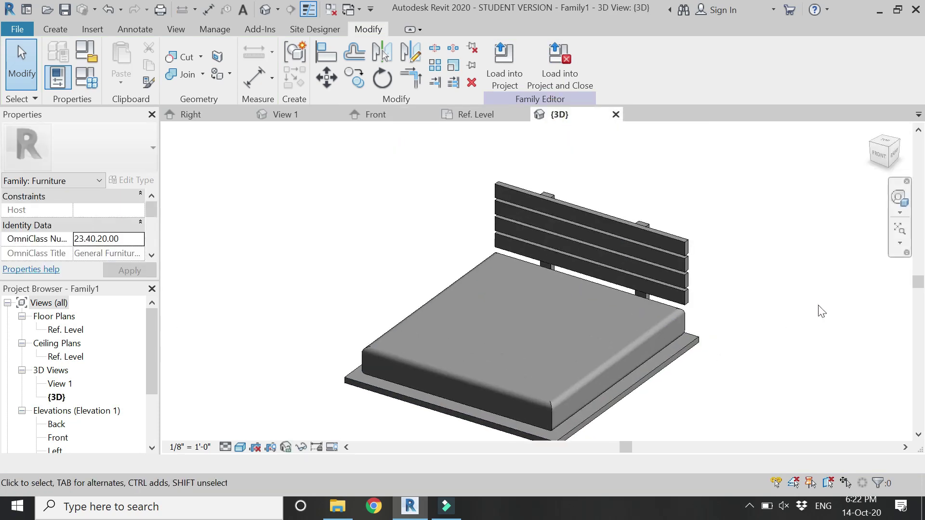
click(898, 205)
drag(751, 233, 609, 289)
drag(661, 343, 562, 325)
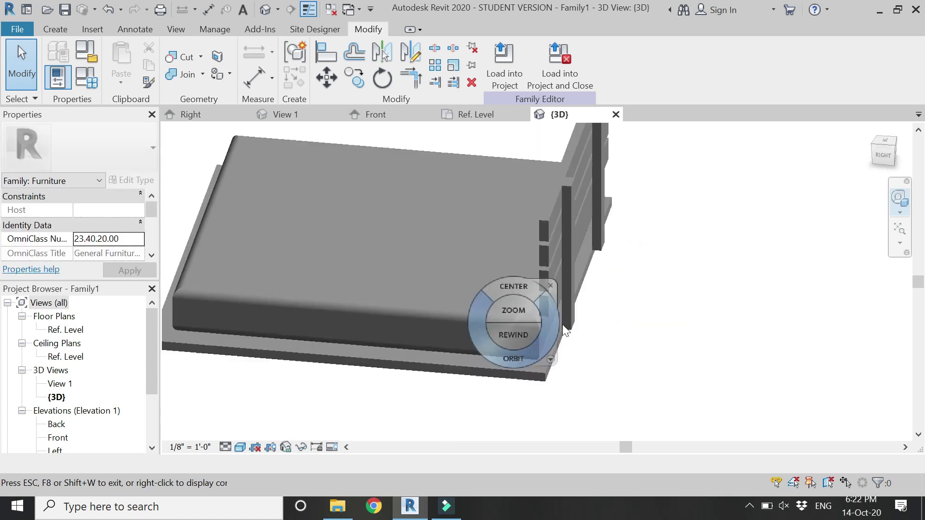
key(Escape)
double_click(559, 344)
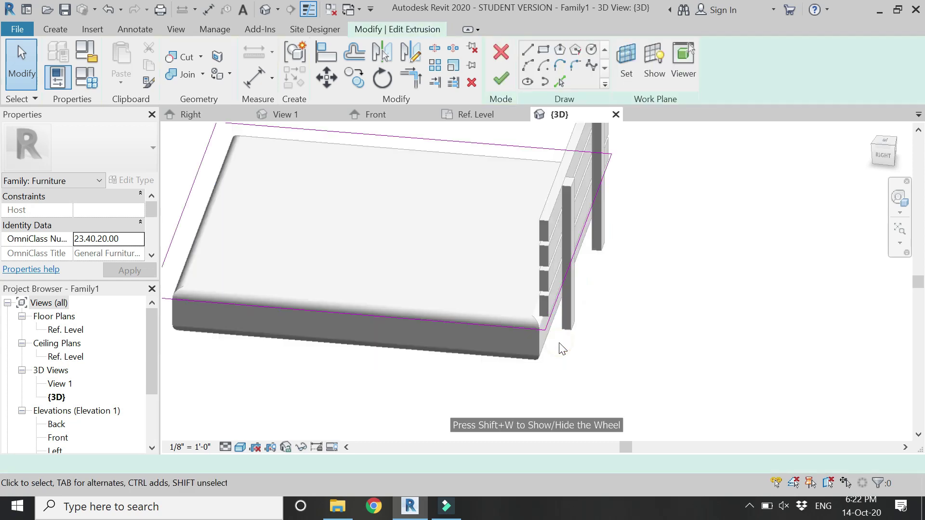
click(477, 115)
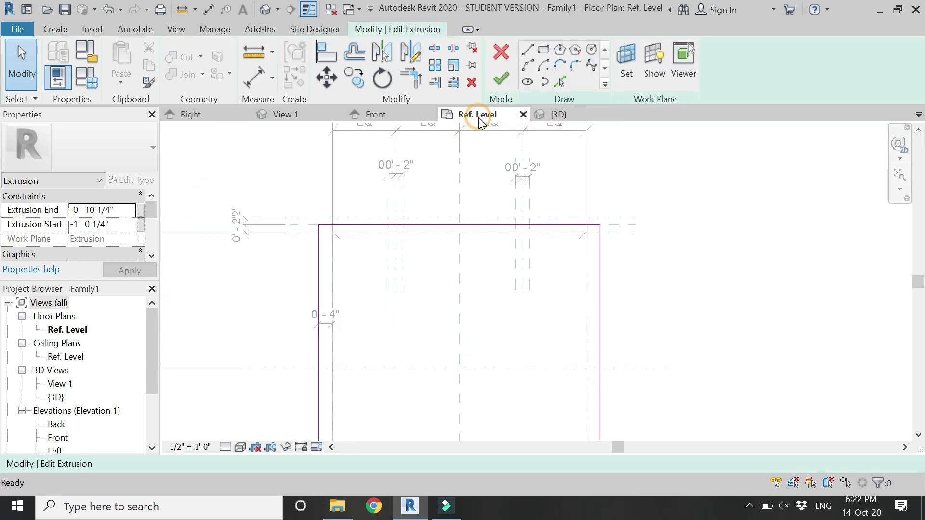
scroll(485, 225, up, 3)
click(487, 230)
drag(499, 227, 503, 214)
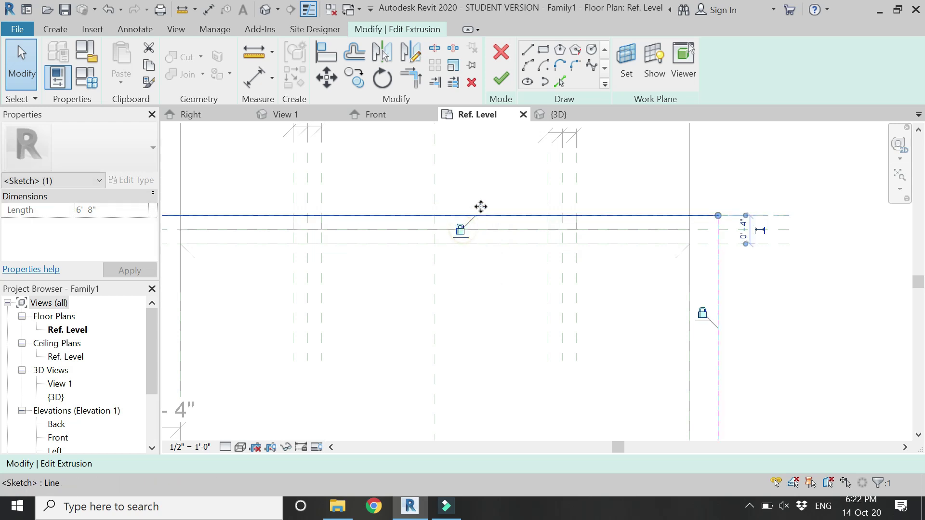
click(492, 161)
click(501, 78)
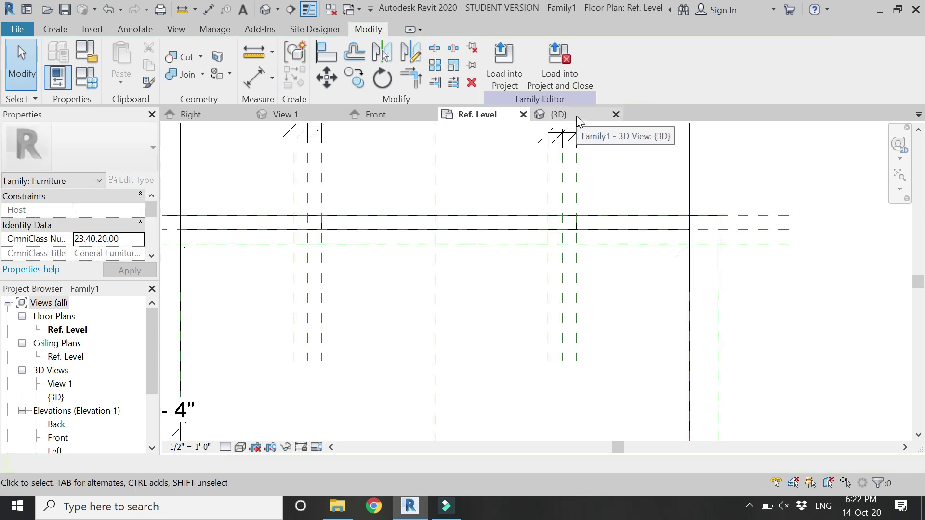
Check the extended frame beneath the headboard supports in the 3D view from the rear and the front.
click(576, 115)
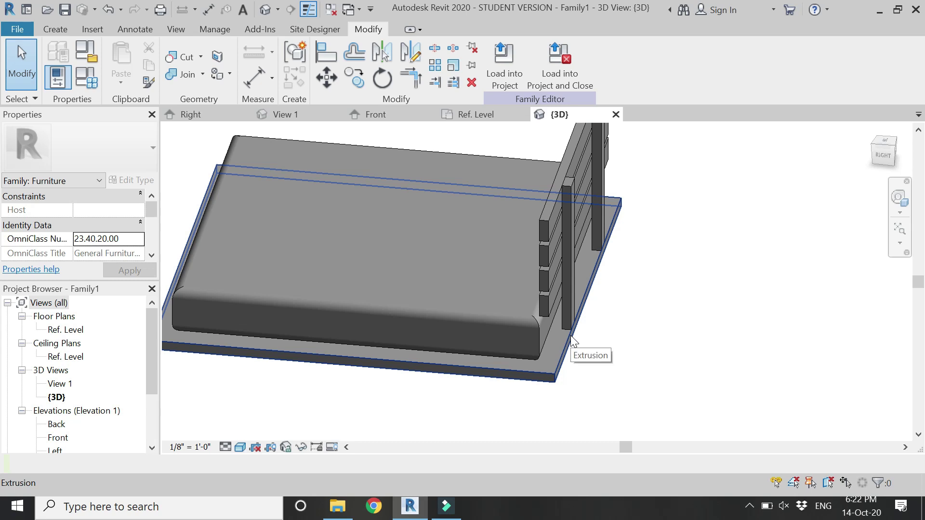
scroll(672, 331, down, 2)
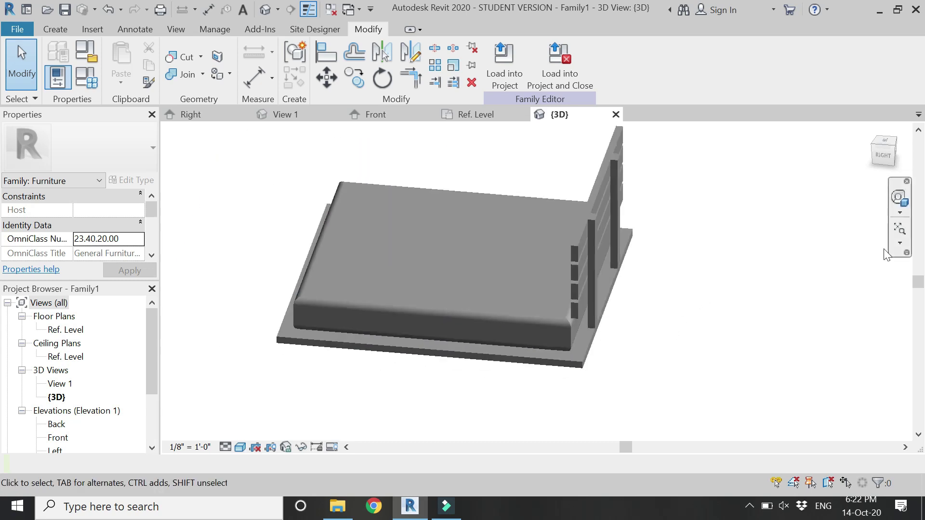
click(899, 197)
drag(419, 351, 771, 350)
key(Escape)
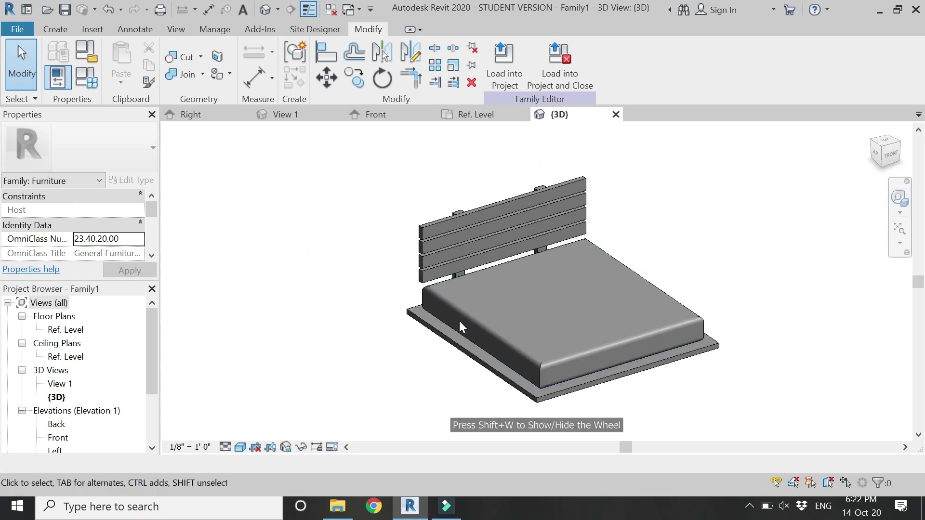
Add four reference planes in the Ref. Level plan, offset 4" inward from the mattress's left, head, right and foot planes.
click(474, 117)
scroll(517, 206, down, 6)
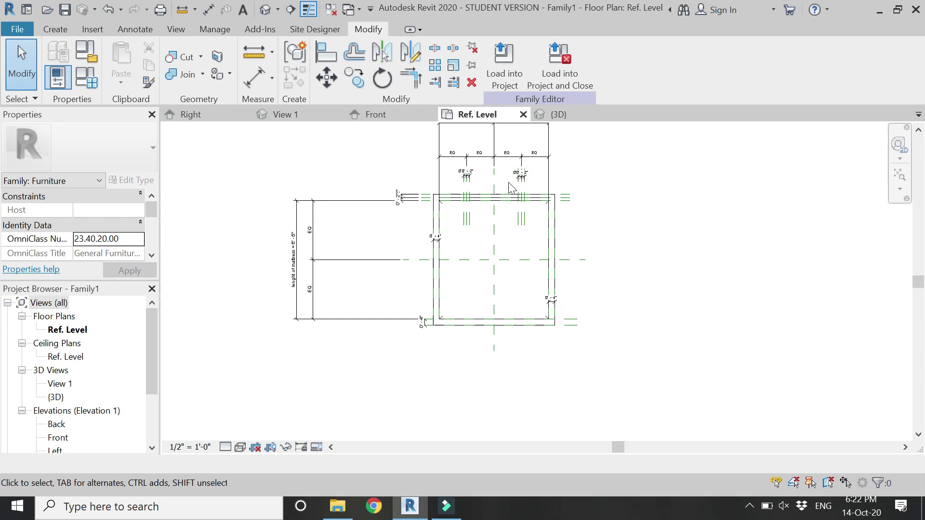
scroll(475, 199, up, 3)
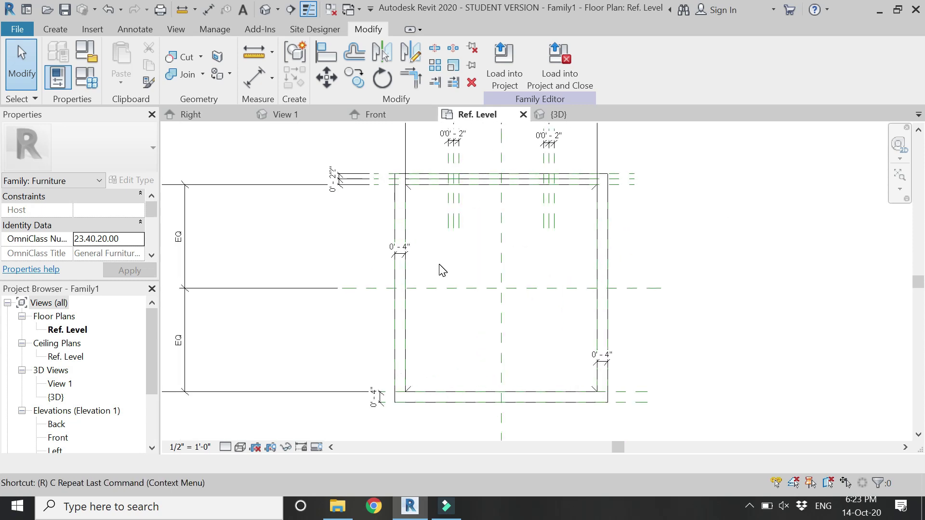
key(p)
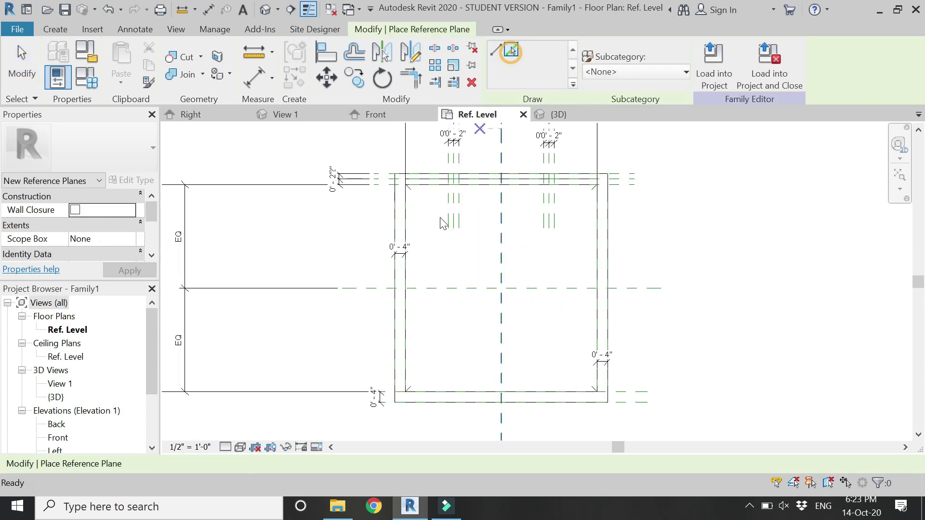
text(4)
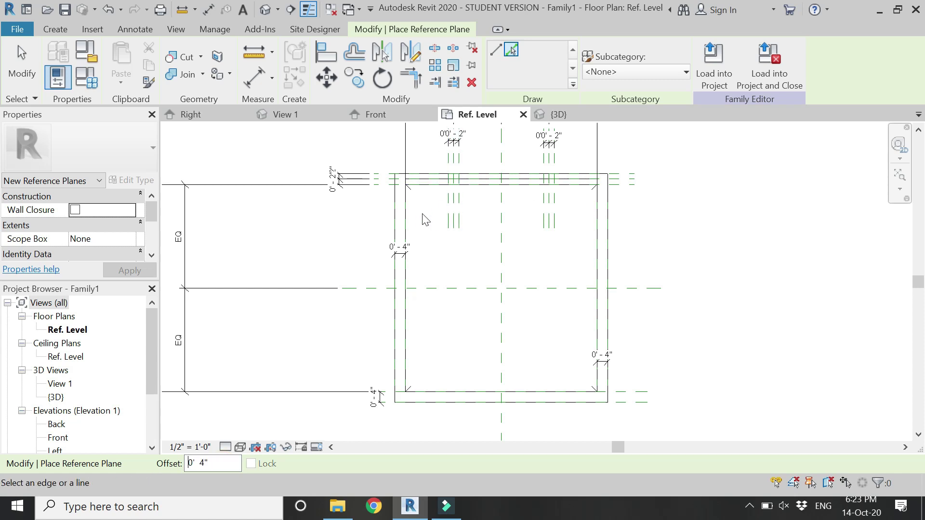
scroll(388, 195, up, 1)
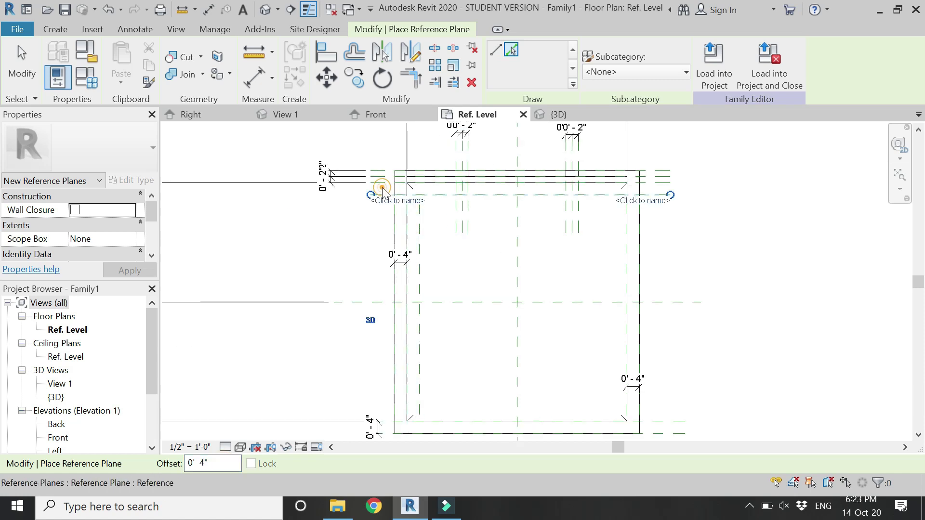
click(627, 260)
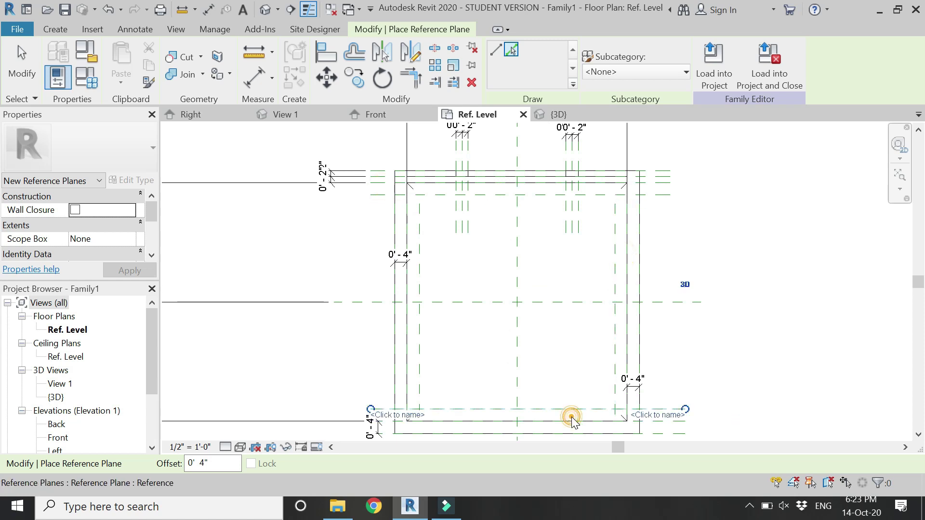
key(Escape)
key(Escape)
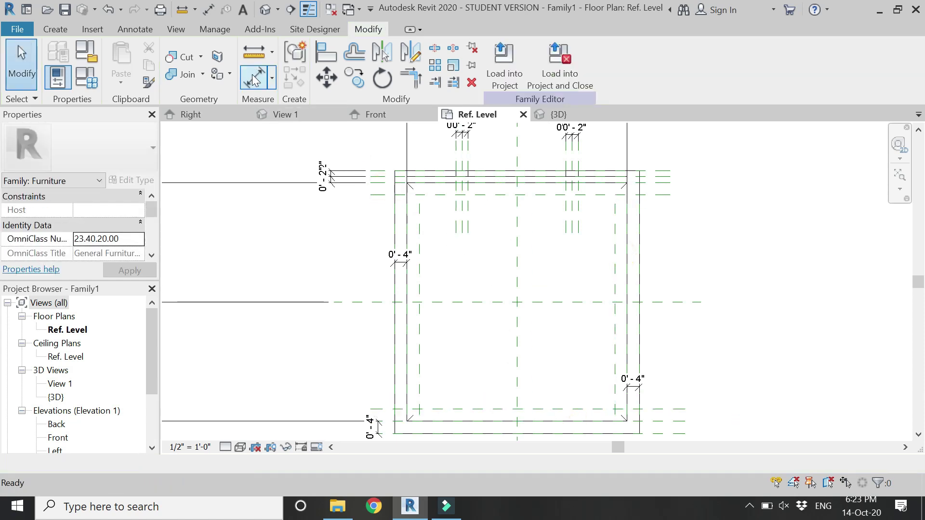
Dimension and lock the 4" gaps between the mattress planes and the new inner planes at the left side and head.
key(d)
key(i)
scroll(423, 236, up, 2)
click(417, 241)
click(398, 241)
click(407, 241)
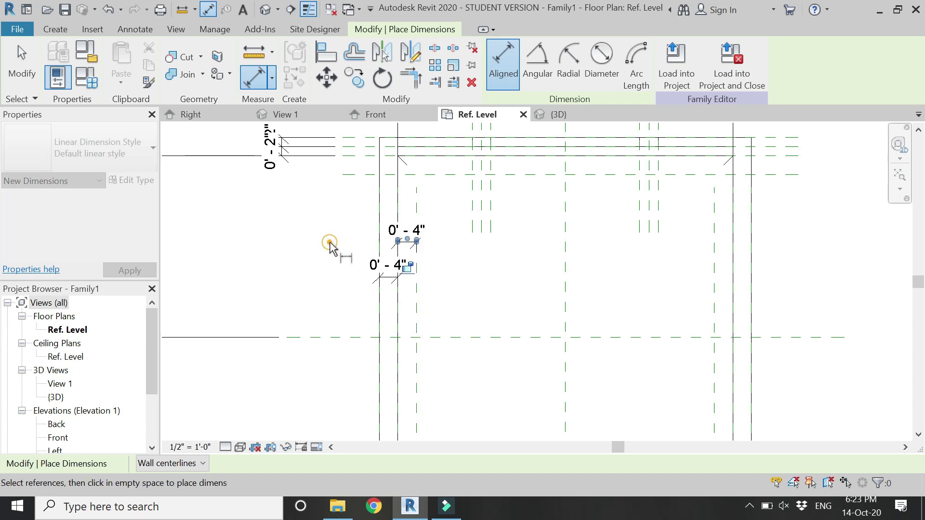
click(412, 272)
click(355, 155)
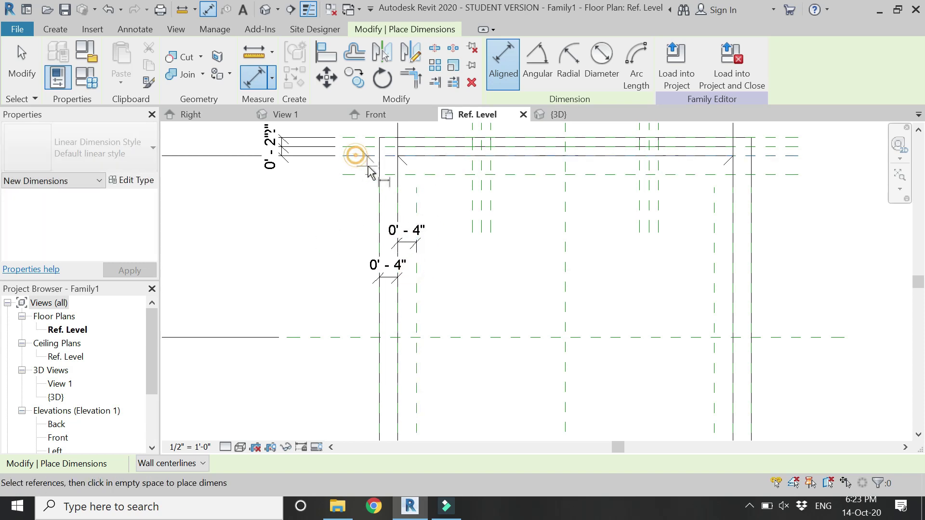
click(366, 174)
click(444, 211)
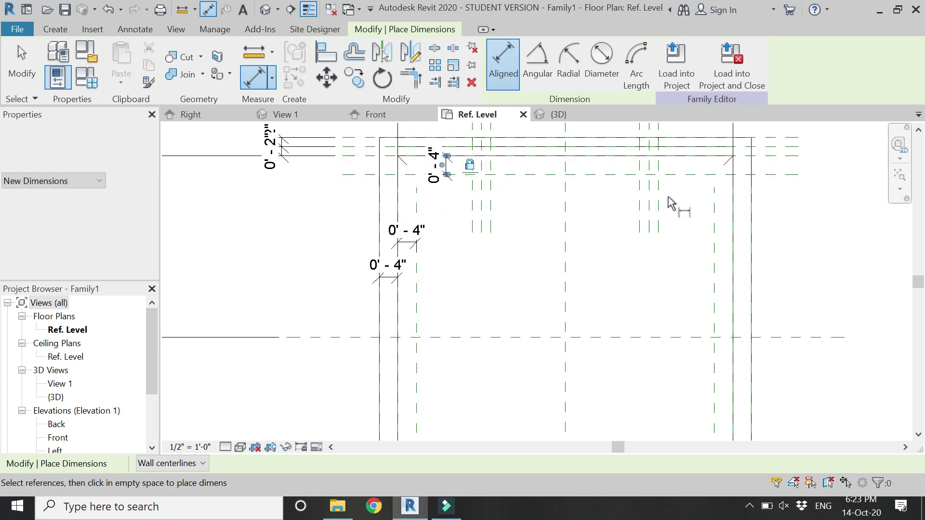
Dimension and lock the 4" gaps between the mattress planes and the new inner planes at the right side and foot.
scroll(530, 159, down, 3)
scroll(626, 332, up, 3)
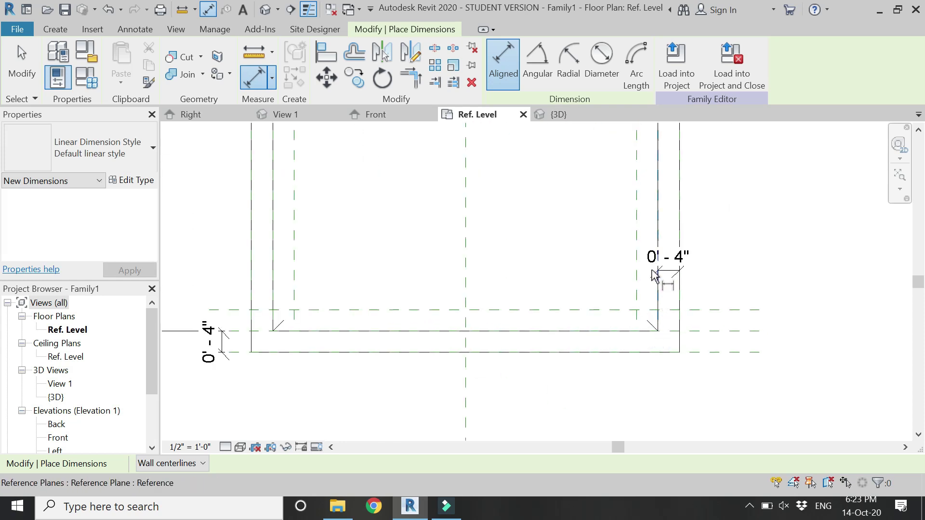
click(662, 232)
click(607, 228)
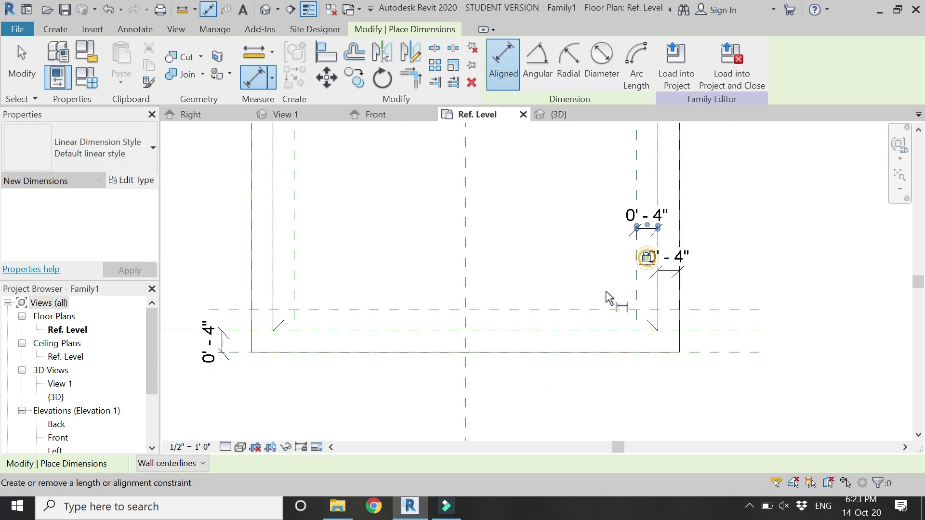
click(593, 310)
click(593, 332)
click(590, 308)
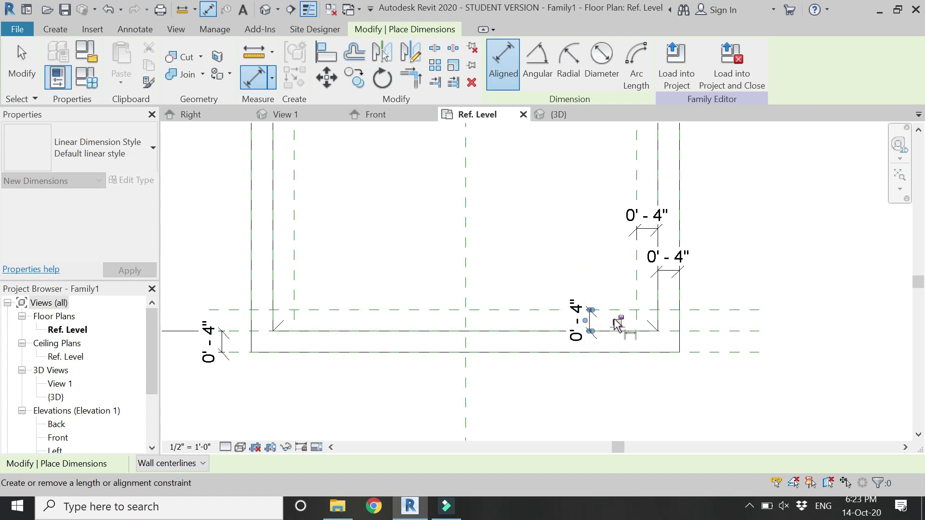
scroll(516, 390, down, 2)
key(Escape)
scroll(517, 357, down, 2)
scroll(216, 152, up, 1)
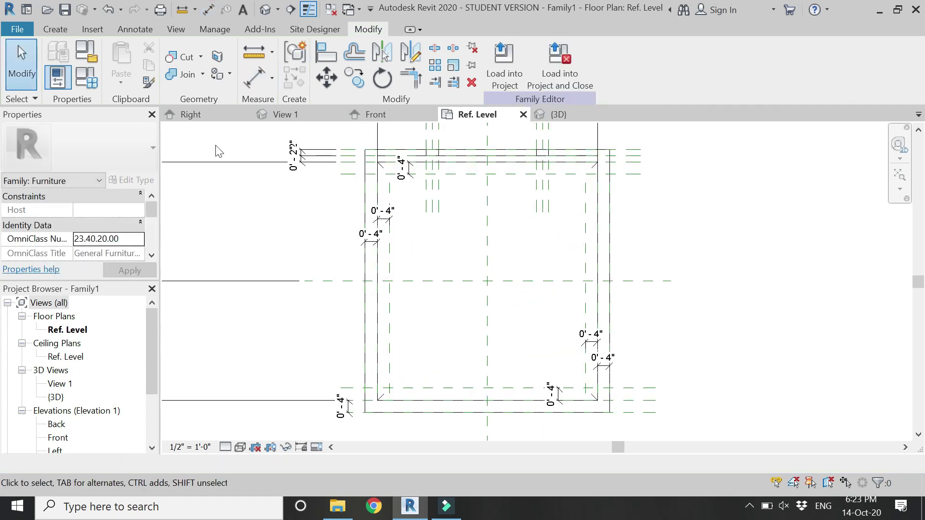
Start an extrusion with a 5'-4" by 5'-10" rectangle on the four inner reference planes and lock all its sides.
click(61, 32)
click(114, 46)
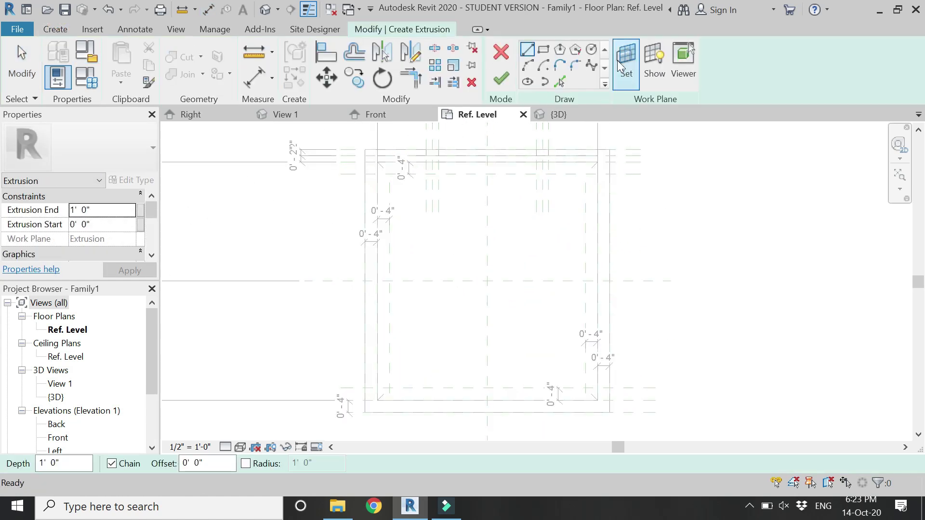
click(543, 49)
click(389, 175)
click(585, 388)
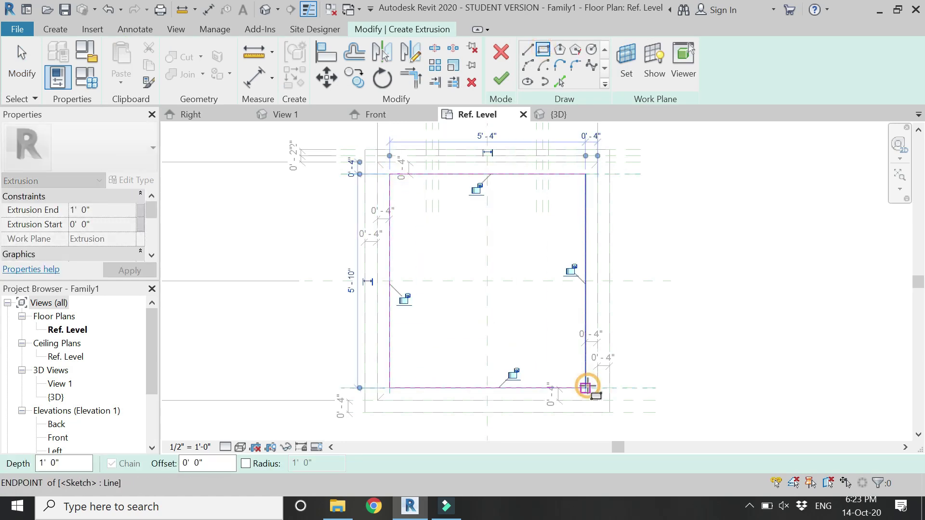
click(476, 189)
click(404, 298)
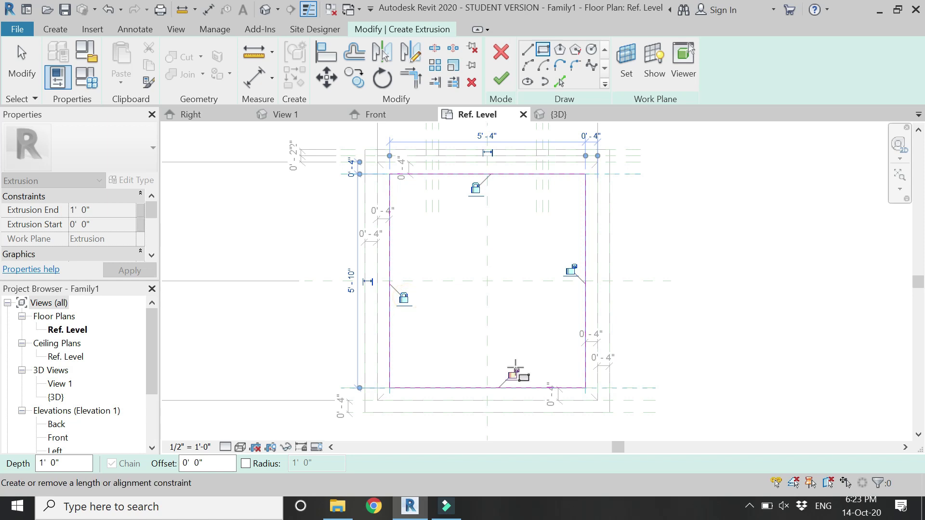
click(572, 269)
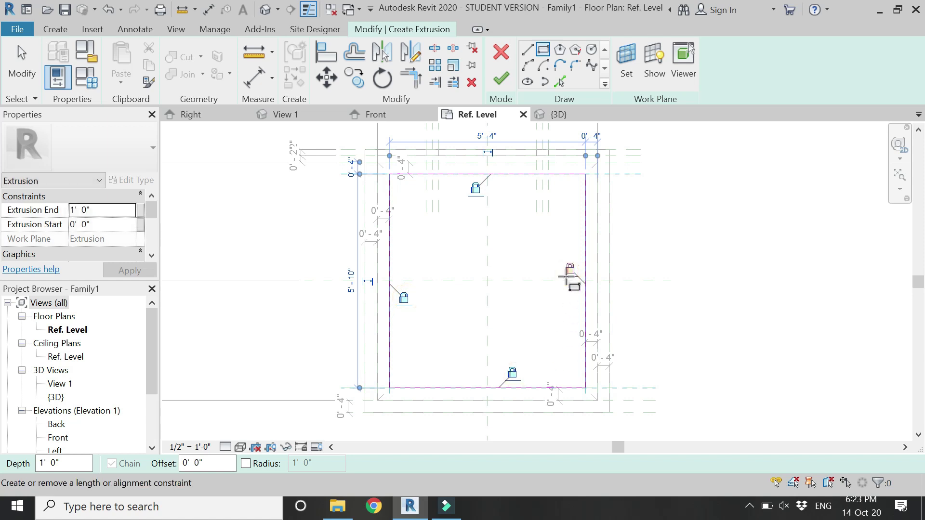
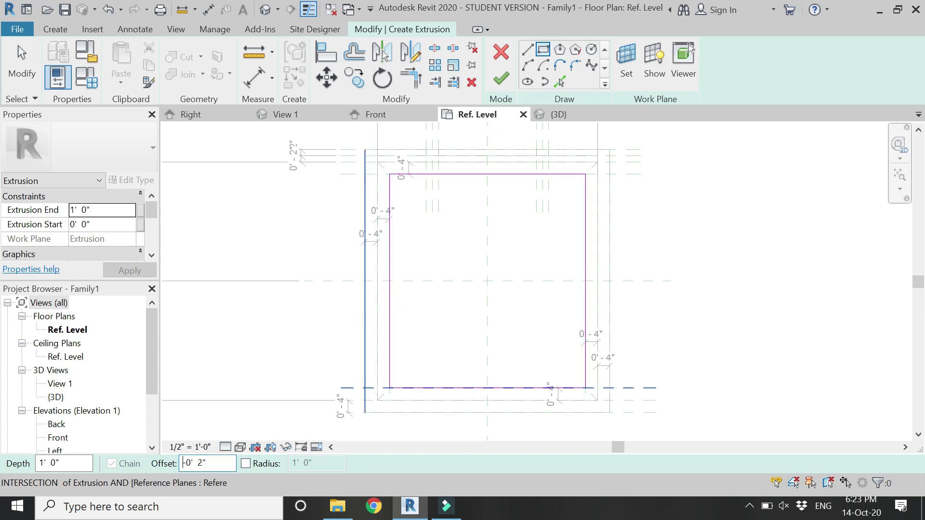
Sketch a second 5'-0" by 5'-6" rectangle inside the first, using an offset of -2".
click(395, 180)
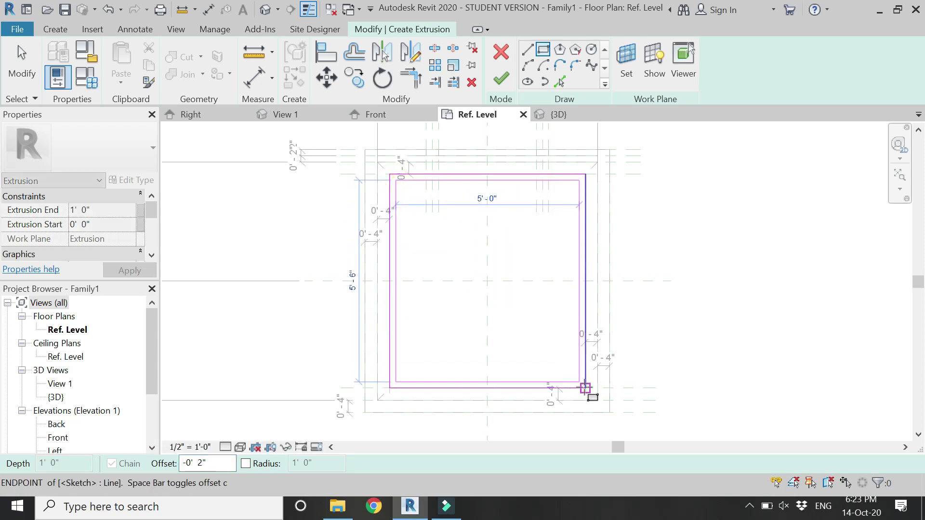
click(585, 386)
key(Escape)
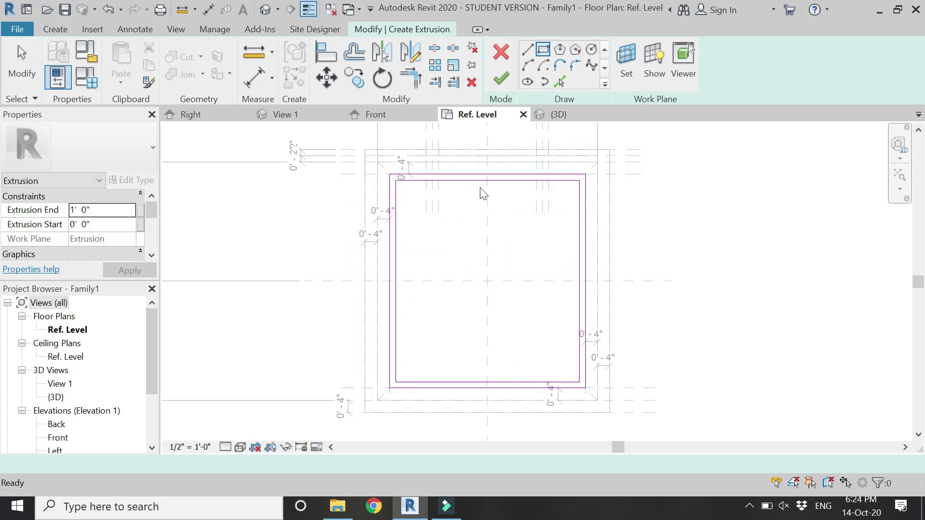
Dimension the gaps between the outer and inner sketch rectangles at the head and left side.
click(247, 74)
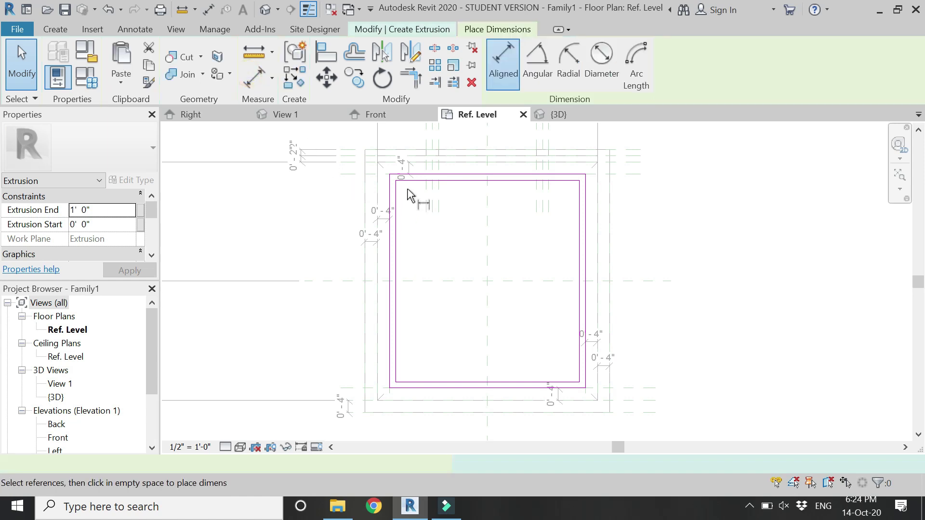
scroll(419, 190, up, 4)
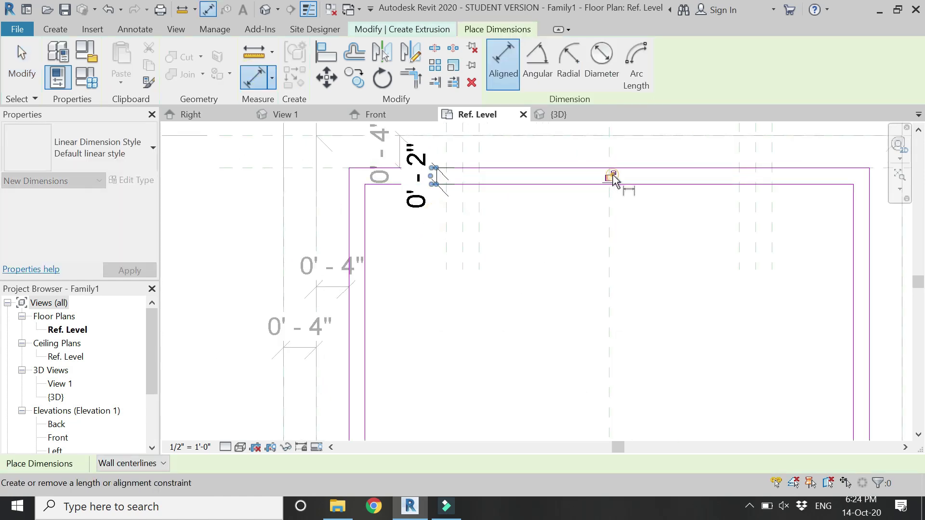
click(348, 233)
click(374, 238)
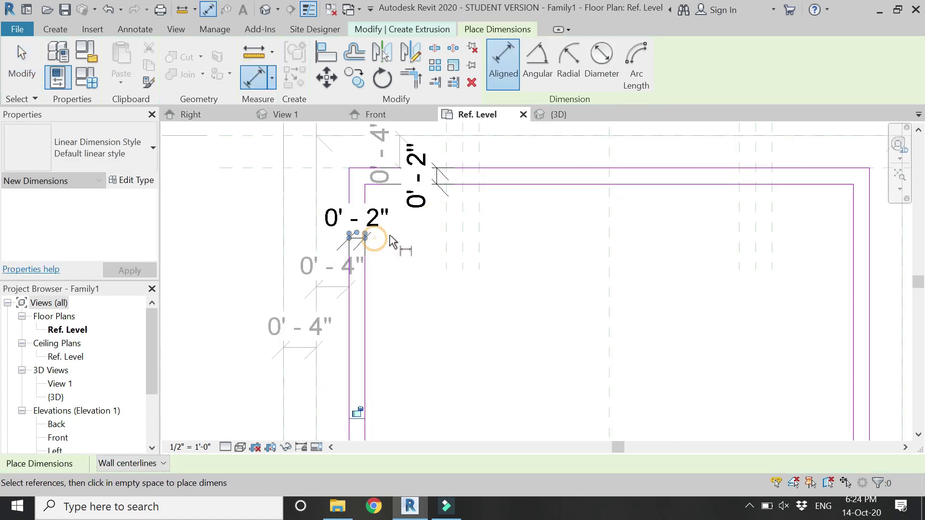
Dimension the gaps between the outer and inner sketch rectangles at the foot and right side.
scroll(381, 183, down, 5)
scroll(469, 333, up, 5)
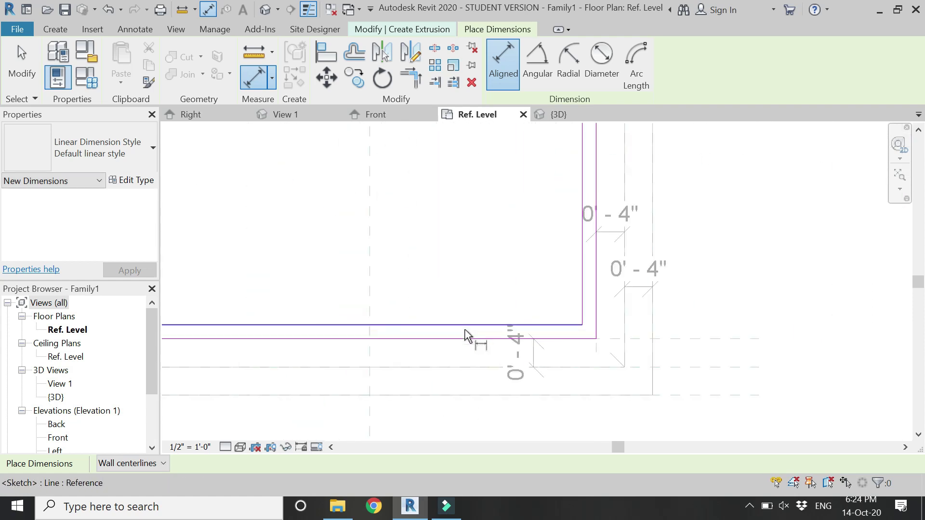
click(465, 338)
click(463, 325)
click(457, 265)
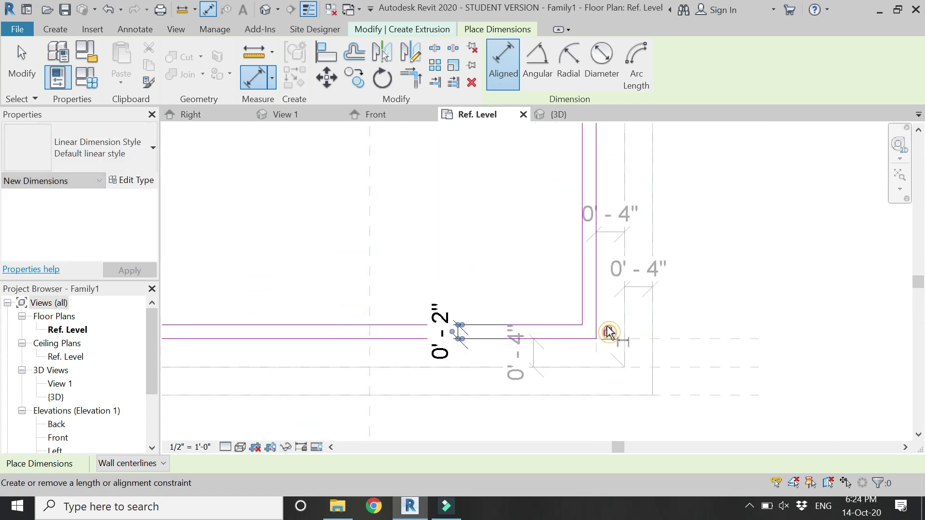
click(590, 270)
click(595, 272)
click(549, 211)
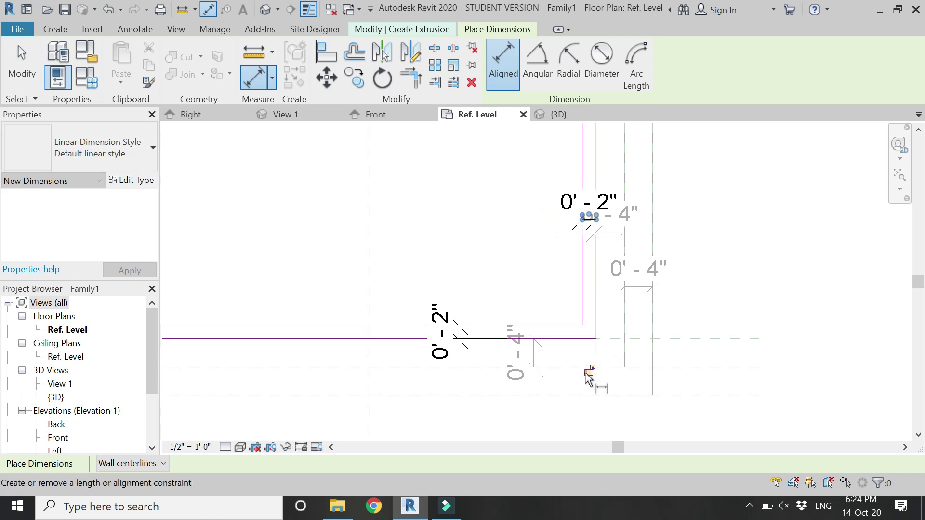
scroll(555, 386, down, 2)
scroll(554, 380, down, 3)
key(Escape)
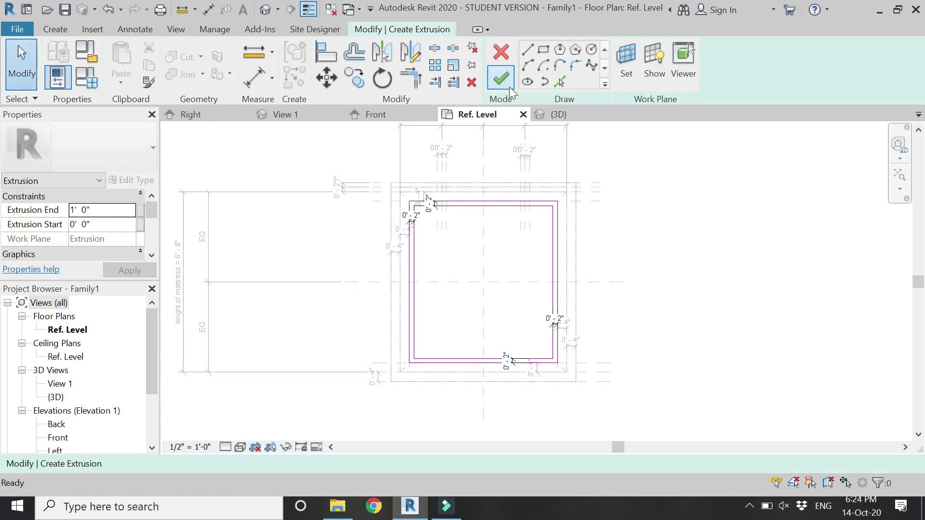
Finish the hollow base extrusion, lock its bottom to Ref. Level and bring its top to the underside of the bed frame in the Front view.
click(510, 86)
click(395, 114)
drag(511, 299, 516, 373)
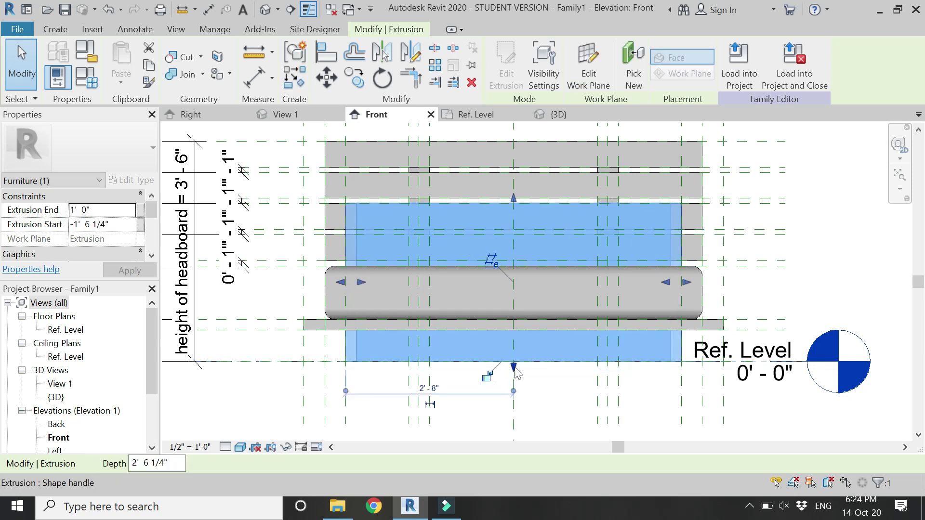
click(489, 380)
drag(517, 201, 516, 330)
key(Escape)
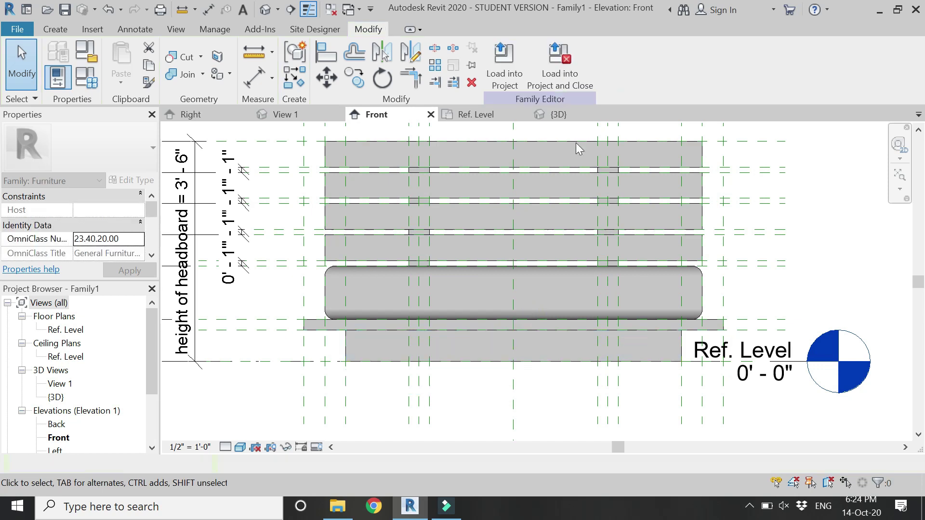
click(559, 115)
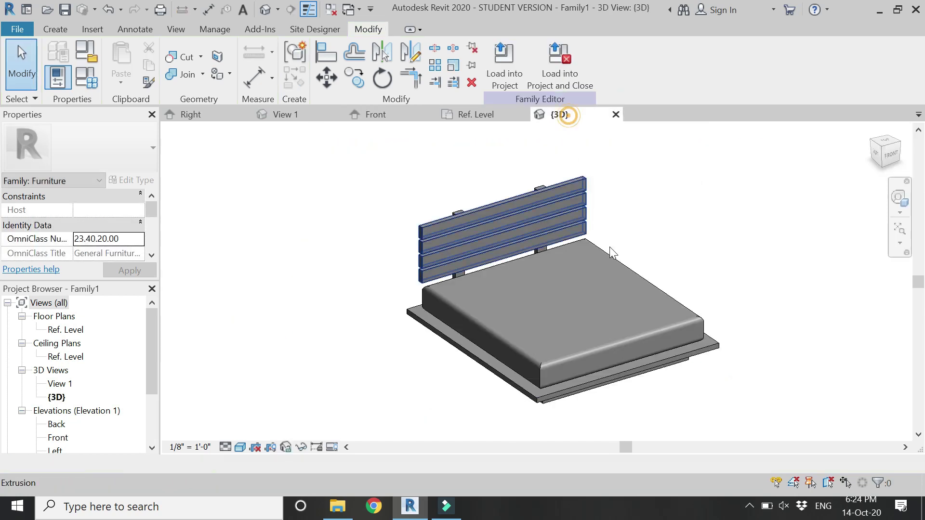
click(899, 197)
mouse_move(589, 372)
mouse_down()
mouse_move(588, 346)
mouse_move(641, 337)
mouse_move(699, 351)
mouse_move(625, 372)
mouse_move(595, 367)
mouse_move(594, 386)
mouse_up()
key(Escape)
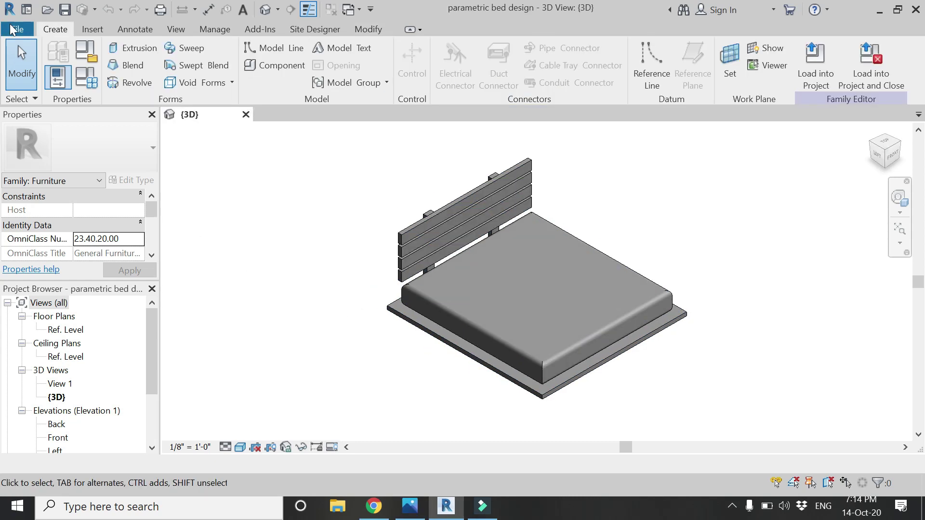
Create a new family from the Furniture.rft template.
click(12, 30)
mouse_move(57, 87)
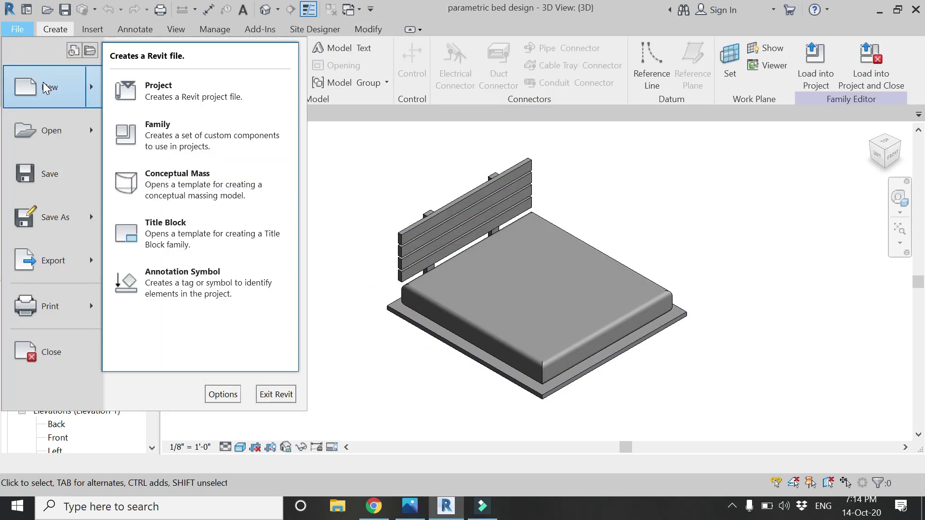
click(133, 135)
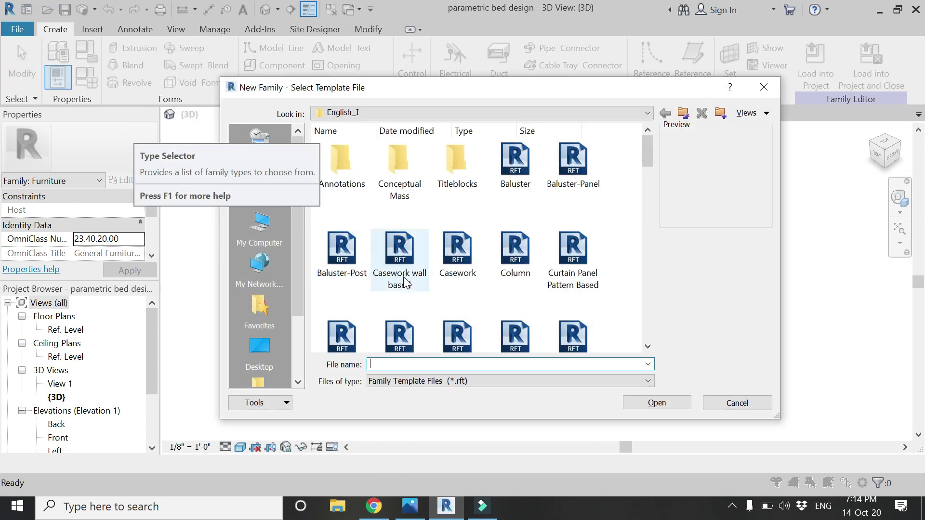
click(405, 277)
scroll(407, 277, down, 3)
click(514, 164)
click(400, 248)
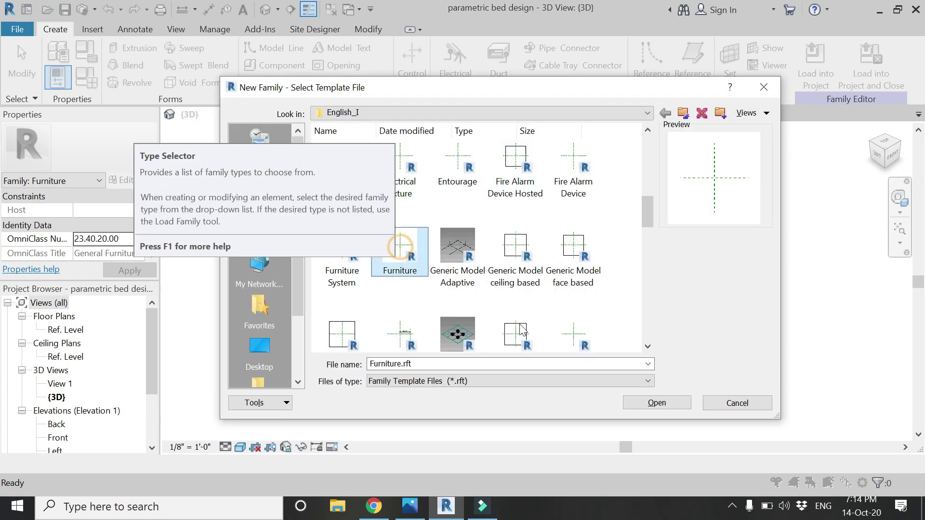
click(686, 404)
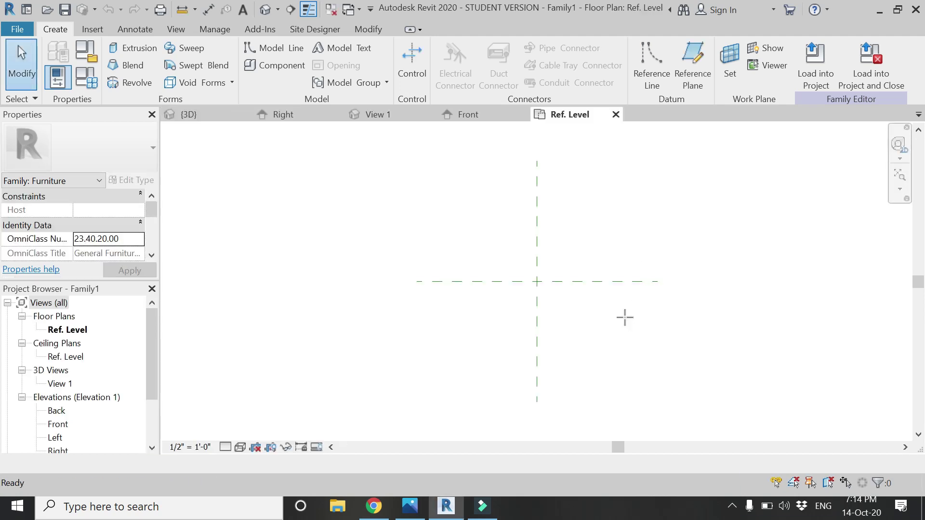
Draw two vertical reference planes, about 2'-3" left and 2'-0" right of the centre plane.
key(r)
key(p)
click(483, 212)
click(482, 369)
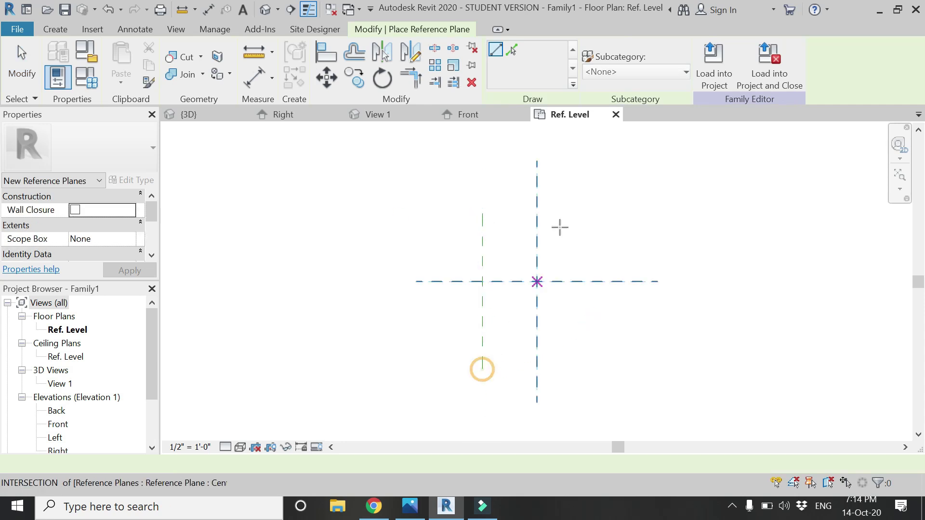
click(585, 213)
click(586, 369)
click(417, 244)
click(657, 233)
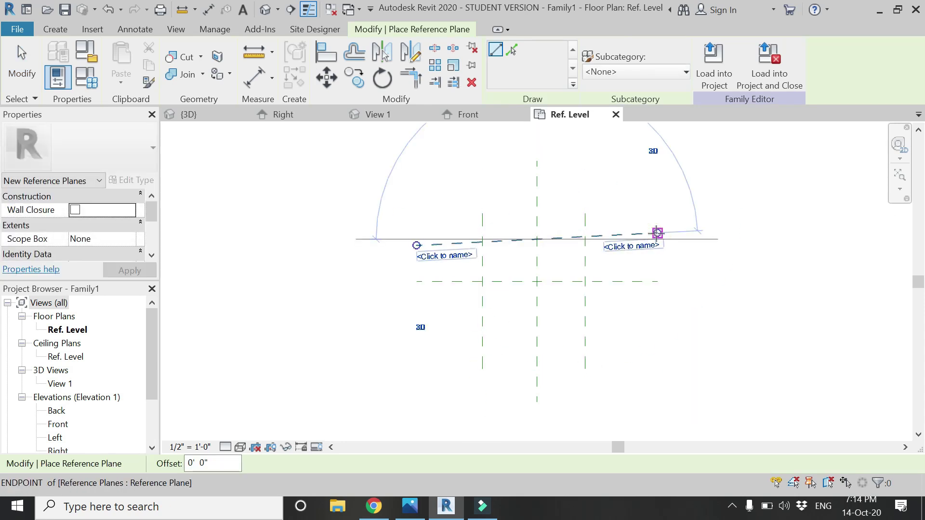
key(ctrl+z)
Draw two horizontal reference planes, about 1'-6" above and 2'-0" below the centre plane.
key(r)
key(p)
click(417, 246)
click(659, 245)
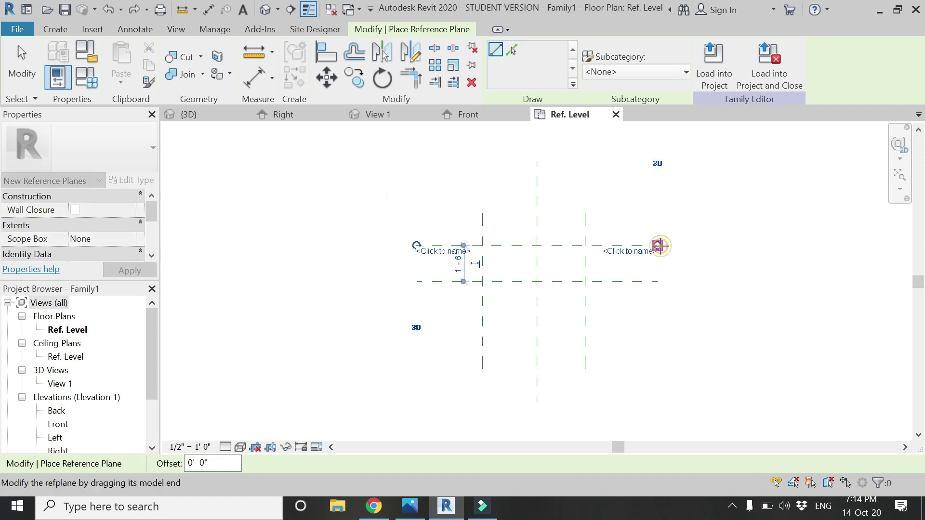
click(657, 330)
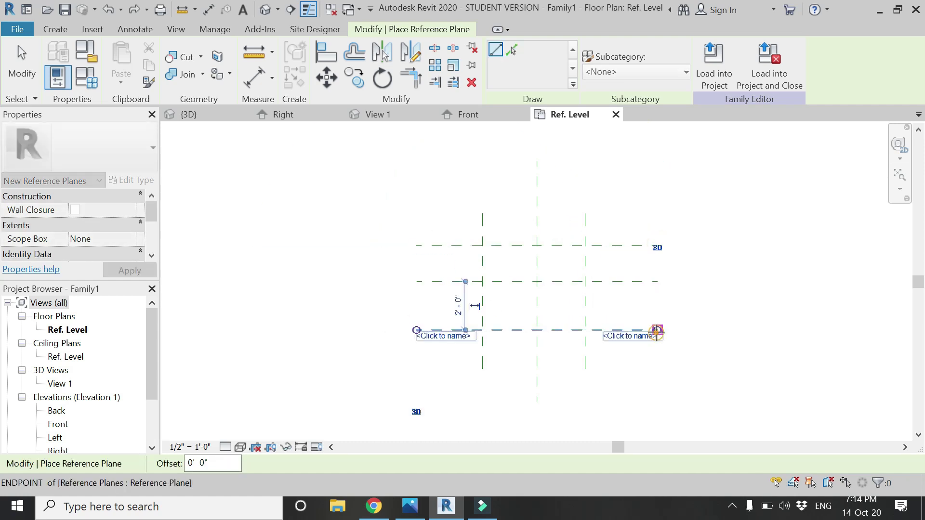
Dimension the horizontal and vertical reference planes through their centre planes and set both dimension strings to equal spacing.
key(d)
key(i)
click(462, 245)
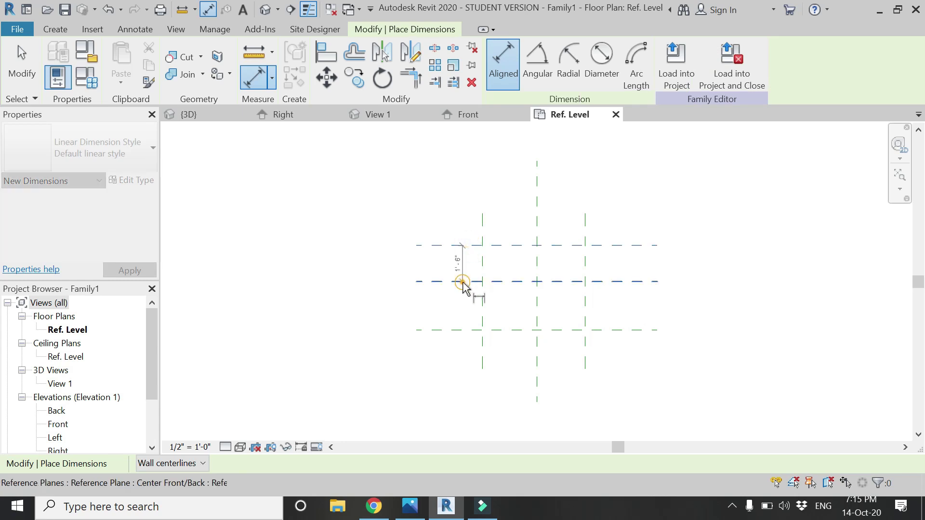
click(359, 357)
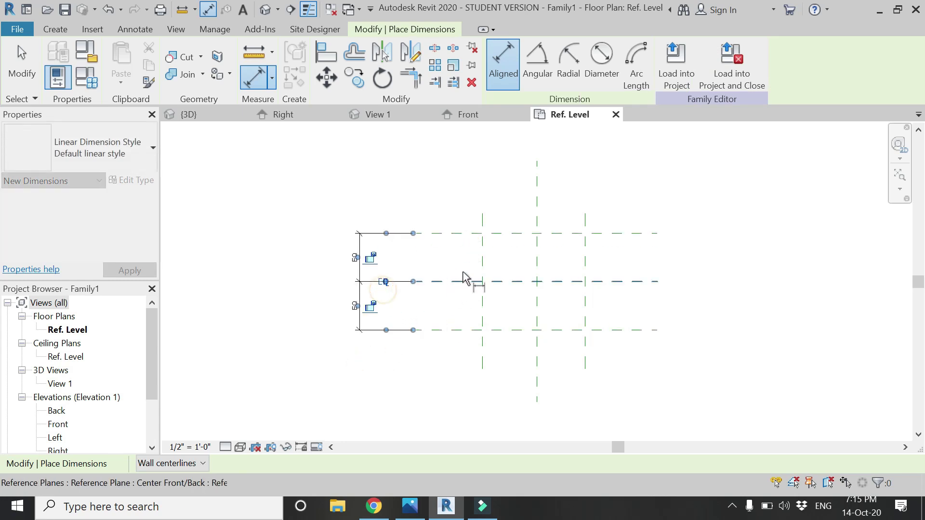
click(536, 260)
click(587, 264)
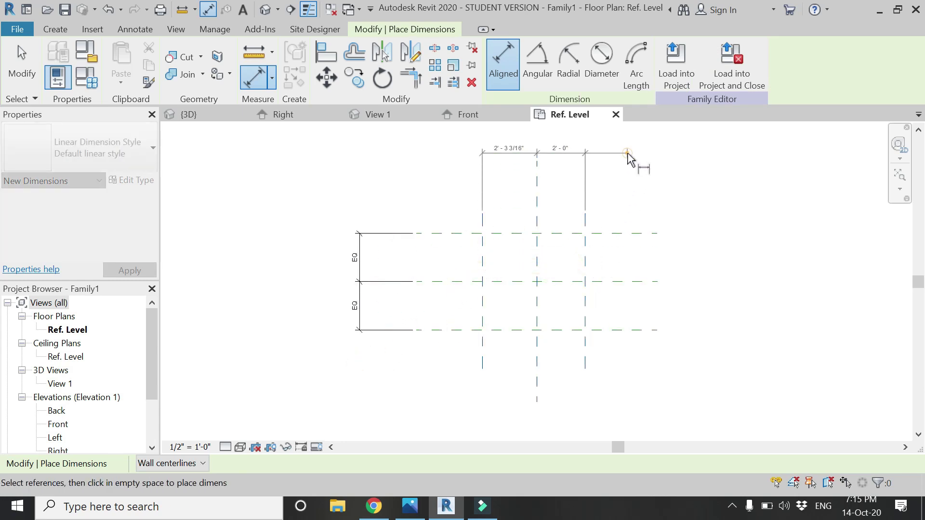
click(627, 155)
Add overall dimensions between the outer vertical planes and between the outer horizontal planes.
click(488, 258)
click(583, 258)
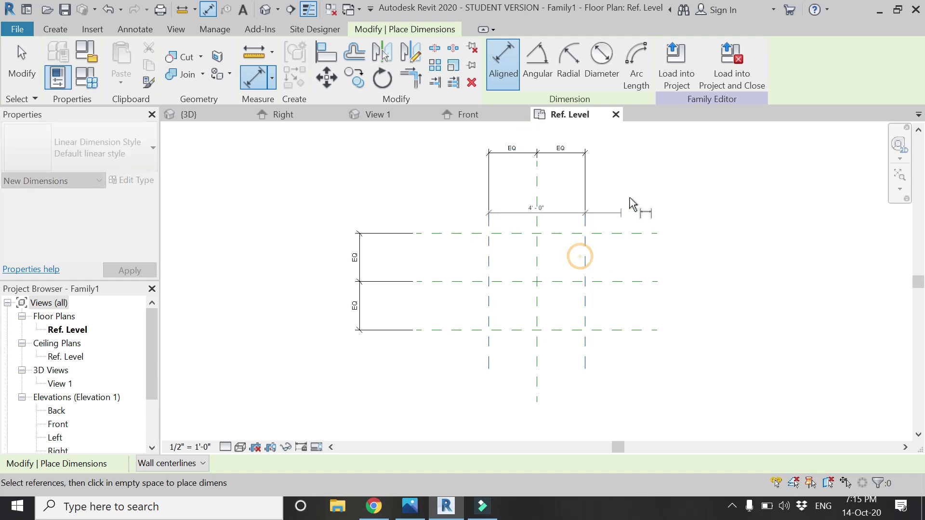
click(633, 187)
click(448, 234)
click(458, 331)
click(394, 377)
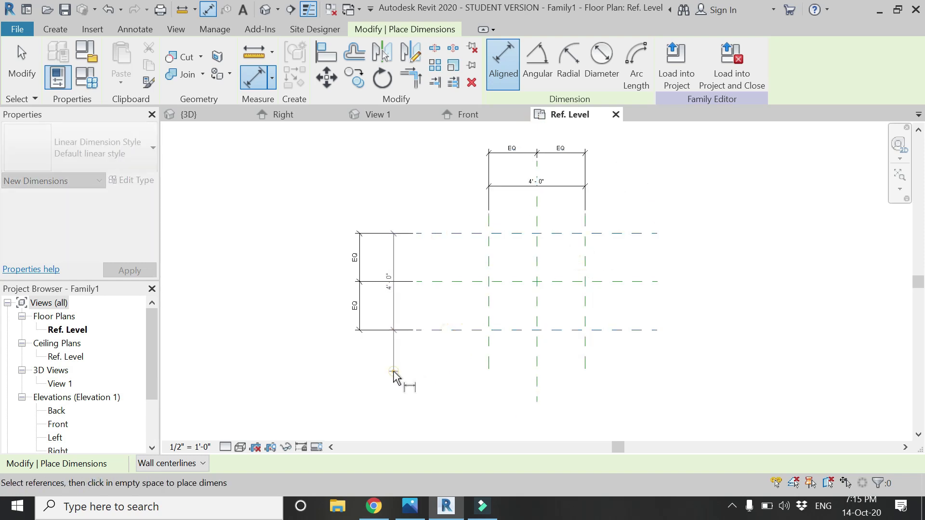
key(Escape)
Label the overall horizontal dimension with a new type parameter "lenght" and the vertical one with "width".
click(518, 195)
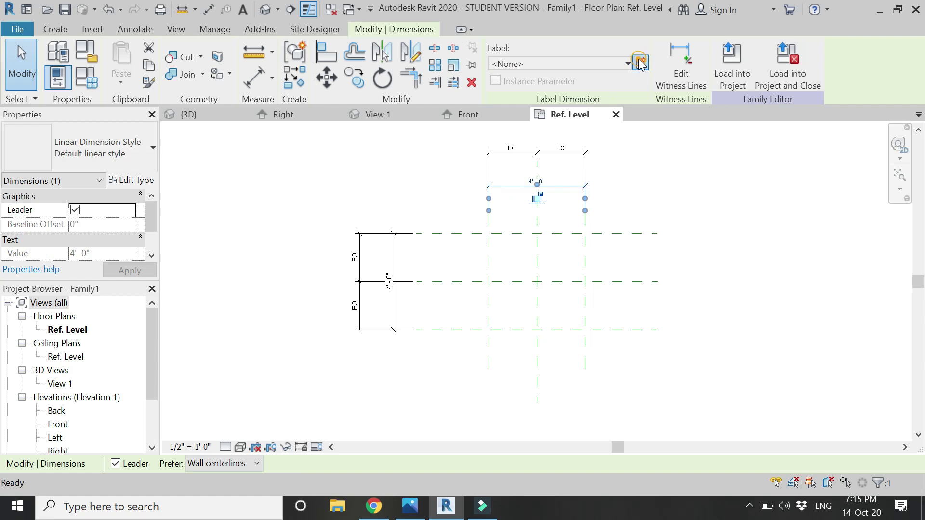
click(640, 64)
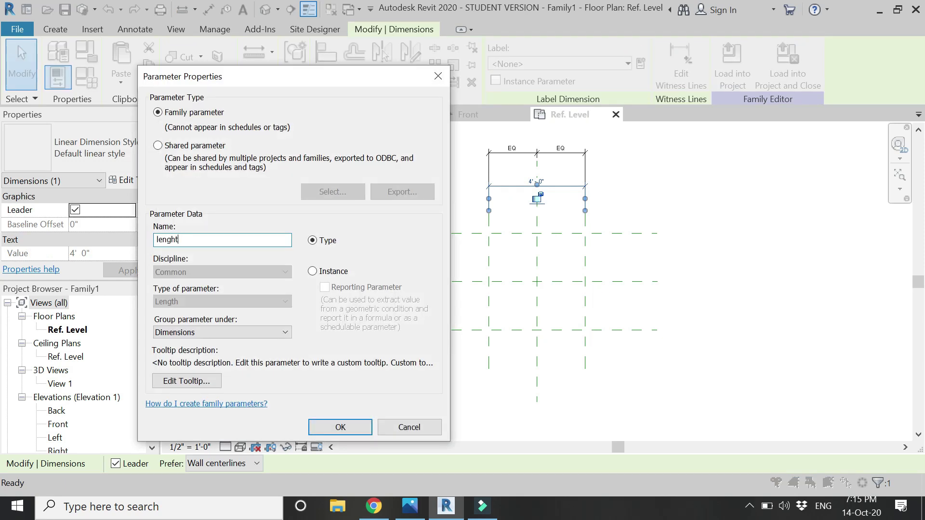
key(Return)
click(396, 278)
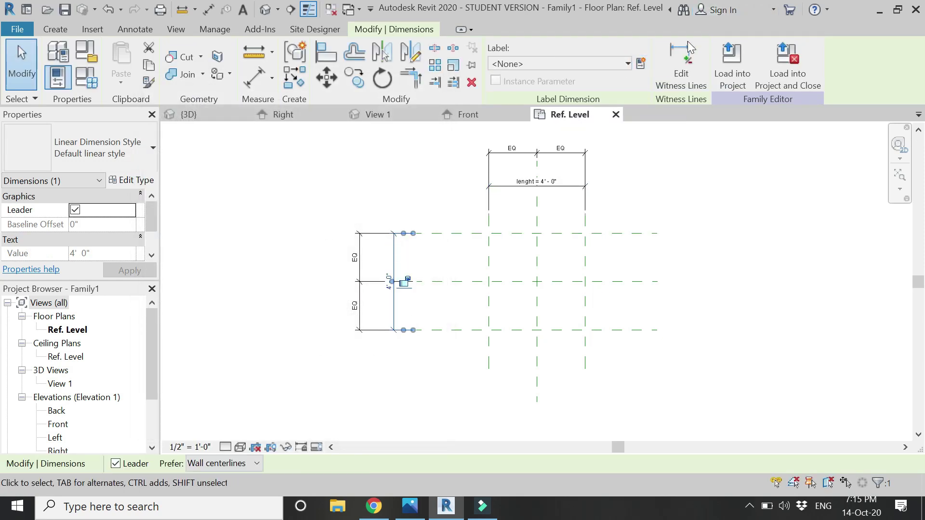
click(641, 64)
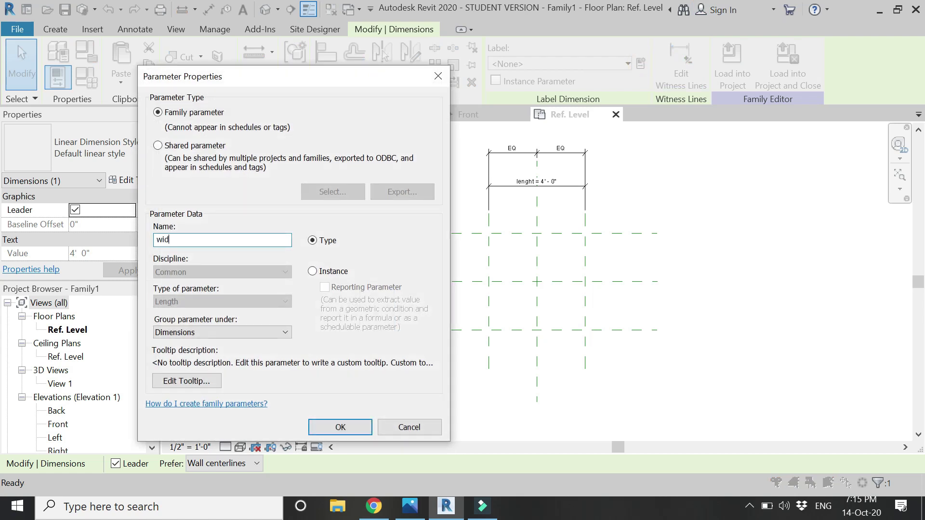
key(Return)
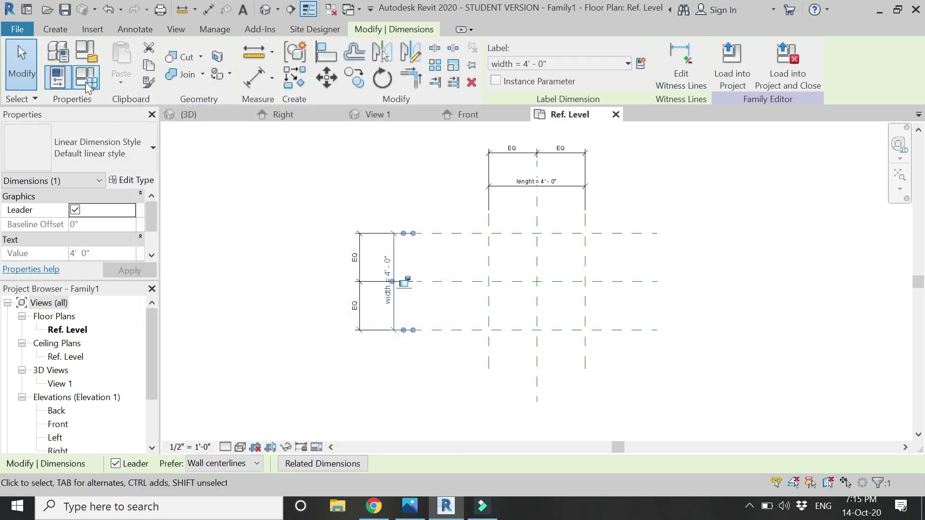
Set the family's lenght parameter to 1' 6" and width to 1' 0", and apply the values.
click(87, 86)
click(211, 187)
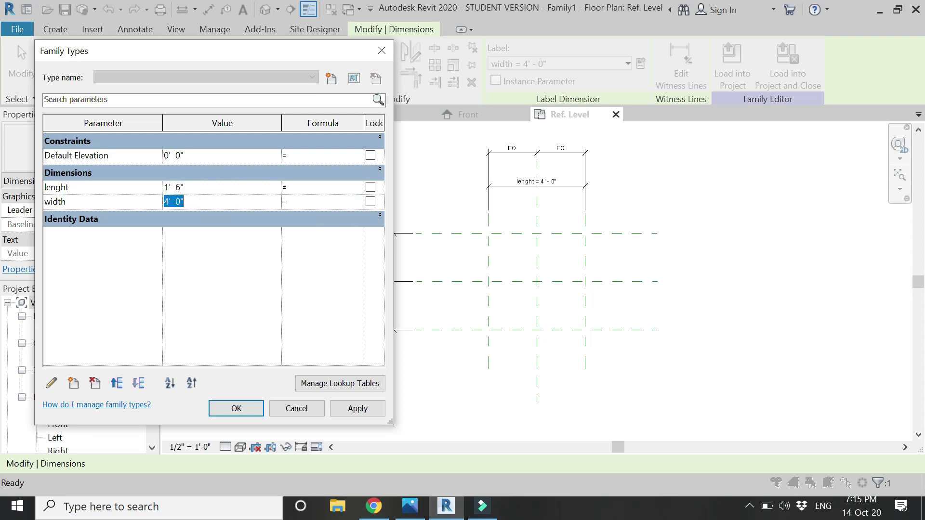
click(365, 414)
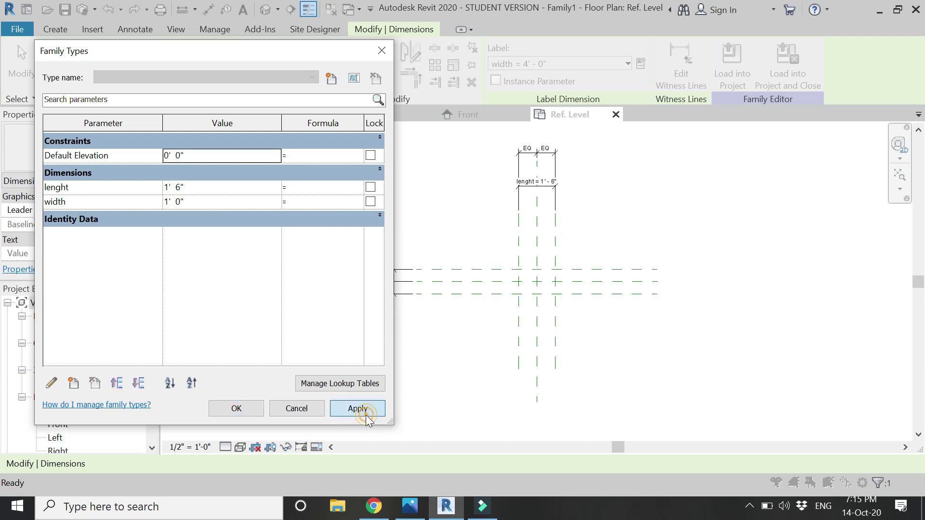
click(289, 410)
scroll(554, 270, up, 5)
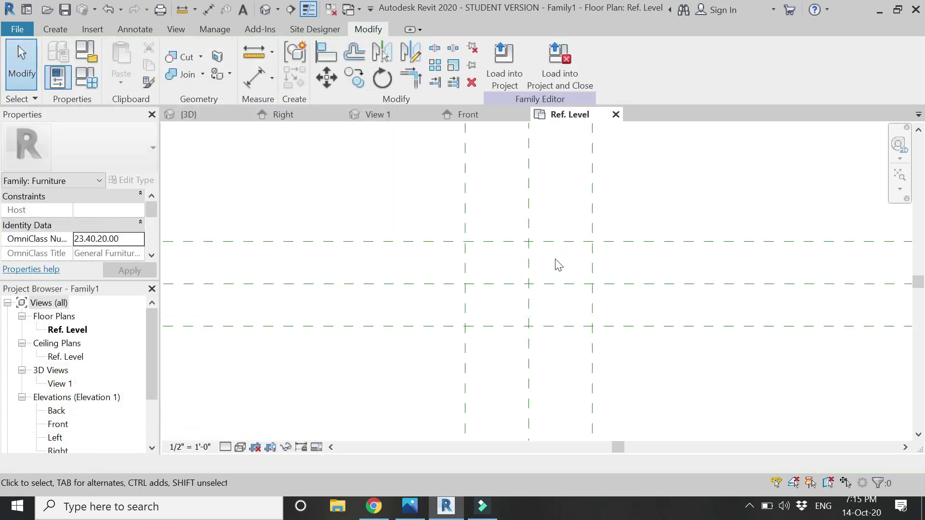
Draw a horizontal reference plane about 10 9/16" above Ref. Level in the Front view.
click(445, 115)
scroll(540, 358, up, 5)
key(r)
key(p)
click(348, 287)
click(663, 288)
Dimension the distance between Ref. Level and the new horizontal reference plane.
click(250, 84)
click(392, 288)
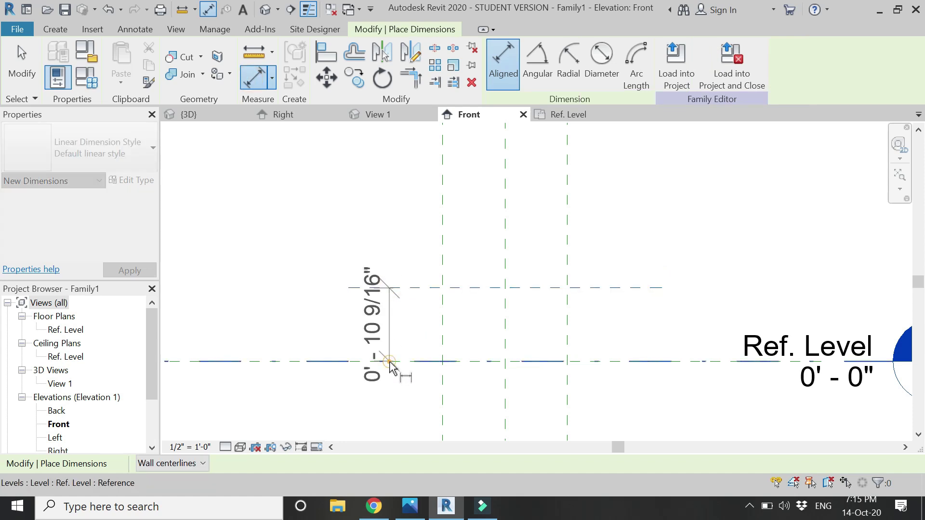
click(392, 361)
click(287, 409)
key(Escape)
key(Escape)
Place the vertical dimension left of the reference planes and label it with a new type parameter "height".
click(287, 312)
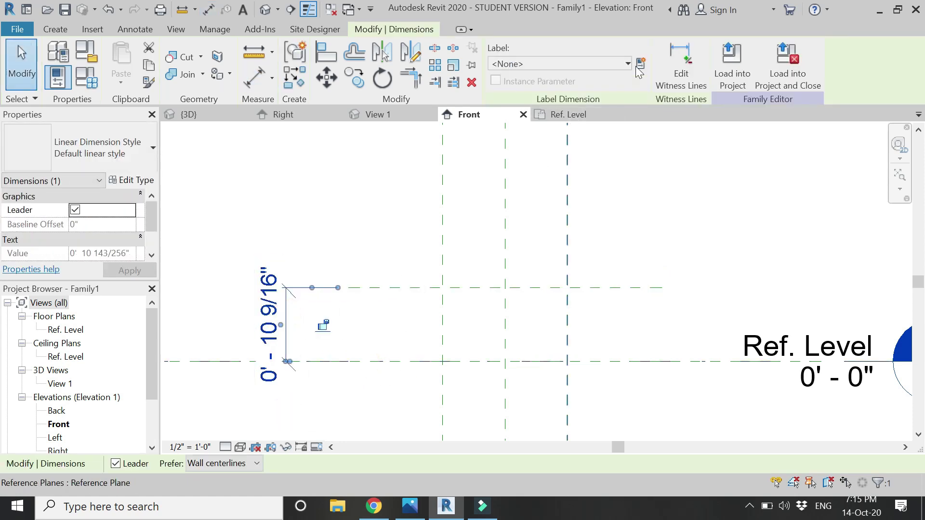
click(640, 64)
text(height)
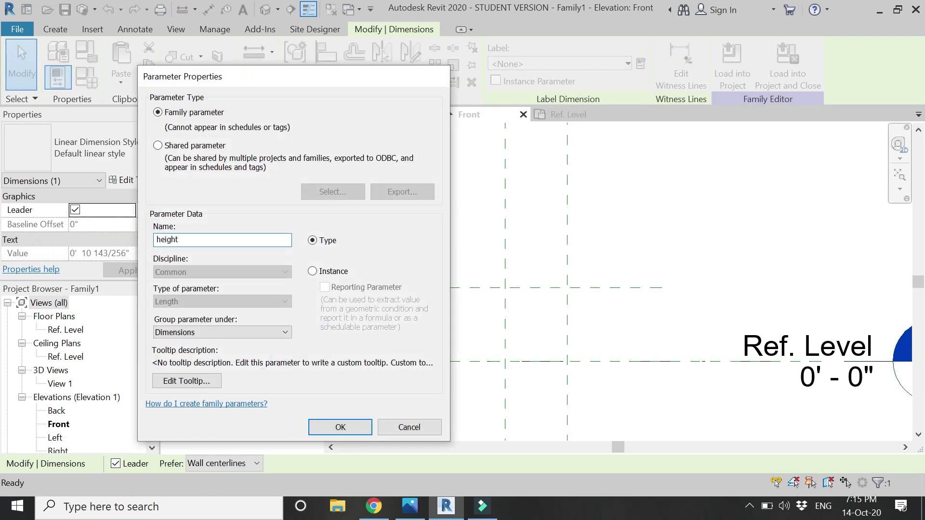
key(Return)
Set the family's height parameter to 1' 0" and apply the value.
click(82, 77)
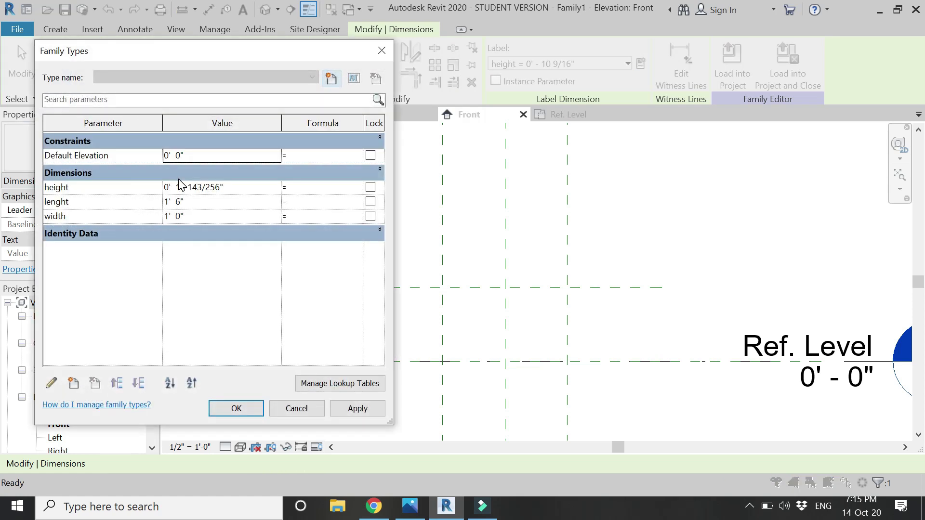
click(238, 179)
click(238, 179)
click(242, 188)
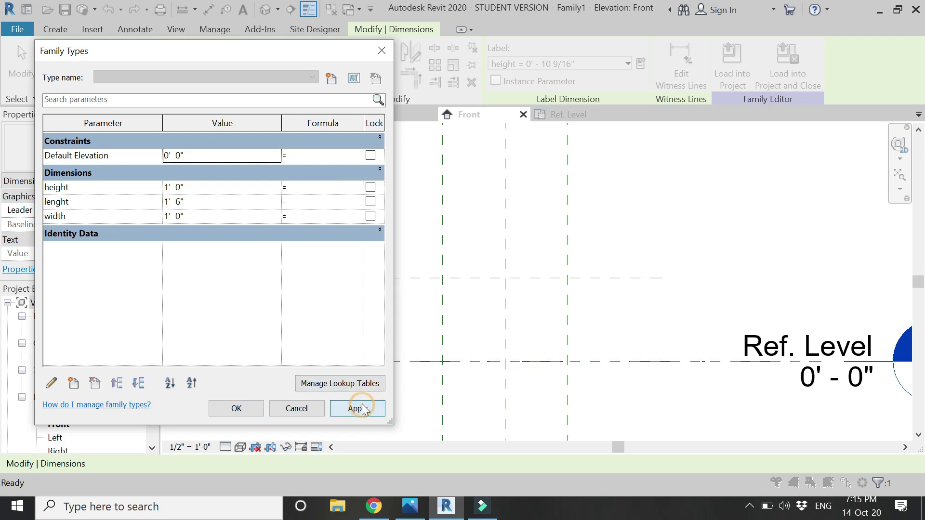
click(304, 412)
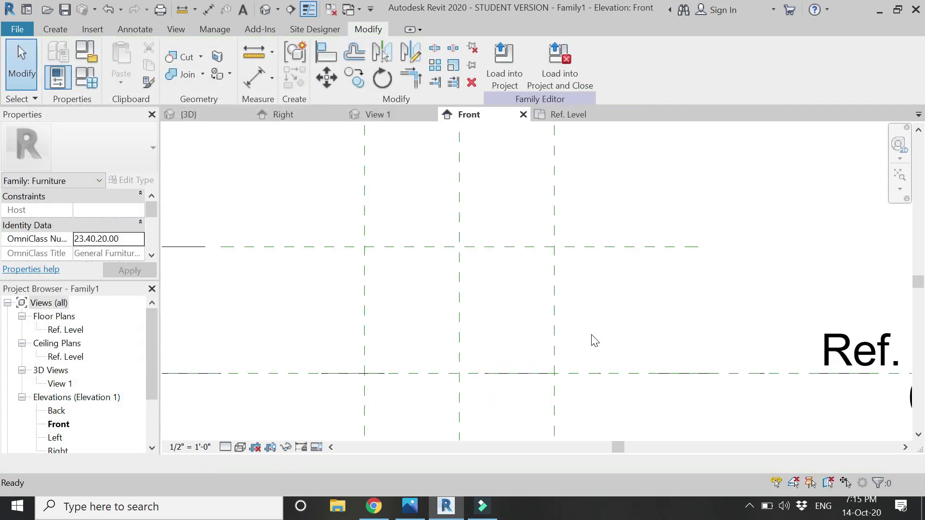
Add reference planes using a 1" offset inside both outer vertical planes, below the height plane, and as a pair above Ref. Level.
key(p)
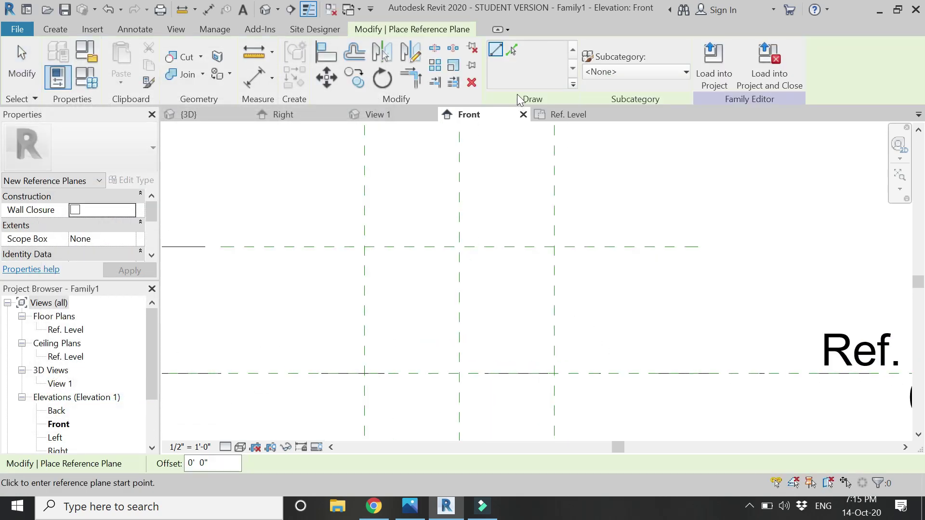
click(518, 58)
text(1.5)
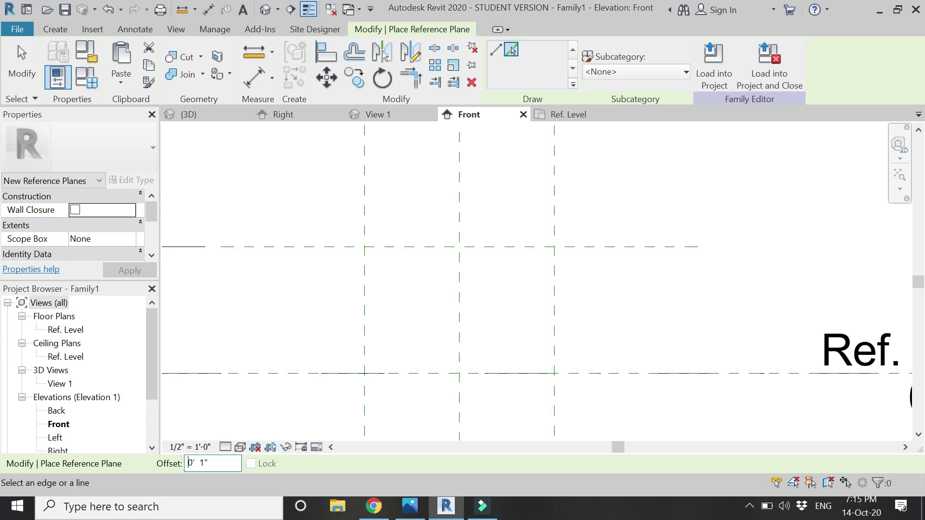
click(299, 252)
click(370, 302)
click(408, 352)
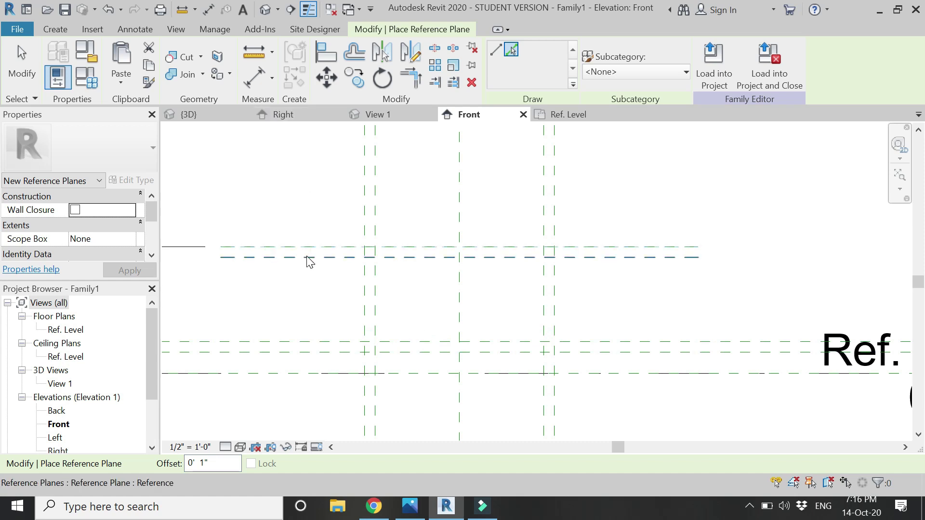
key(Escape)
Draw four vertical reference planes between the outer ones, about 2" and 4" on each side of the centre plane.
key(p)
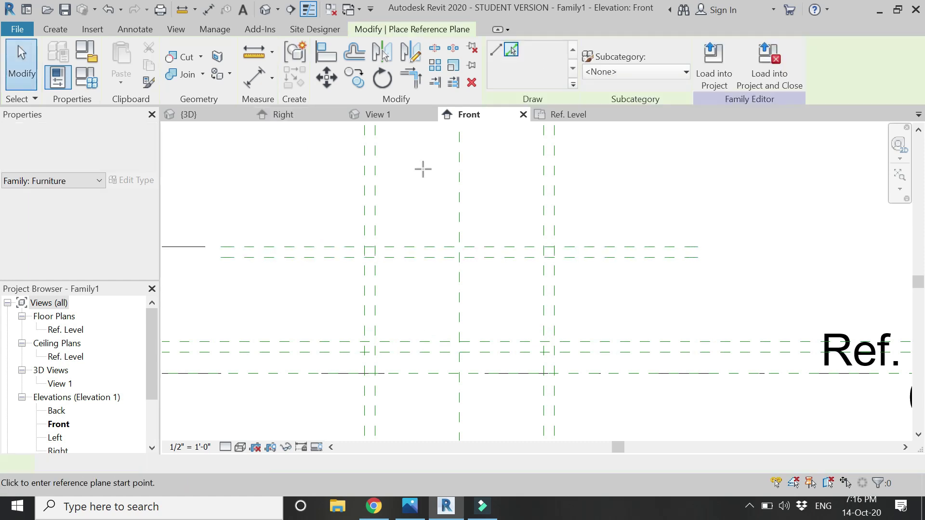
click(417, 171)
click(418, 415)
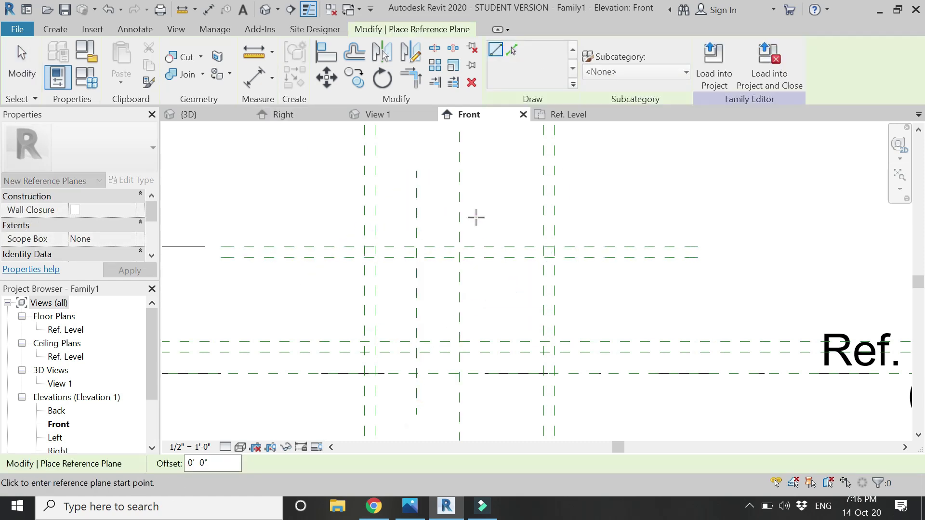
click(501, 171)
click(501, 413)
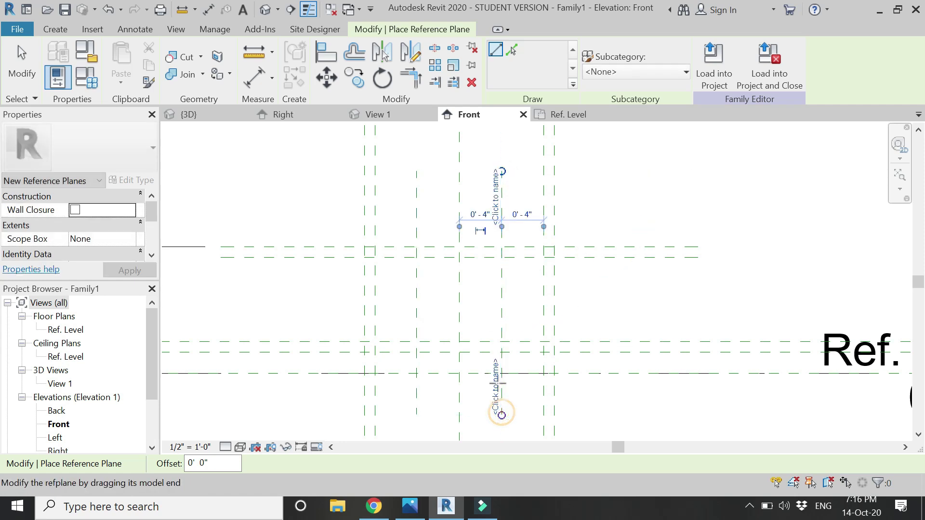
click(438, 171)
click(438, 415)
click(480, 171)
click(480, 414)
Dimension the outer, four intermediate and centre vertical reference planes in one chain above the planes, and make the spacings equal.
key(d)
key(i)
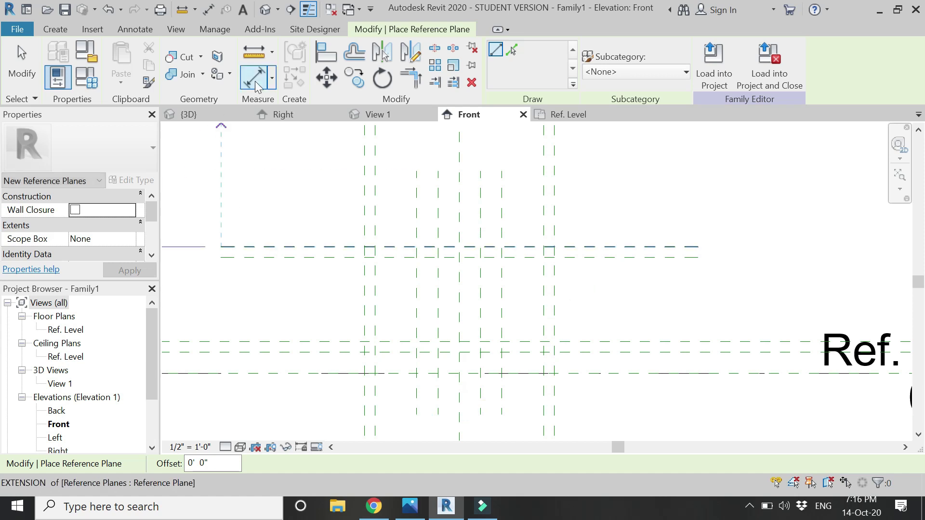
click(364, 201)
click(413, 210)
click(438, 215)
click(459, 214)
click(480, 215)
click(499, 216)
click(554, 211)
scroll(554, 212, down, 2)
click(616, 148)
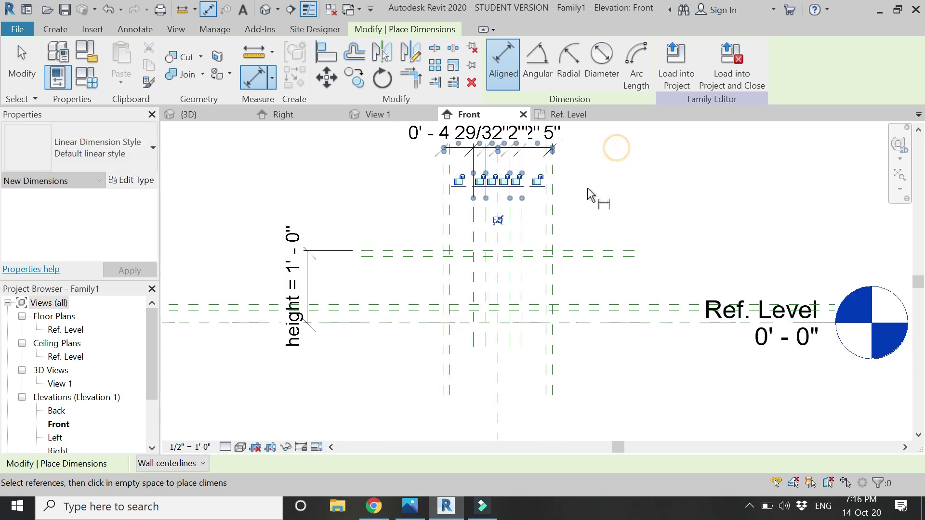
click(499, 221)
key(Escape)
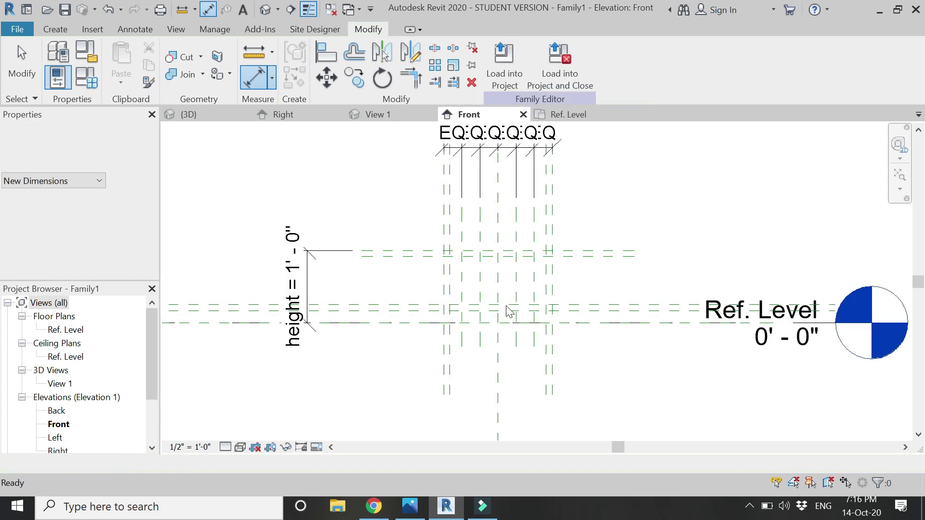
key(Escape)
Begin an extrusion profile in the Front view with a line along the height plane, starting at the leftmost vertical reference plane.
scroll(506, 312, up, 2)
scroll(519, 309, up, 1)
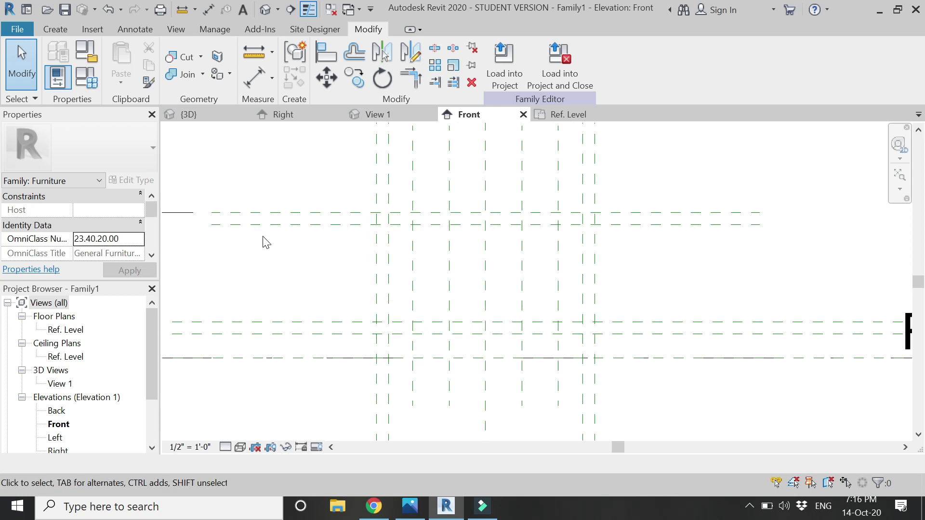
click(44, 27)
click(149, 52)
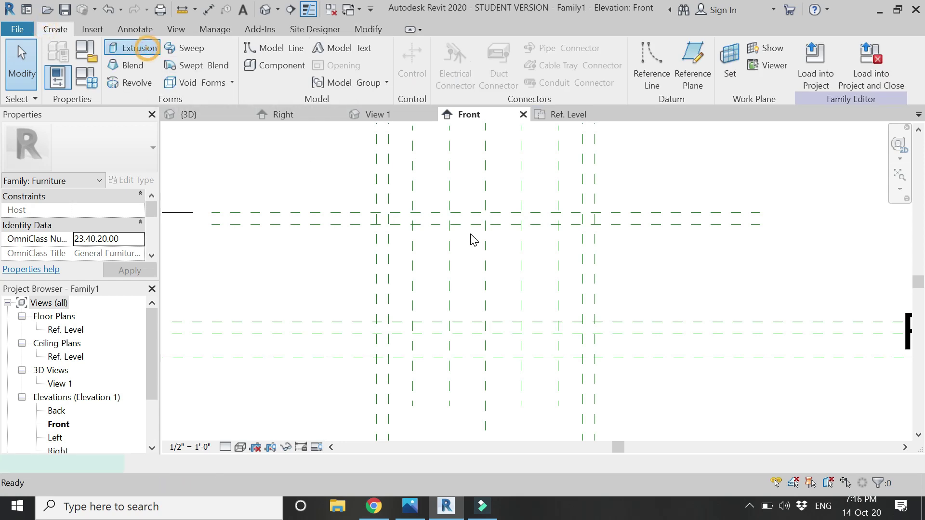
click(375, 212)
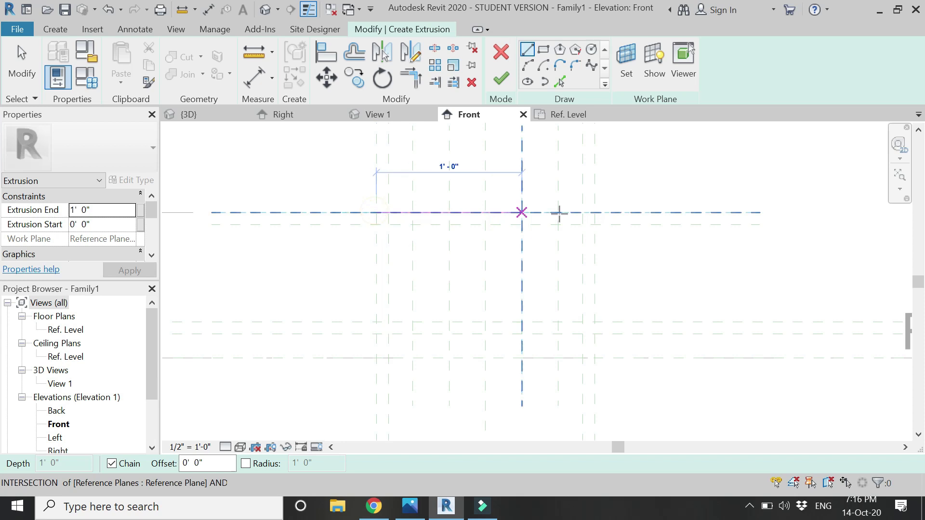
Sketch the profile's 1'-6" top edge and right side along the reference planes, with 3" recess ledges, down to the Ref. Level.
click(595, 212)
scroll(596, 213, up, 2)
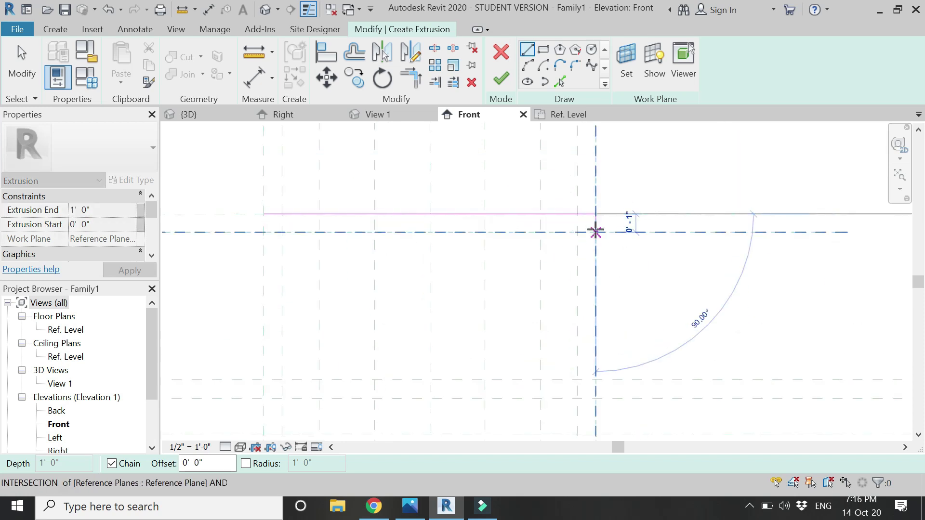
click(596, 232)
click(540, 231)
scroll(541, 231, down, 2)
scroll(548, 302, up, 2)
click(540, 330)
click(591, 335)
click(591, 391)
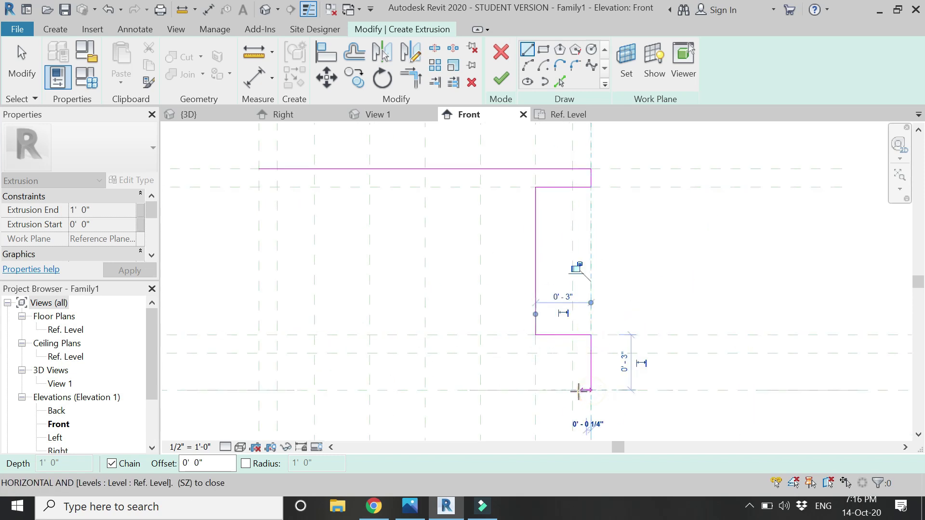
Sketch the base's underside with two 1" wide feet and an inner edge 2" above the Ref. Level.
click(572, 390)
click(572, 353)
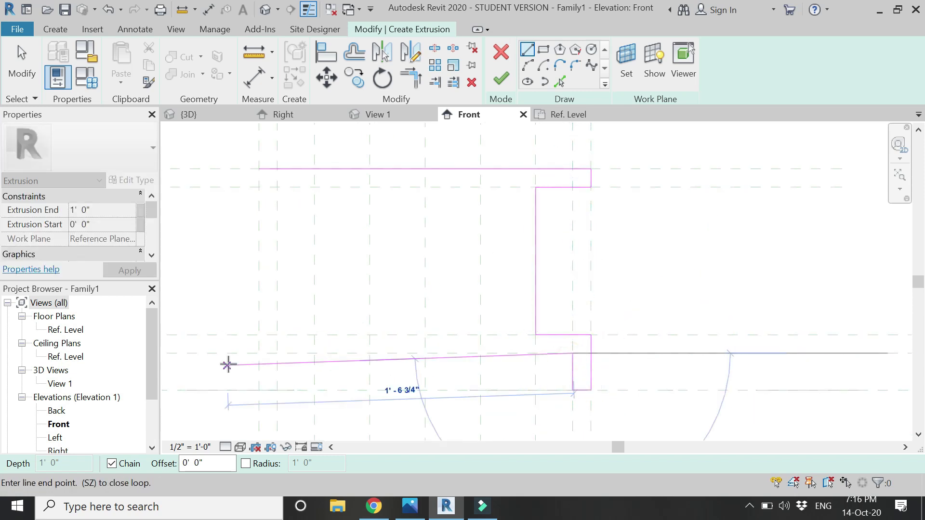
click(286, 353)
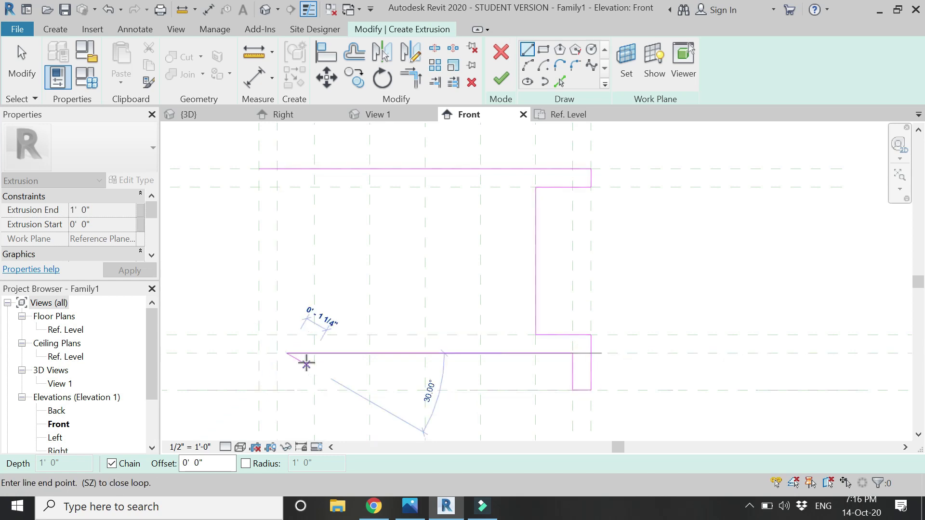
key(Escape)
click(573, 353)
click(277, 353)
click(277, 390)
click(260, 390)
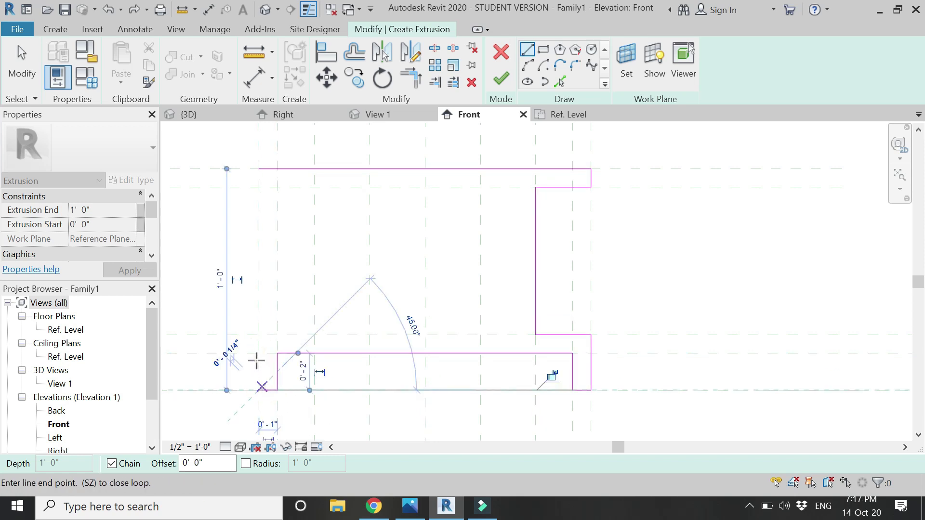
Sketch the profile's left side along the reference planes, mirroring the right side's 3" recess, and close the loop at the top-left corner.
click(259, 334)
click(314, 335)
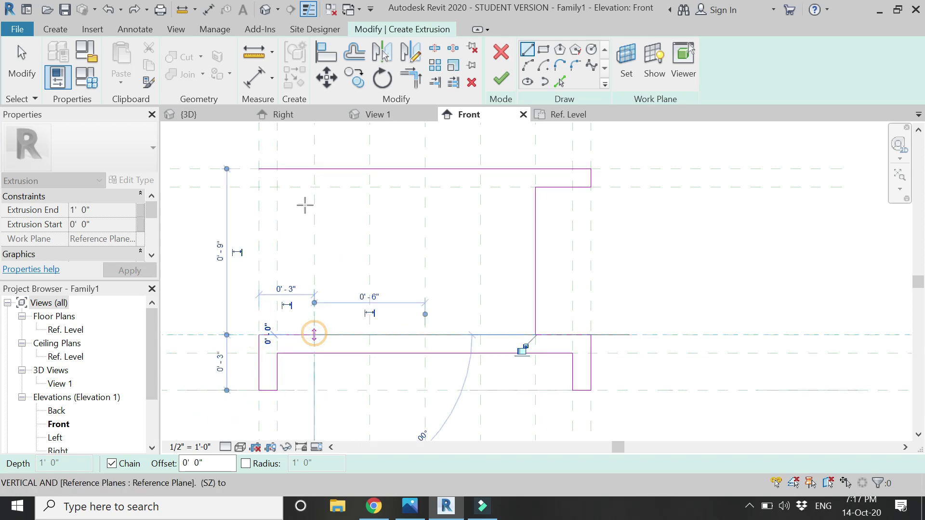
click(315, 187)
click(259, 187)
click(259, 168)
key(Escape)
key(Escape)
Align and lock the top edge, the underside of the top slab and the left recessed edge to their reference planes.
key(a)
key(l)
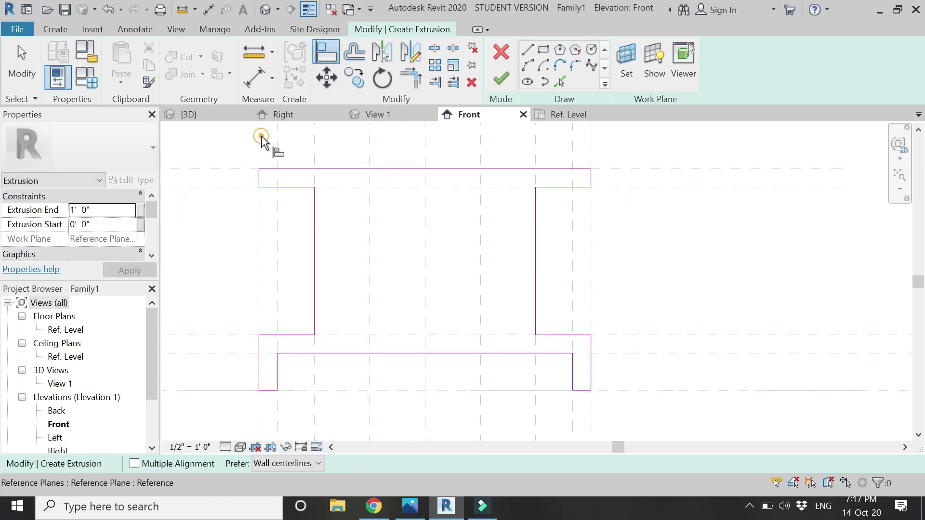
scroll(261, 138, up, 2)
click(216, 185)
click(297, 185)
click(233, 217)
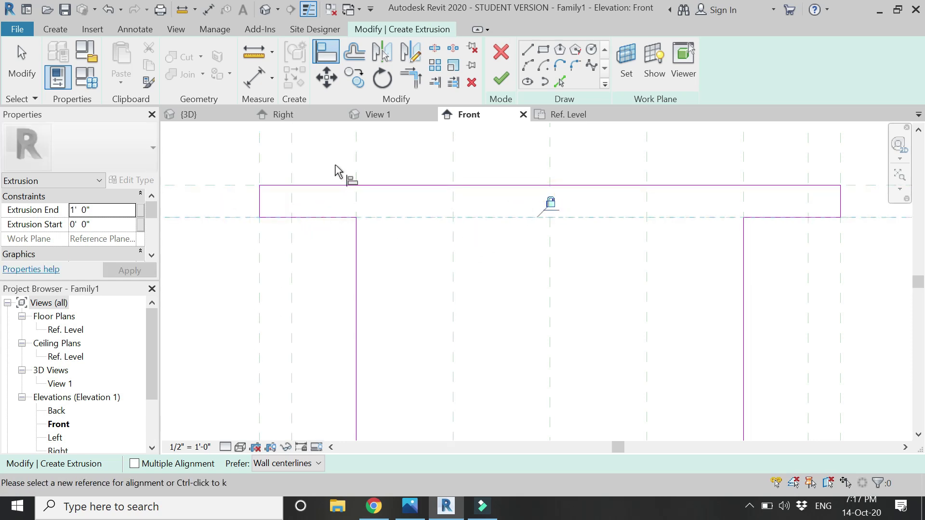
click(357, 263)
scroll(368, 215, down, 2)
scroll(337, 328, up, 4)
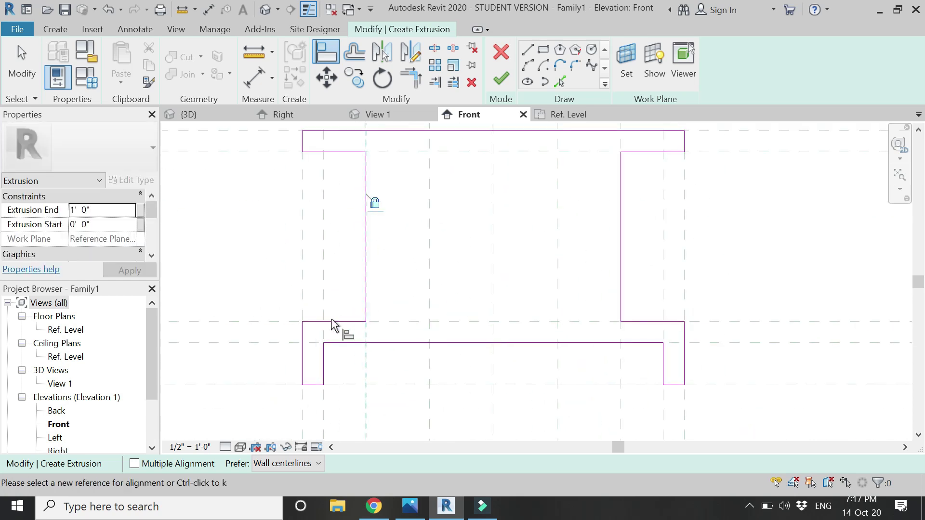
Align and lock the base's left outer edge, foot bottom and inner edges to their reference planes and the Ref. Level.
click(298, 283)
click(316, 296)
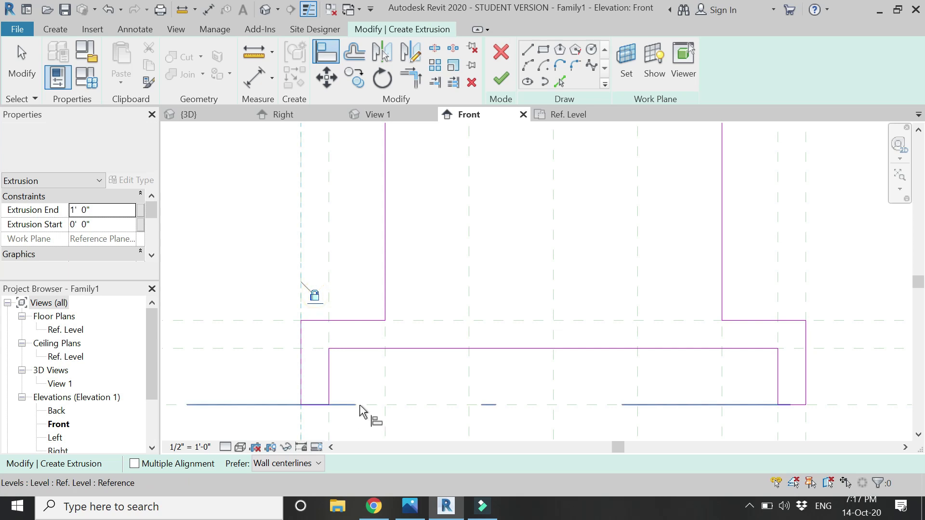
click(555, 388)
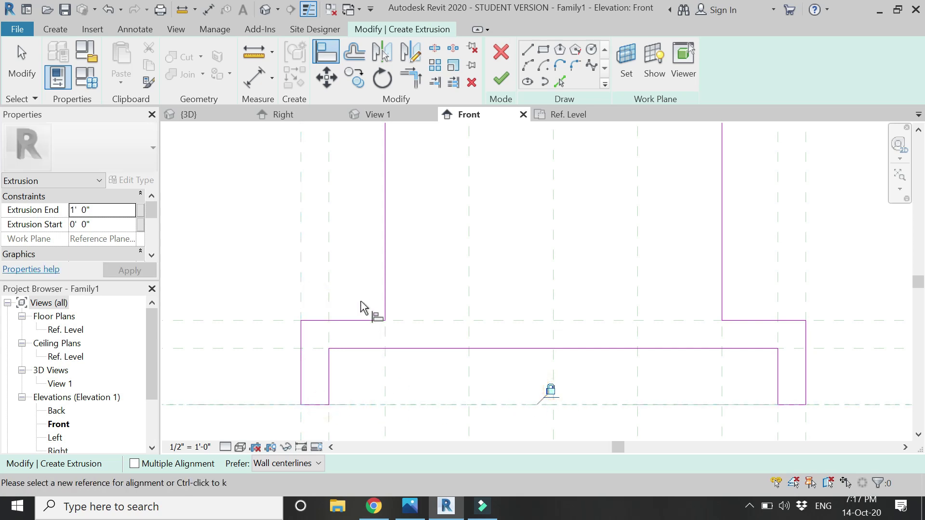
click(241, 347)
click(361, 348)
scroll(545, 342, down, 1)
scroll(787, 382, up, 3)
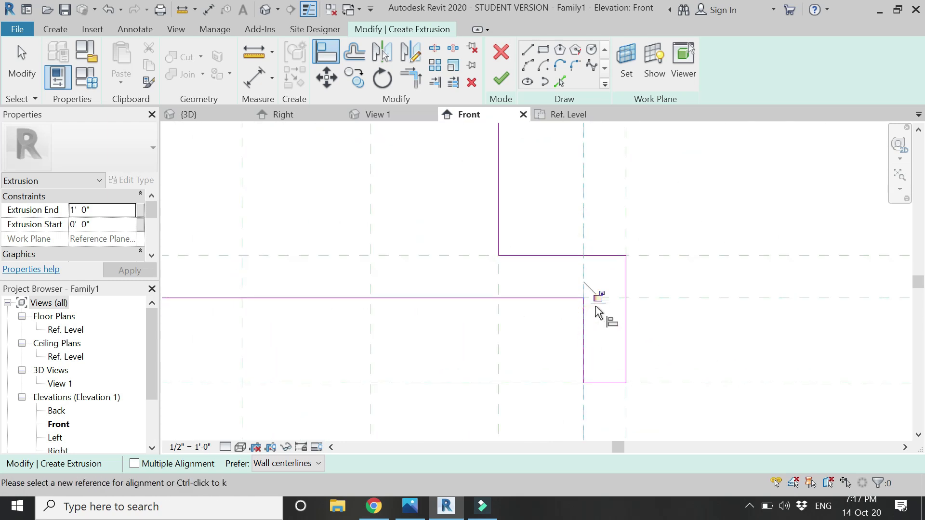
Align and lock the right foot's bottom edge, the base's right outer edge and its upper ledge to their references.
click(674, 383)
click(611, 384)
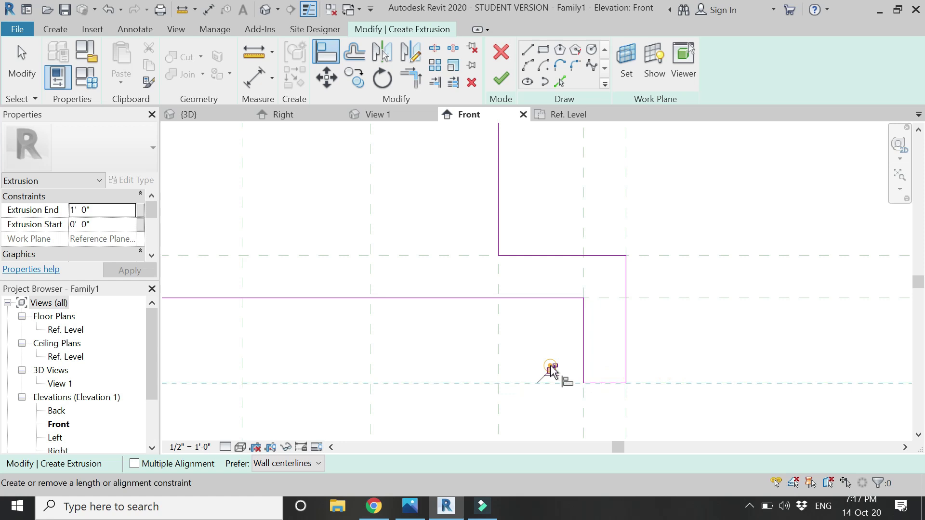
click(630, 213)
click(626, 289)
click(660, 258)
click(592, 256)
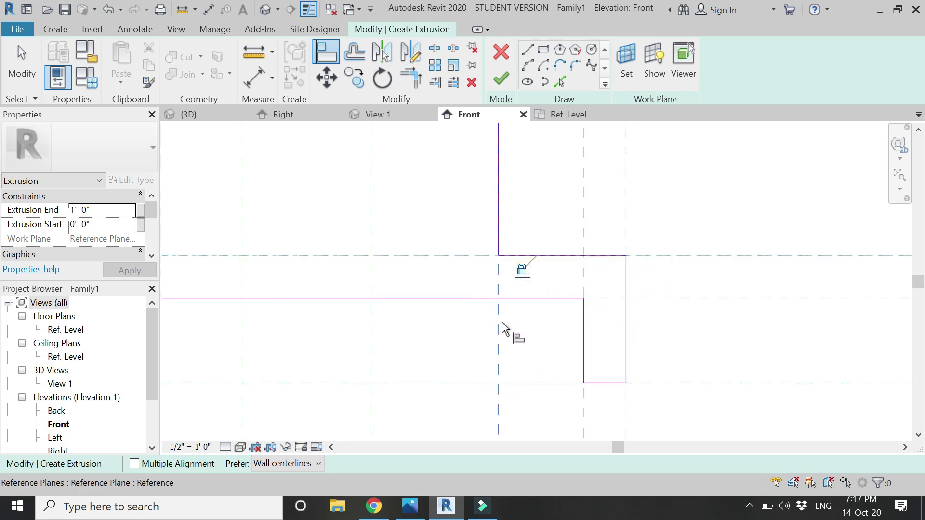
Align and lock the right recessed edge and the top slab's right-hand edges to their reference planes.
middle_drag(487, 291, 481, 368)
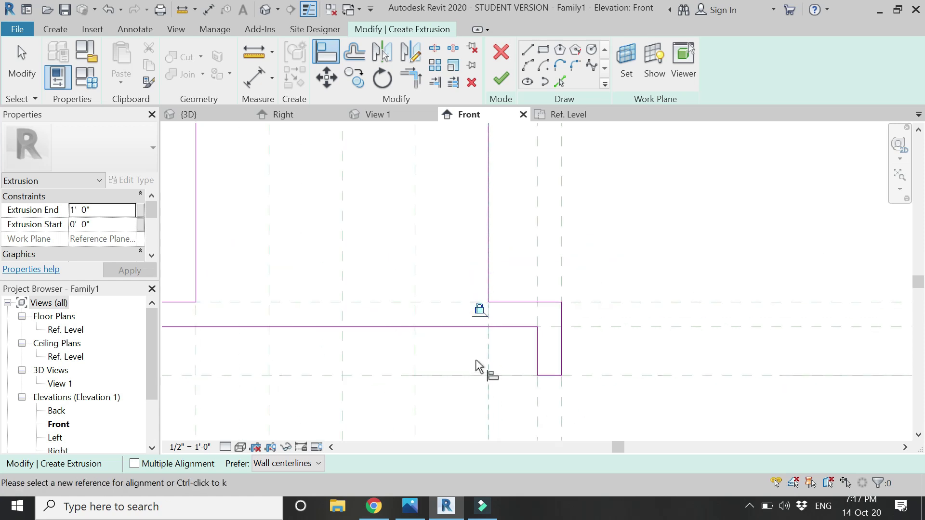
scroll(527, 196, down, 3)
scroll(584, 248, up, 2)
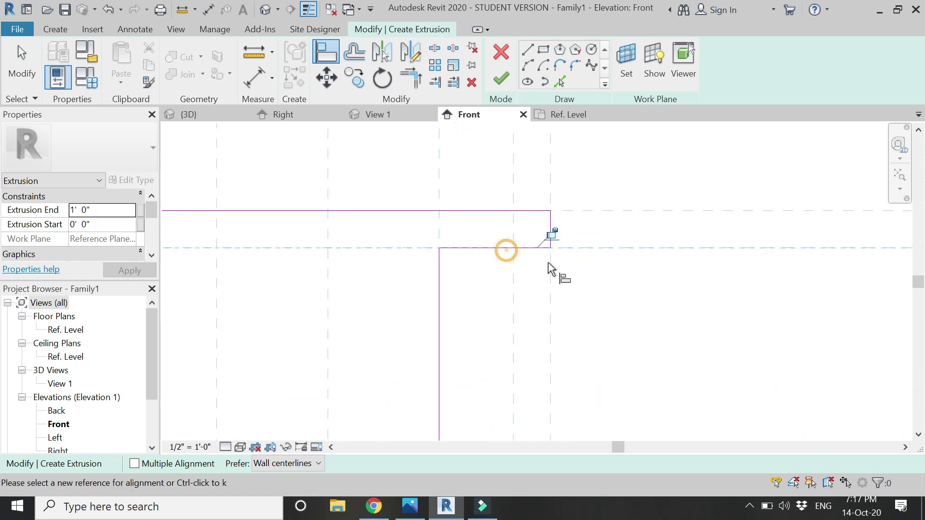
click(549, 168)
click(595, 211)
click(536, 212)
scroll(511, 232, down, 2)
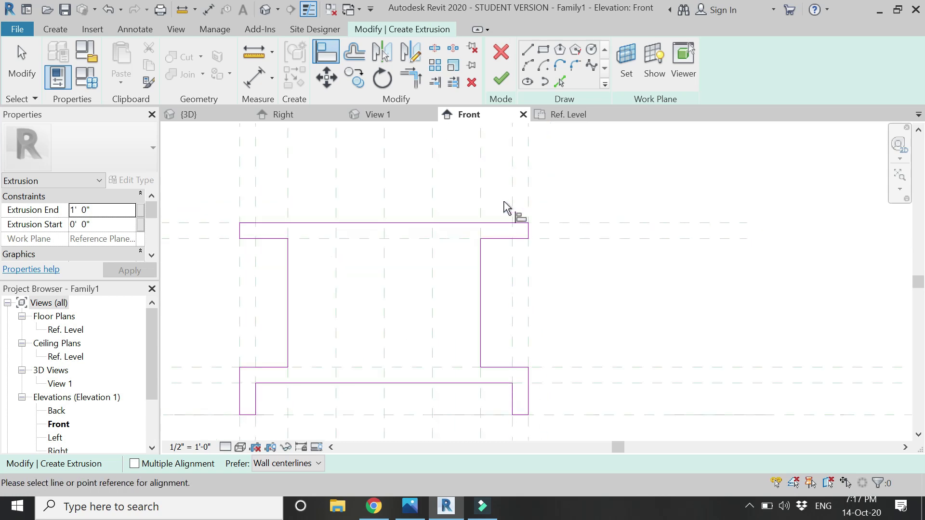
scroll(505, 207, down, 2)
key(Escape)
scroll(399, 237, up, 2)
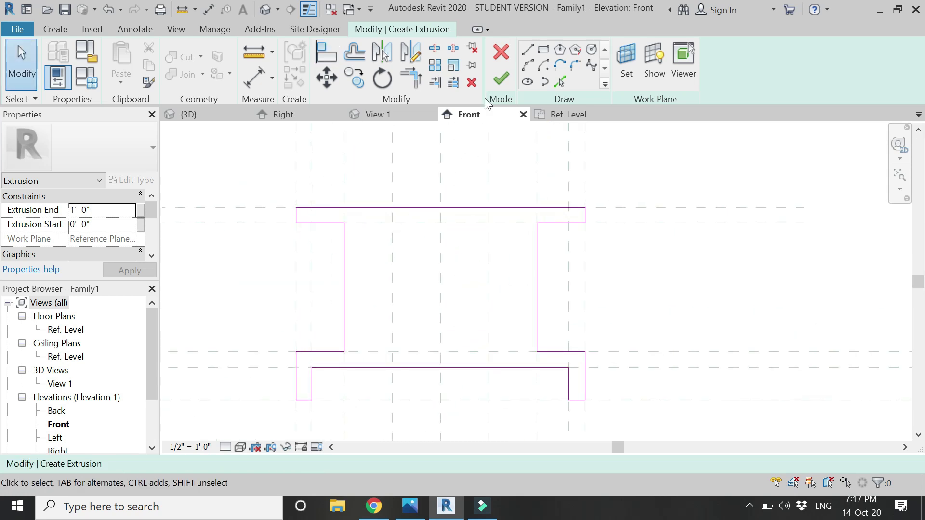
Finish the extrusion and stretch its front and back faces to the outer horizontal reference planes in the Ref. Level plan.
click(501, 78)
click(563, 114)
scroll(533, 287, up, 1)
drag(533, 287, 523, 235)
drag(523, 408, 526, 330)
scroll(529, 365, up, 2)
click(452, 360)
scroll(453, 360, down, 3)
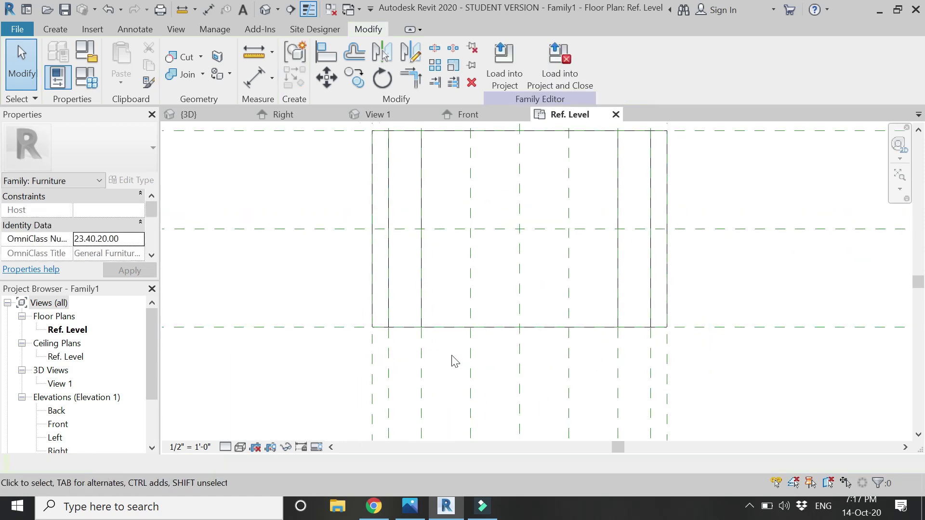
In the Front elevation, add reference planes offset 1" inward from the profile's left and right recessed edges.
click(474, 115)
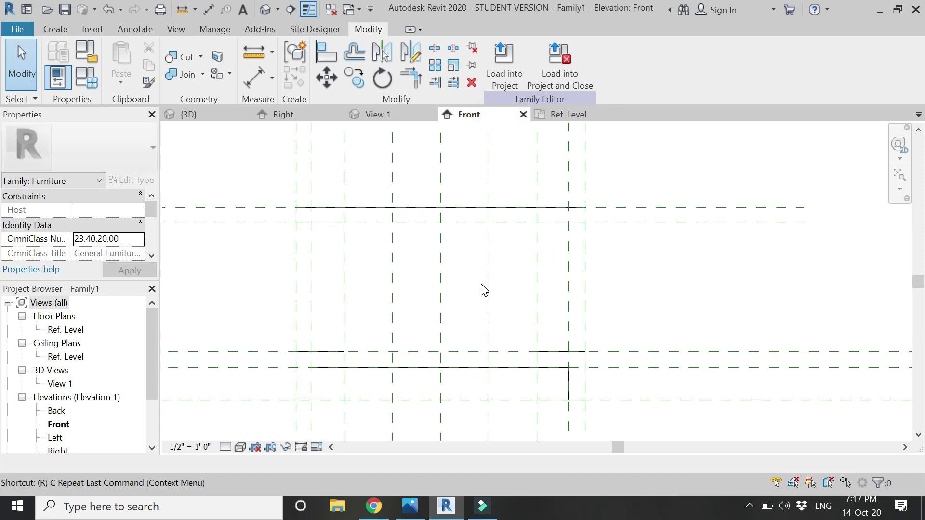
key(p)
click(513, 49)
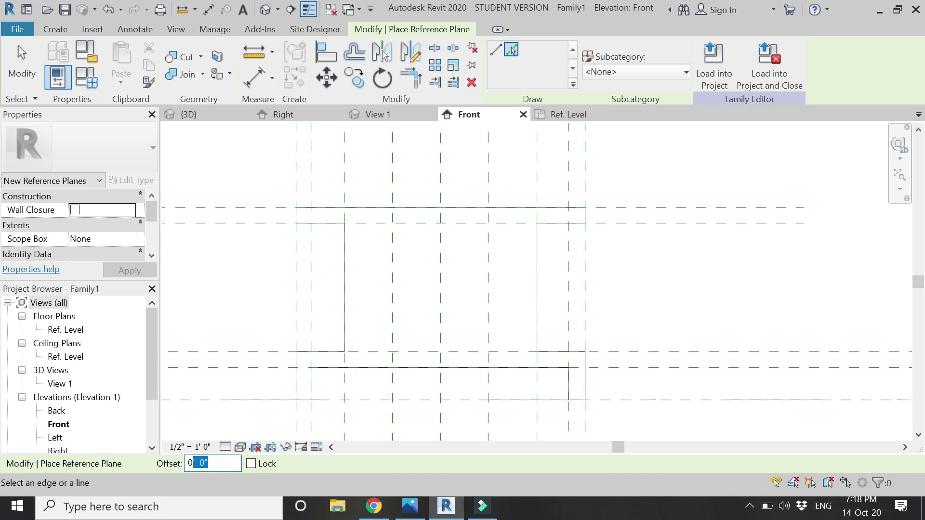
text(1")
key(Return)
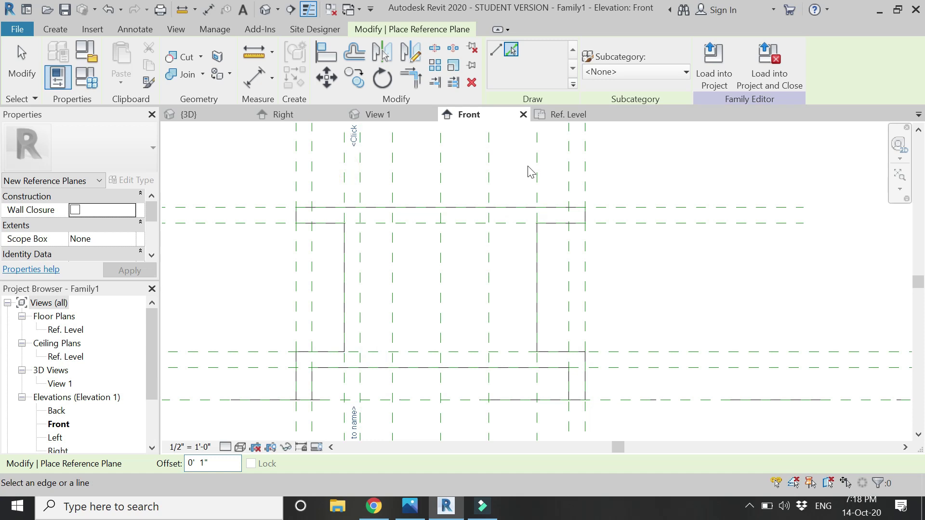
scroll(404, 321, down, 3)
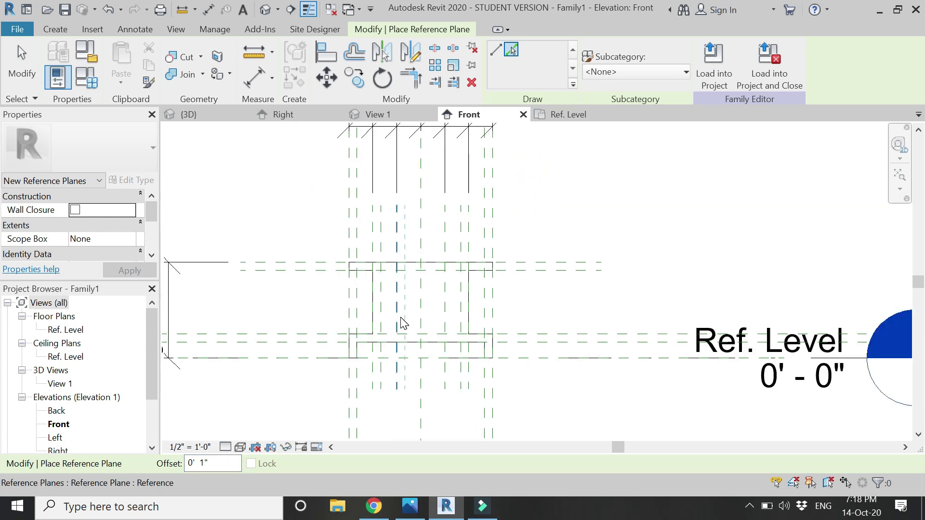
key(Escape)
key(Escape)
scroll(404, 323, up, 1)
Dimension the left outer pair of vertical reference planes and set the view scale to 6" = 1'-0".
click(256, 80)
scroll(352, 290, up, 3)
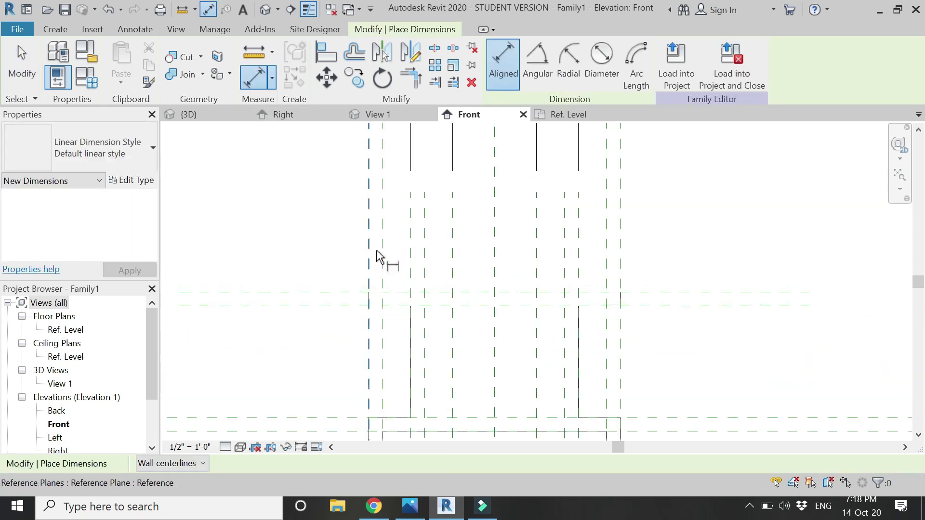
click(378, 254)
click(372, 244)
click(299, 190)
click(190, 447)
click(188, 43)
Dimension and lock the upper horizontal plane pair and both vertical pairs at the recessed edges.
click(322, 293)
click(323, 307)
click(292, 332)
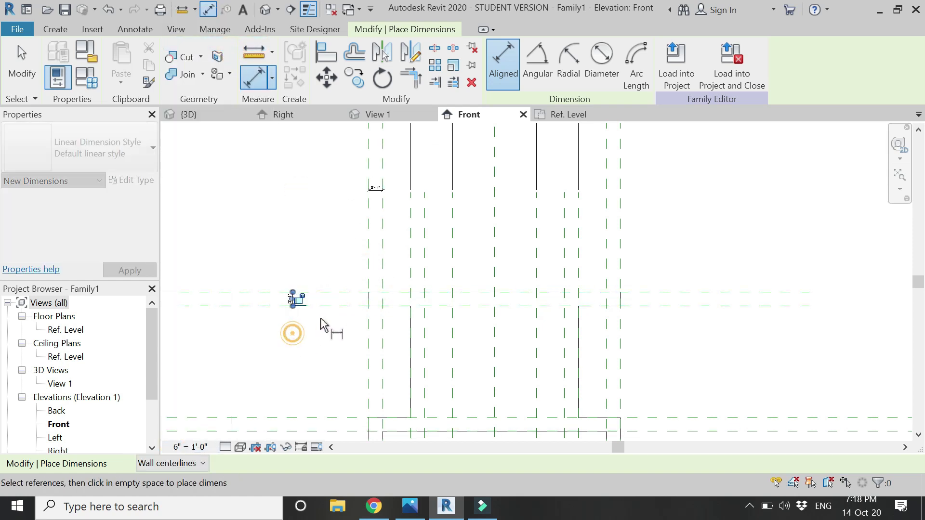
click(410, 263)
click(425, 256)
click(414, 239)
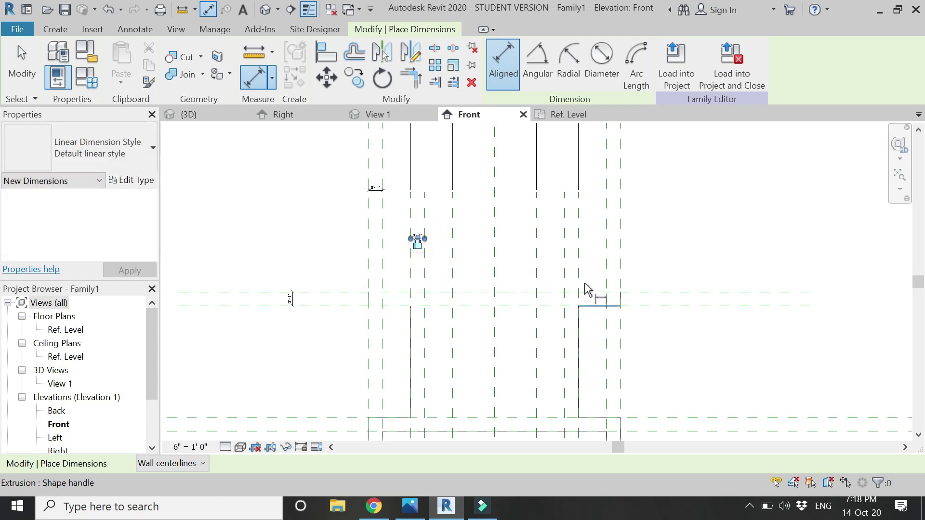
scroll(580, 267, up, 2)
click(579, 264)
click(562, 260)
click(503, 234)
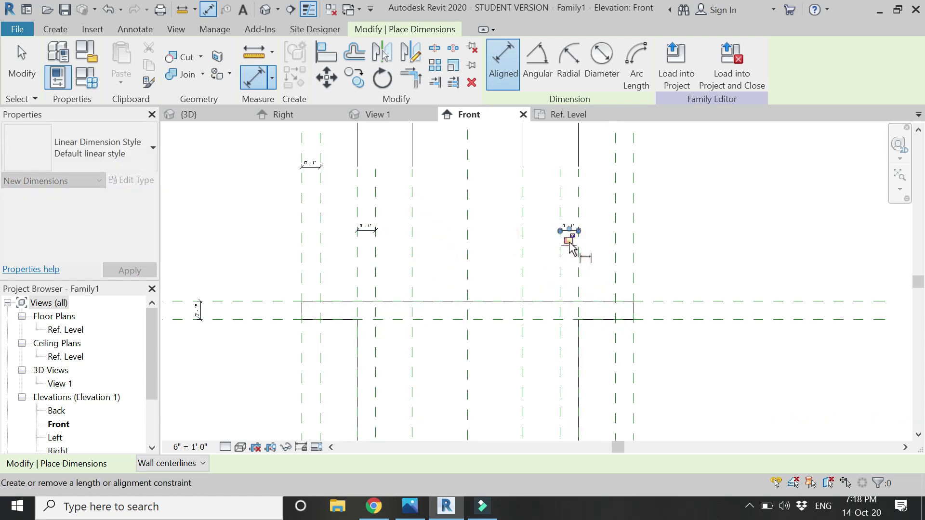
Dimension and lock the right outer pair of vertical reference planes and the horizontal pair at the base slab.
click(616, 256)
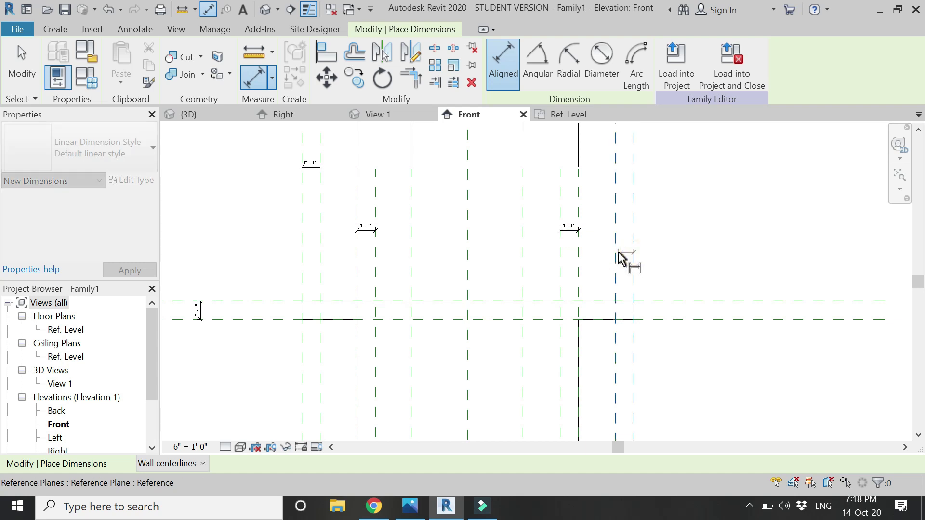
scroll(591, 201, down, 3)
scroll(606, 356, up, 3)
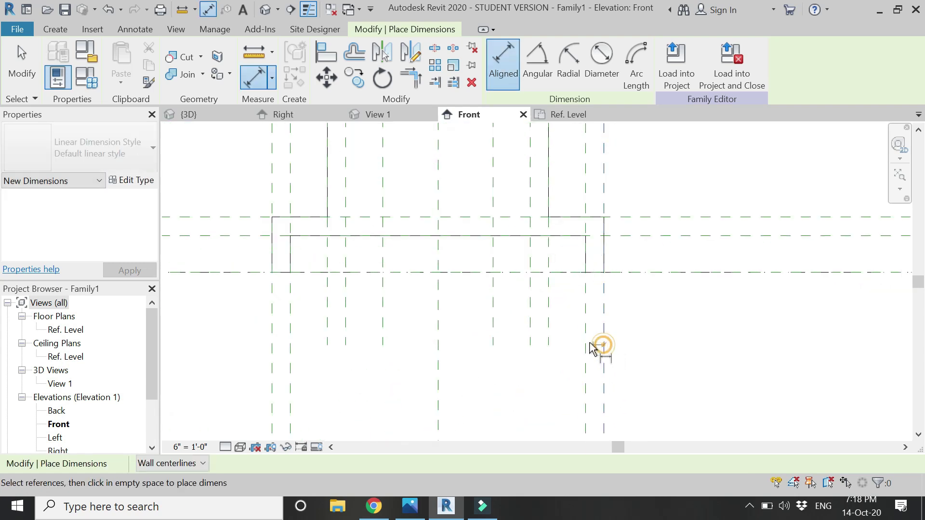
click(603, 345)
click(586, 341)
click(564, 332)
click(669, 217)
click(678, 236)
click(685, 337)
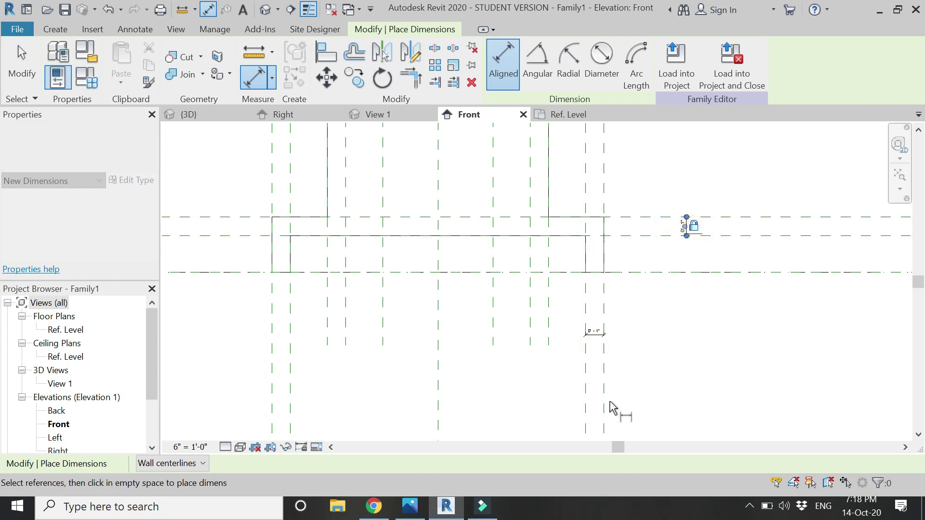
scroll(611, 408, down, 3)
key(Escape)
key(Escape)
scroll(470, 210, up, 2)
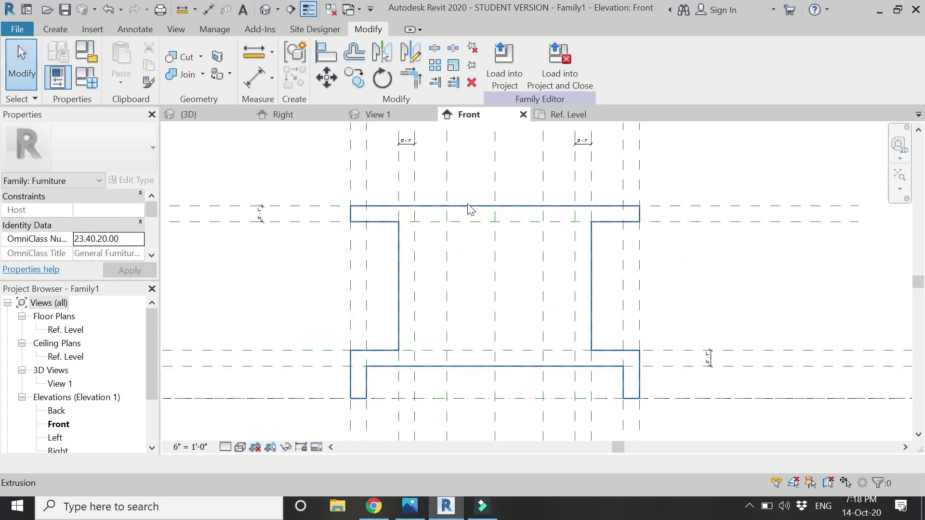
Start a void extrusion in the Front elevation and pick the solid extrusion's front face as its work plane.
click(55, 29)
click(211, 81)
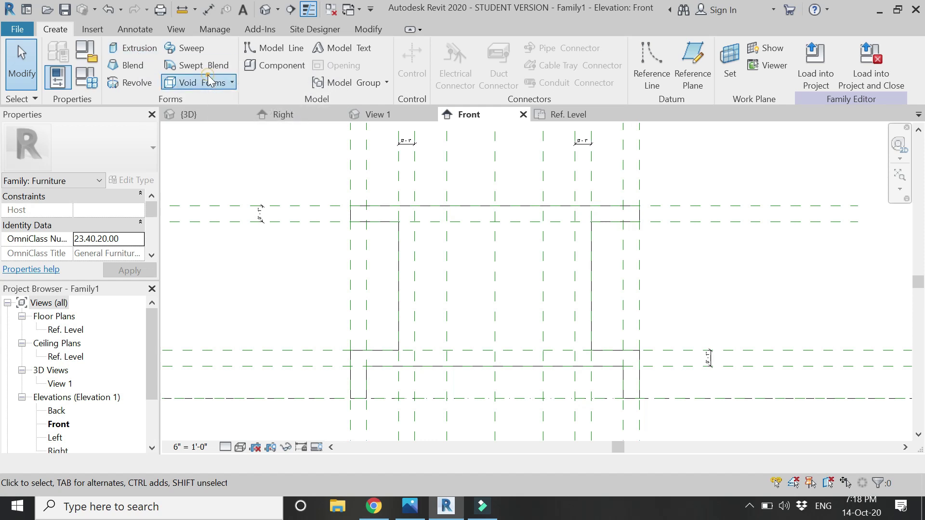
click(208, 106)
click(626, 65)
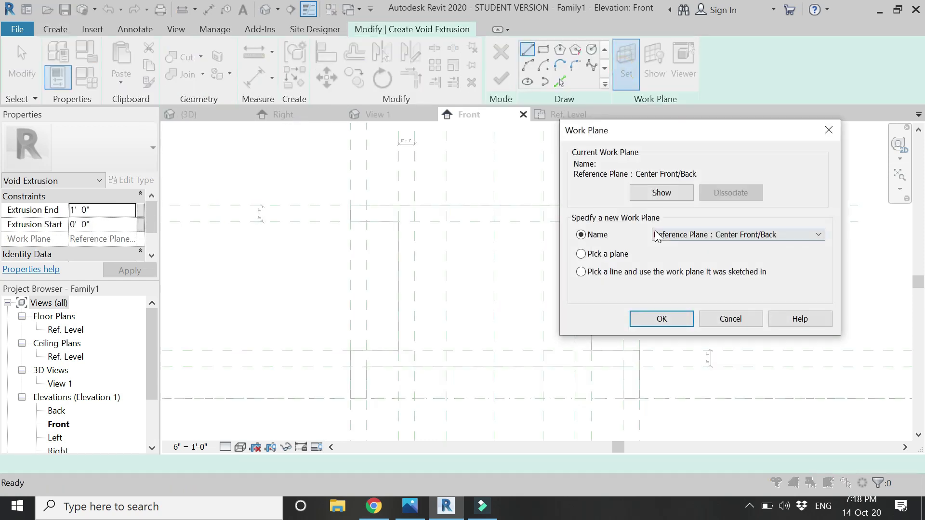
click(661, 319)
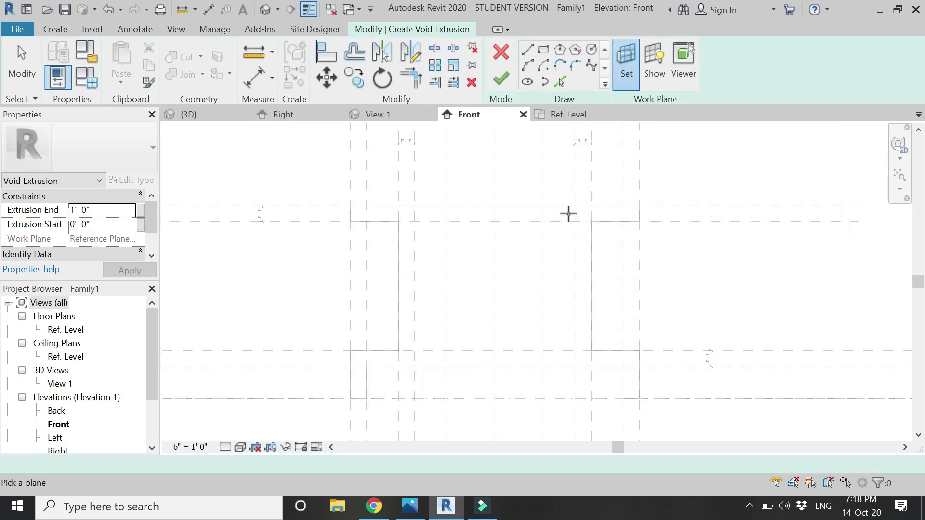
click(563, 208)
Sketch a 10" by 8" rectangle between the inner vertical planes and the two shelf edges, lock it to the planes, and finish the void.
click(542, 49)
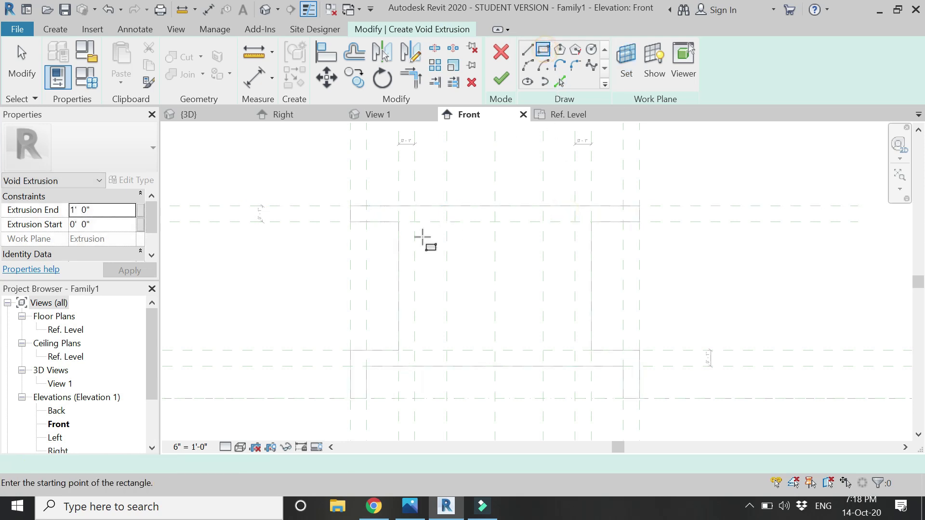
click(415, 222)
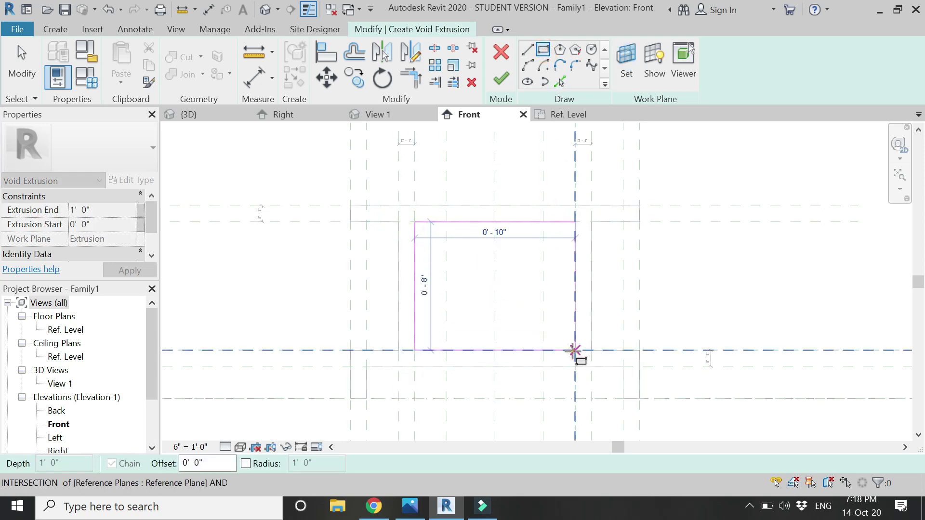
click(575, 351)
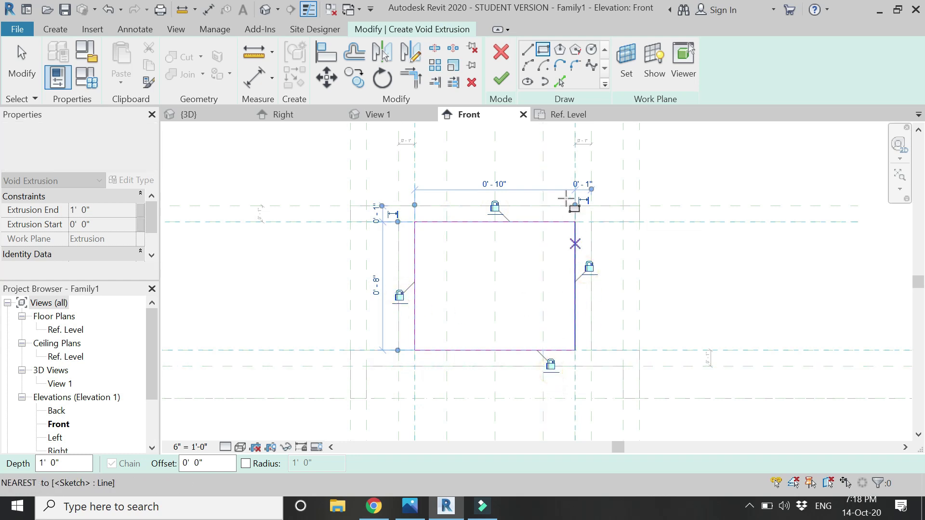
key(Escape)
key(Escape)
click(502, 78)
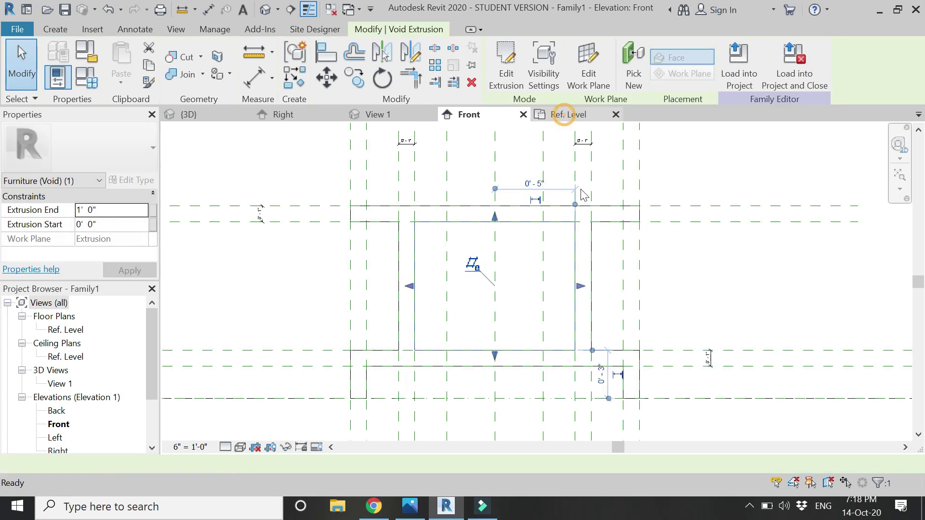
In the Ref. Level plan, pull the void's rear edge to just inside the back of the solid.
click(564, 114)
click(493, 223)
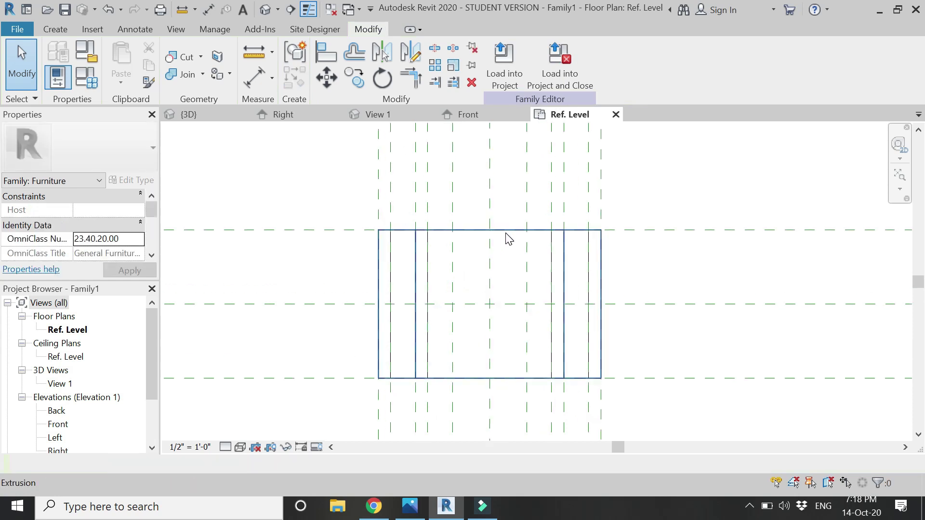
click(507, 237)
drag(491, 221, 491, 241)
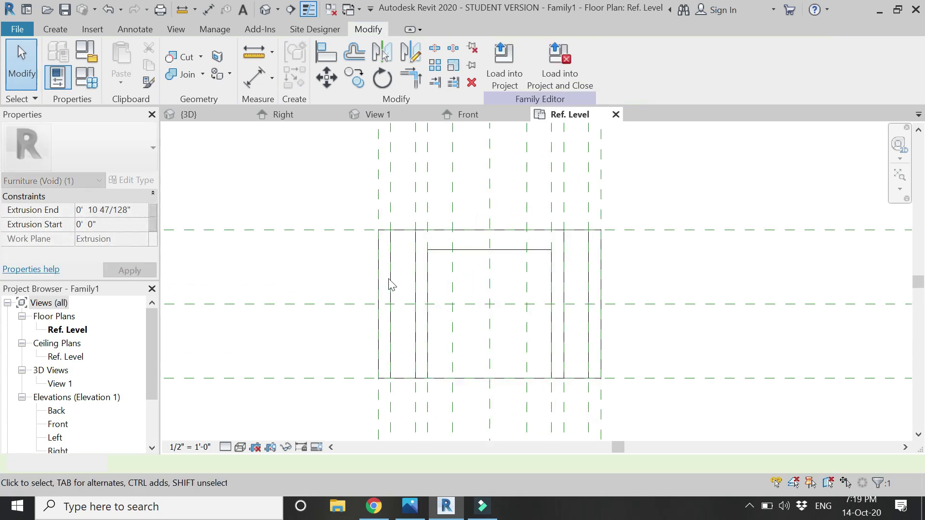
Add a horizontal reference plane offset 1" inward from the rear reference plane in the Ref. Level plan.
click(316, 284)
key(r)
key(p)
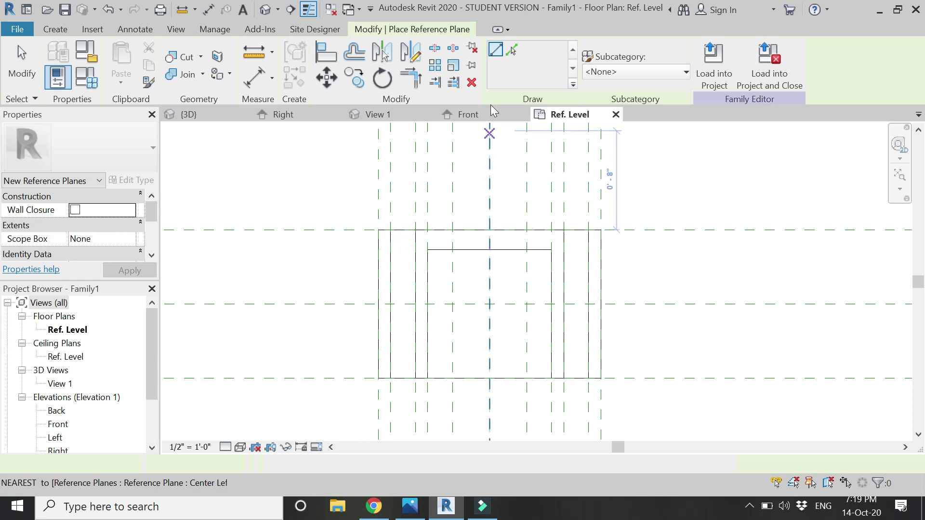
click(511, 51)
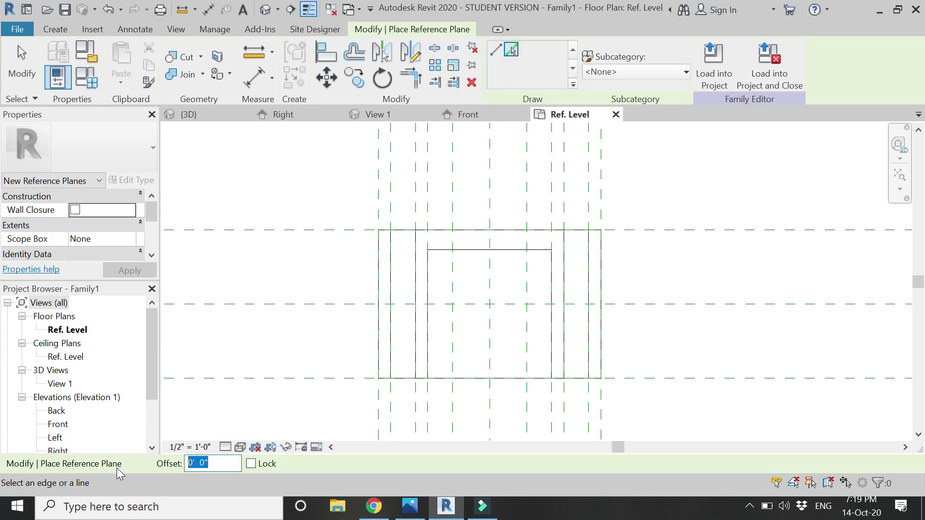
click(331, 236)
Dimension and lock the distance between the rear reference plane and the new plane in front of it.
key(d)
key(i)
scroll(323, 212, up, 2)
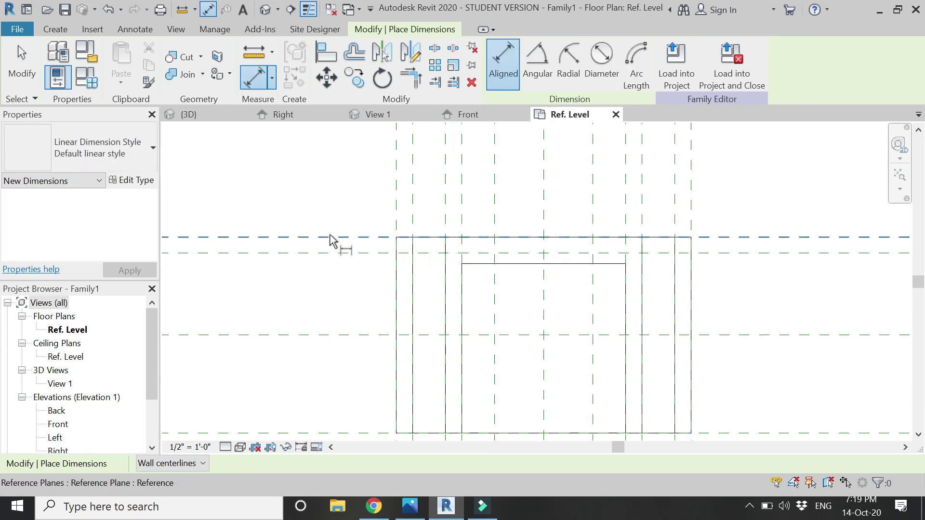
click(330, 239)
click(320, 253)
click(227, 289)
click(326, 242)
key(Escape)
key(Escape)
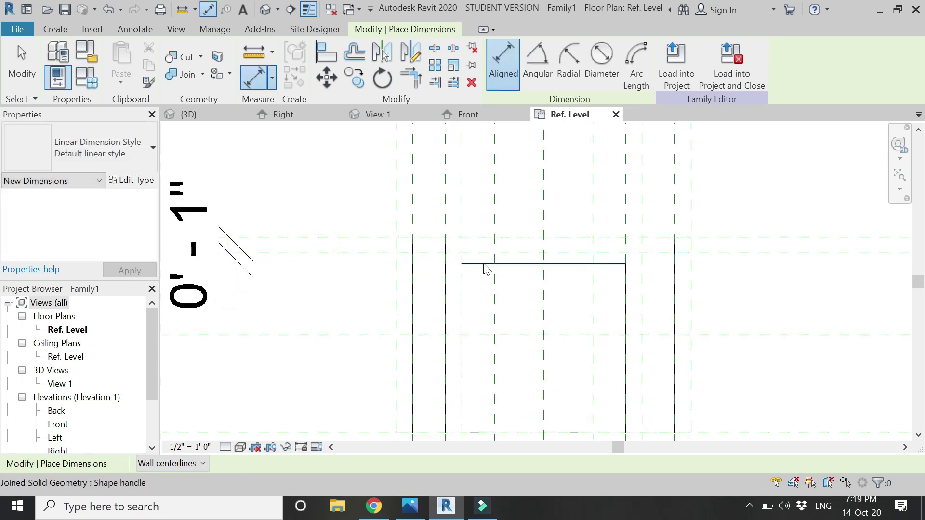
Align the void's rear edge to the inner rear reference plane.
key(a)
key(l)
click(503, 264)
key(Escape)
In the Front elevation, add reference planes offset 1/8" inward from all four edges of the rectangular opening.
click(467, 114)
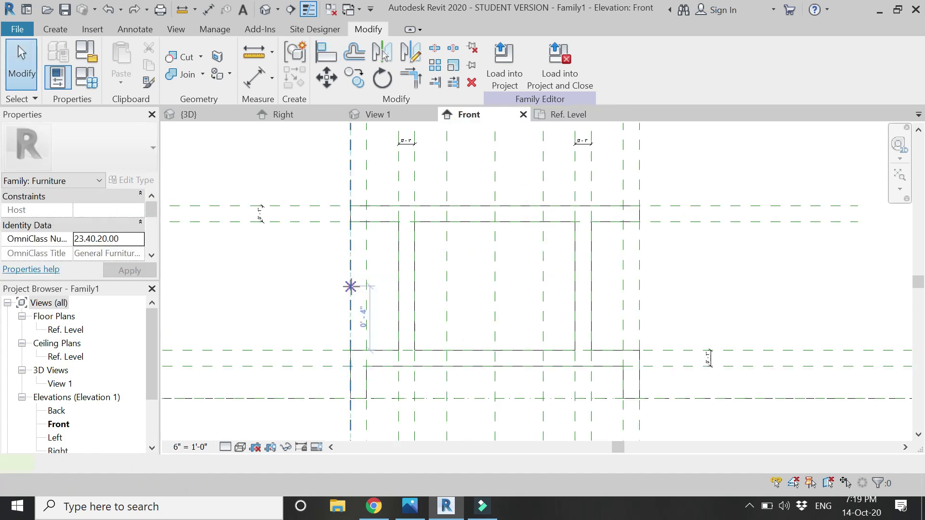
key(r)
key(p)
click(507, 51)
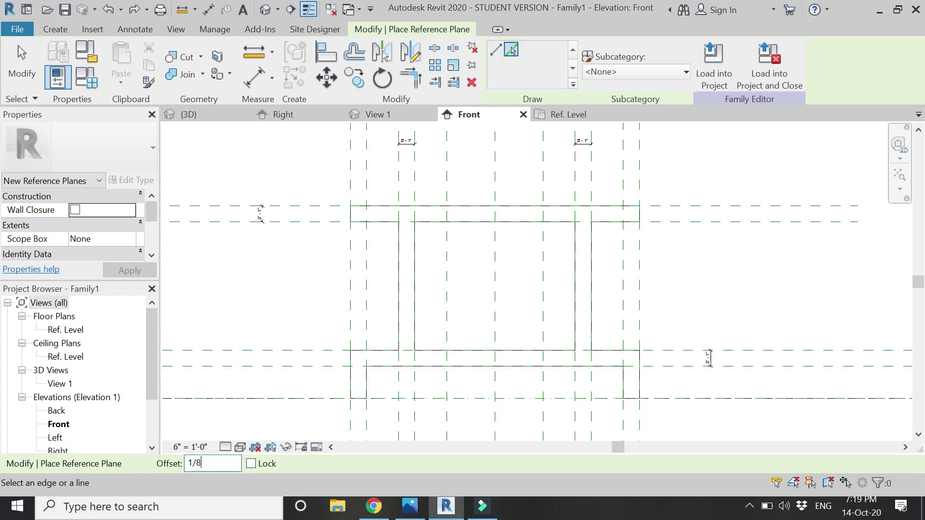
scroll(413, 178, up, 3)
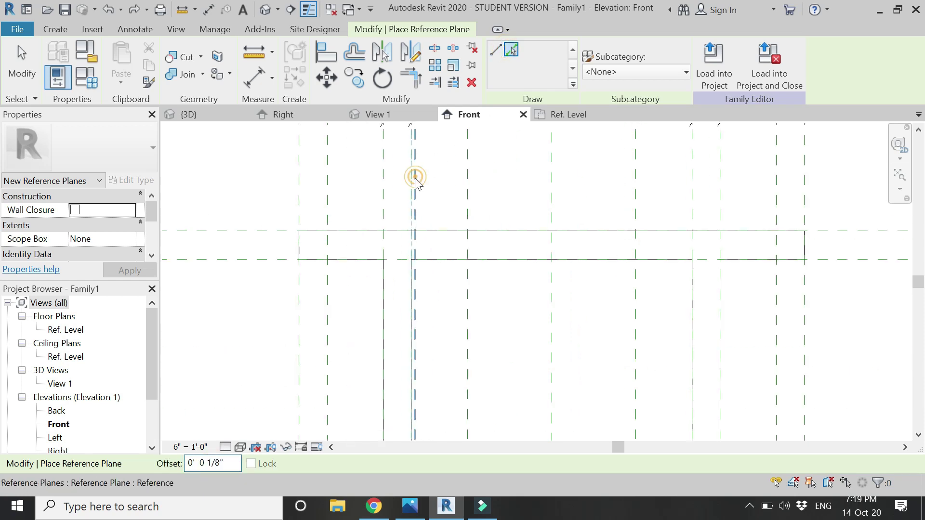
click(266, 261)
click(693, 197)
middle_drag(692, 196, 732, 333)
scroll(732, 333, down, 1)
click(741, 339)
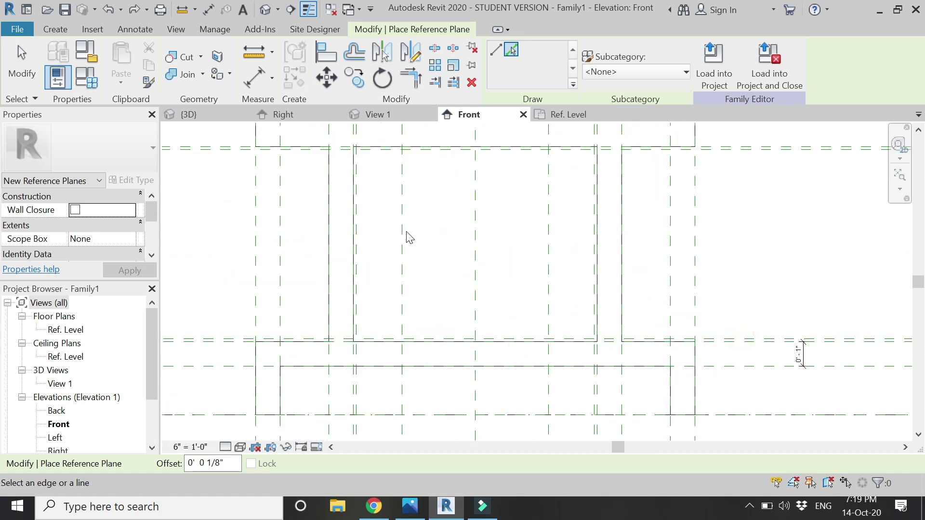
Dimension and lock the 1/8" reference plane pairs at the opening's left and upper edges.
click(258, 81)
scroll(377, 238, down, 2)
scroll(382, 169, up, 4)
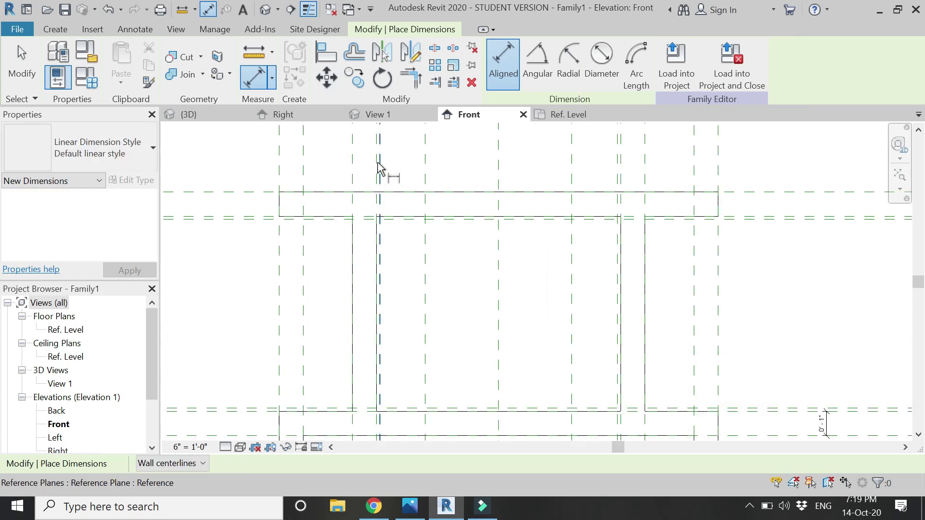
click(376, 156)
click(360, 149)
scroll(361, 269, down, 2)
scroll(299, 253, up, 2)
click(299, 249)
click(300, 305)
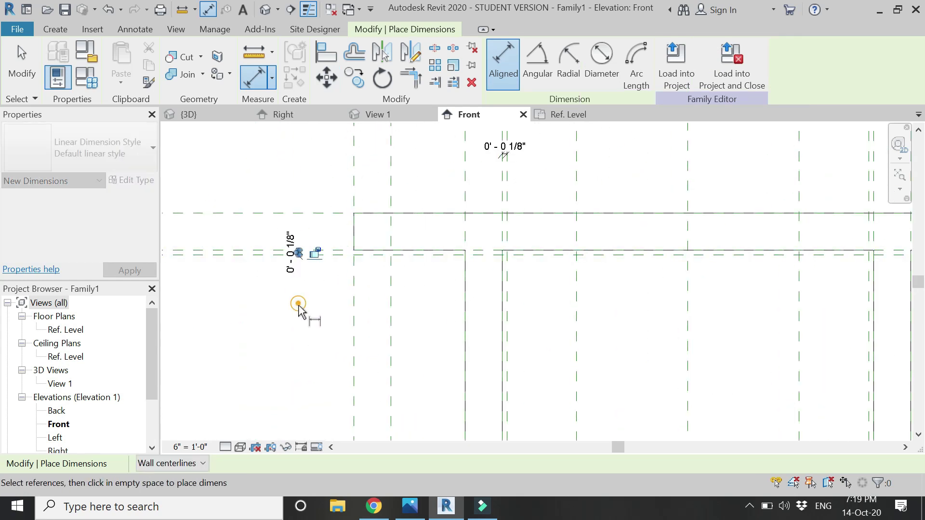
Dimension and lock the 1/8" reference plane pairs at the opening's lower and right edges.
scroll(287, 171, down, 2)
scroll(593, 317, up, 3)
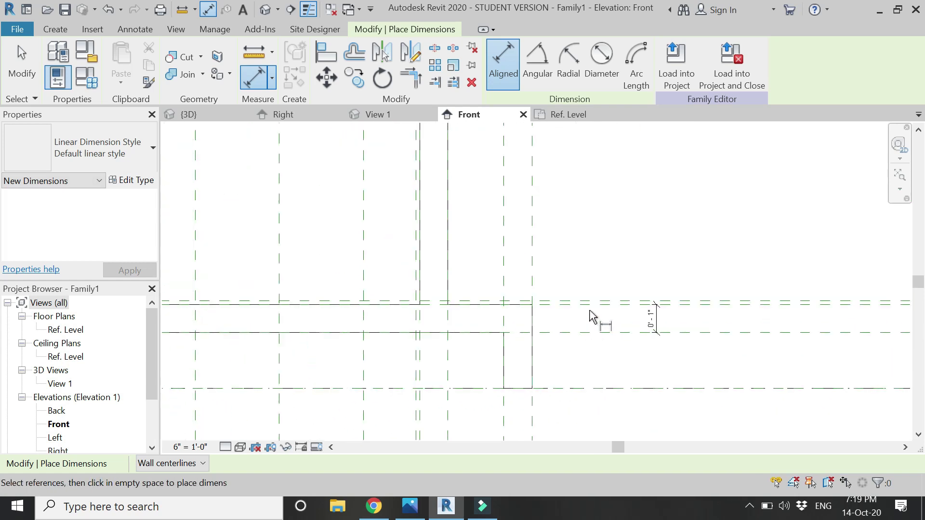
click(597, 303)
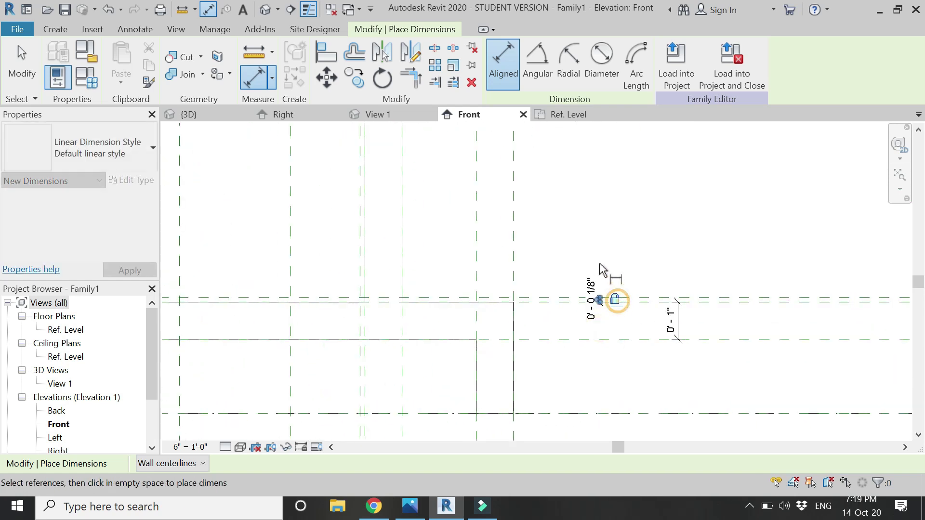
scroll(578, 285, down, 2)
scroll(477, 395, up, 2)
click(458, 385)
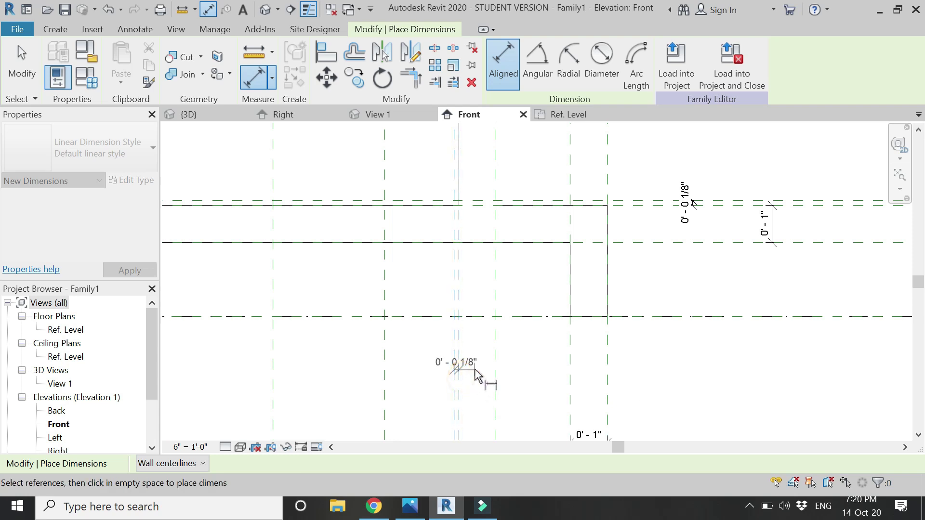
click(465, 386)
scroll(506, 400, down, 3)
key(Escape)
key(Escape)
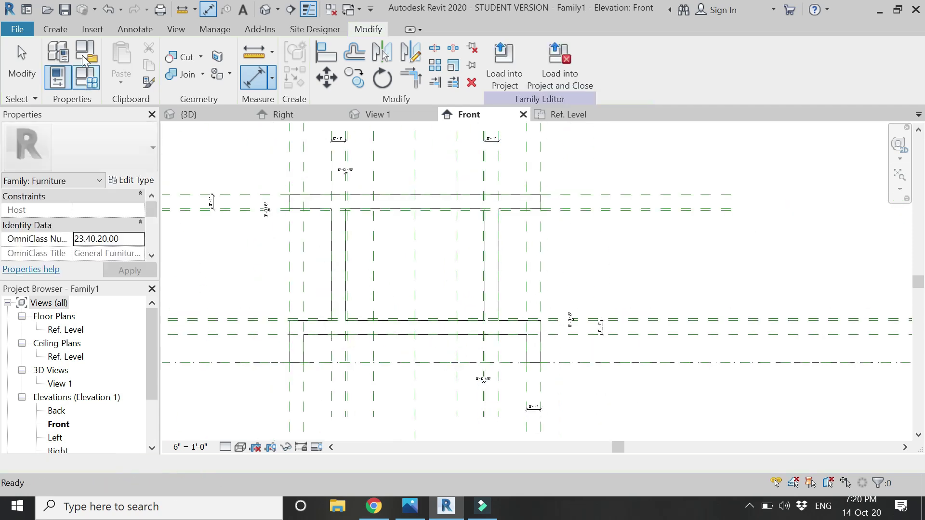
Start a solid extrusion and pick the front face of the existing extrusion as its work plane.
click(66, 29)
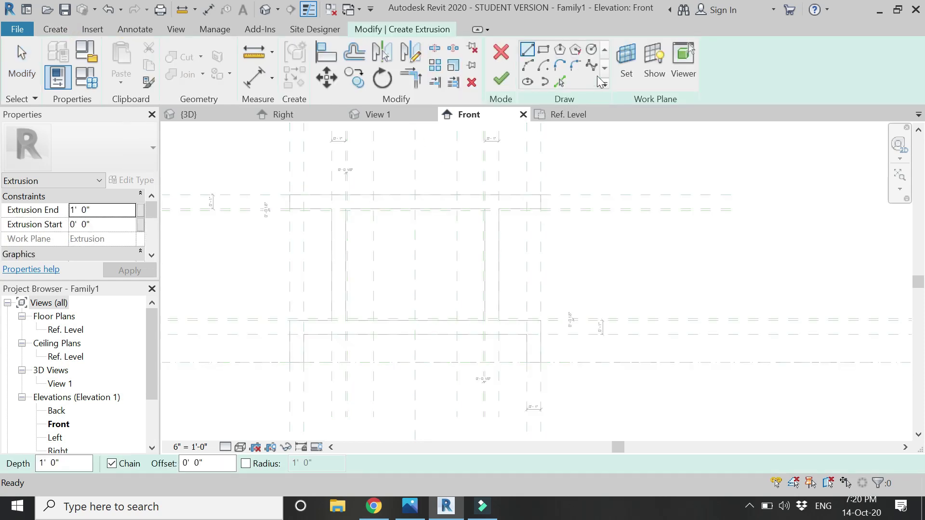
click(635, 65)
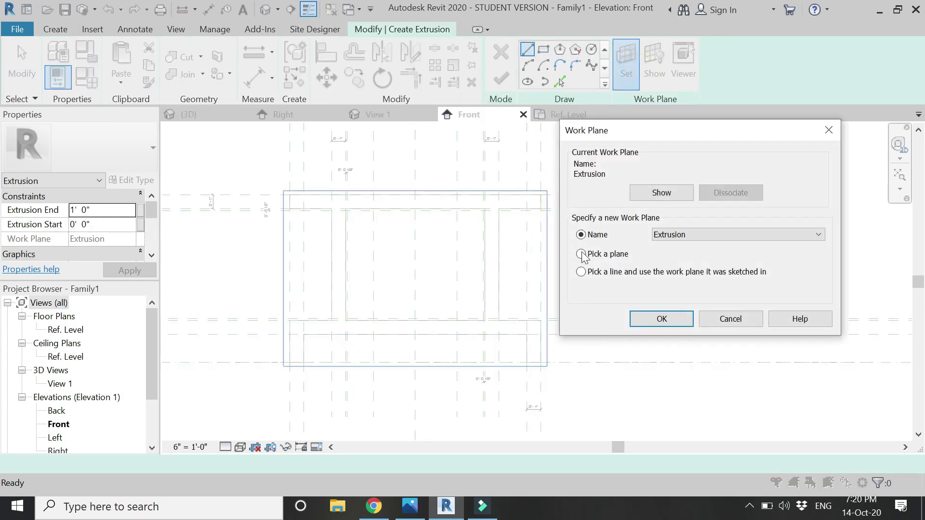
click(634, 318)
scroll(520, 276, up, 1)
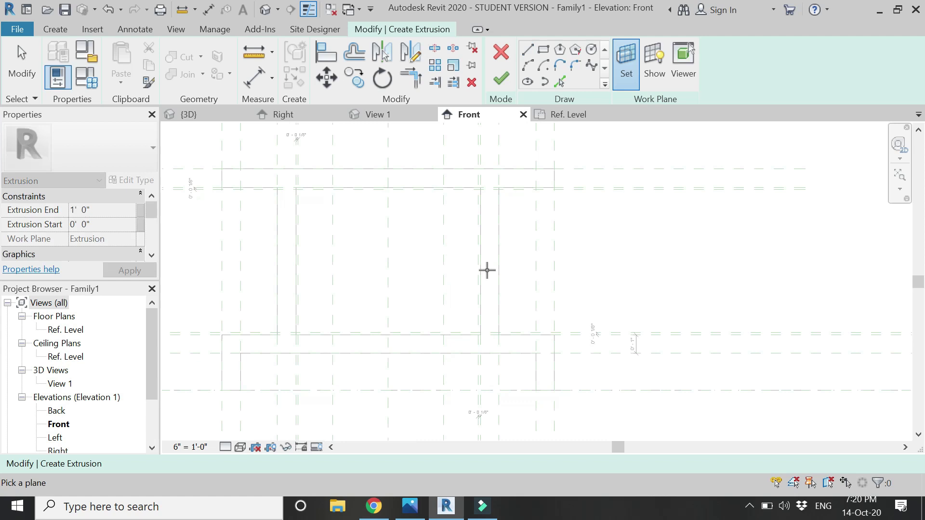
click(484, 269)
Sketch a 9 3/4" by 7 3/4" rectangle on the 1/8" offset reference planes and lock all four sides to them.
scroll(297, 192, up, 2)
click(297, 183)
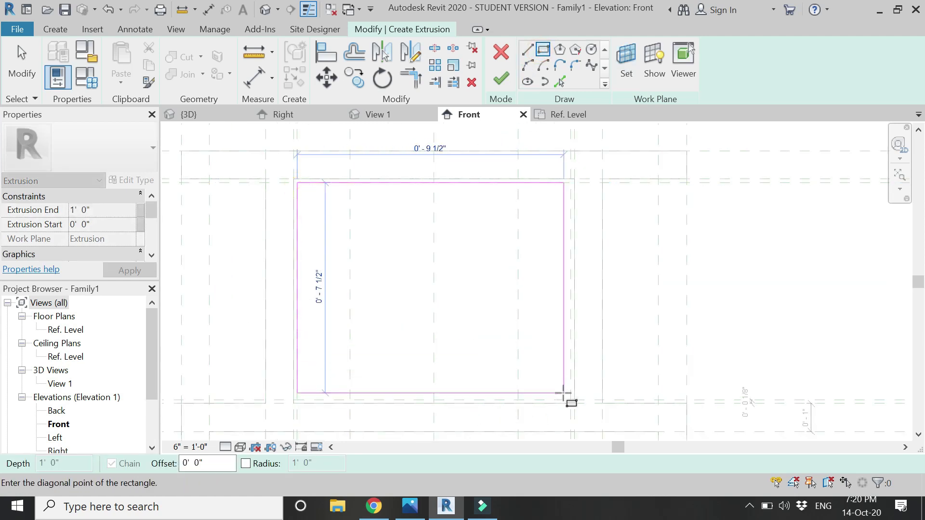
click(569, 396)
click(525, 201)
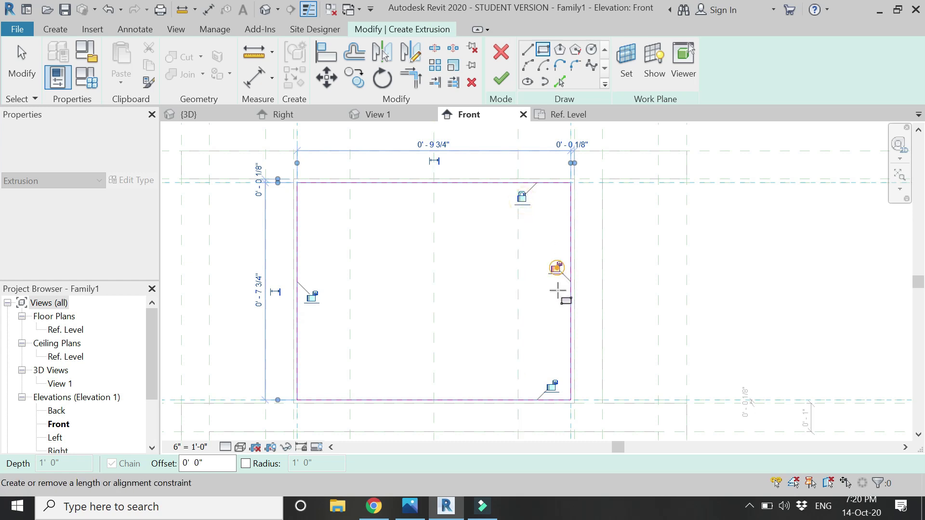
click(557, 268)
click(552, 385)
click(311, 297)
key(Escape)
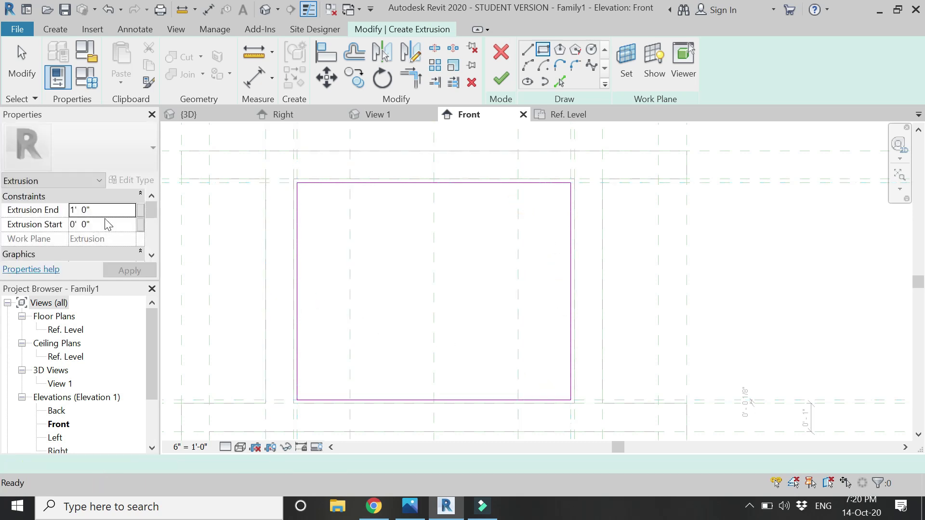
Set the extrusion end to -1", finish the panel extrusion, and check its position in the Ref. Level plan.
click(105, 209)
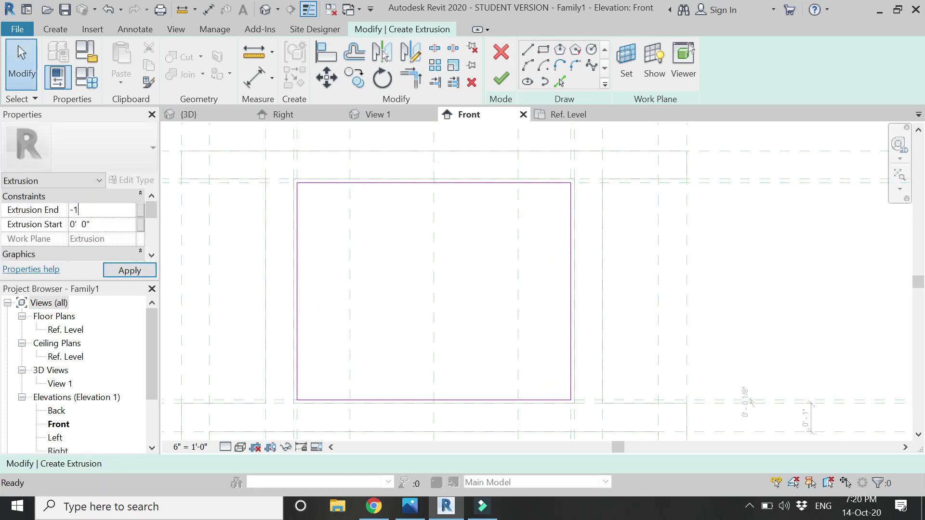
click(501, 78)
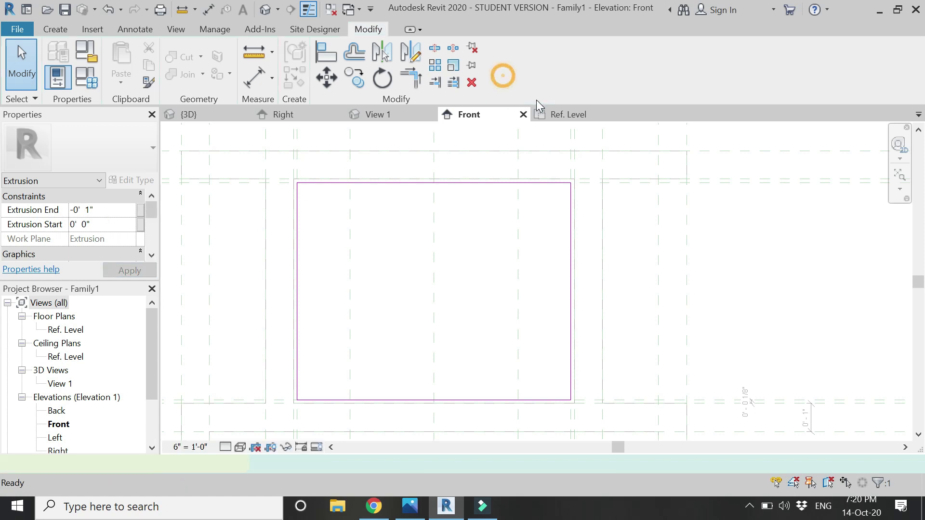
click(554, 115)
scroll(543, 317, down, 1)
scroll(496, 404, up, 1)
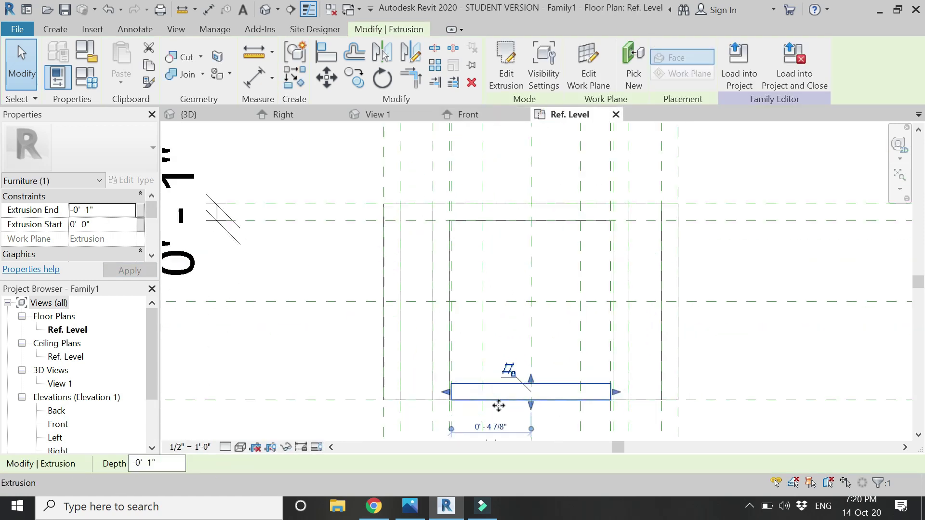
key(Escape)
Return to the Front elevation and change its visual style to a shaded display.
click(463, 116)
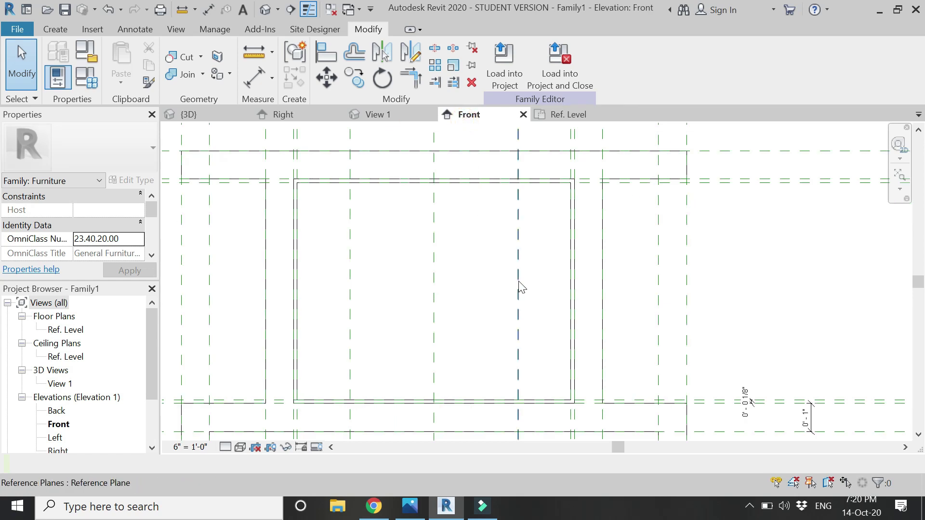
scroll(518, 285, down, 1)
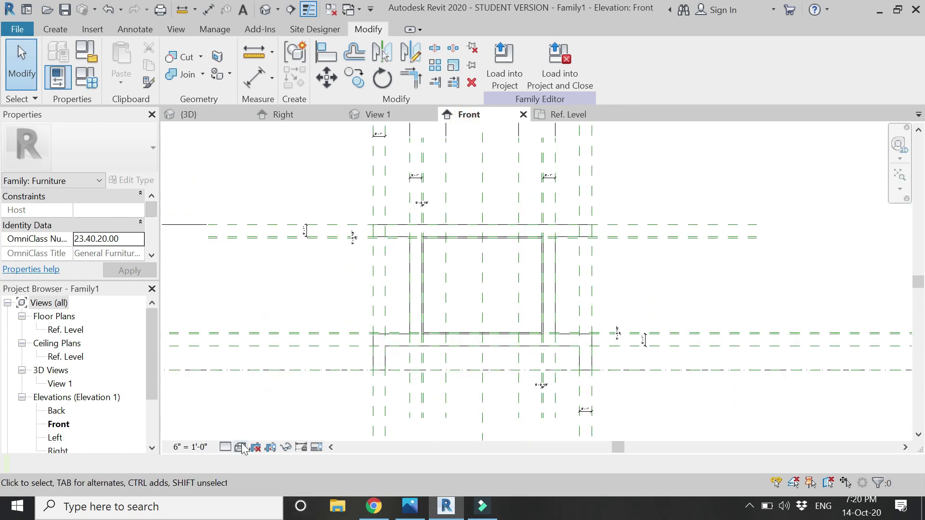
click(243, 448)
click(256, 387)
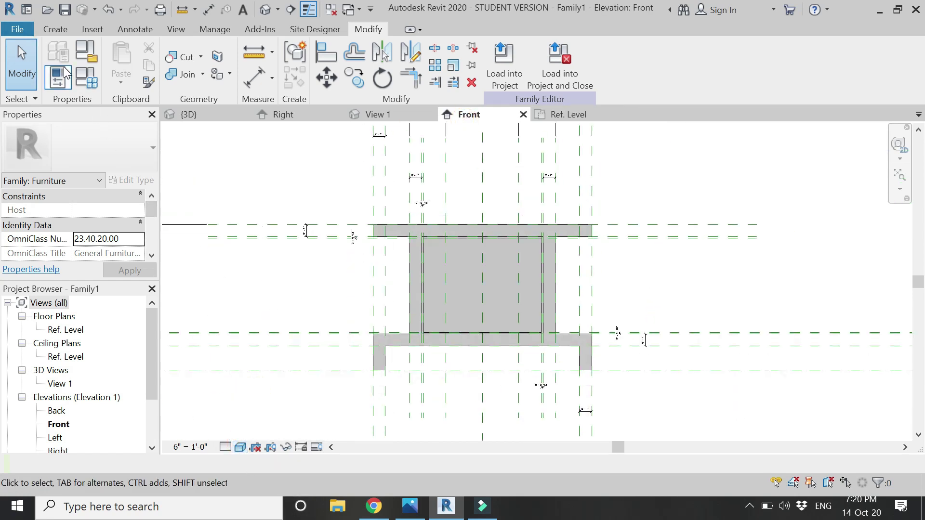
Open the recent Lamont_Knob_-_Hafele_-_13543931_-_34mm_18192.rfa family and load it into Family1.
click(18, 30)
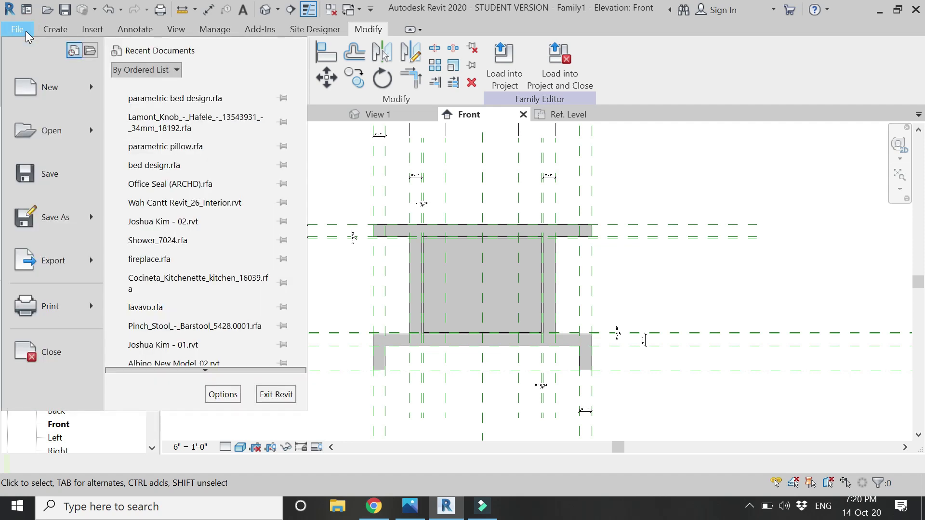
click(129, 118)
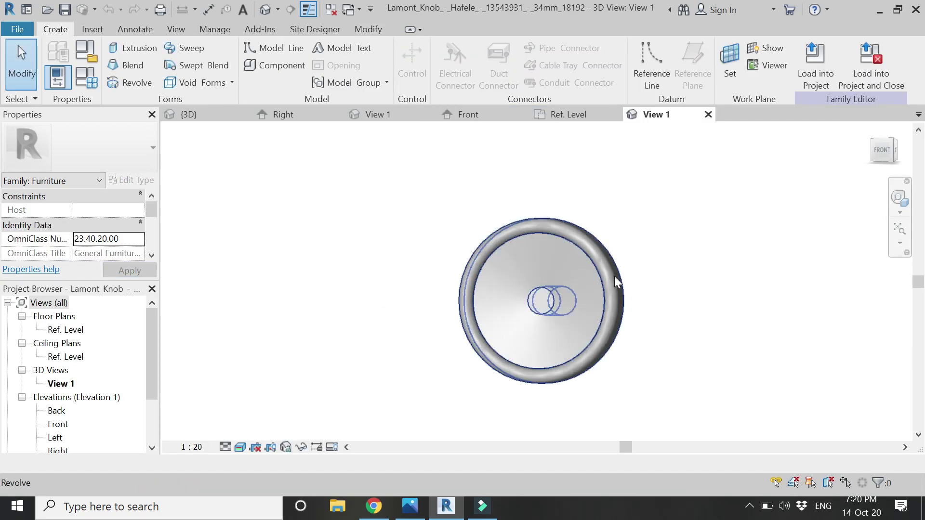
click(871, 79)
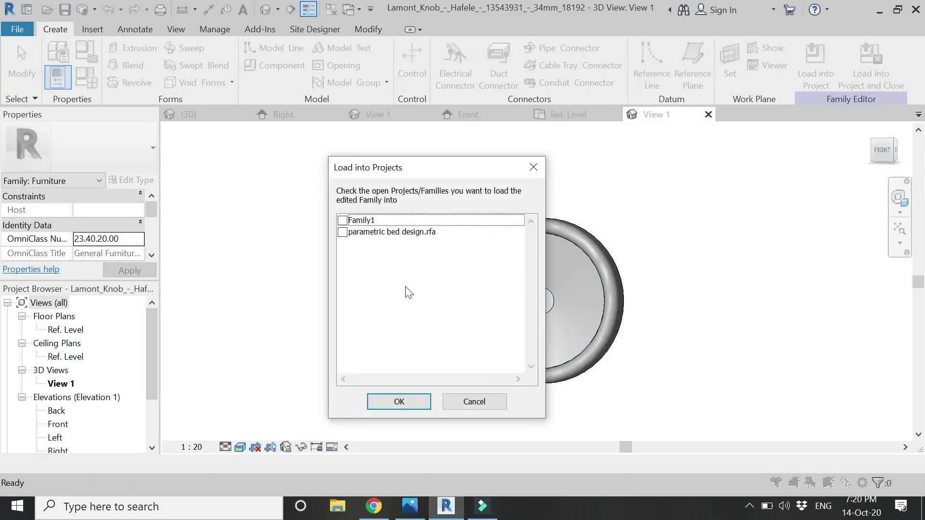
click(342, 221)
click(411, 403)
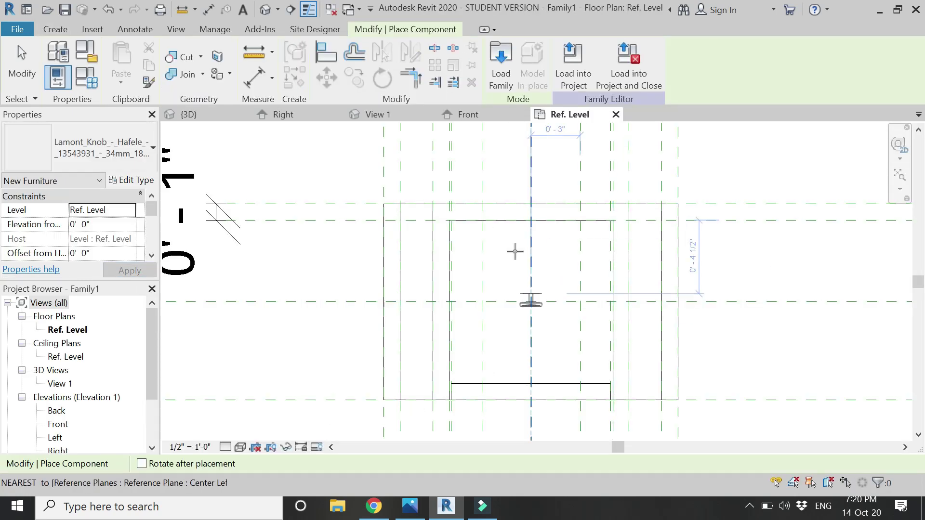
Place one knob in the Ref. Level plan where the centre plane meets the cabinet's front reference plane.
scroll(525, 309, up, 3)
click(539, 369)
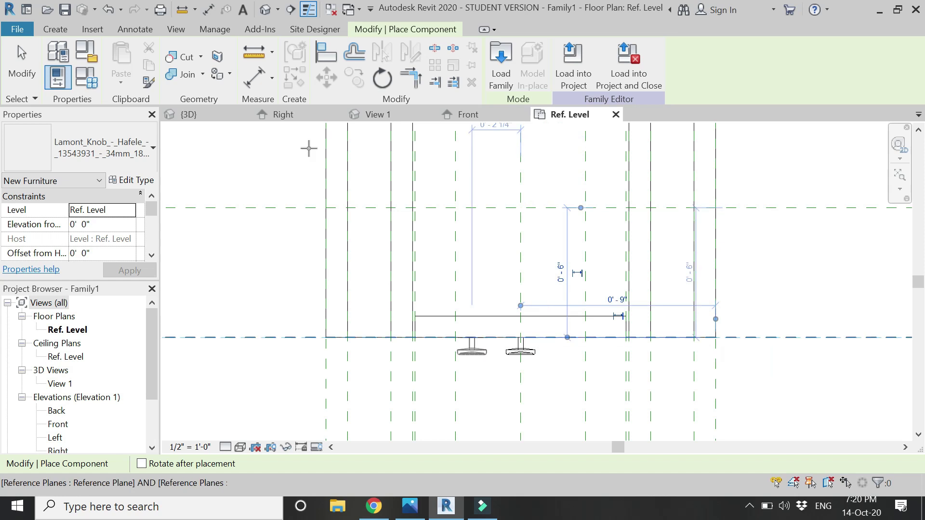
key(Escape)
key(Escape)
Align the back of the knob's stem to the front reference plane and lock the alignment.
key(a)
key(l)
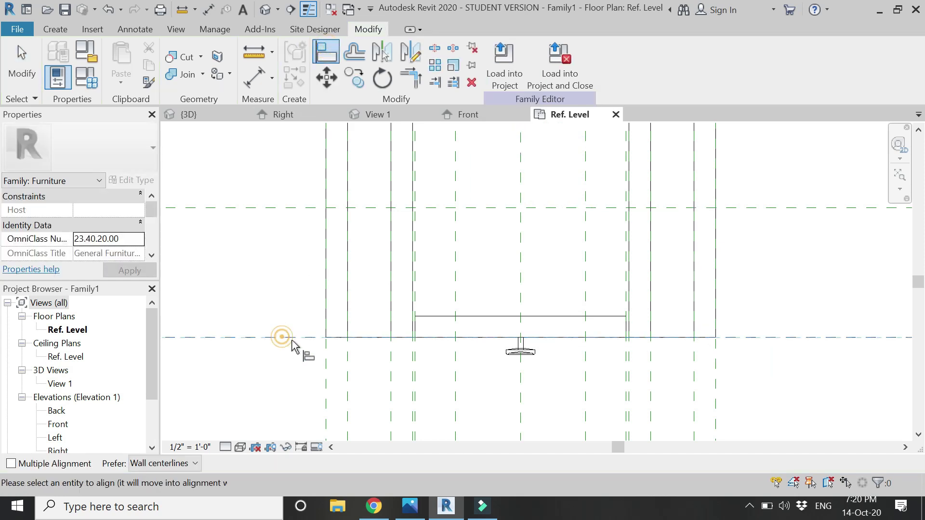
scroll(522, 349, up, 2)
click(514, 336)
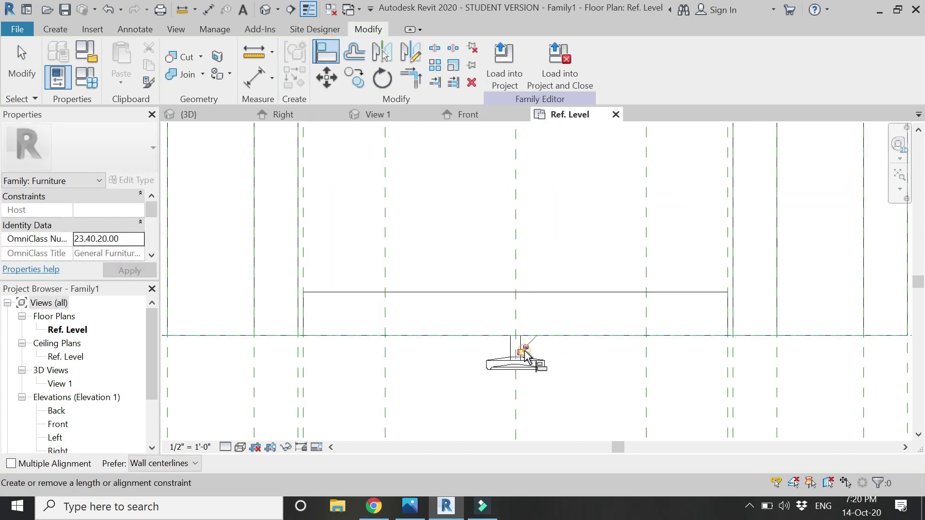
In the Front elevation, draw a horizontal reference plane across the middle of the front panel.
click(472, 117)
key(Escape)
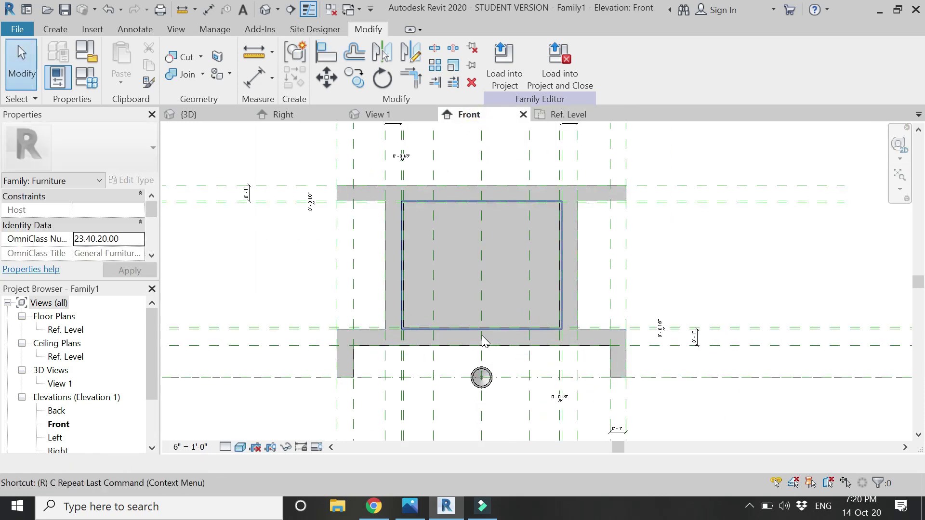
key(r)
key(p)
scroll(483, 338, down, 2)
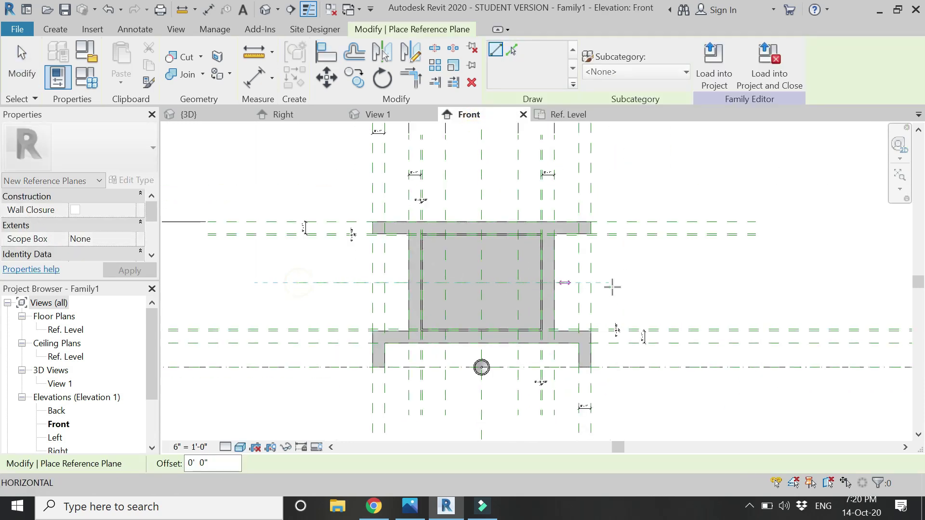
key(Escape)
Dimension from the opening's upper plane through the new horizontal plane to its lower plane, and make both segments equal.
key(d)
key(i)
scroll(289, 243, up, 2)
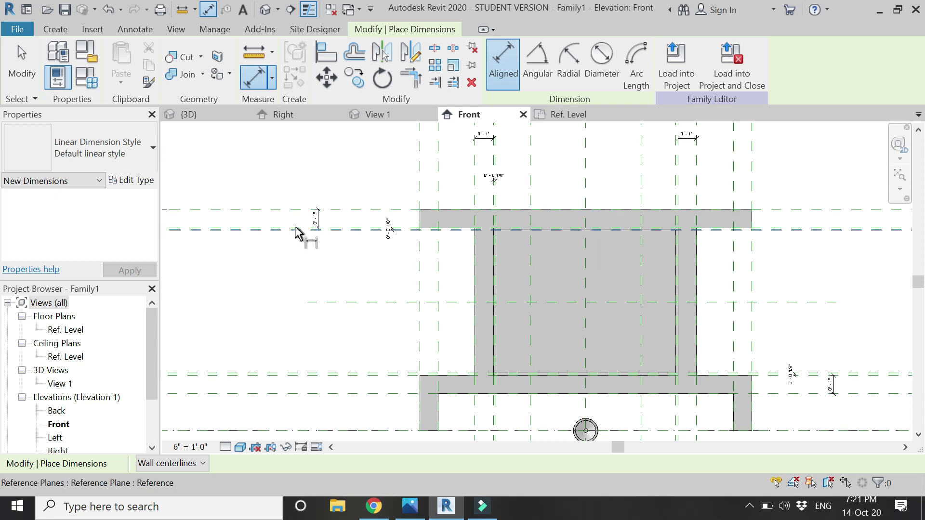
scroll(295, 233, up, 2)
click(295, 221)
scroll(295, 221, down, 1)
click(374, 300)
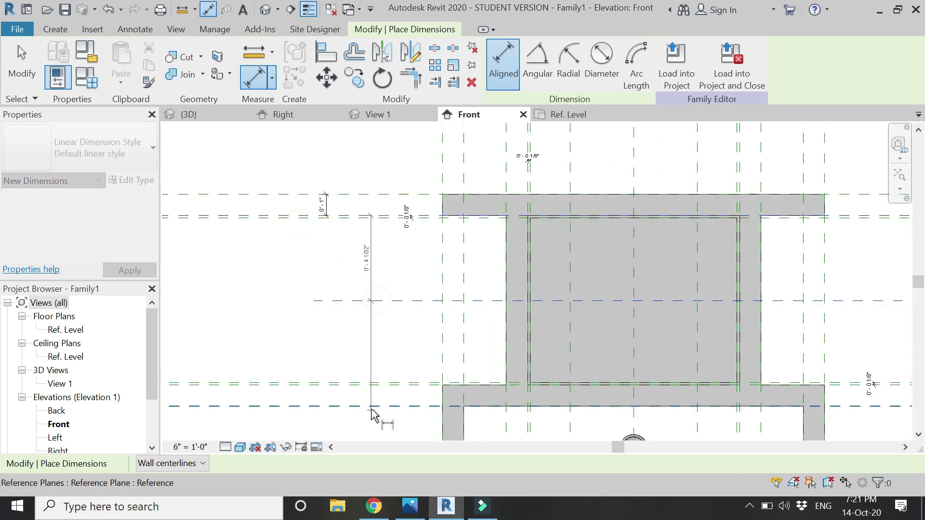
click(371, 383)
scroll(295, 337, up, 1)
click(262, 275)
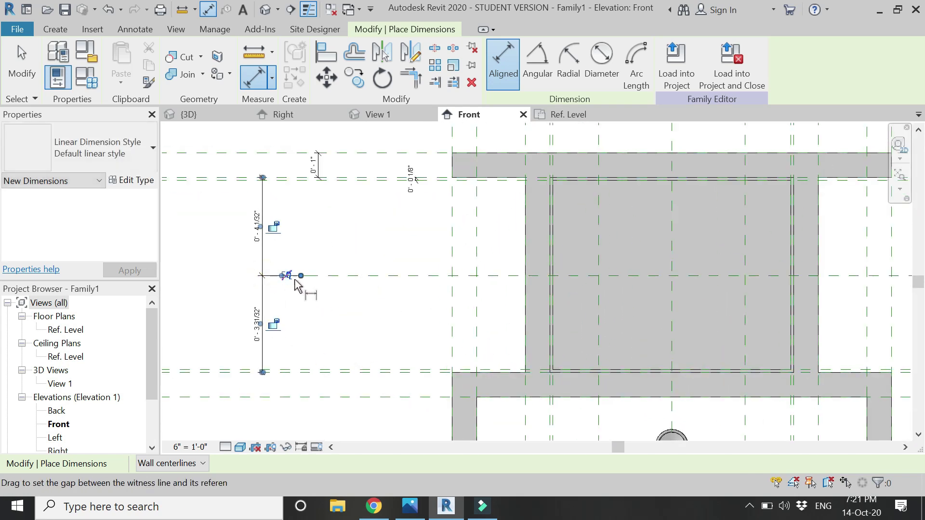
scroll(296, 284, up, 1)
scroll(289, 258, down, 1)
scroll(479, 326, down, 1)
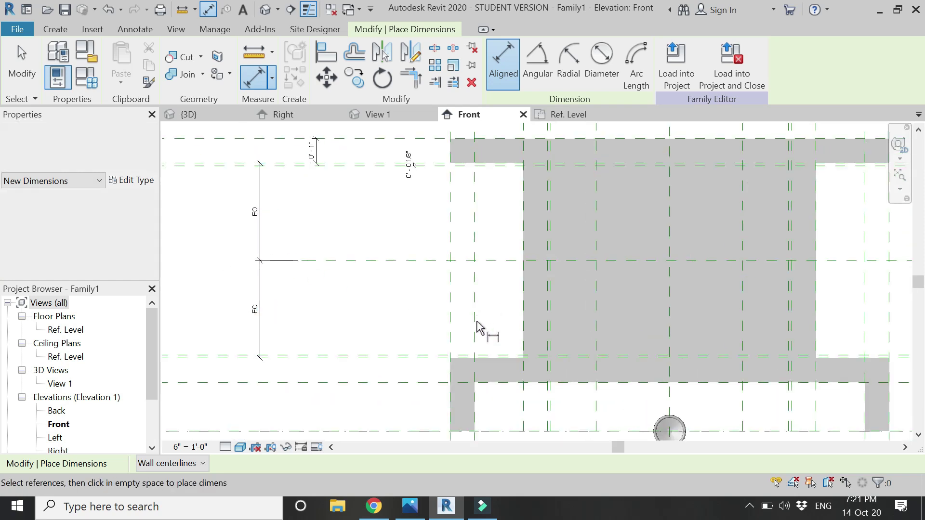
key(Escape)
Align the knob's horizontal centre to the new mid-height reference plane and lock it.
scroll(324, 274, down, 1)
click(326, 53)
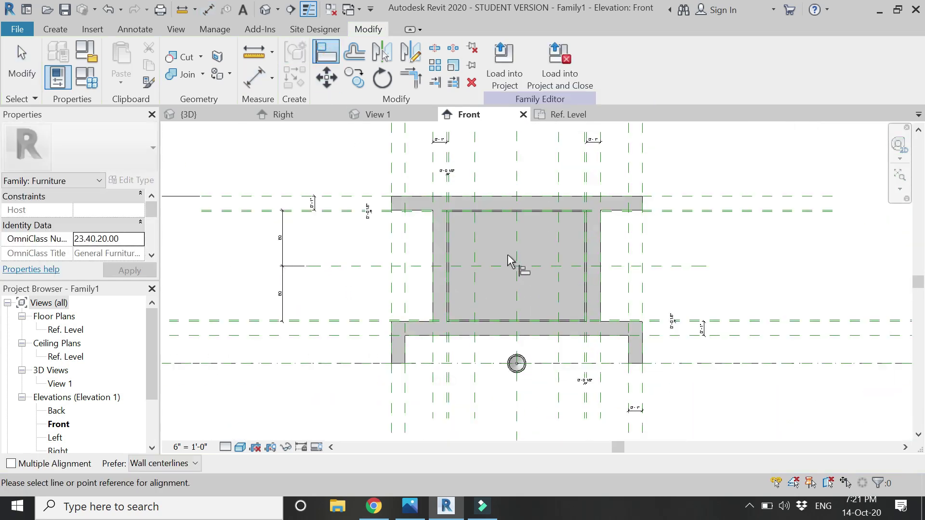
scroll(525, 267, up, 1)
click(539, 269)
scroll(538, 404, up, 2)
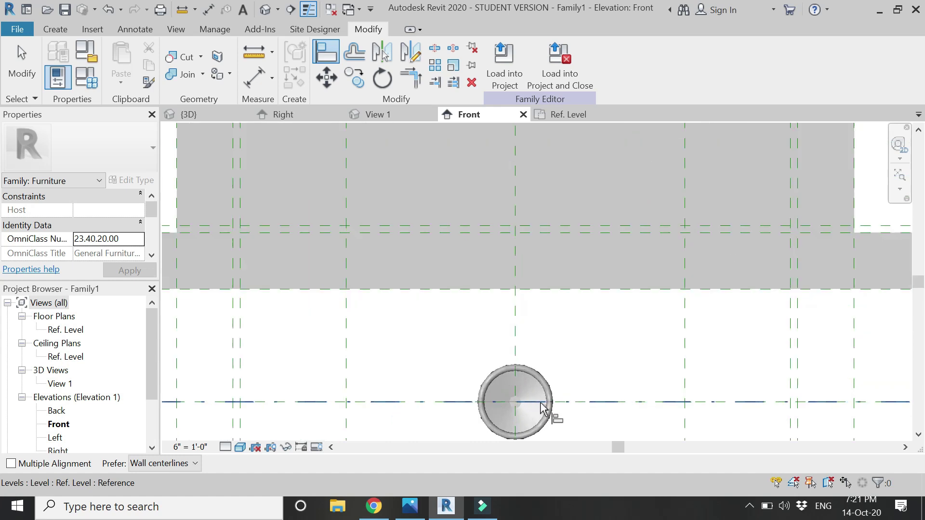
click(539, 408)
scroll(520, 270, down, 2)
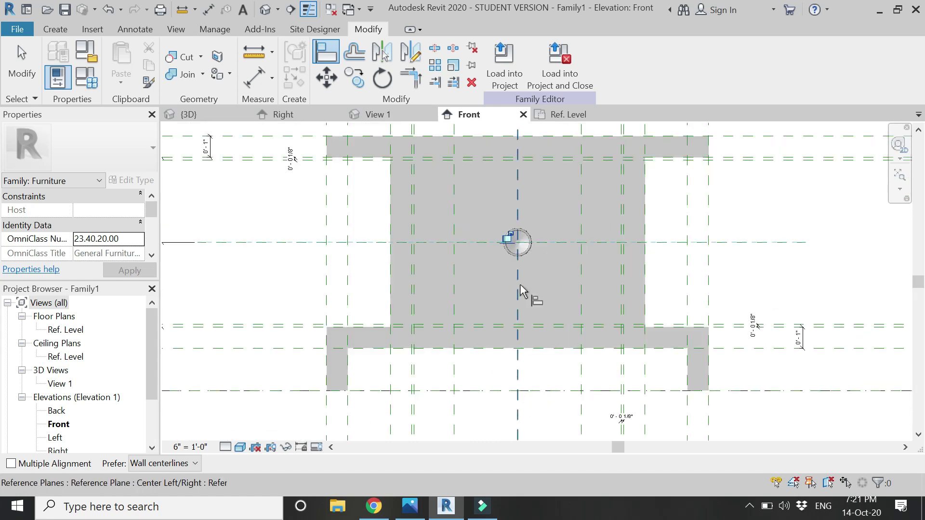
scroll(510, 245, up, 2)
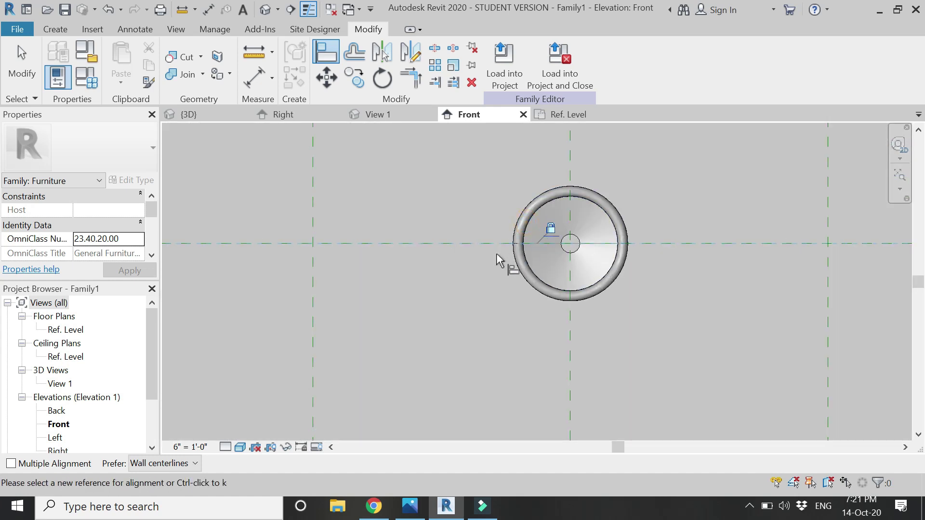
Align the knob's vertical centre to the Center (Left/Right) reference plane and lock it.
scroll(500, 260, down, 2)
scroll(539, 238, up, 2)
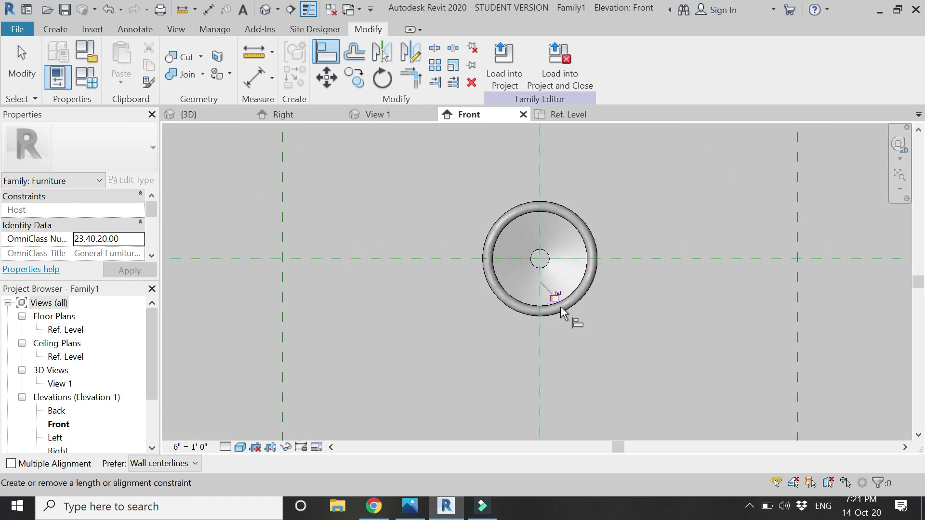
scroll(454, 284, down, 2)
key(Escape)
key(Escape)
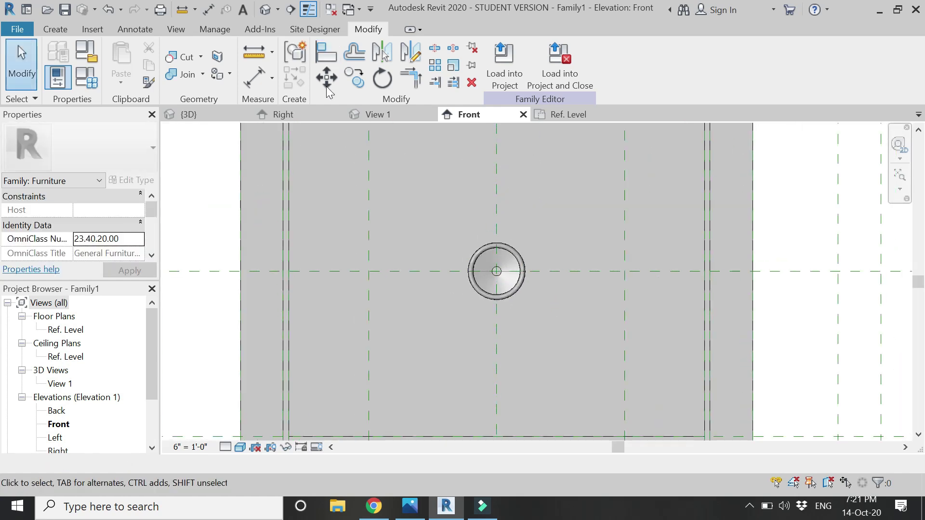
Test the family in the default 3D view with height 9" and lenght 2' 0", removing the conflicting constraints.
click(264, 9)
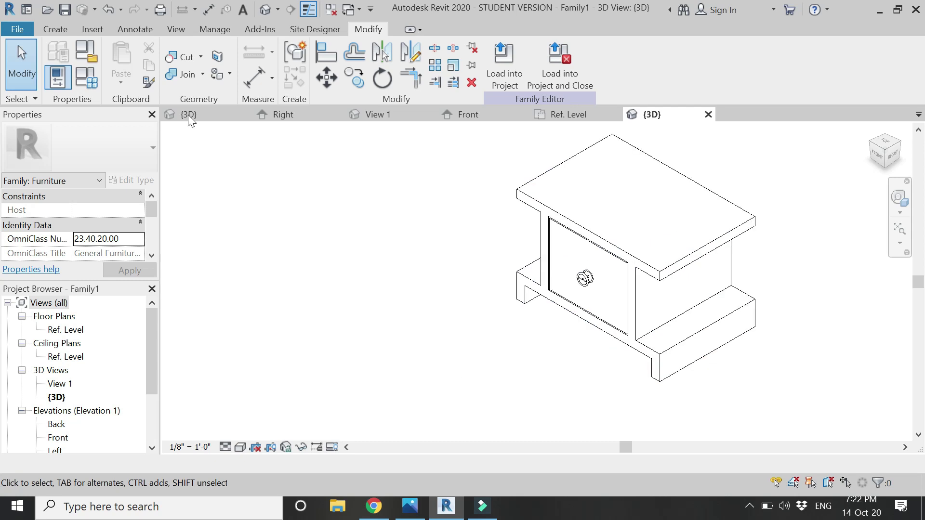
click(86, 77)
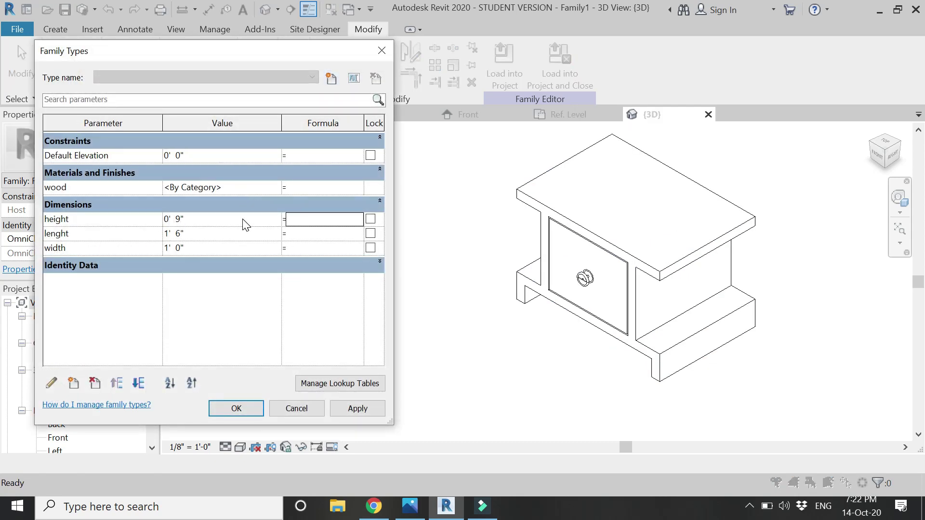
click(346, 414)
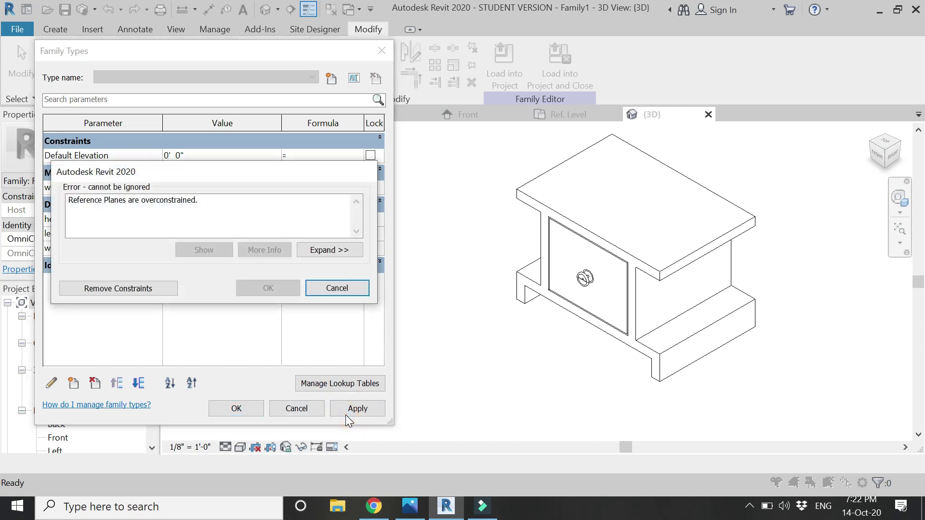
click(118, 288)
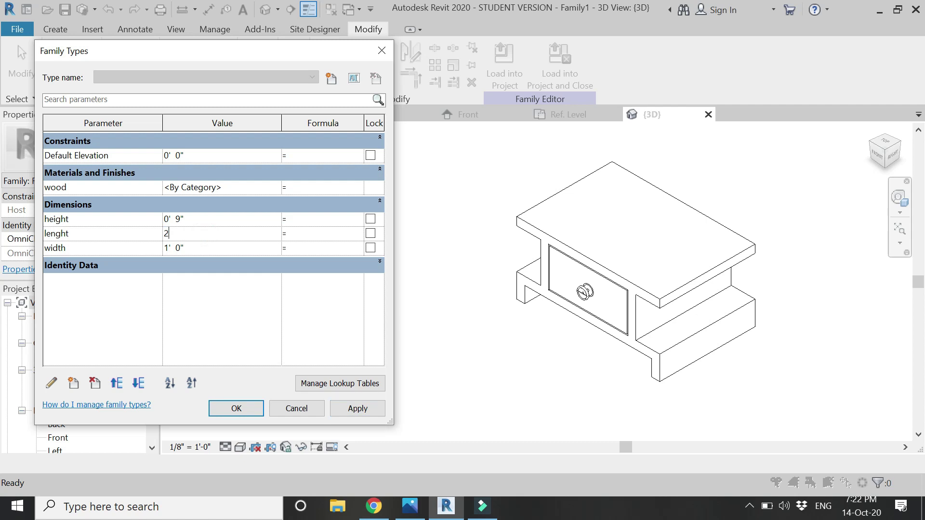
click(348, 409)
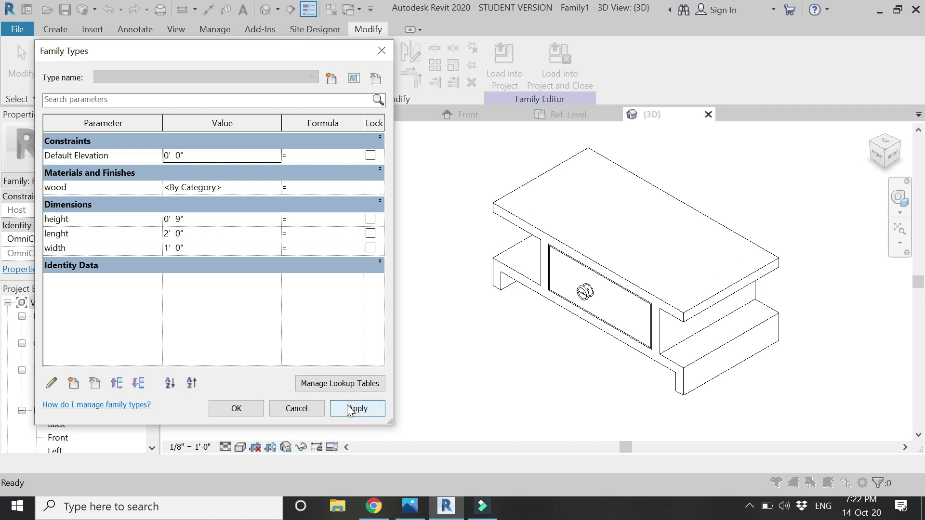
click(259, 410)
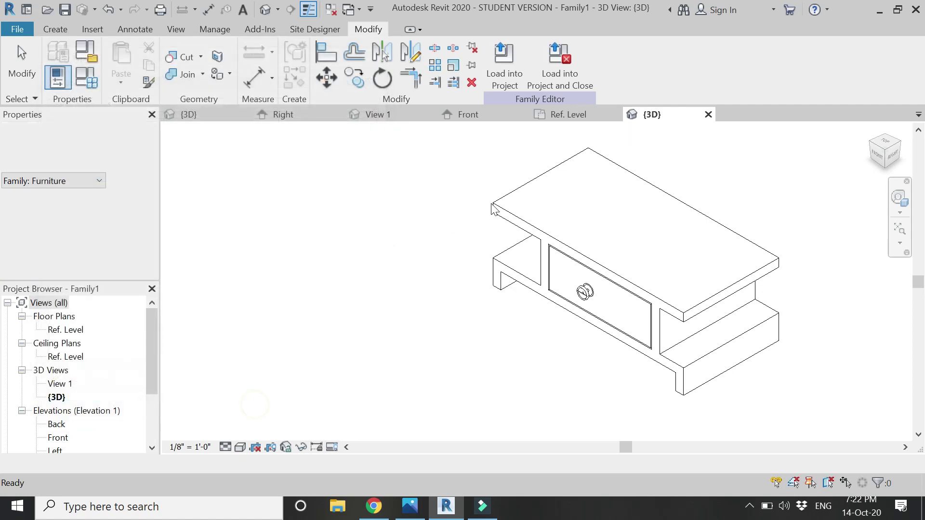
Examine the spacing of the vertical reference planes and their dimension string in the Front elevation.
click(491, 117)
scroll(448, 356, down, 2)
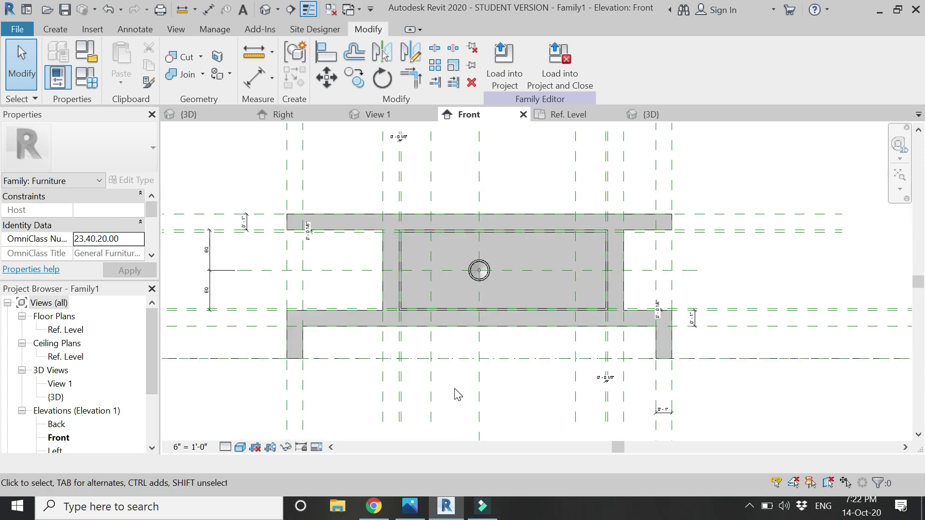
scroll(455, 390, down, 1)
scroll(458, 395, down, 3)
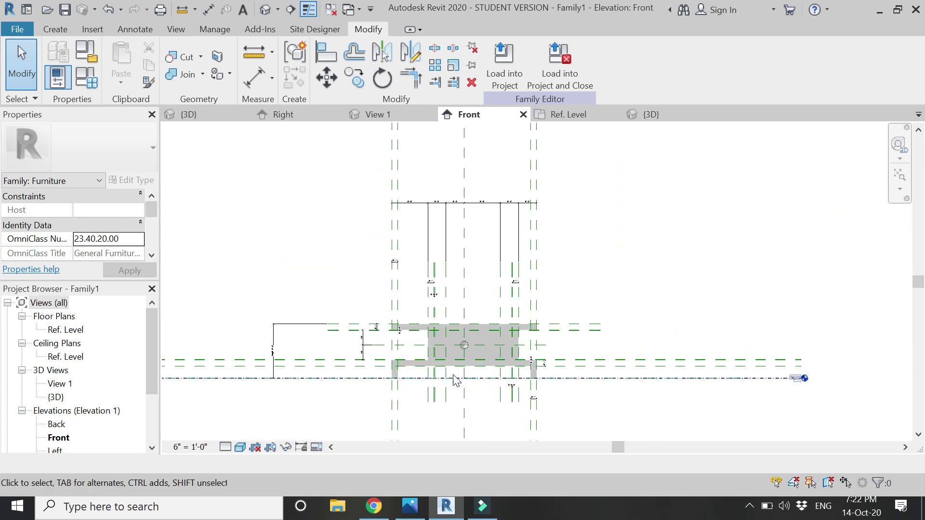
scroll(460, 205, up, 4)
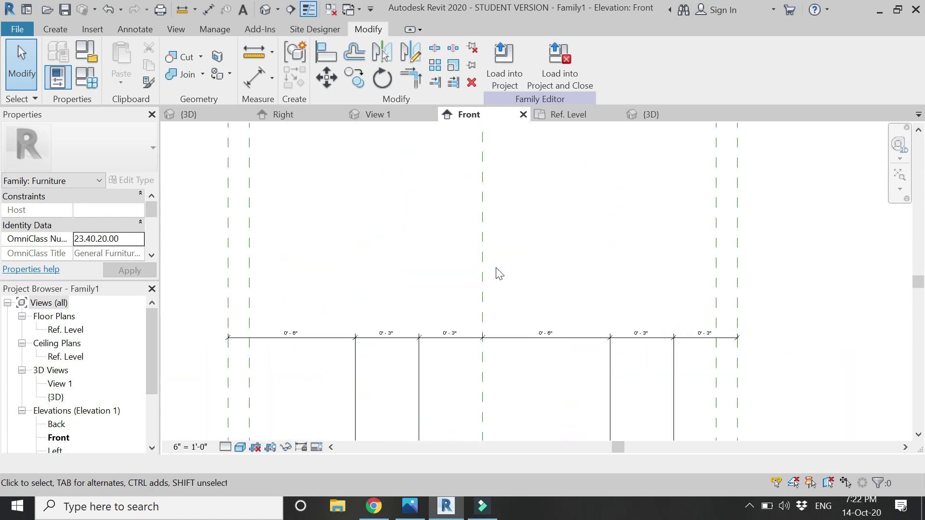
scroll(424, 284, down, 4)
scroll(452, 318, up, 1)
scroll(439, 390, up, 5)
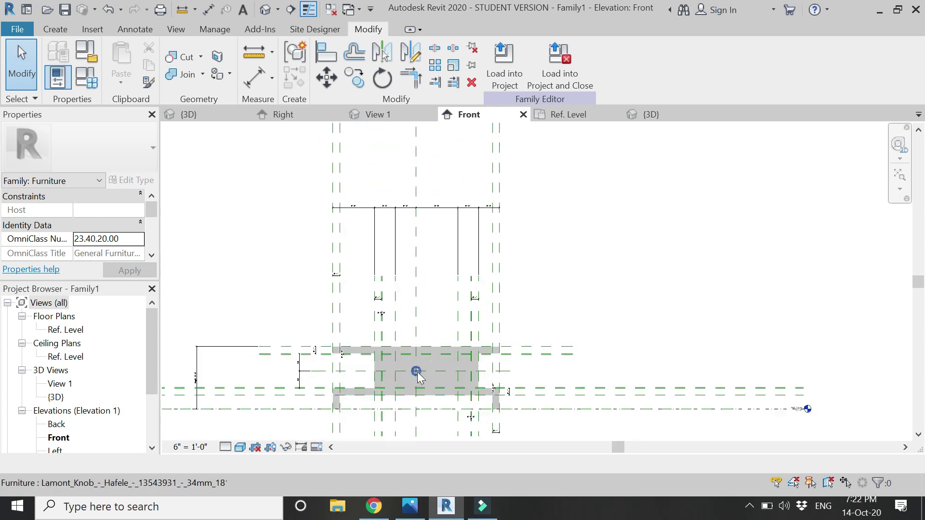
Undo the height and lenght parameter changes and check the equality dimension string above the cabinet.
key(ctrl+z)
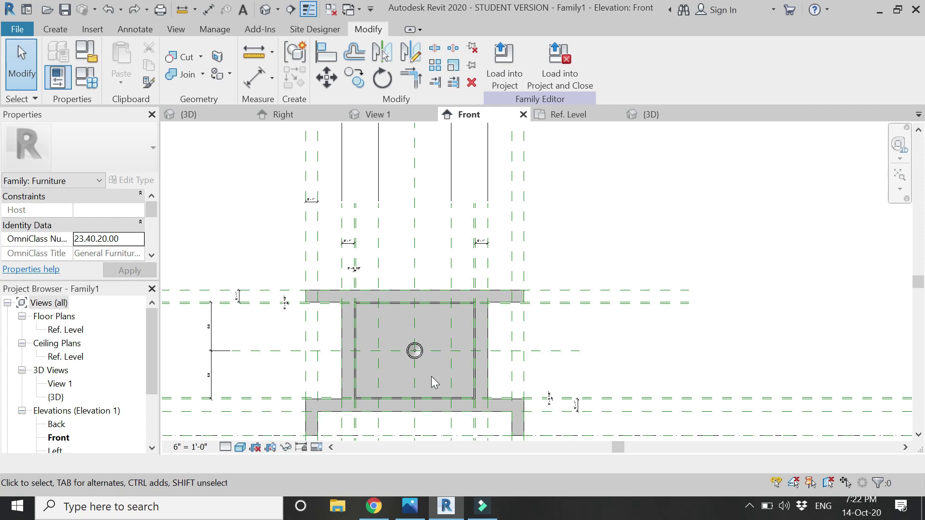
scroll(432, 380, down, 3)
scroll(413, 208, up, 5)
scroll(412, 205, down, 1)
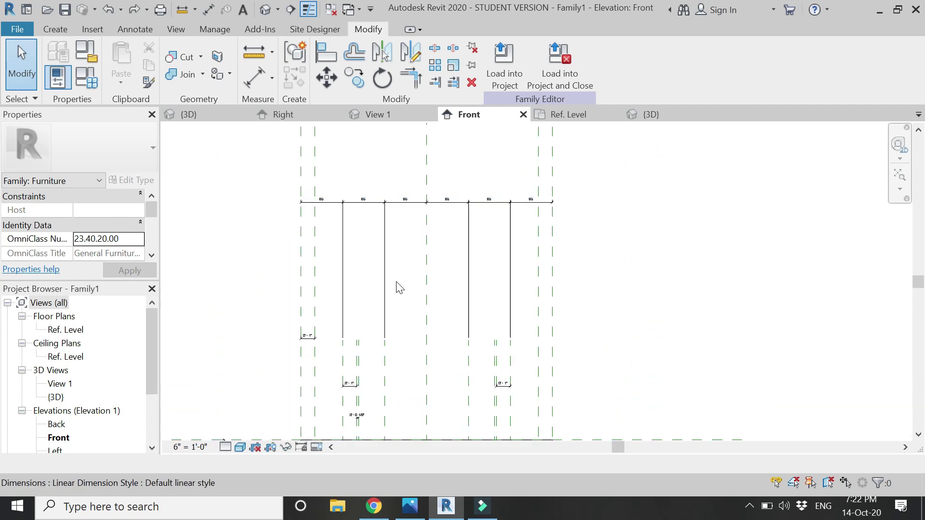
scroll(404, 280, down, 5)
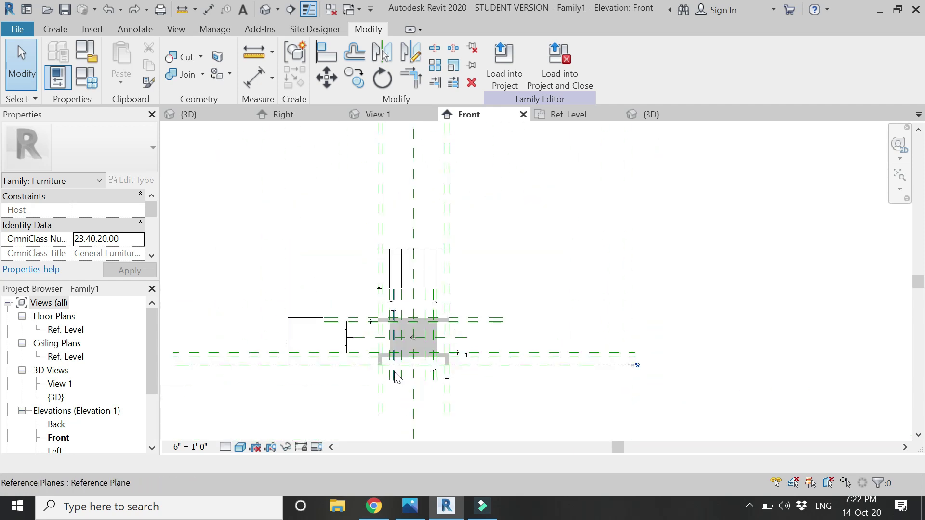
scroll(398, 402, up, 3)
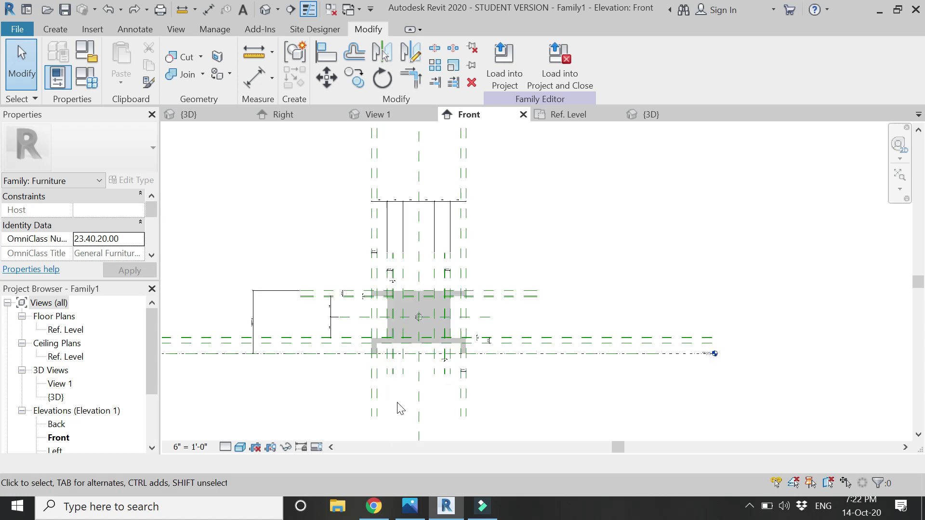
In the Ref. Level plan, delete the redundant EQ dimension string above the lenght dimension.
click(559, 116)
scroll(450, 388, up, 4)
scroll(454, 386, down, 2)
scroll(418, 188, up, 3)
scroll(424, 314, down, 5)
scroll(410, 367, up, 3)
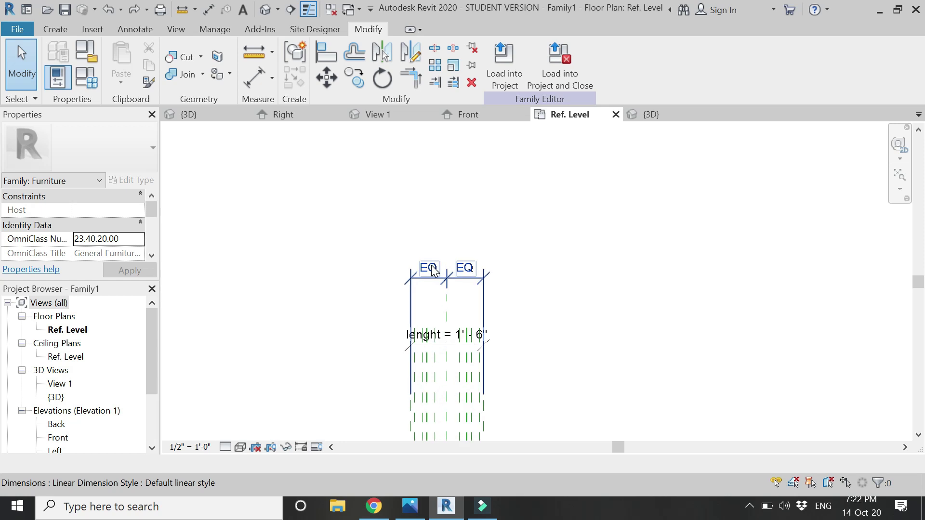
click(432, 270)
click(407, 191)
scroll(434, 289, down, 3)
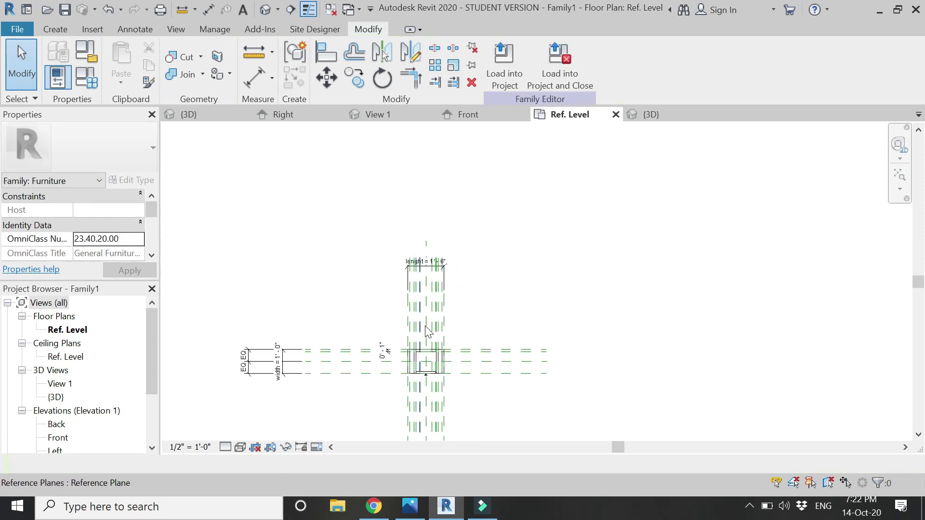
In the Front elevation, set the height parameter to 0' 9" and apply it to the cabinet.
click(467, 115)
scroll(544, 395, down, 3)
scroll(506, 262, up, 4)
scroll(537, 208, down, 3)
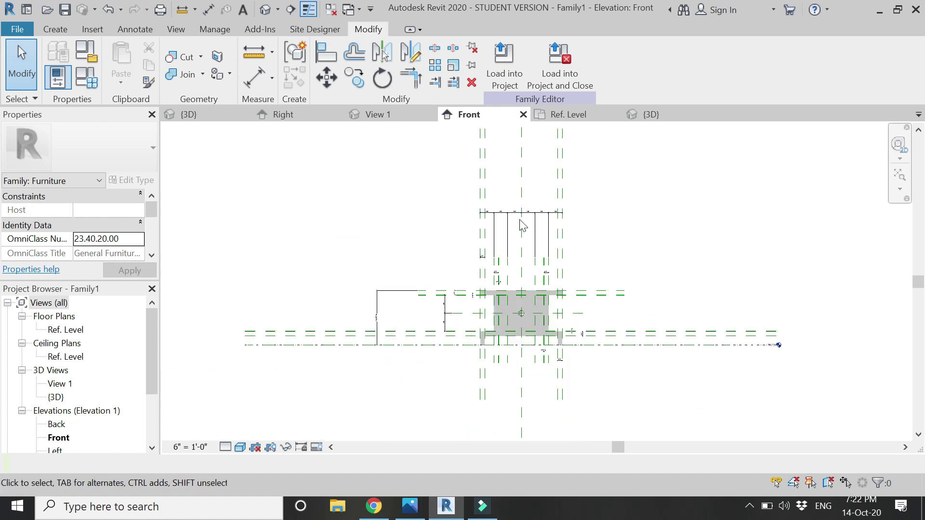
scroll(495, 340, up, 4)
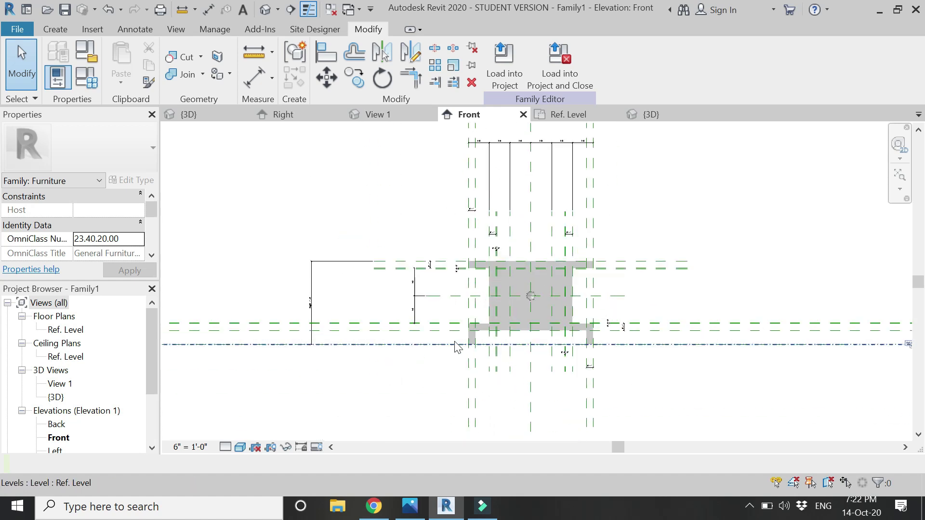
click(93, 79)
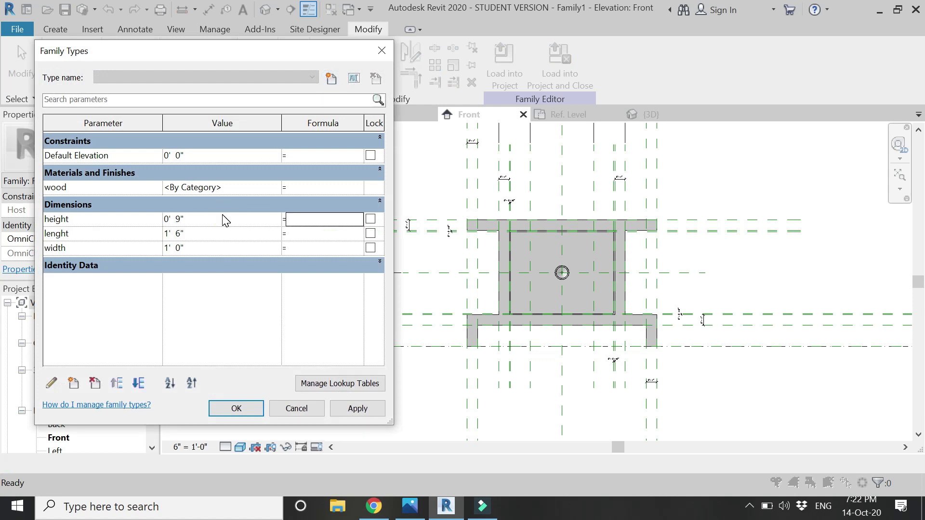
click(357, 410)
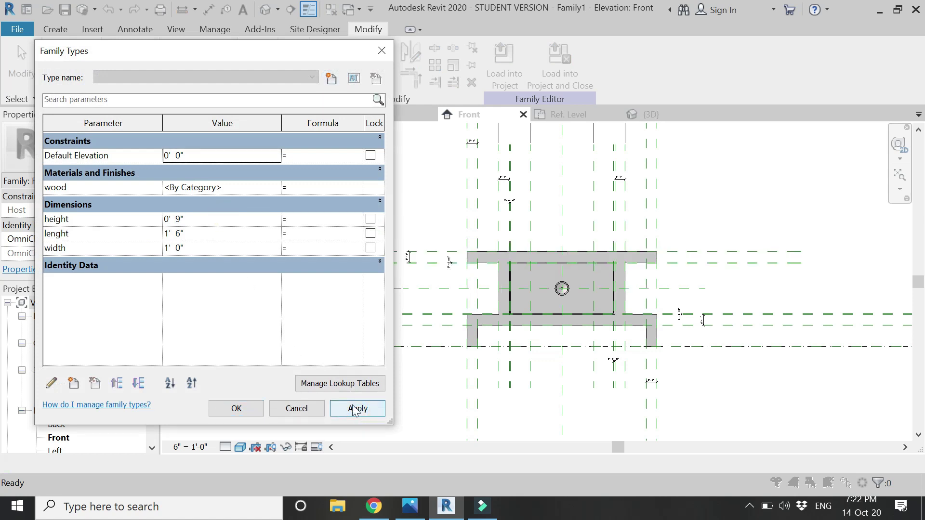
Flex the family with lenght 1' 0" and width 0' 9", checking the cabinet in the Ref. Level plan and 3D view.
click(203, 234)
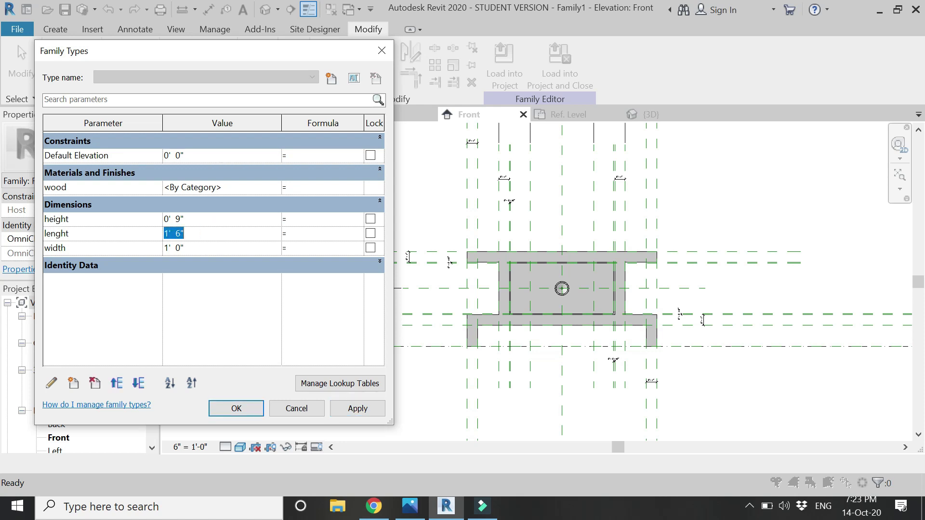
click(357, 409)
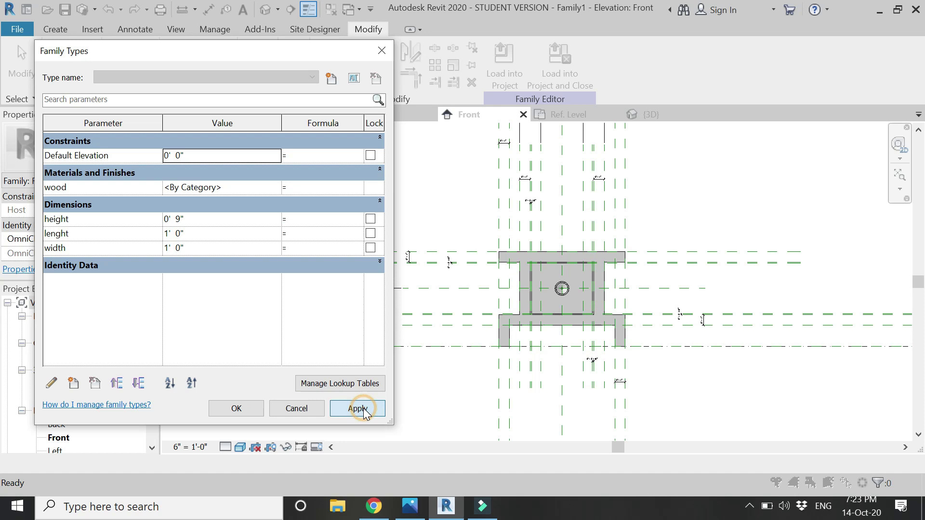
click(199, 248)
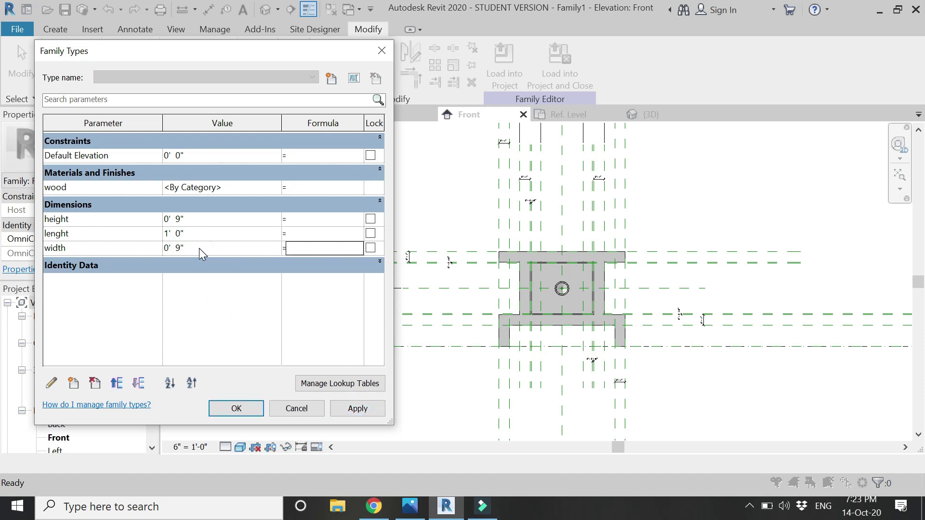
click(256, 408)
click(570, 116)
scroll(422, 406, up, 5)
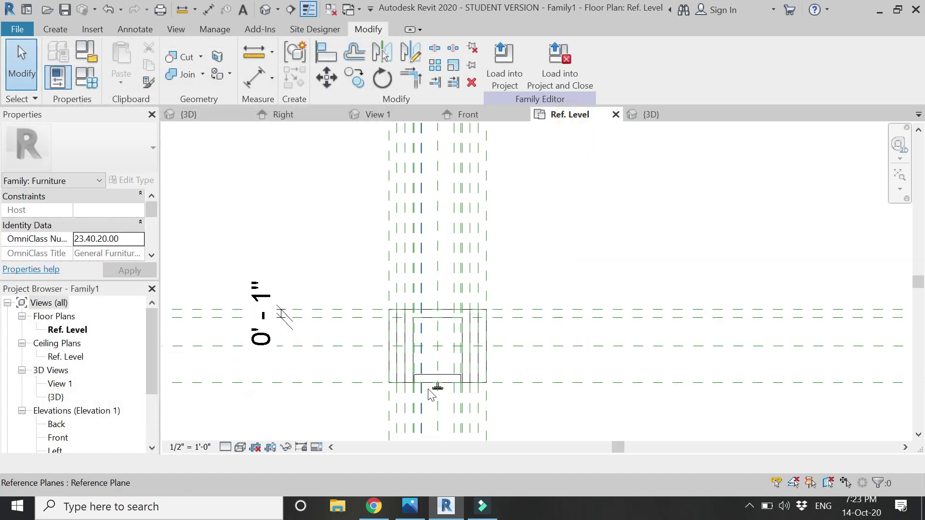
click(646, 115)
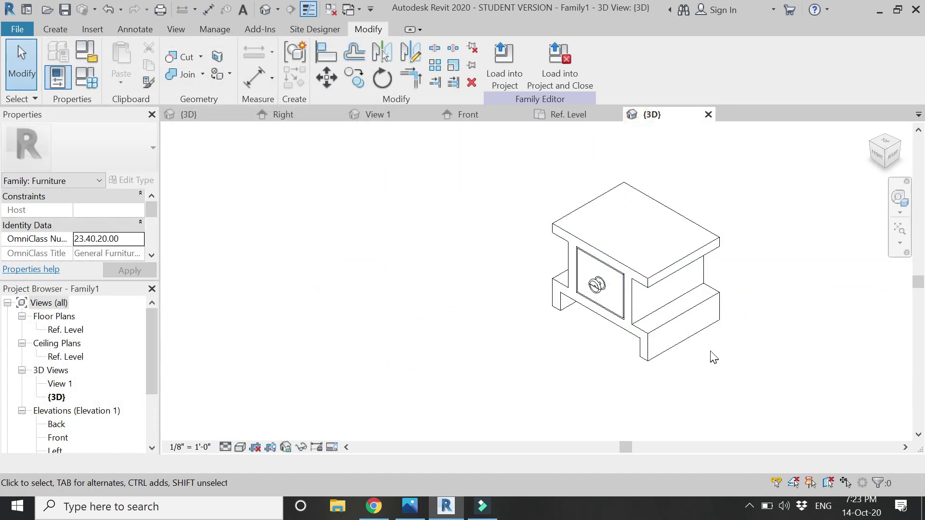
scroll(712, 350, up, 2)
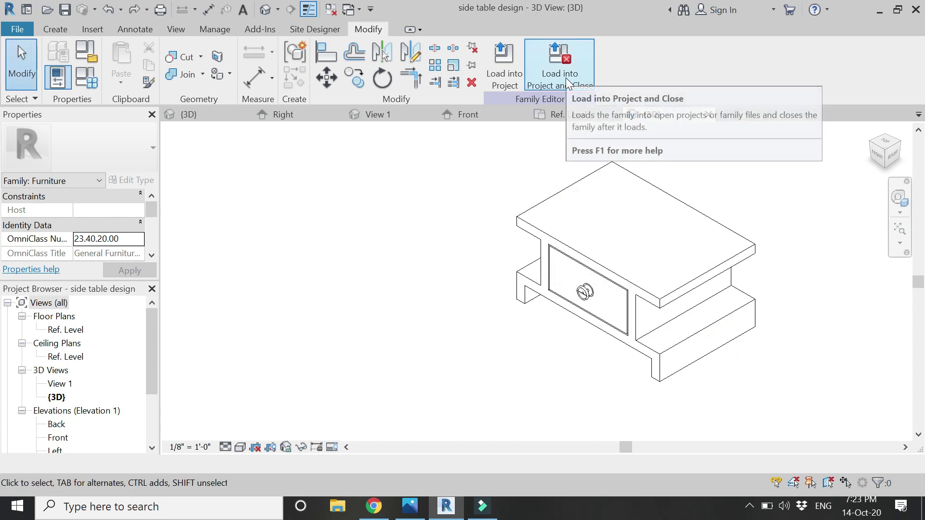
Load the side table design family into parametric bed design, closing the source family, and open the Ref. Level plan without placing an instance.
click(566, 77)
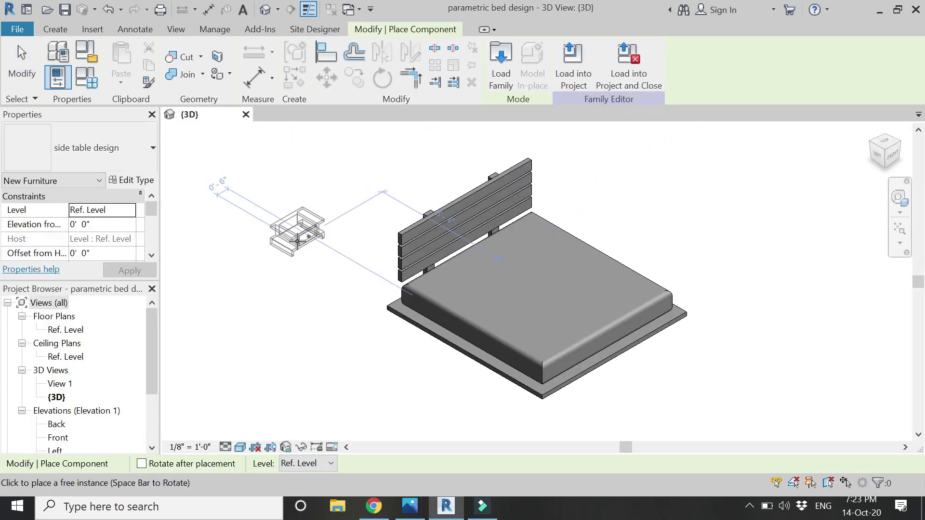
key(Escape)
double_click(79, 331)
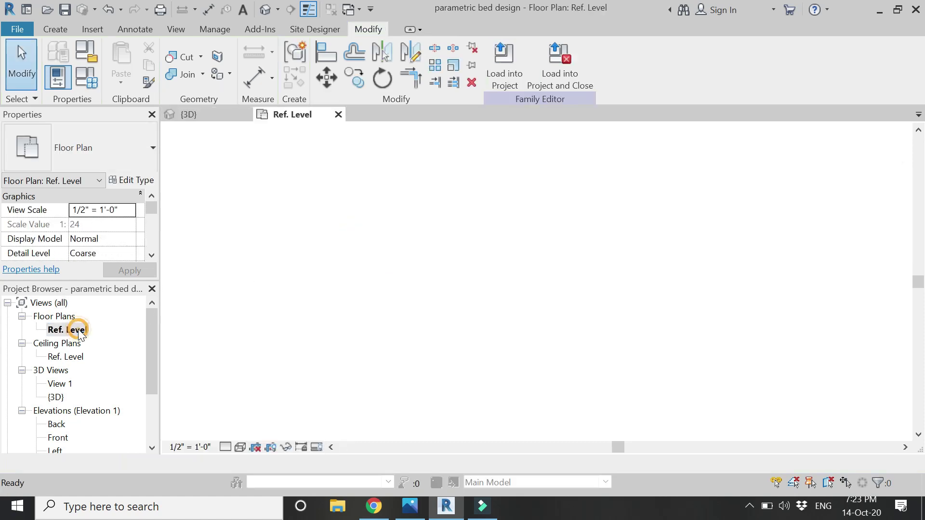
scroll(457, 319, up, 3)
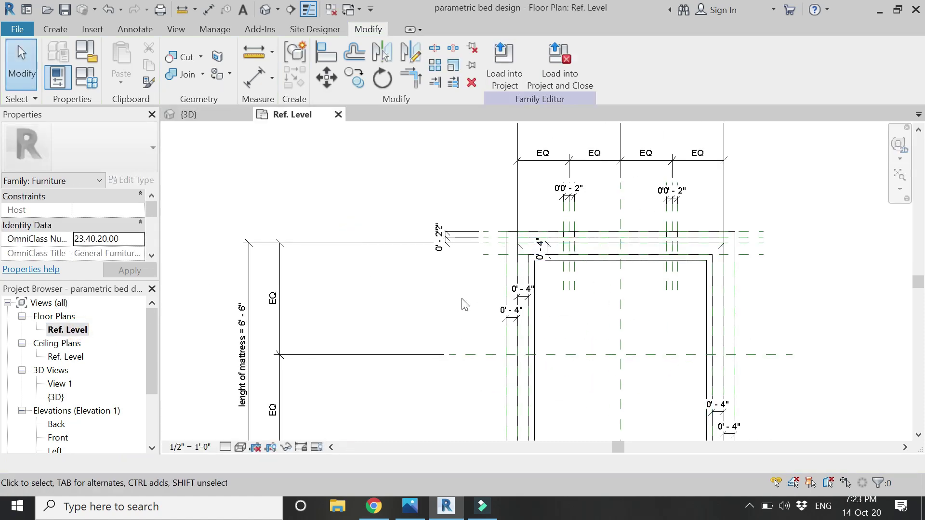
scroll(464, 304, up, 2)
Switch the Ref. Level plan of the bed to a shaded visual style.
click(62, 30)
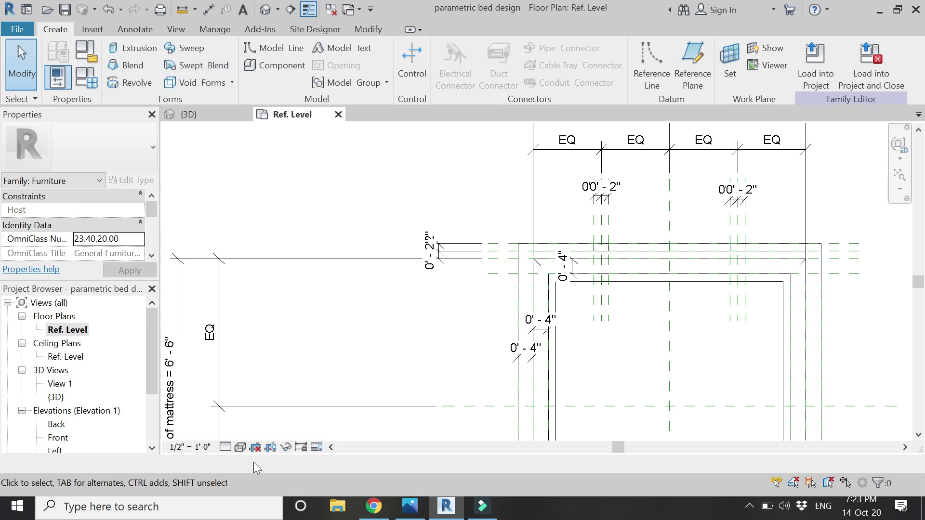
click(240, 447)
click(245, 448)
click(246, 386)
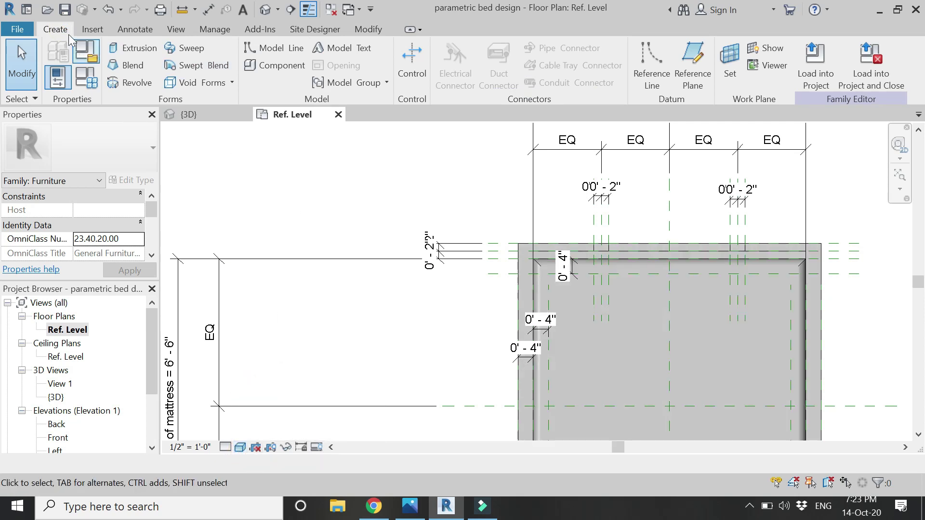
Place a side table design component left of the bed's head, centred about 4' 4" from the bed's centreline.
click(275, 65)
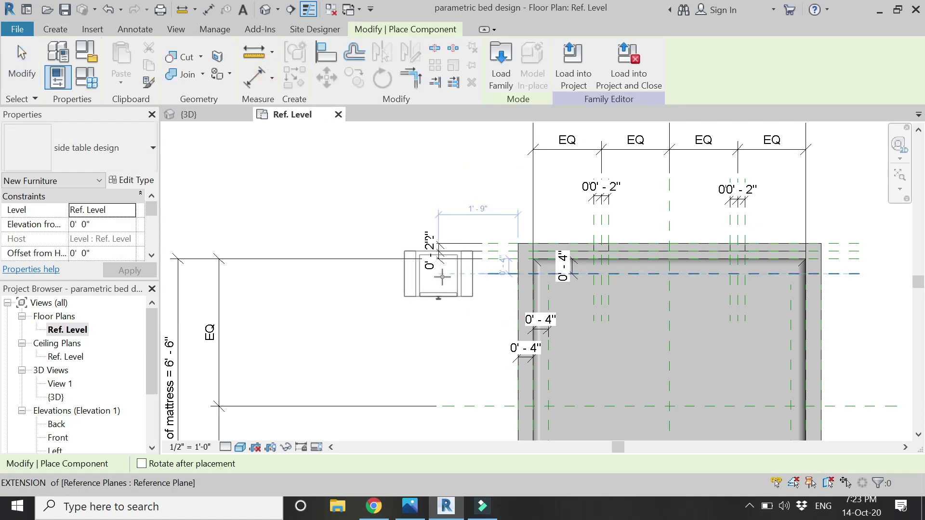
scroll(449, 285, up, 2)
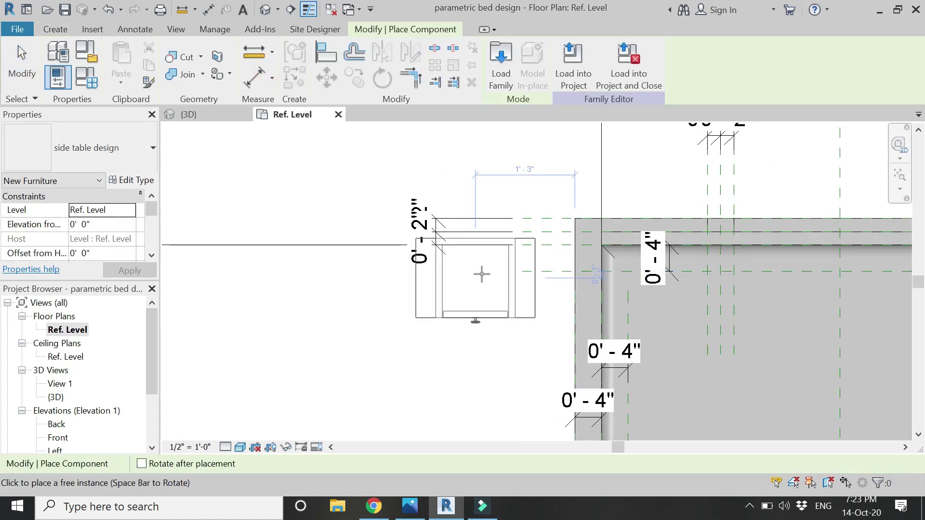
click(493, 272)
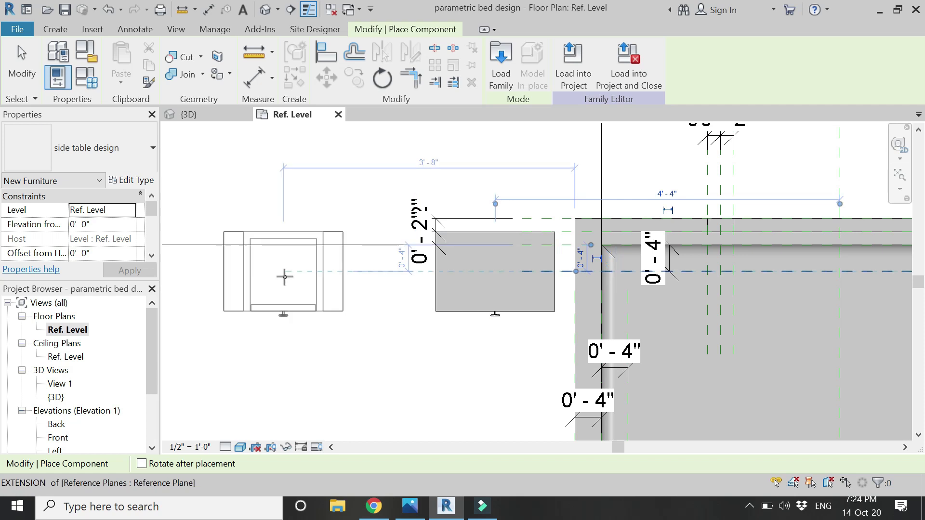
scroll(286, 276, down, 2)
key(Escape)
Mirror a copy of the side table about the bed's vertical centreline to the opposite side of the bed.
click(431, 295)
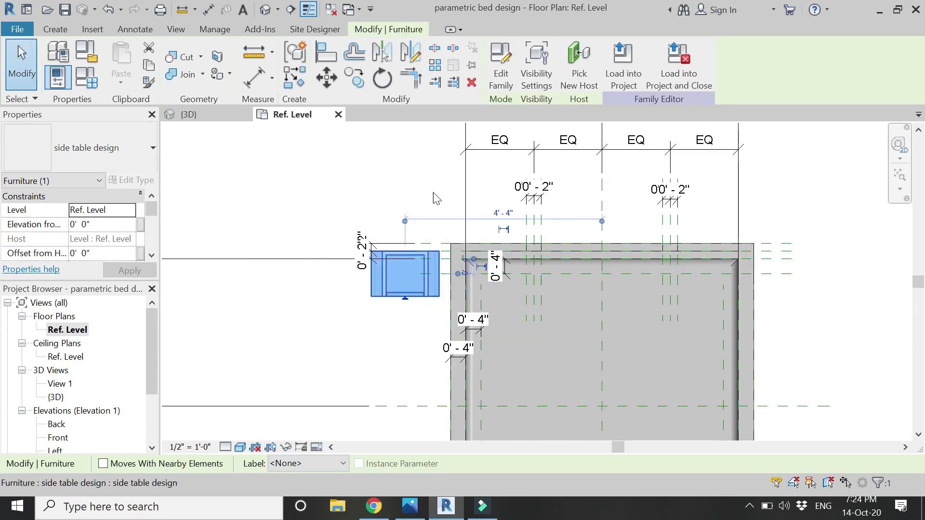
click(410, 51)
click(601, 319)
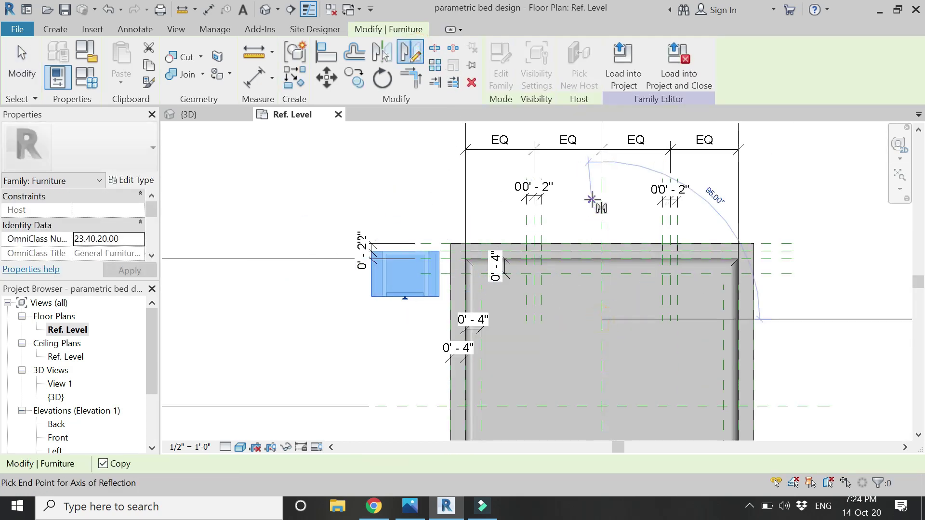
click(601, 206)
key(Escape)
Add vertical reference planes offset 2" outward from the left and right edges of the bed base.
key(r)
key(p)
scroll(465, 221, up, 2)
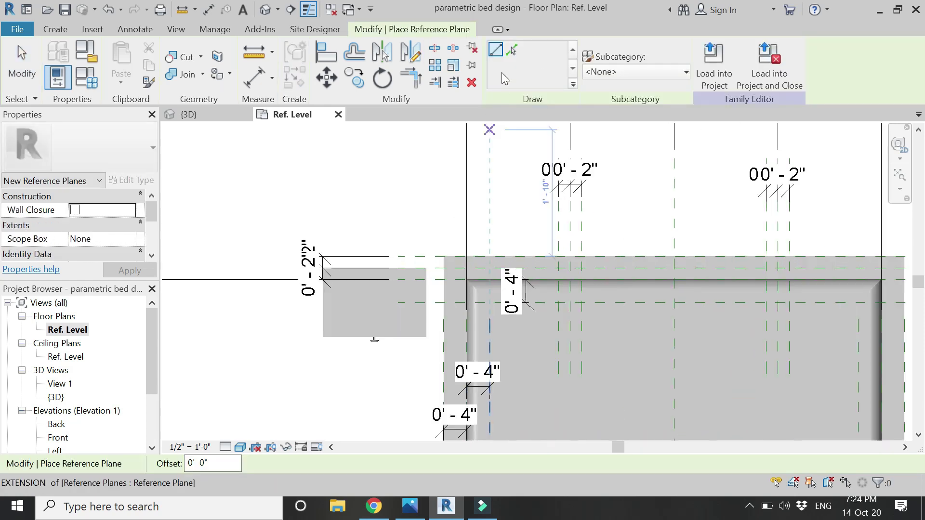
click(512, 49)
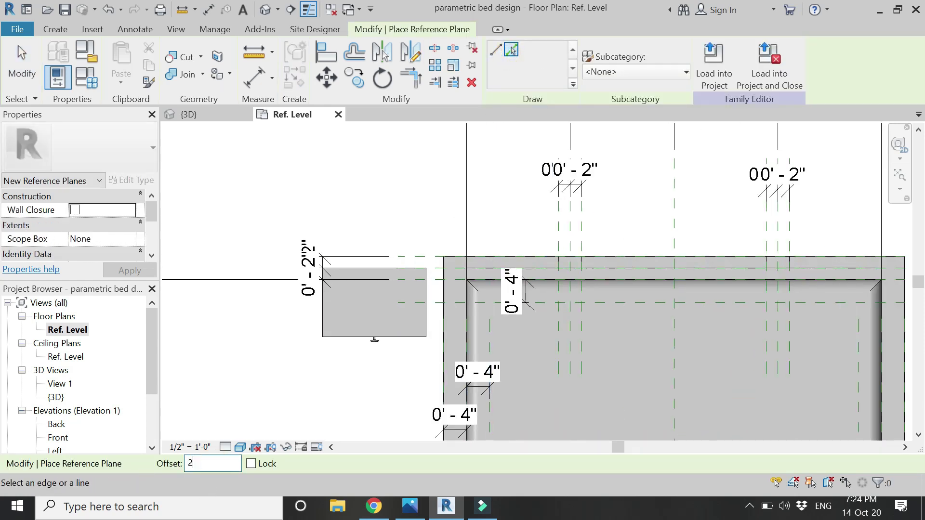
click(446, 354)
scroll(654, 331, down, 2)
scroll(653, 330, up, 1)
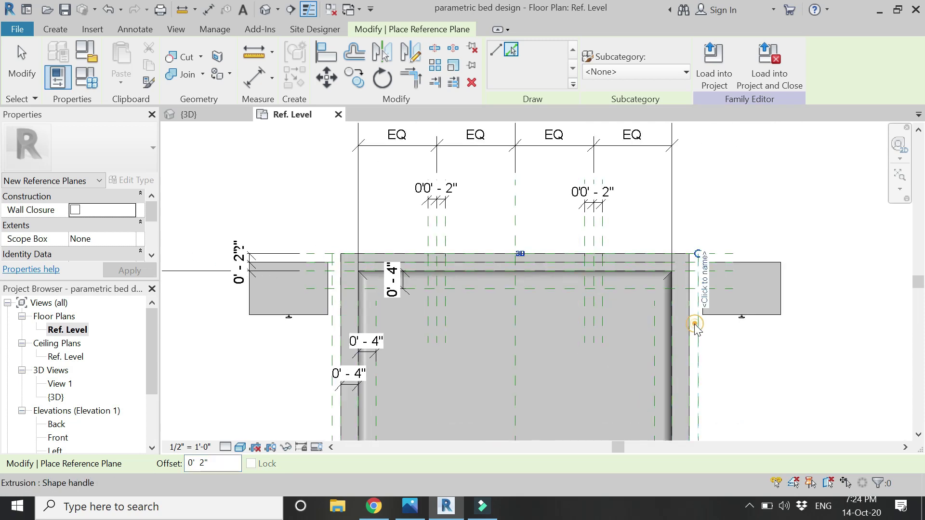
Dimension the gap between the bed base's left edge and the new reference plane, and lock it.
click(261, 79)
scroll(333, 308, up, 3)
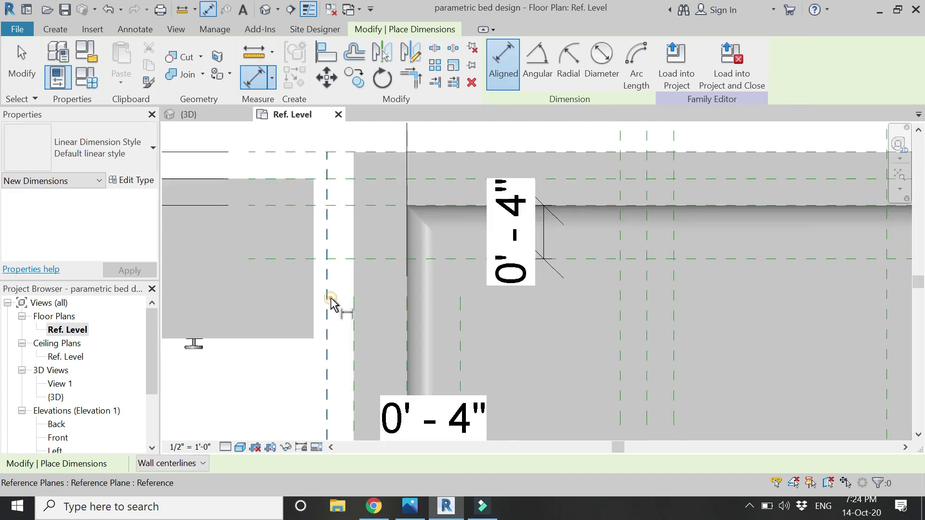
click(328, 303)
scroll(354, 345, down, 2)
click(347, 194)
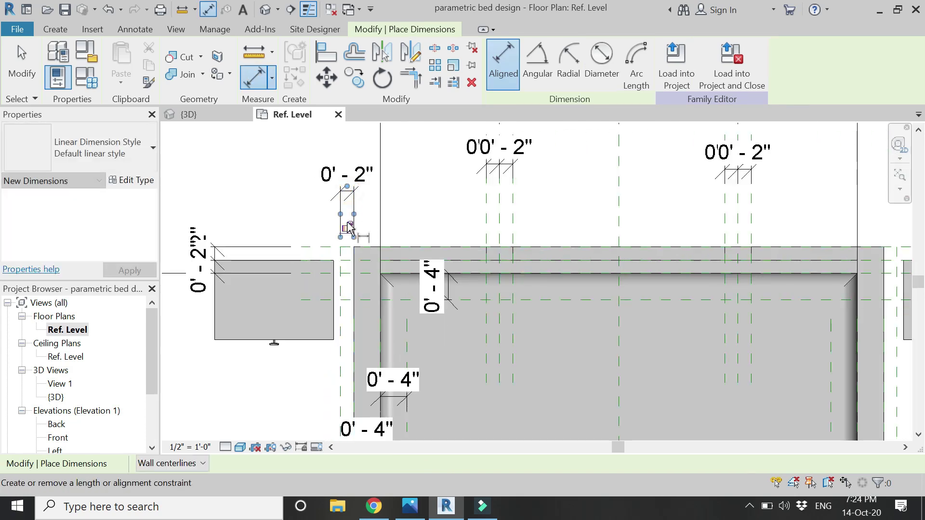
Dimension and lock the gap between the bed base's right edge and its outer reference plane.
scroll(229, 236, down, 2)
scroll(665, 335, up, 3)
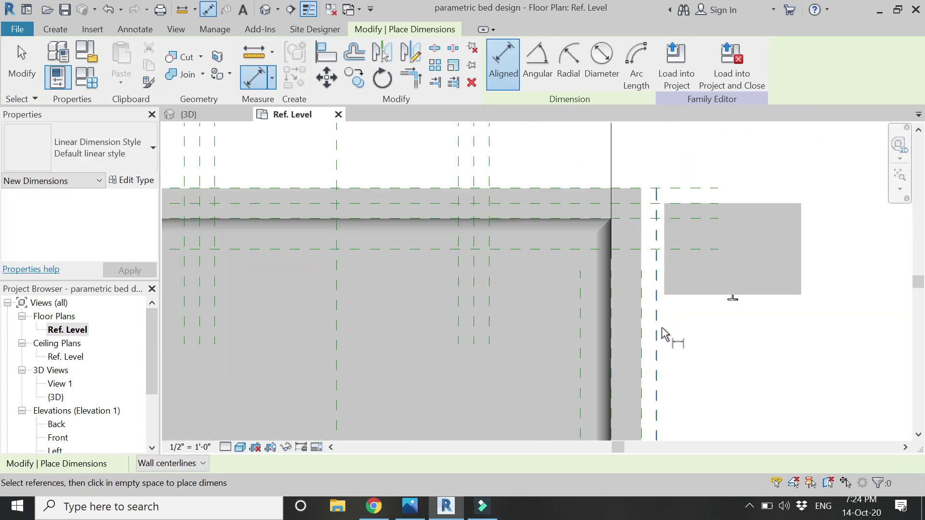
scroll(641, 333, down, 3)
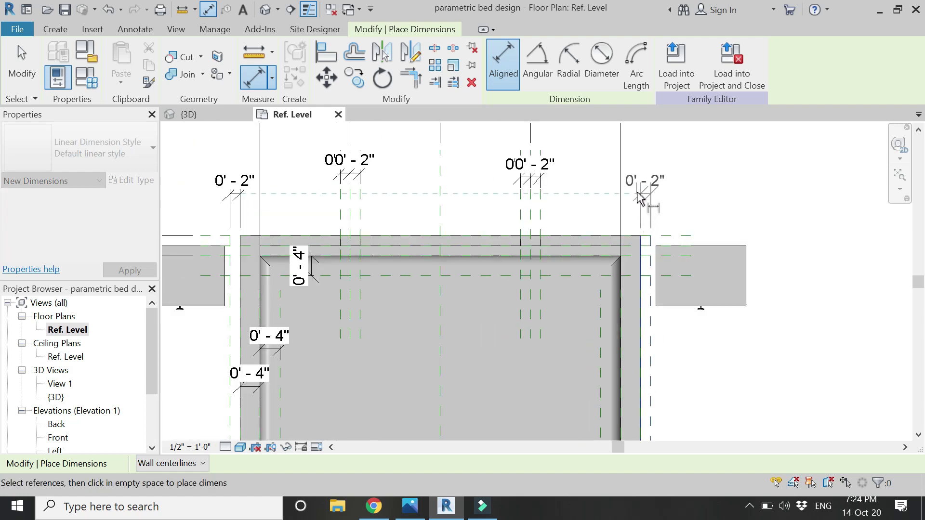
click(646, 213)
scroll(647, 224, up, 4)
scroll(647, 224, down, 3)
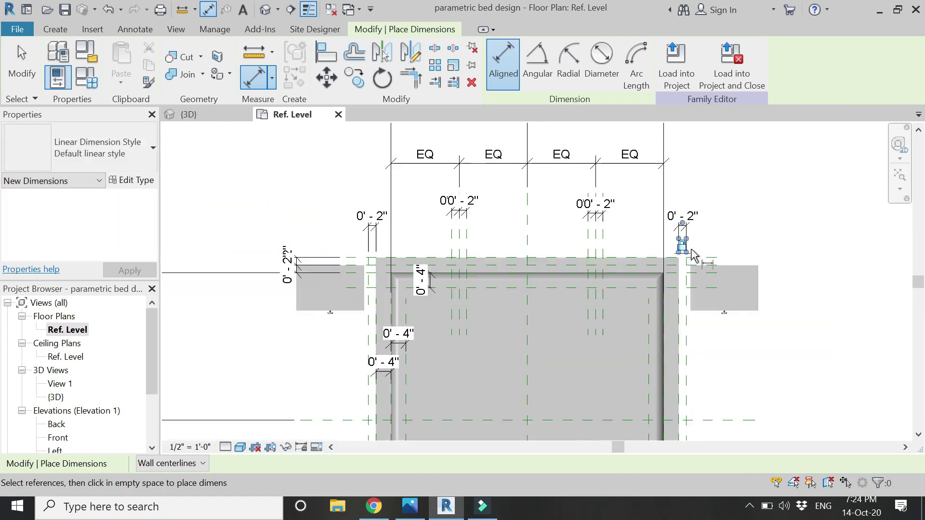
key(Escape)
key(Escape)
Align the inner side edges of both side tables to the outer vertical reference planes and lock the alignments.
scroll(336, 212, up, 2)
click(326, 51)
scroll(397, 262, up, 2)
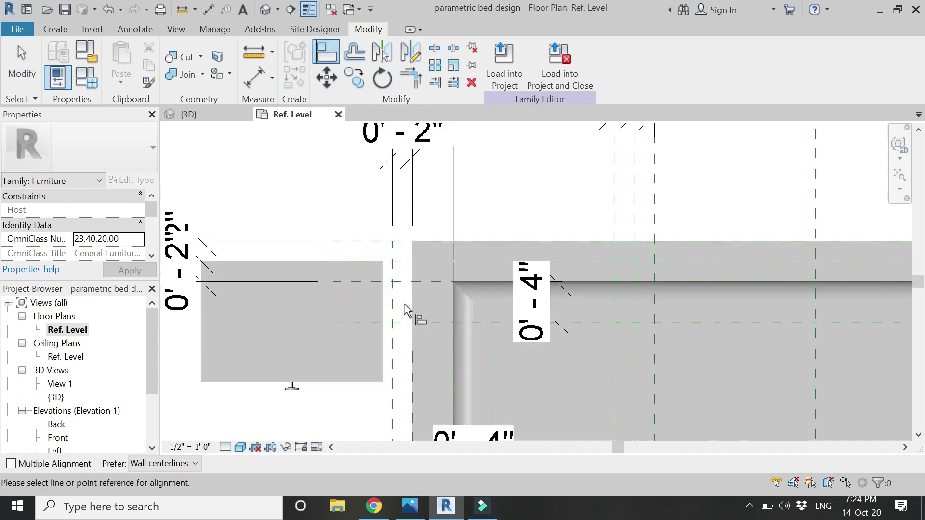
scroll(376, 357, down, 3)
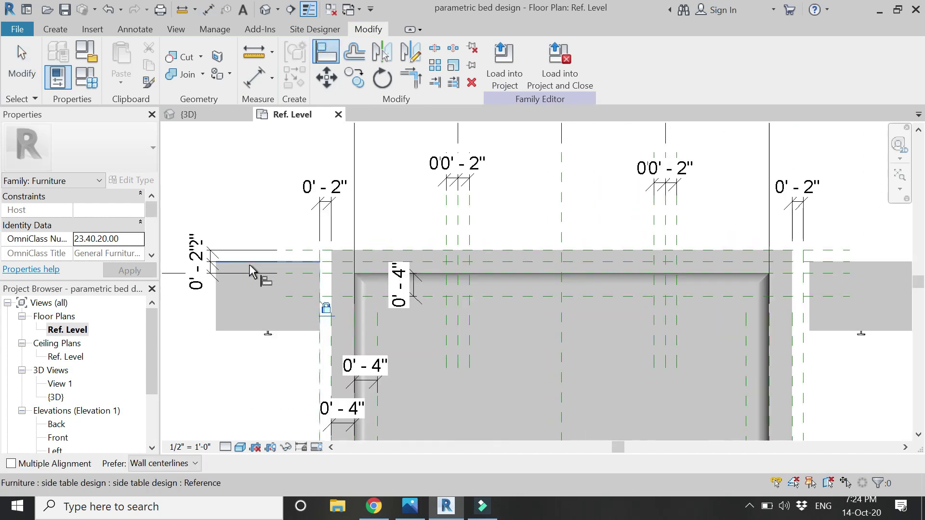
scroll(718, 376, up, 3)
click(713, 324)
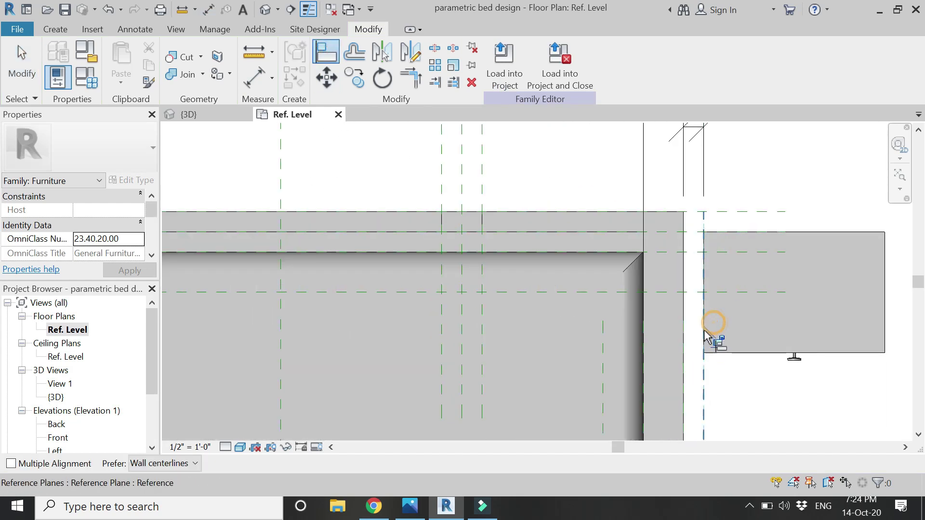
Align the back edges of both side tables to the horizontal reference plane 2" inside the bed's head edge, and lock them.
scroll(718, 342, down, 4)
scroll(381, 313, up, 4)
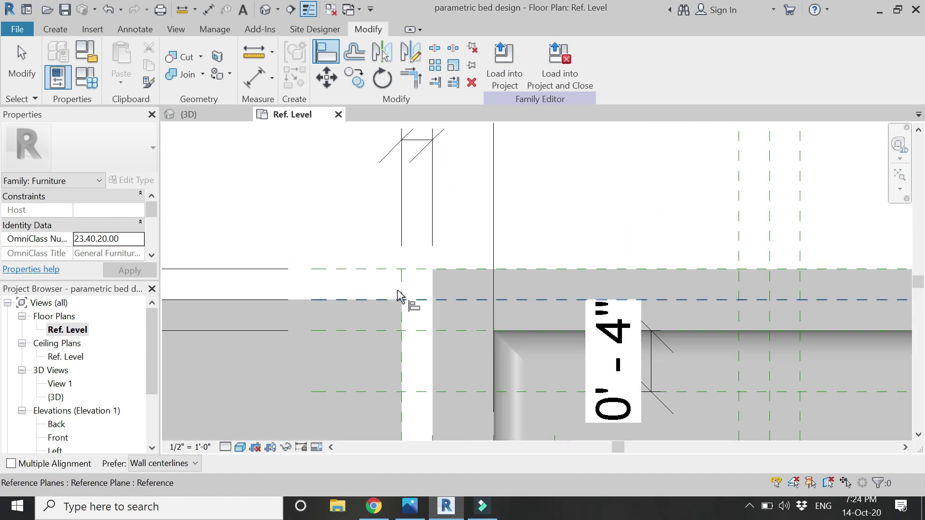
click(417, 301)
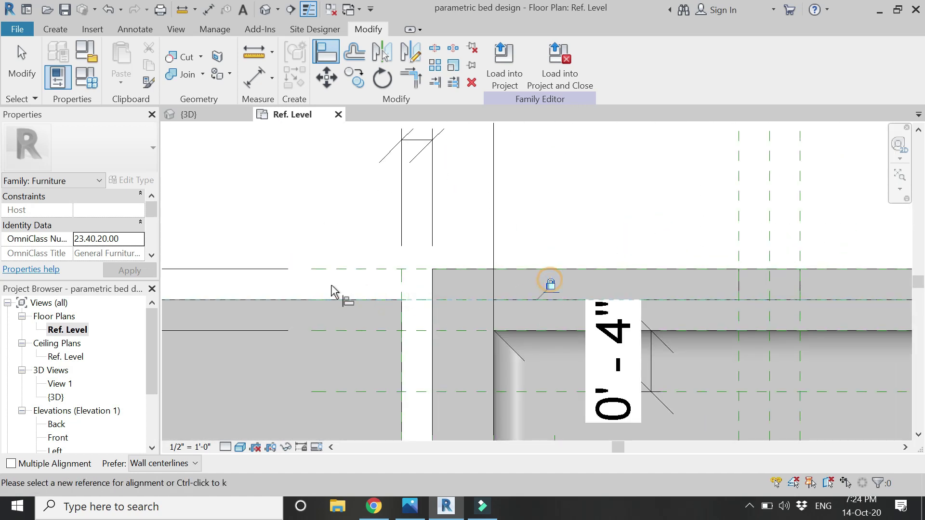
scroll(335, 292, down, 4)
scroll(733, 299, up, 5)
click(603, 286)
click(640, 288)
scroll(690, 270, down, 3)
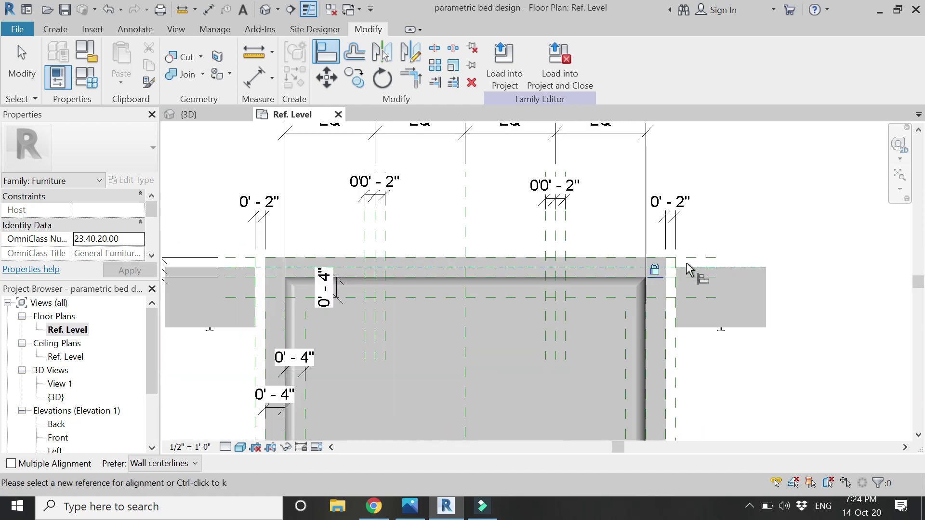
key(Escape)
key(Escape)
scroll(665, 268, down, 2)
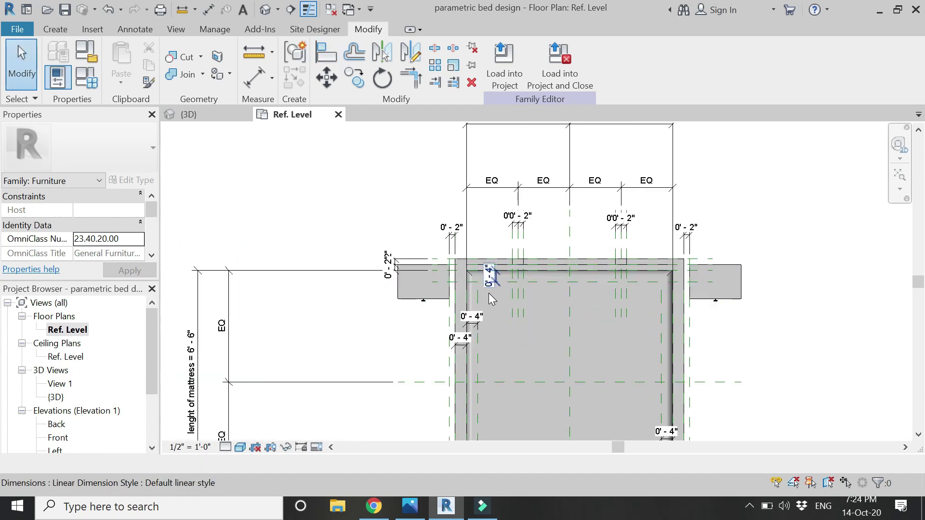
Open the parametric pillow family, load it into the bed family and place one Standard Pillow on the mattress's left half near the headboard.
scroll(567, 319, up, 2)
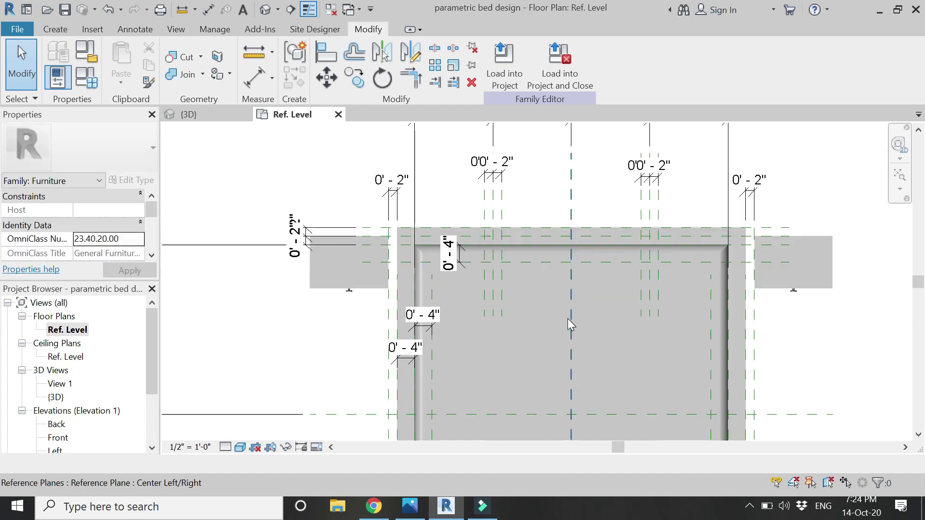
click(23, 31)
click(567, 247)
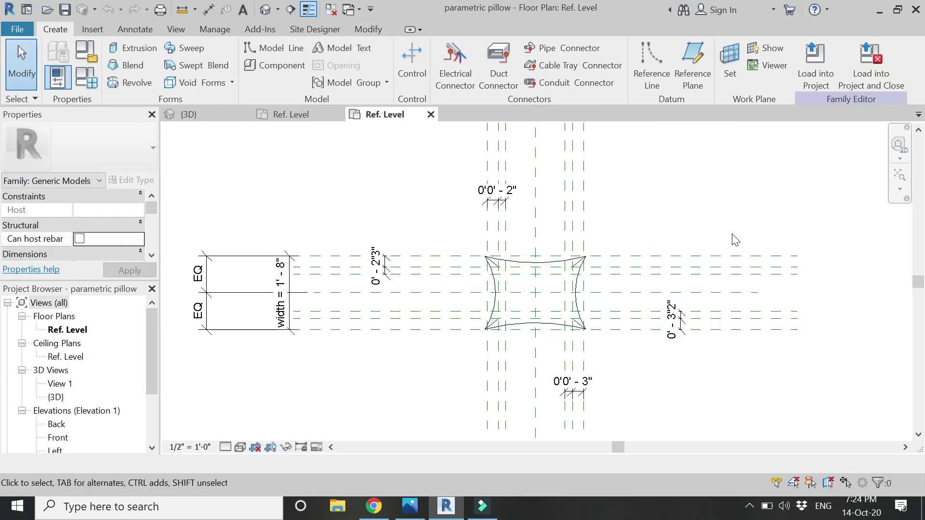
click(885, 82)
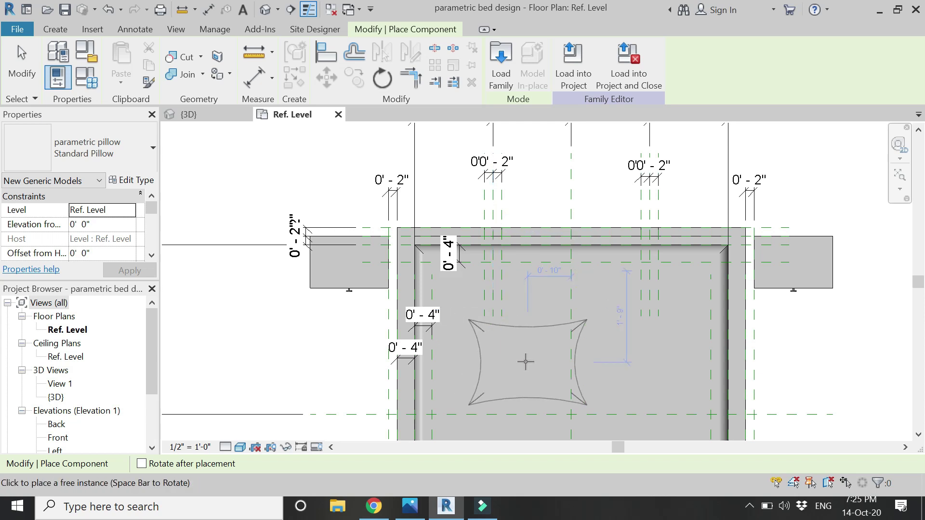
key(Escape)
Open the Front elevation and change its visual style to Wireframe so the pillow inside the bed base shows.
scroll(72, 412, down, 1)
click(59, 398)
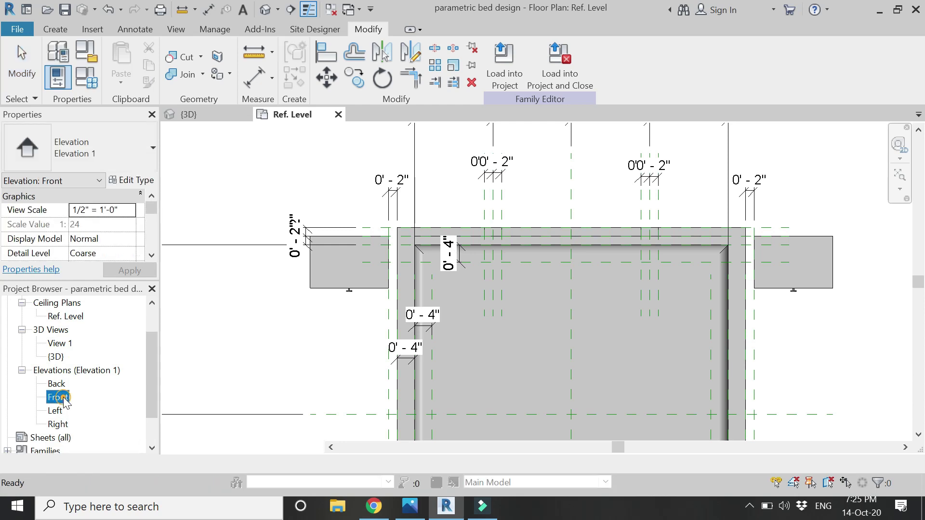
double_click(59, 398)
scroll(539, 371, up, 4)
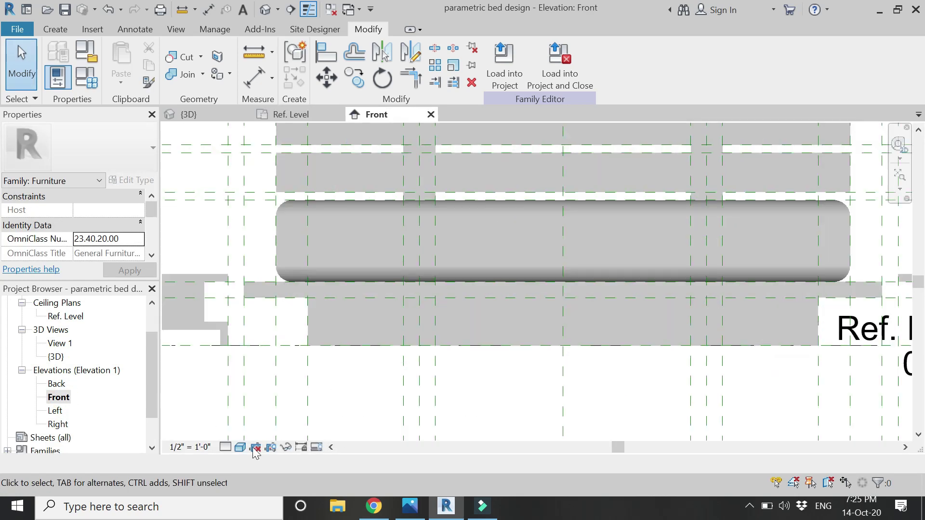
click(255, 448)
click(260, 370)
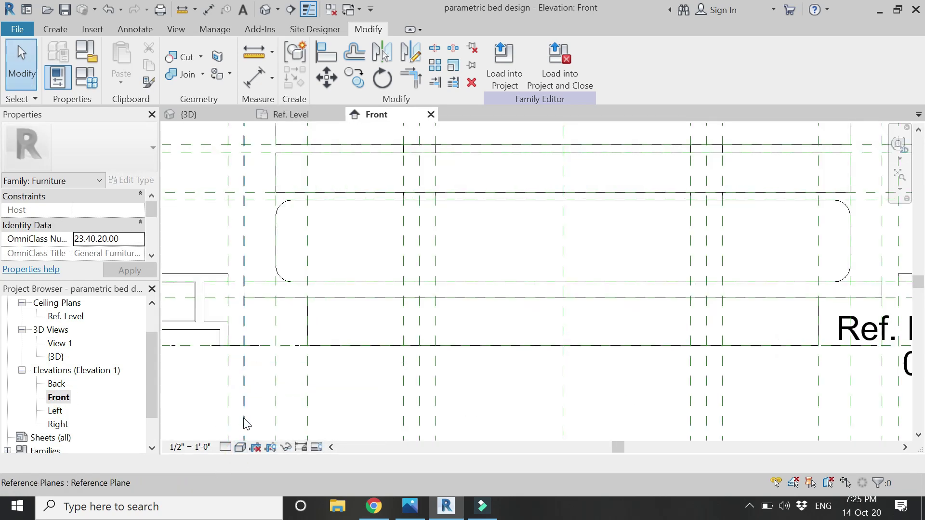
click(240, 447)
click(260, 357)
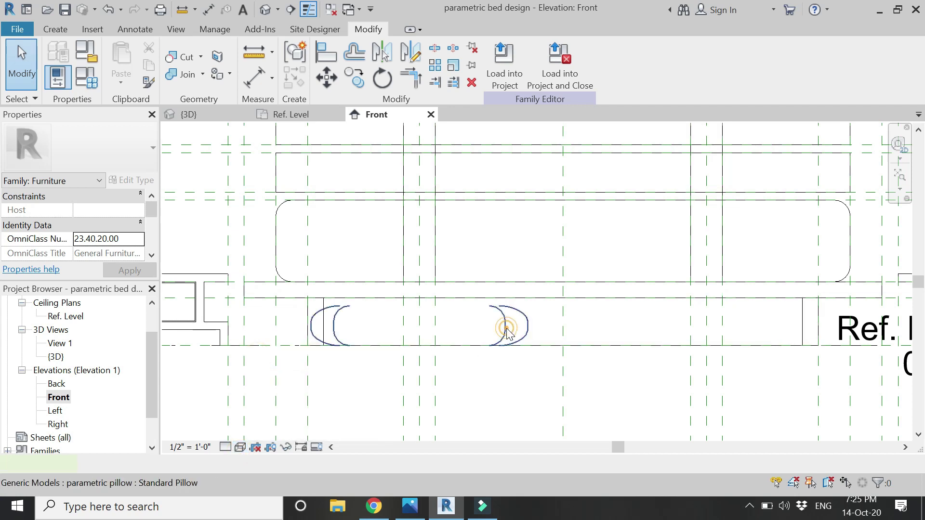
Move the pillow straight up from the floor level to the top face of the mattress and show the bed in 3D.
click(507, 331)
scroll(477, 367, down, 3)
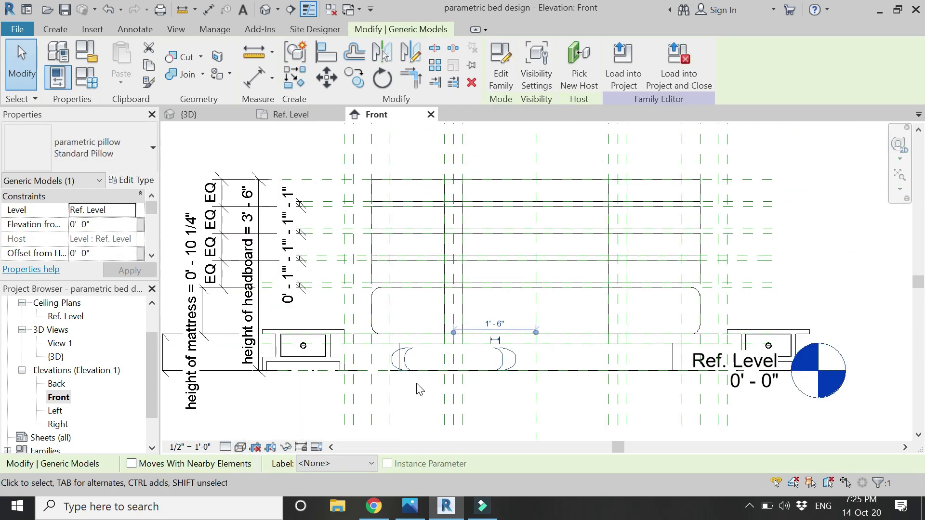
scroll(336, 295, up, 2)
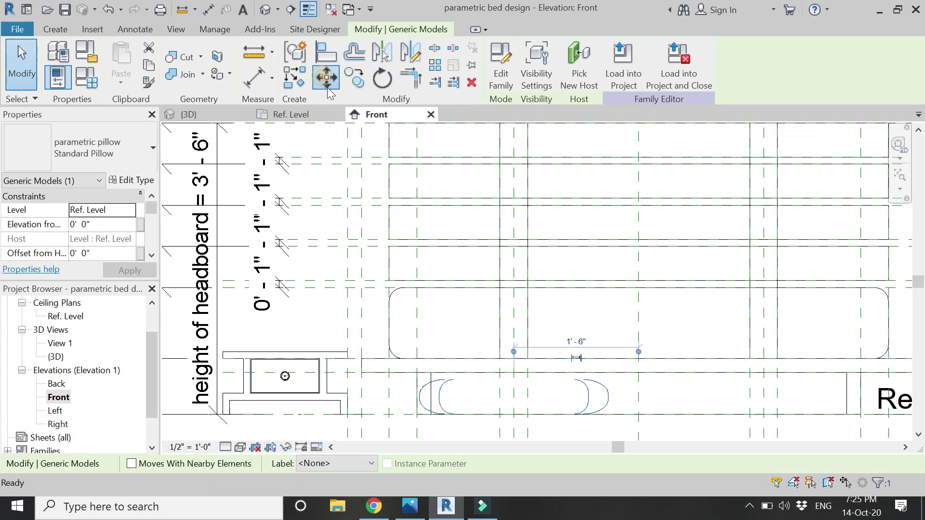
click(326, 77)
scroll(450, 427, up, 1)
click(459, 411)
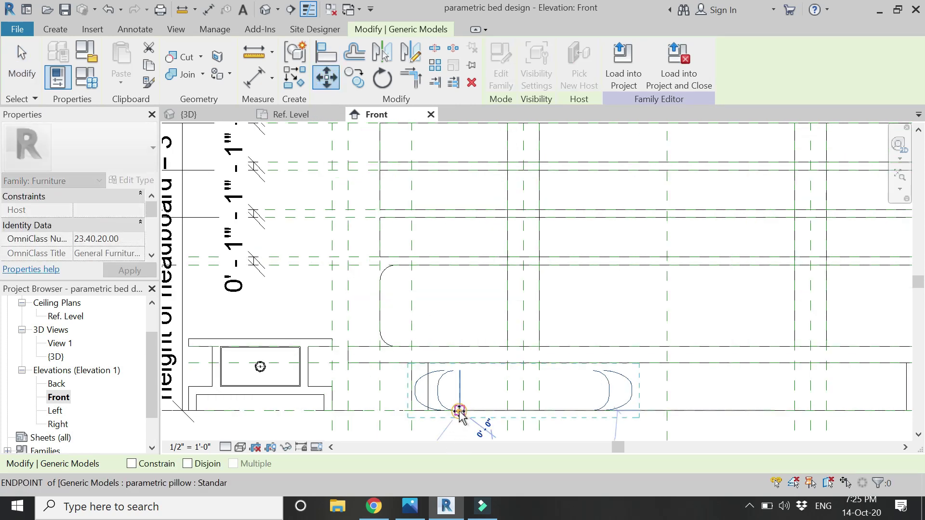
click(459, 265)
scroll(303, 126, down, 2)
click(186, 114)
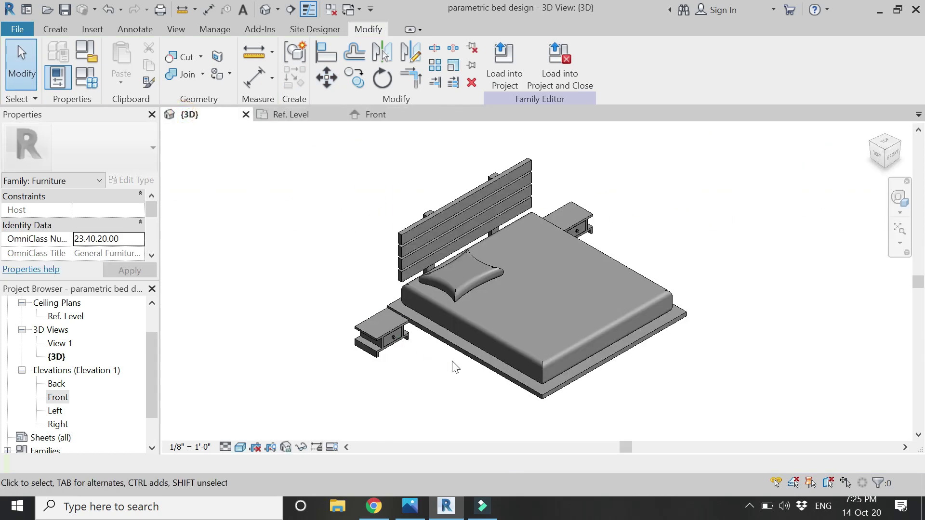
key(Escape)
scroll(519, 323, down, 1)
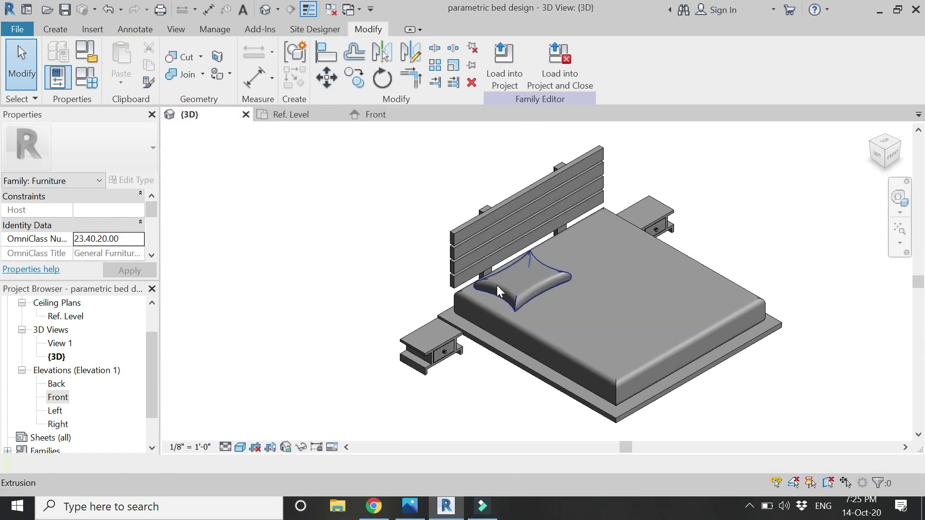
Add a Length type parameter named "elevation from floor (pillow)" to the bed family, grouped under Other.
click(513, 263)
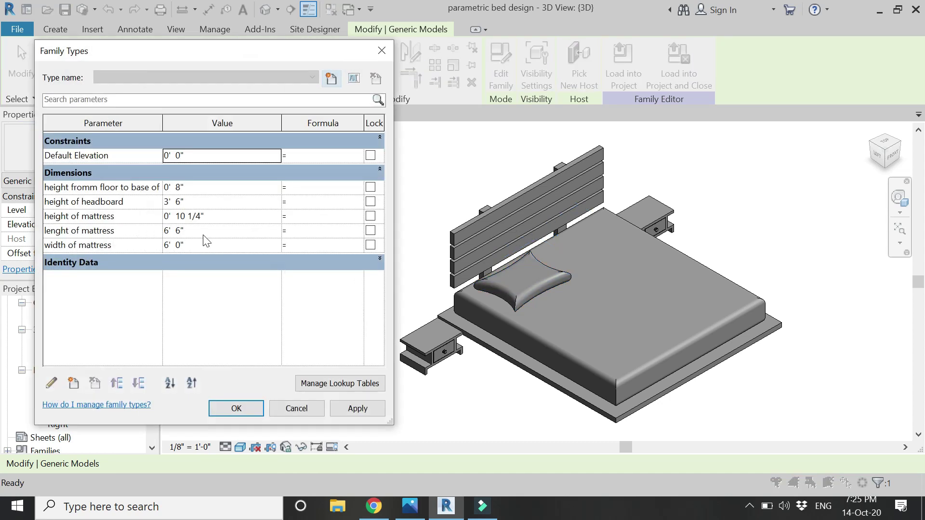
click(52, 386)
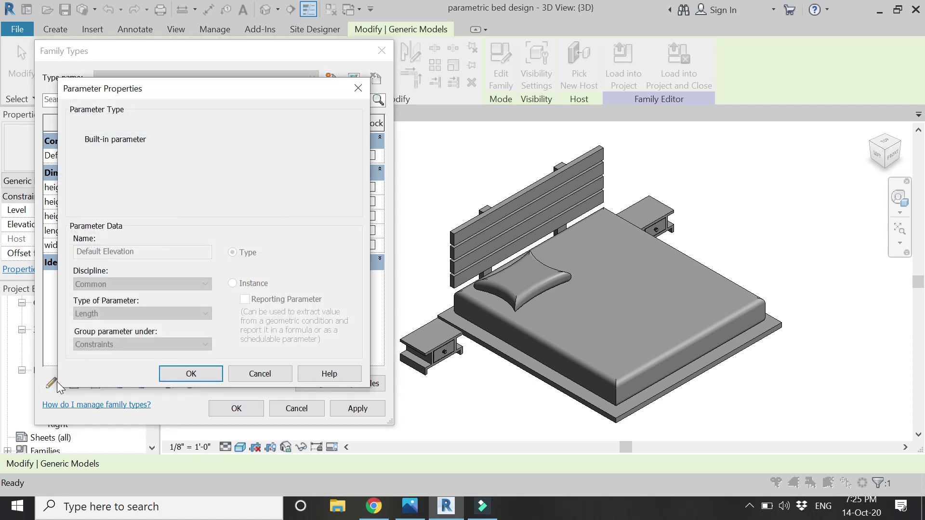
key(Escape)
click(71, 382)
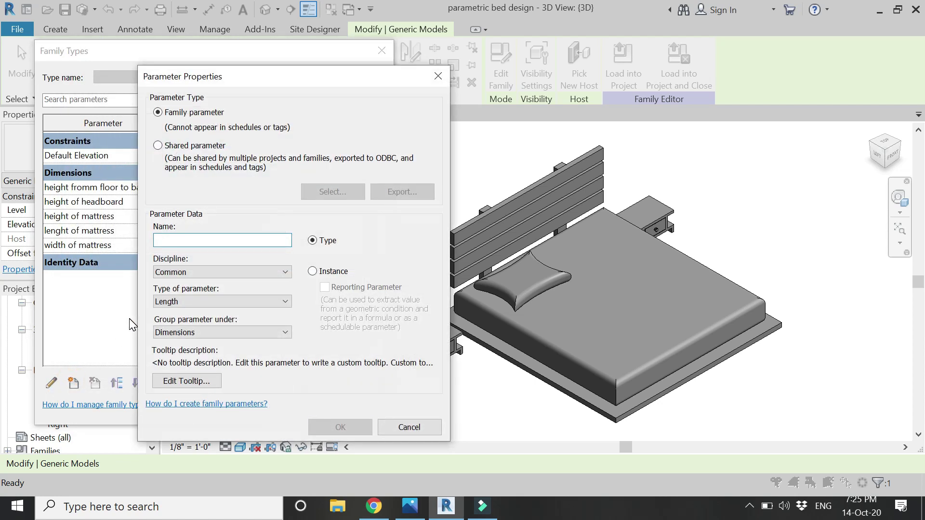
text(elevation from floor (pillow)
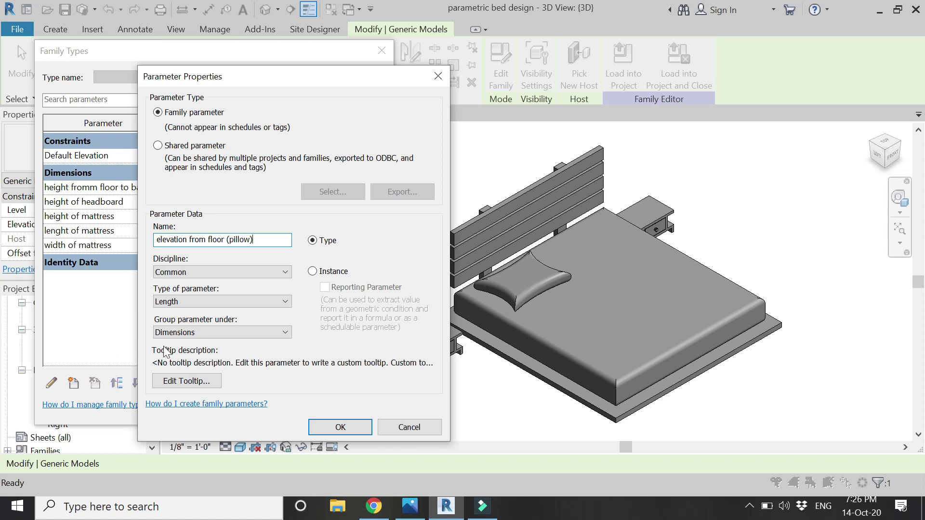
click(233, 330)
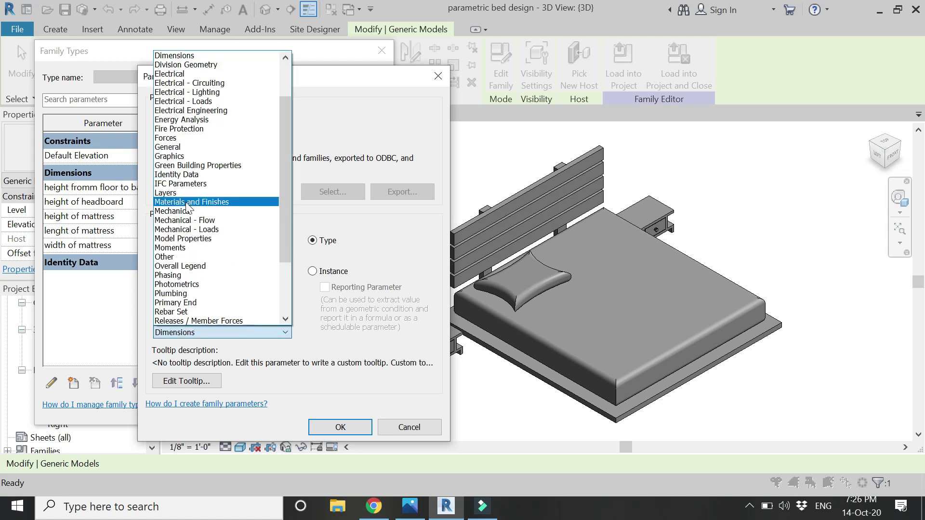
click(186, 257)
click(330, 425)
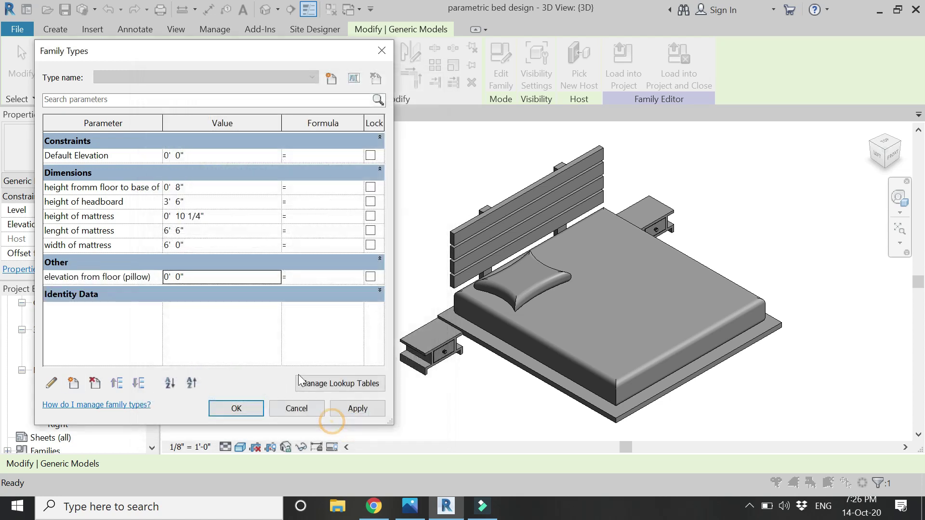
Set the pillow elevation parameter's formula to height of mattress + height fromm floor to base of mattress, and apply it.
drag(282, 123, 213, 124)
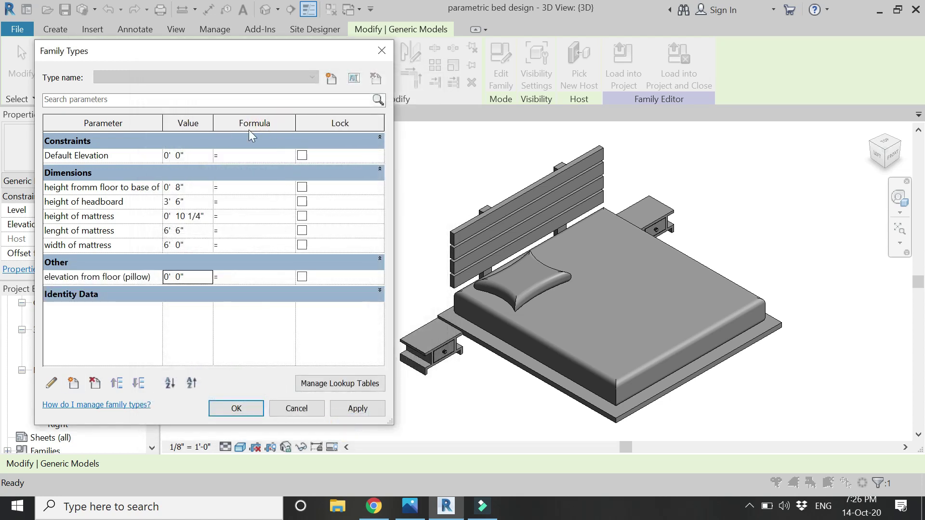
drag(323, 134, 339, 134)
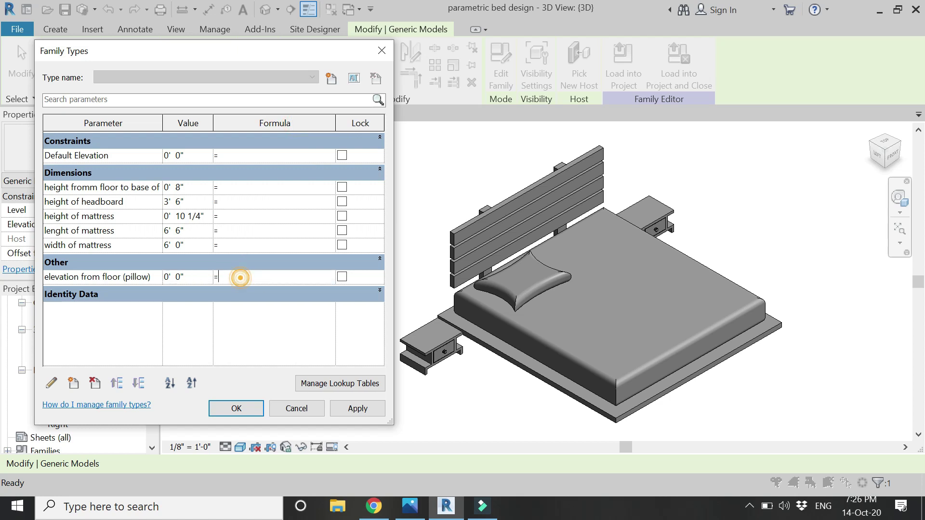
click(142, 217)
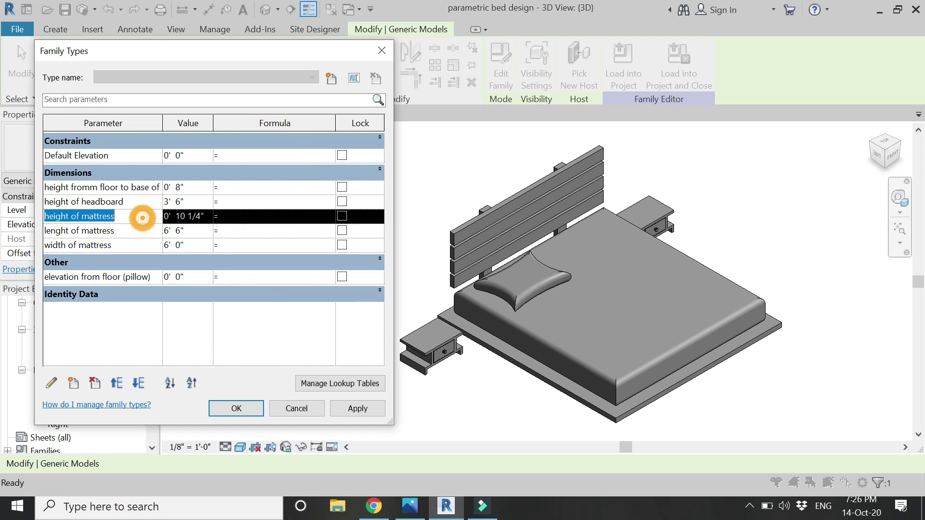
click(238, 278)
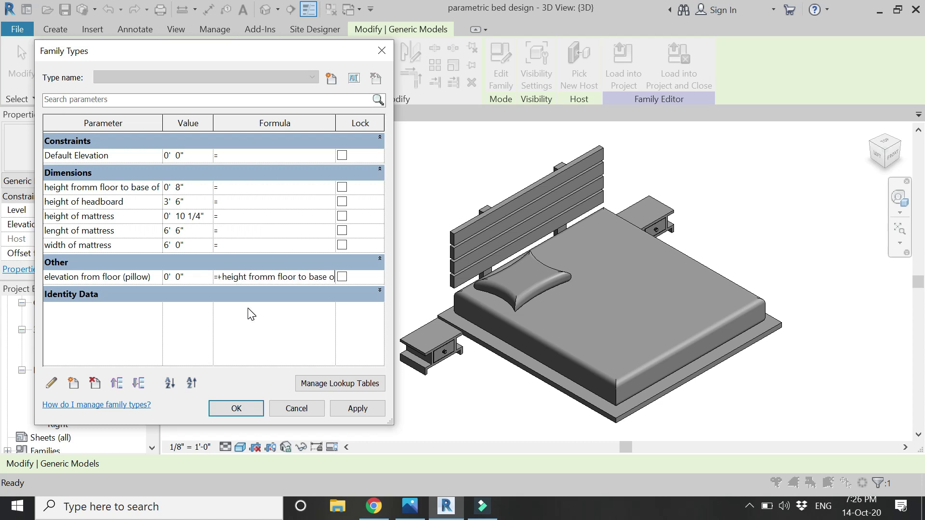
key(Tab)
click(378, 407)
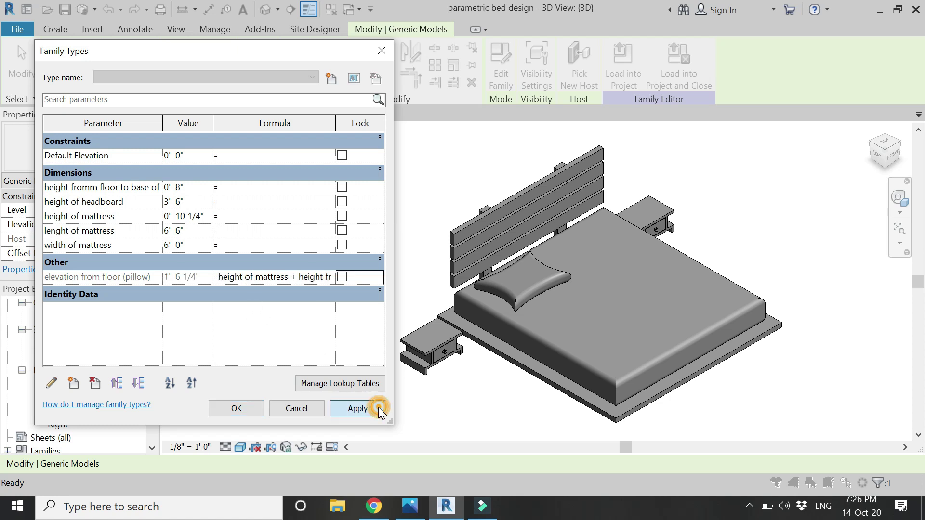
click(259, 408)
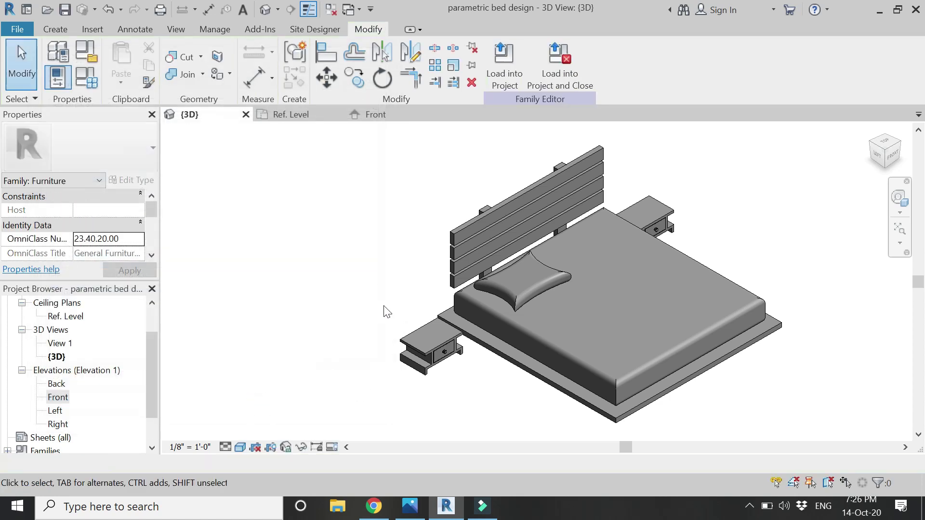
Associate the pillow's Elevation from Level property with the "elevation from floor (pillow)" family parameter.
click(508, 295)
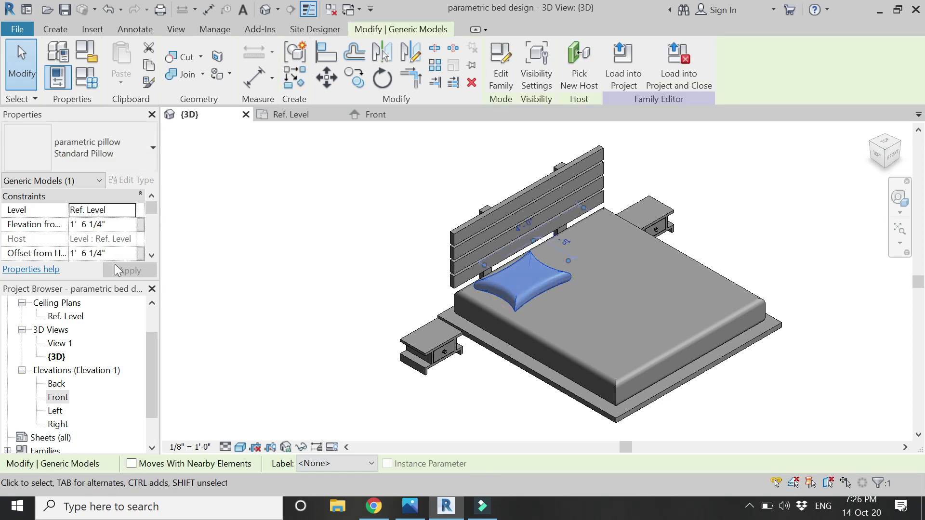
click(140, 224)
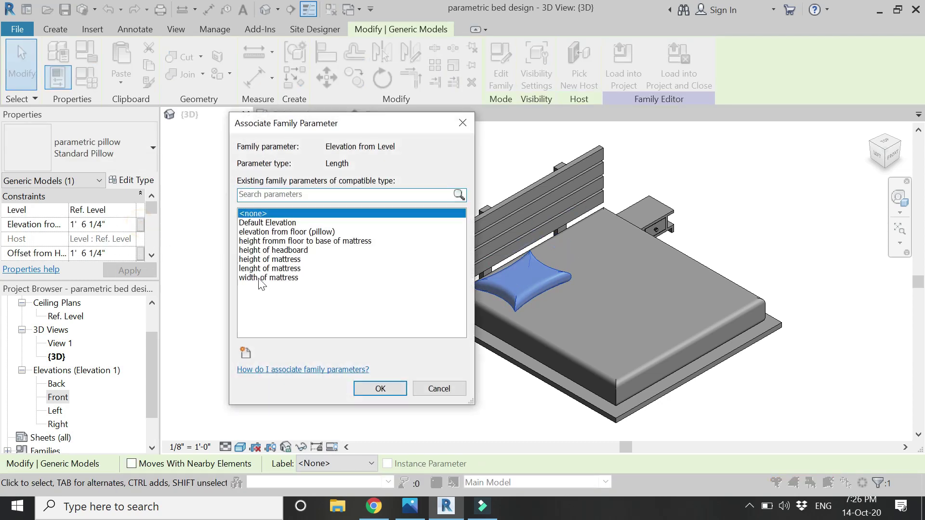
click(297, 241)
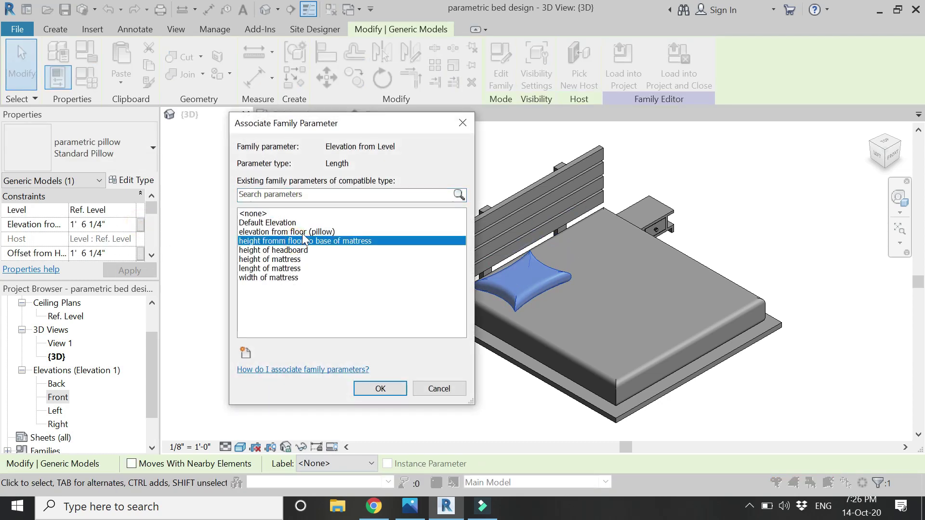
click(302, 232)
click(374, 389)
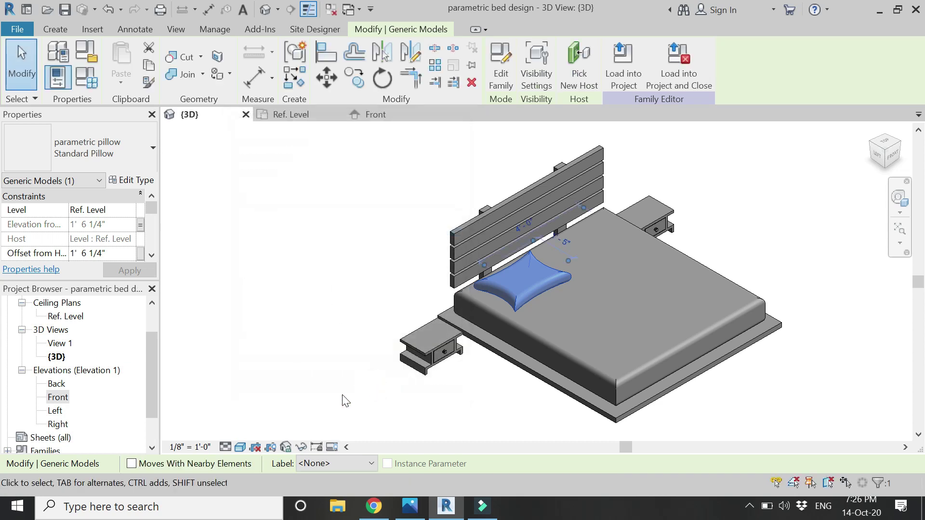
click(272, 342)
In the Ref. Level plan, align the pillow's vertical centreline to the left headboard post's centre reference plane and lock it.
click(304, 115)
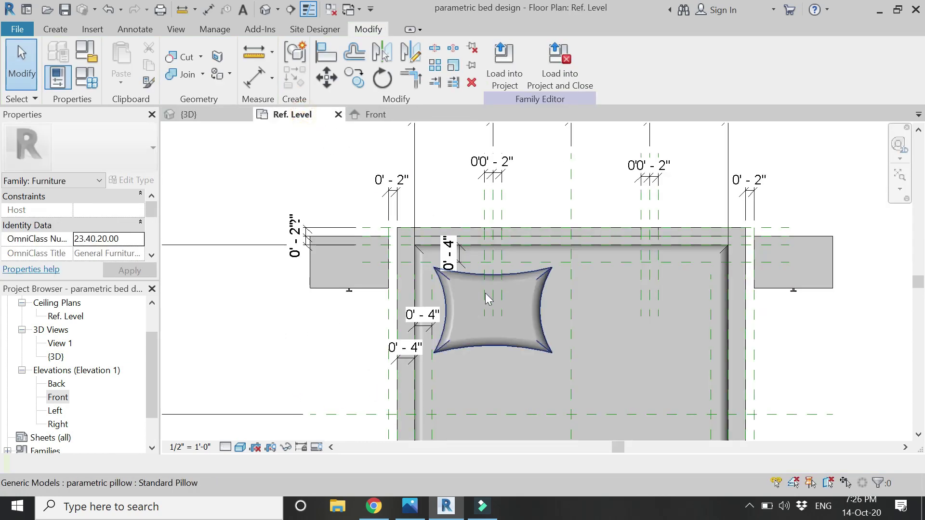
scroll(485, 293, up, 3)
click(328, 55)
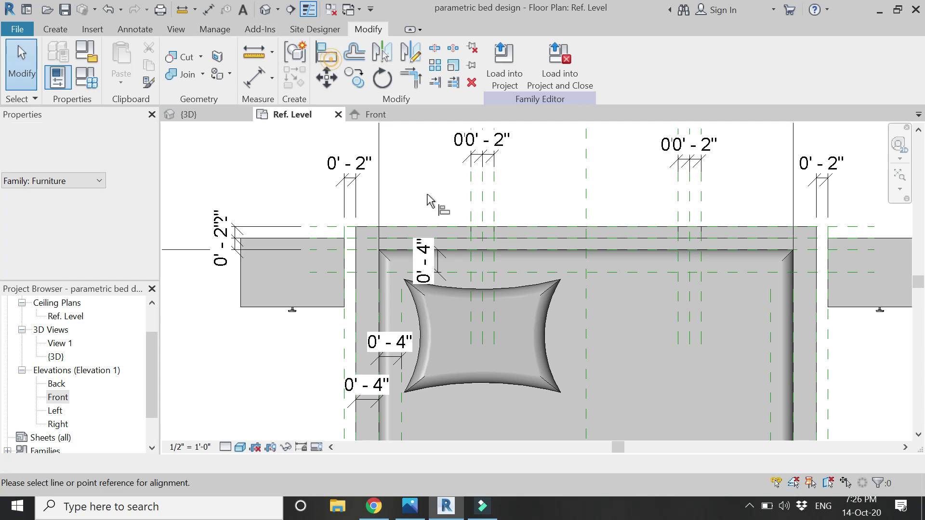
click(480, 197)
click(483, 328)
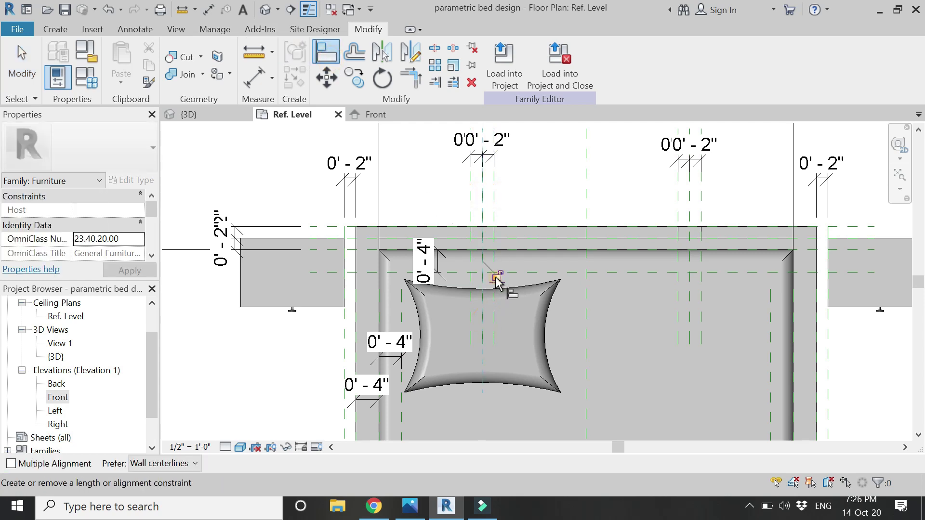
scroll(481, 332, down, 2)
key(Escape)
key(Escape)
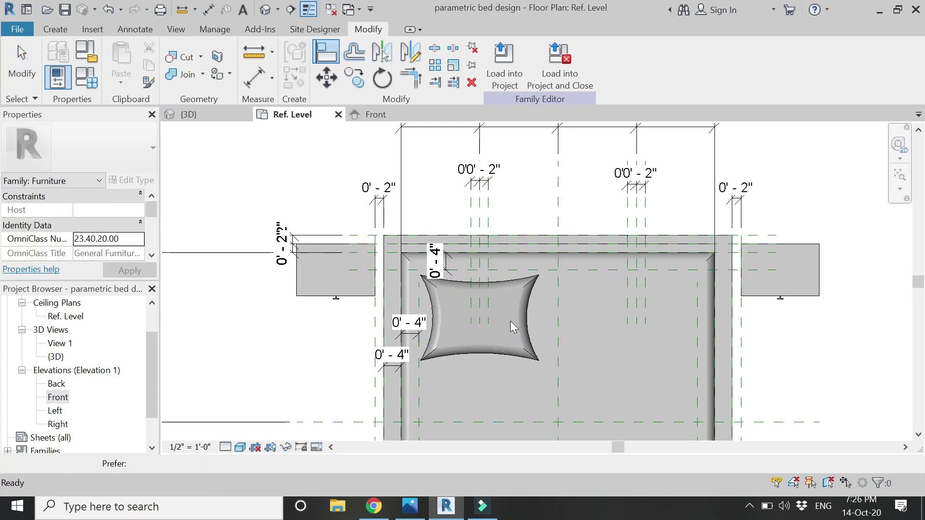
Mirror the left pillow about the bed's Center Left/Right reference plane to create the right pillow.
click(530, 295)
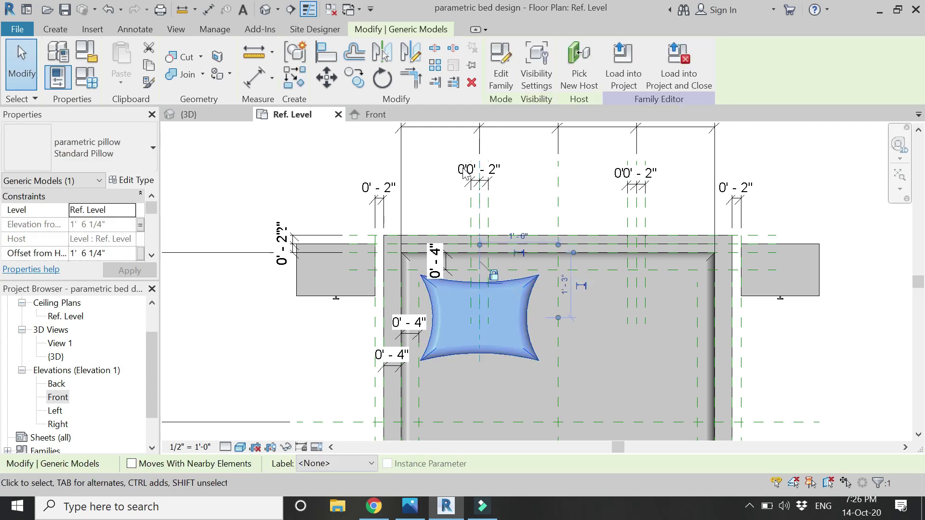
key(d)
key(m)
click(558, 200)
click(562, 324)
key(Escape)
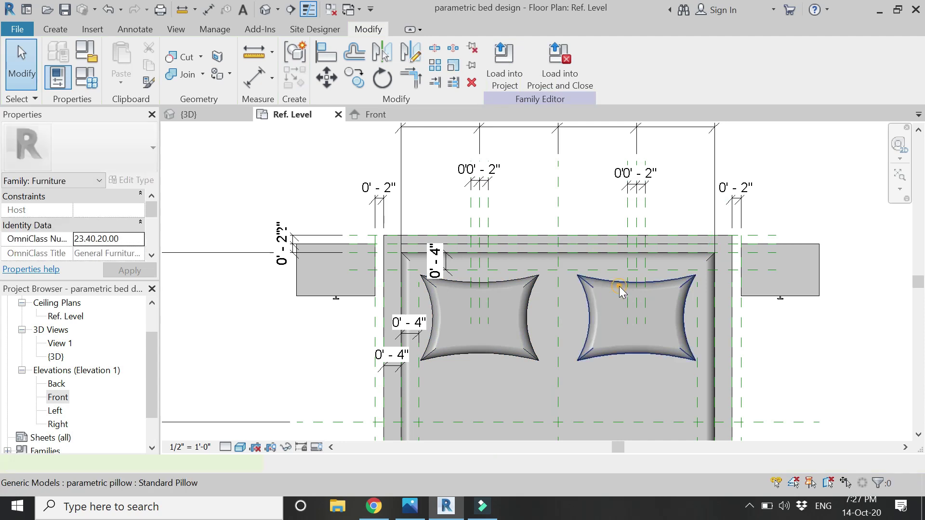
Align the right pillow's vertical centreline to the right headboard post's centre reference plane and lock it.
click(620, 286)
key(Escape)
key(a)
key(l)
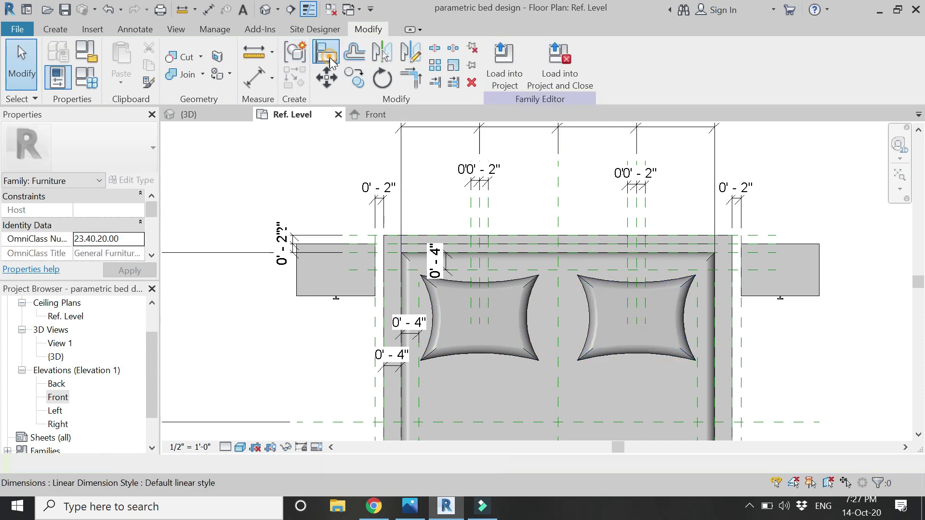
click(636, 214)
click(648, 320)
click(651, 275)
scroll(476, 286, down, 2)
key(Escape)
scroll(436, 287, up, 2)
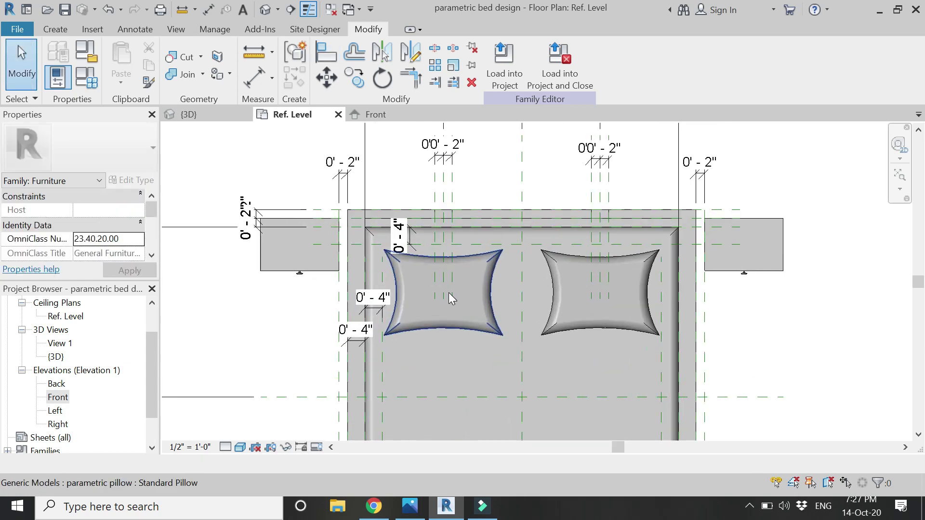
Draw a horizontal reference plane across the middle of both pillows, extending past the side tables.
key(r)
key(p)
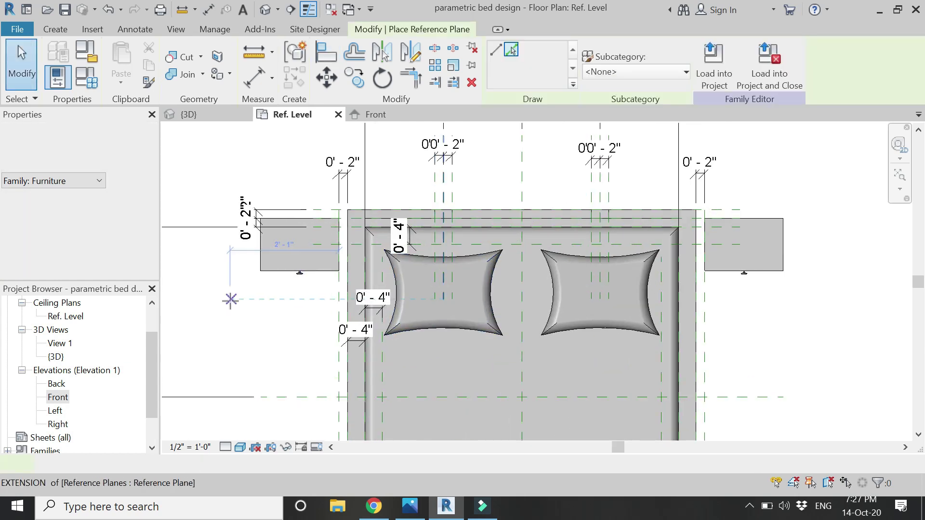
click(233, 292)
click(851, 292)
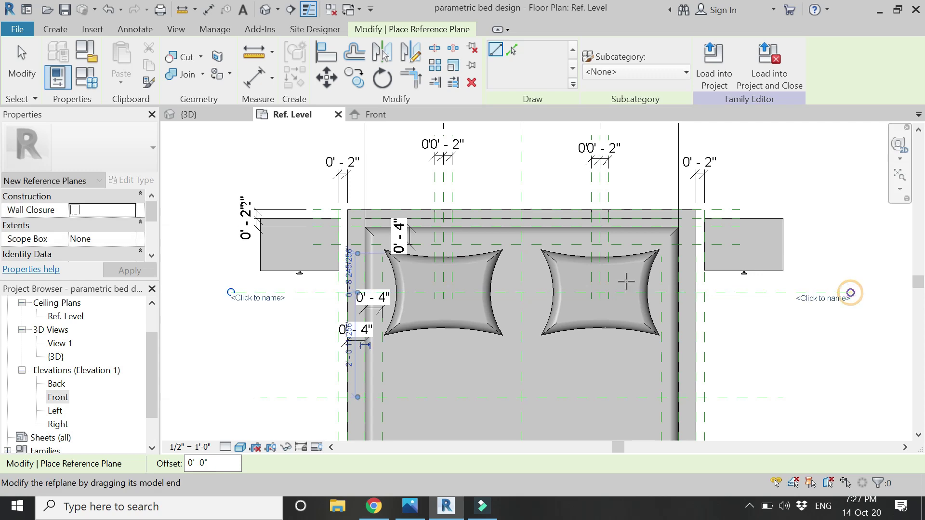
Add an aligned dimension from the mattress's headboard-side reference plane to the new horizontal pillow reference plane.
key(d)
key(i)
scroll(349, 269, up, 2)
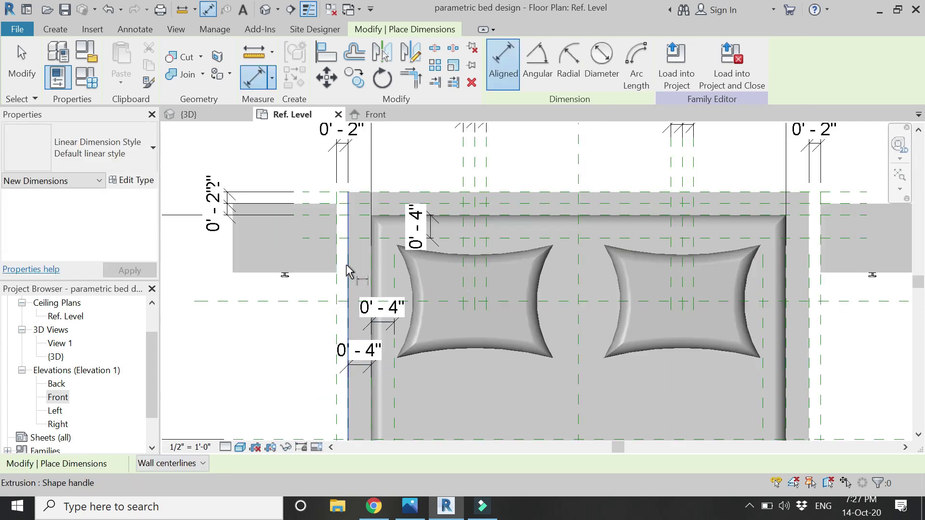
click(318, 313)
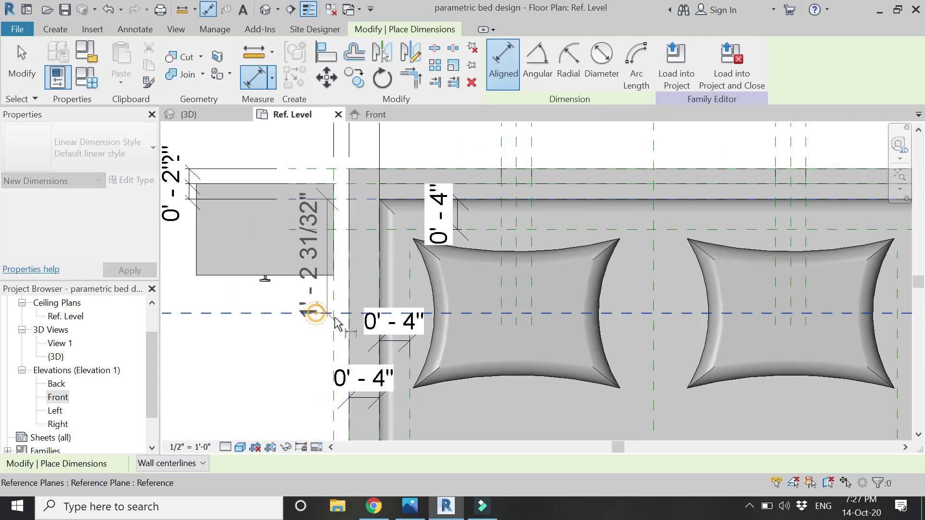
scroll(335, 316, down, 2)
click(204, 349)
key(Escape)
key(Escape)
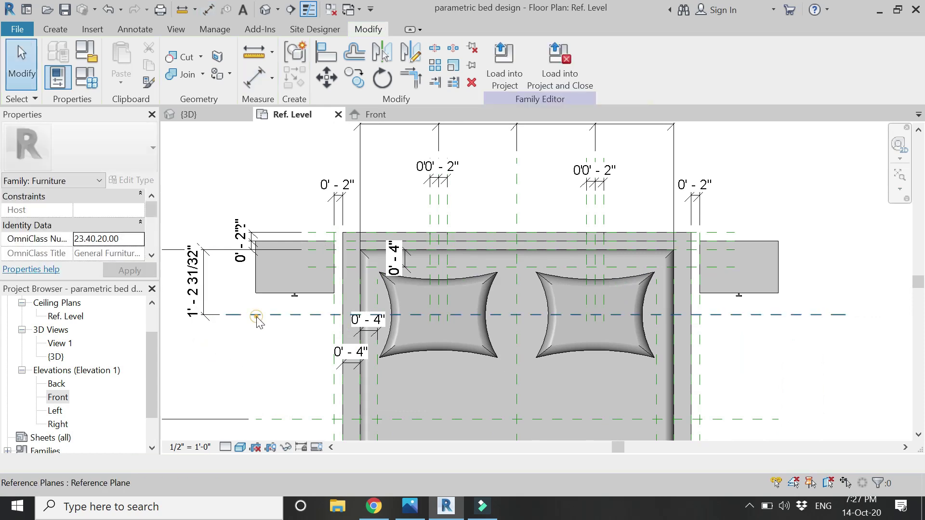
Set the distance from the mattress's headboard-side plane to the pillow reference plane to 1' 3".
click(255, 315)
click(195, 283)
text(1')
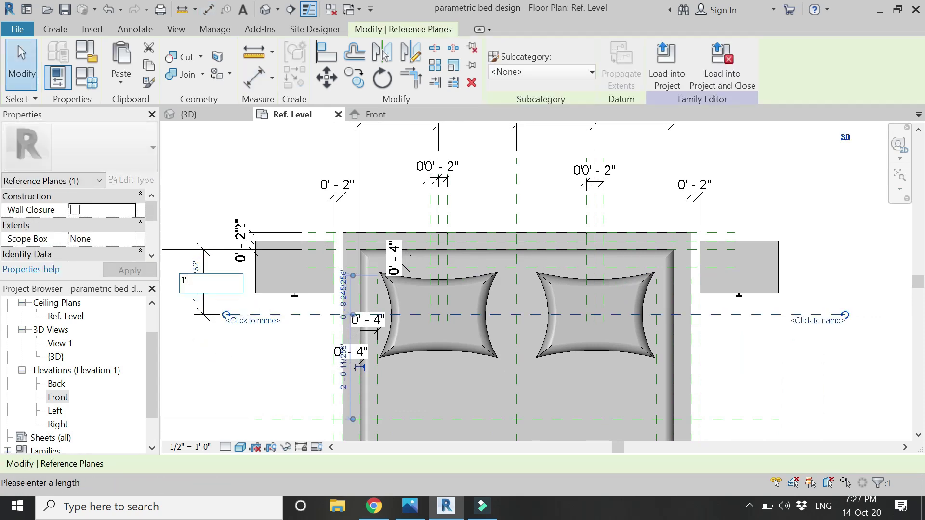
text( 3)
key(Return)
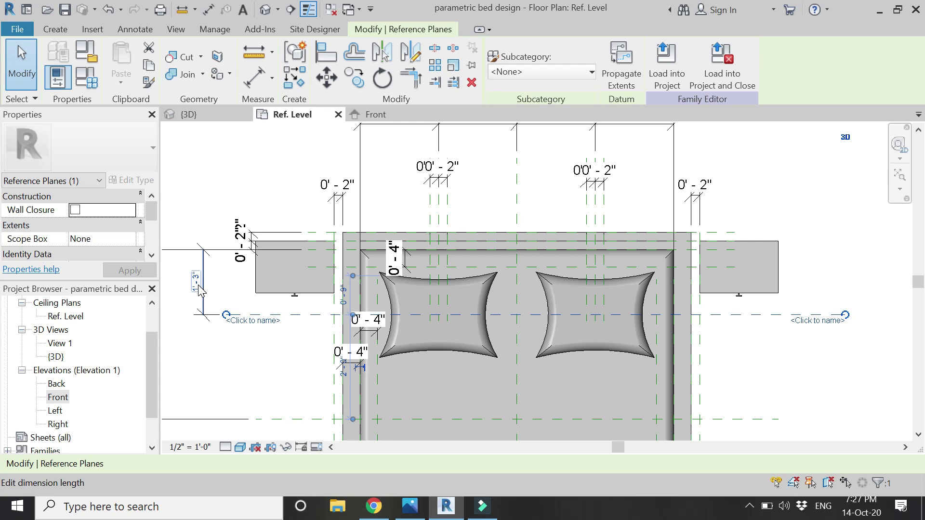
click(201, 289)
Align the horizontal centrelines of both pillows to the horizontal pillow reference plane and lock them.
key(a)
key(l)
scroll(306, 320, up, 2)
click(300, 316)
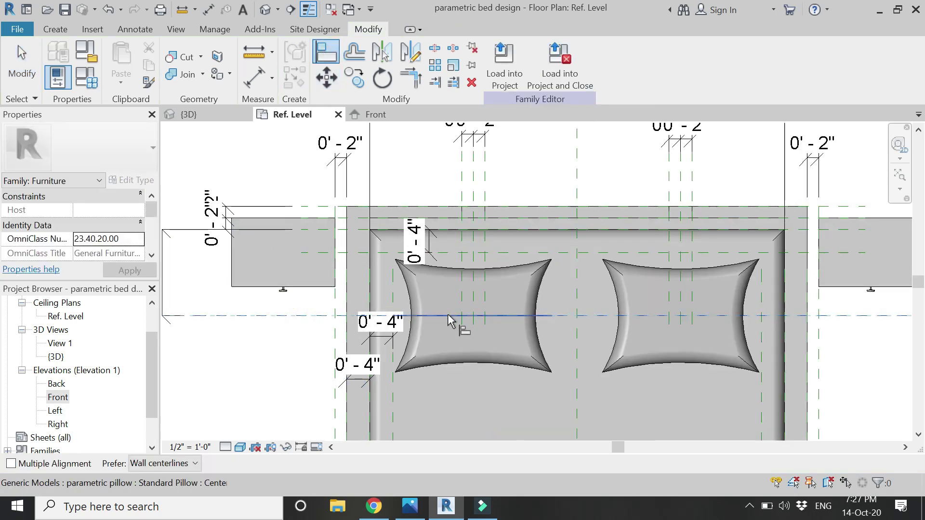
click(539, 331)
click(299, 316)
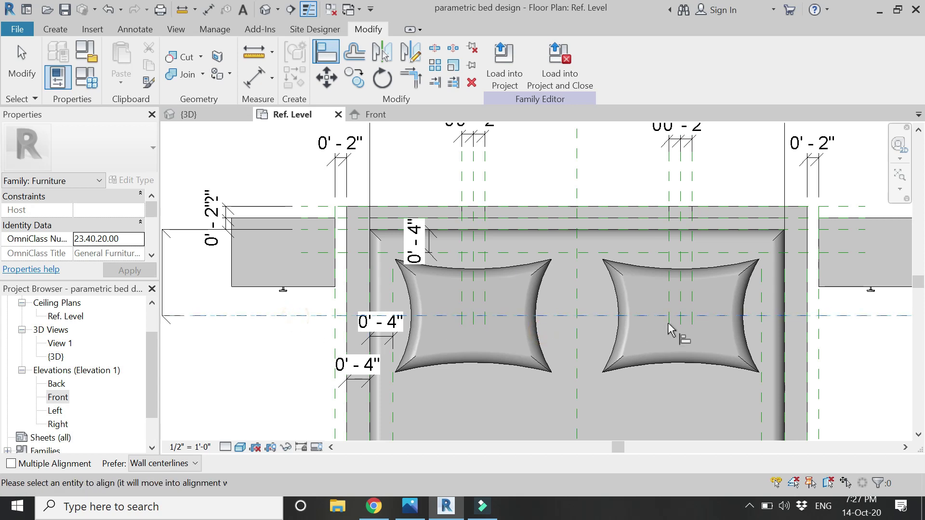
click(654, 313)
click(562, 304)
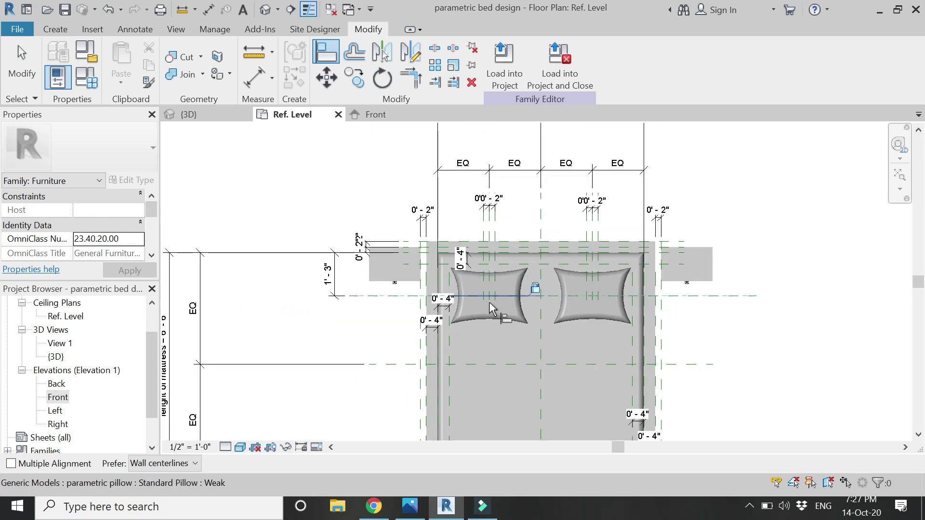
scroll(489, 302, down, 3)
key(Escape)
scroll(475, 269, down, 3)
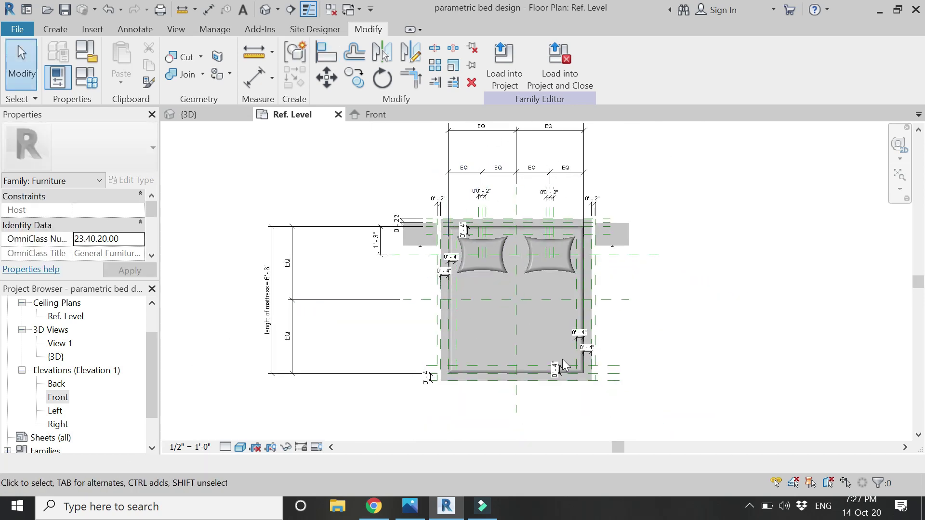
From the Front elevation, associate the side table's height type parameter with "height fromm floor to base of mattress" and apply it.
click(231, 114)
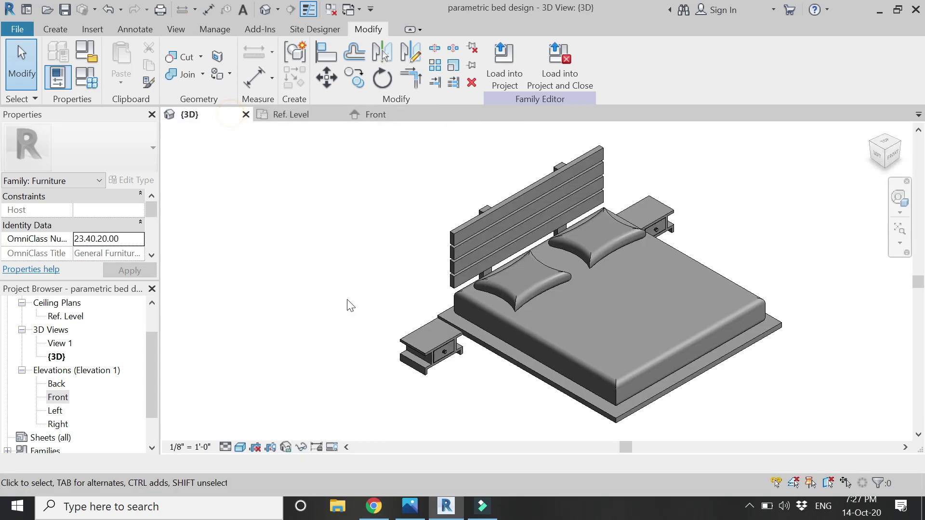
click(394, 121)
scroll(386, 342, down, 2)
scroll(388, 354, up, 4)
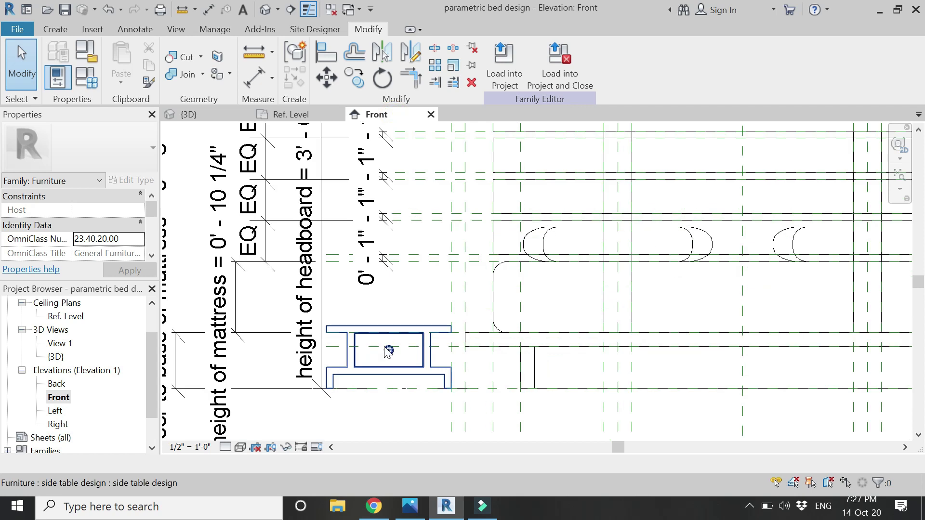
middle_drag(388, 350, 438, 350)
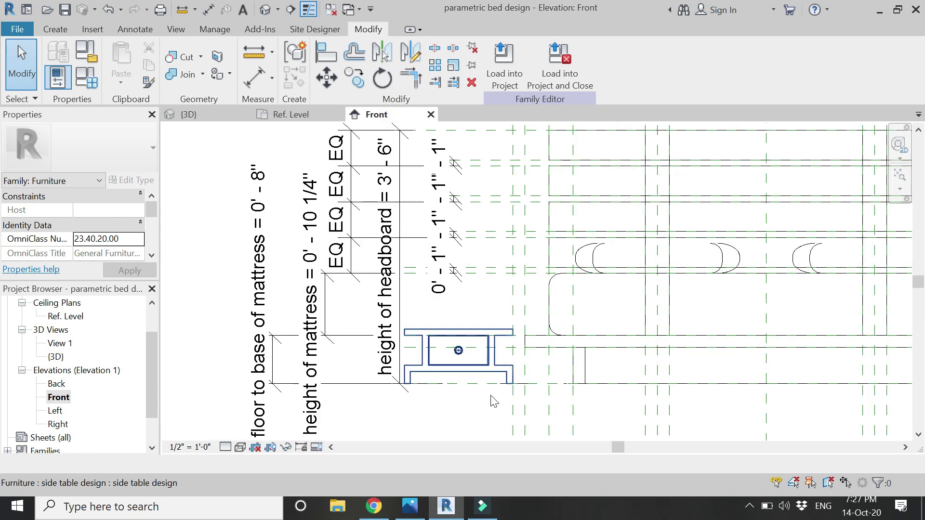
scroll(438, 349, up, 1)
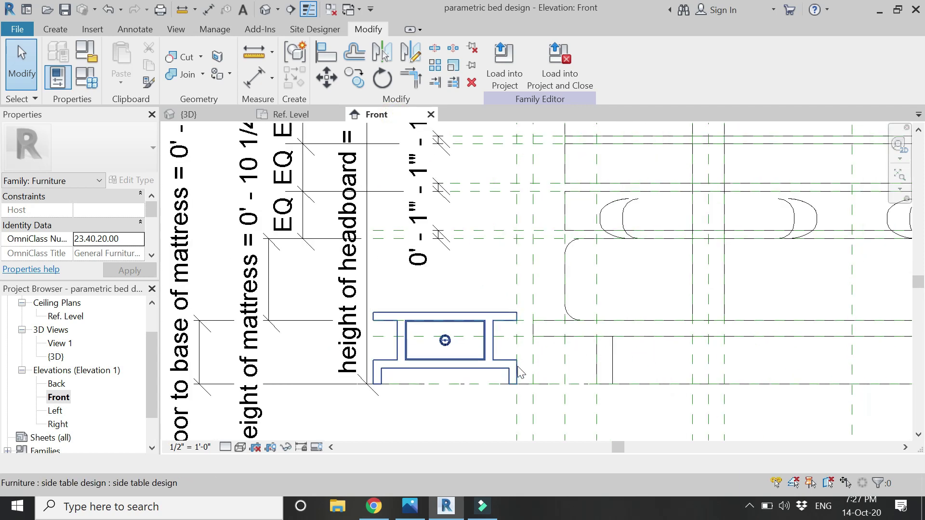
click(482, 316)
click(138, 182)
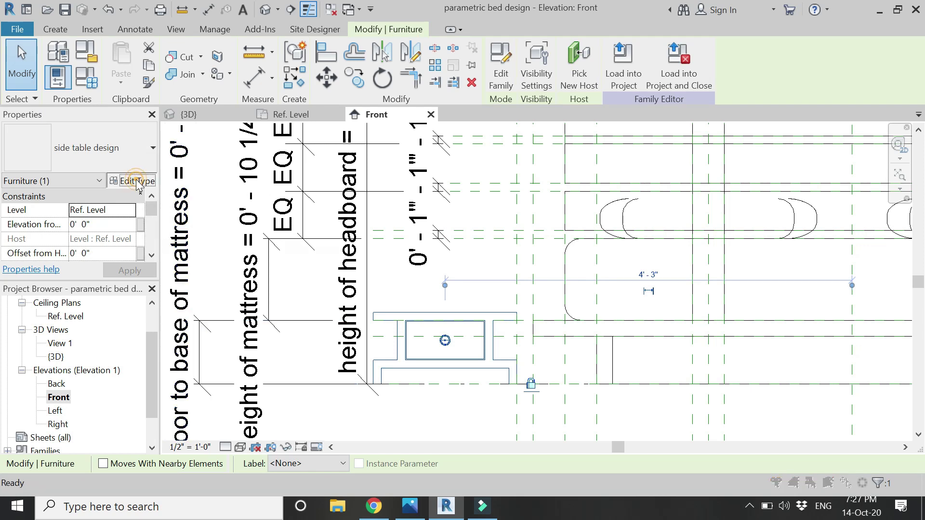
click(766, 248)
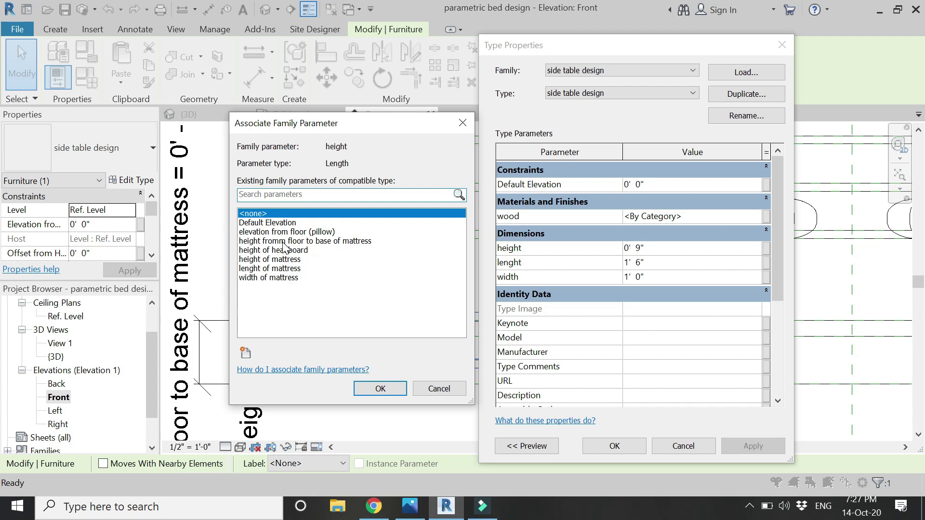
click(284, 241)
click(381, 388)
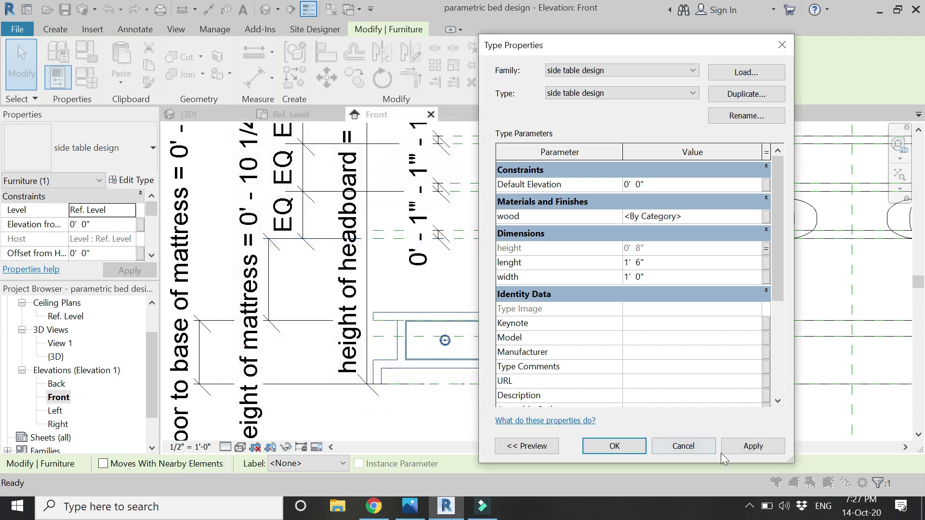
click(753, 446)
click(614, 445)
scroll(335, 318, down, 2)
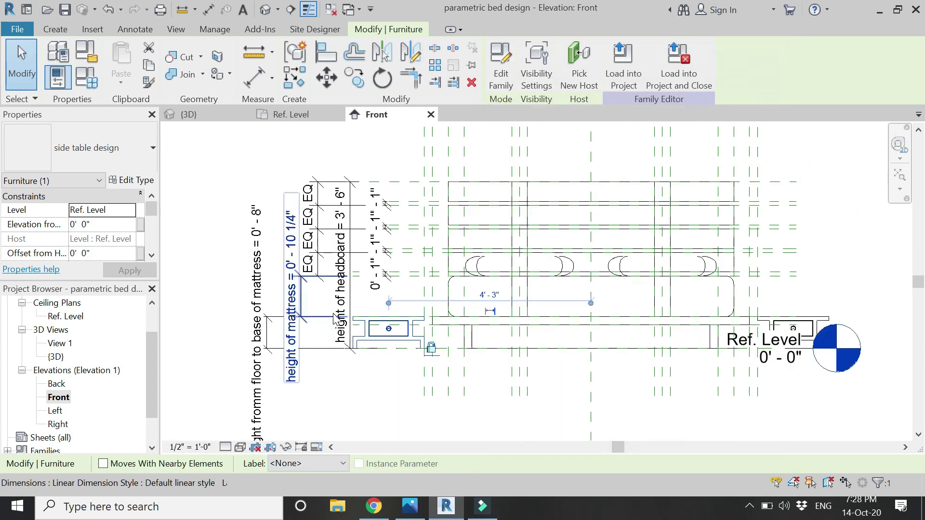
click(549, 375)
scroll(417, 332, up, 2)
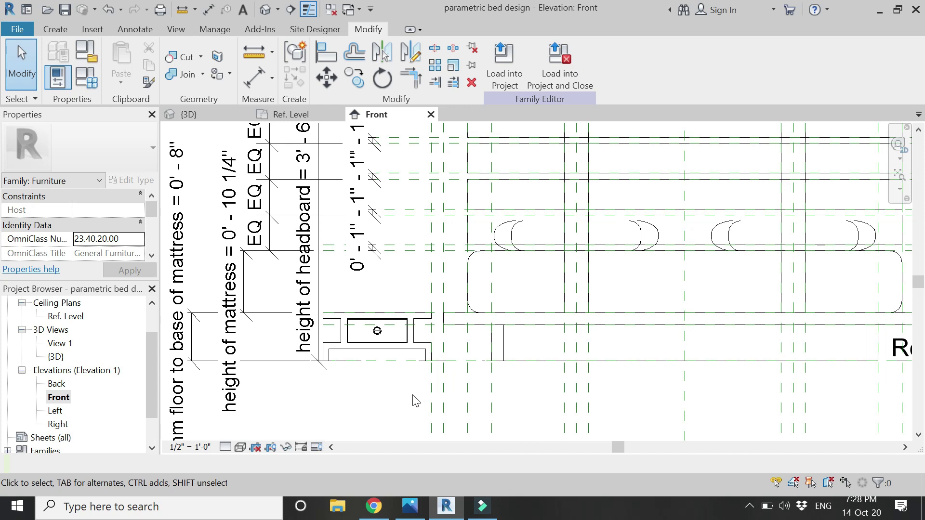
Review the complete bed in the 3D view and check the standard US bed sizes in the Photos reference image.
click(185, 114)
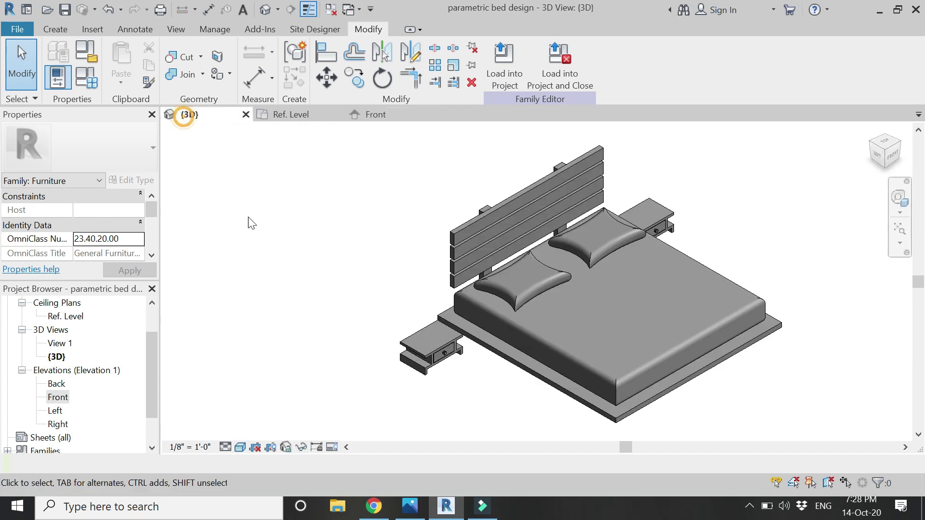
scroll(248, 216, down, 2)
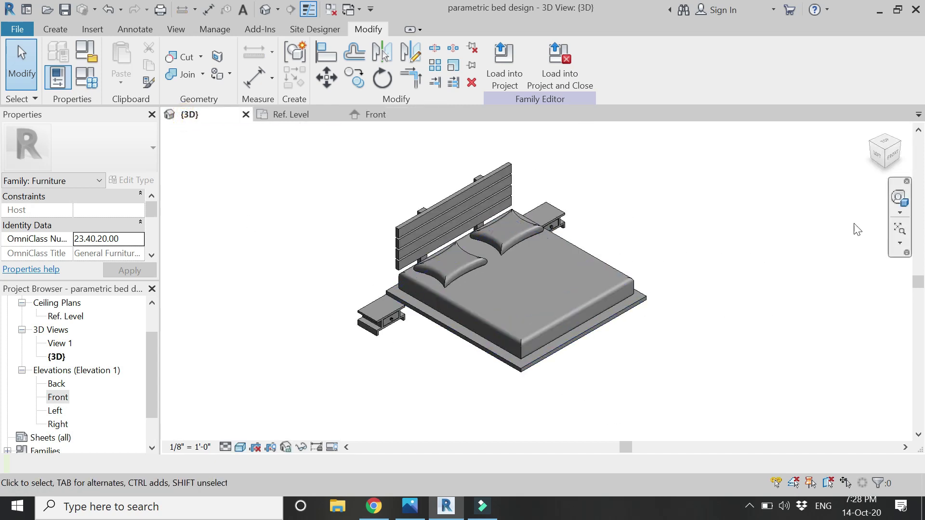
click(899, 198)
drag(488, 215, 521, 283)
key(Escape)
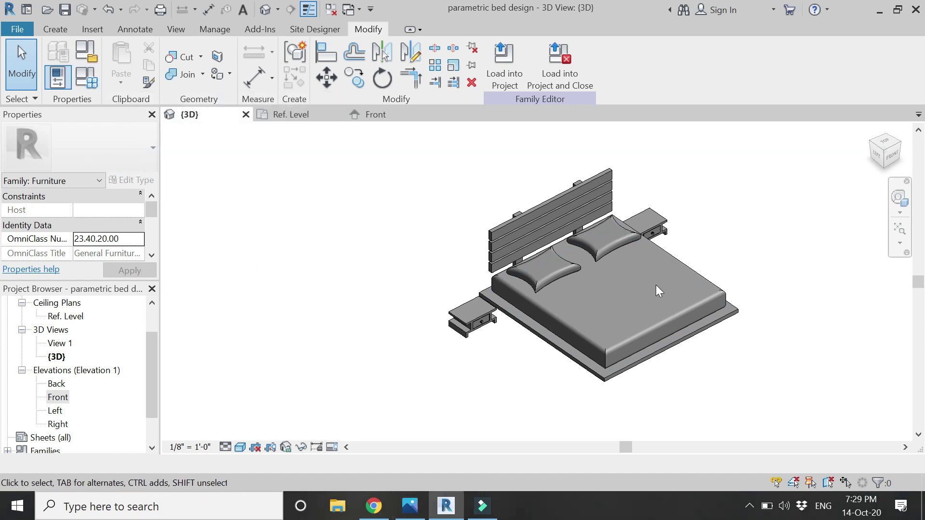
click(410, 506)
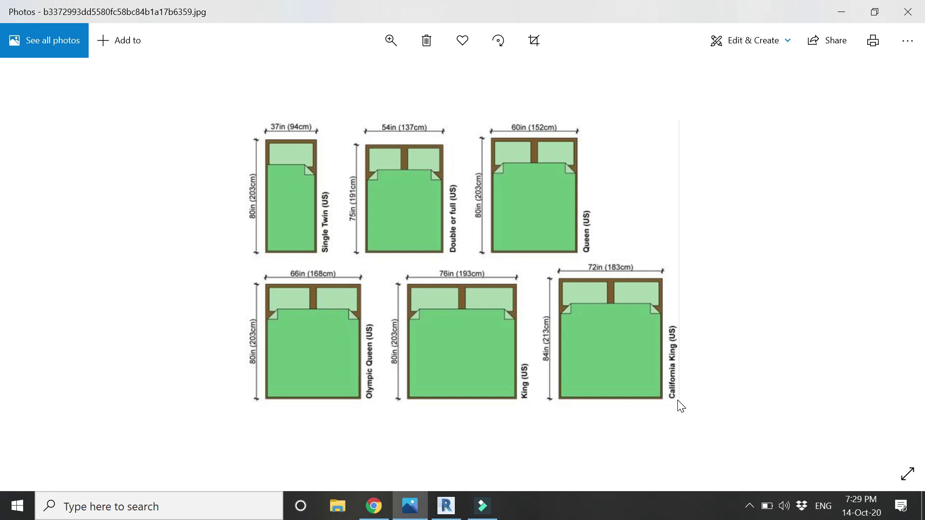
click(457, 501)
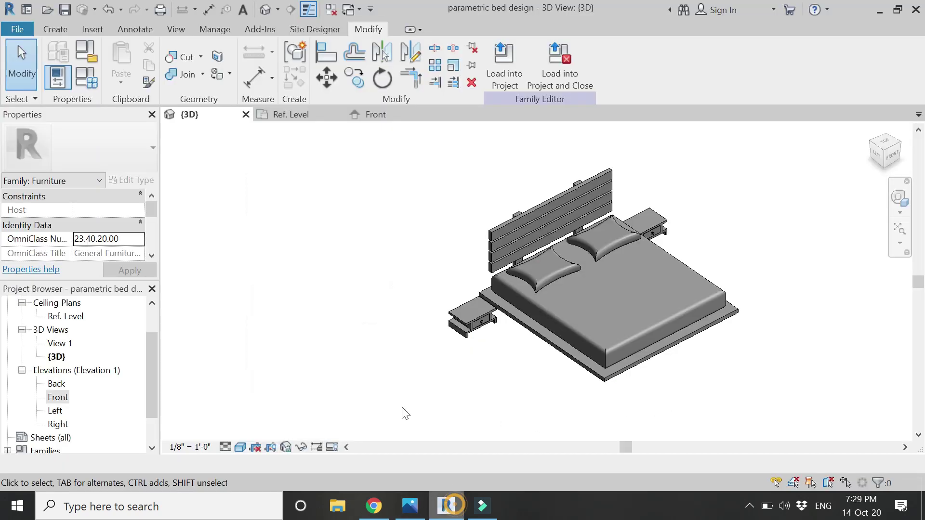
Create two family types named Double Bed and Queen Bed.
click(83, 77)
click(331, 79)
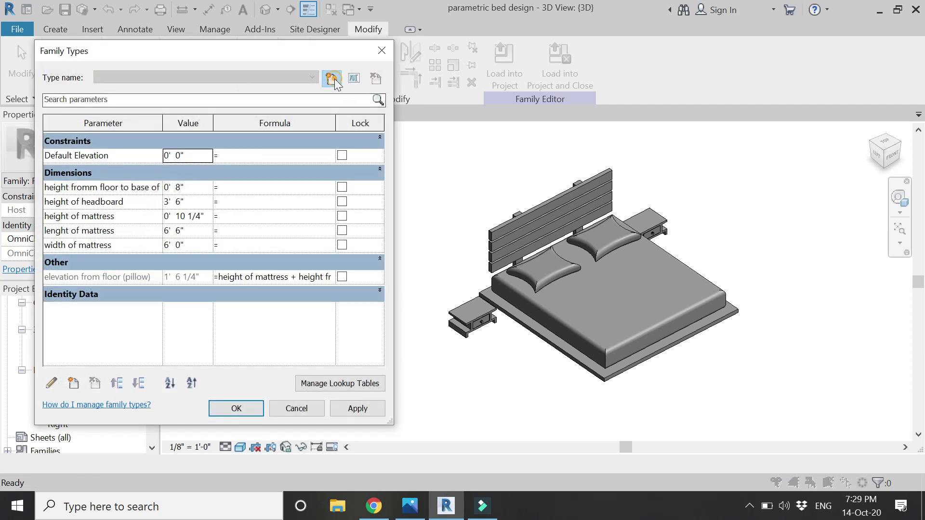
text(Doub)
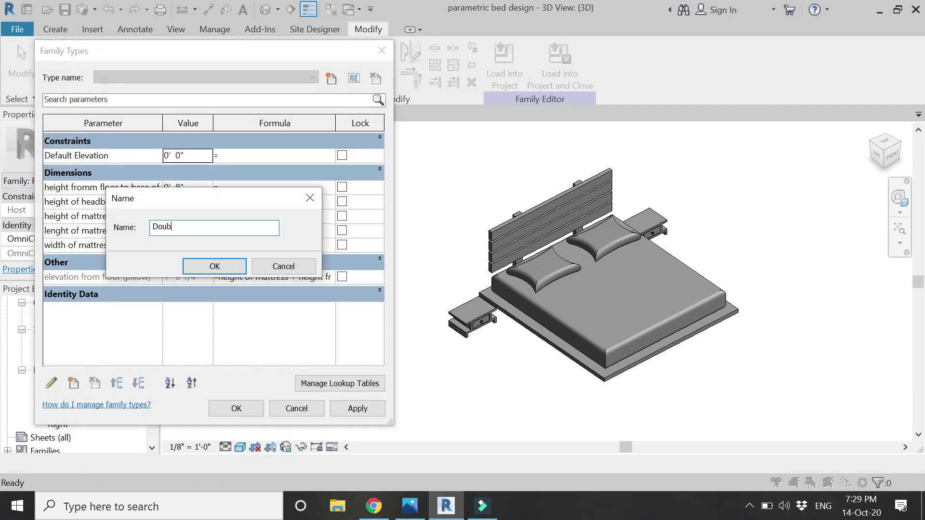
text(le Bed)
key(Return)
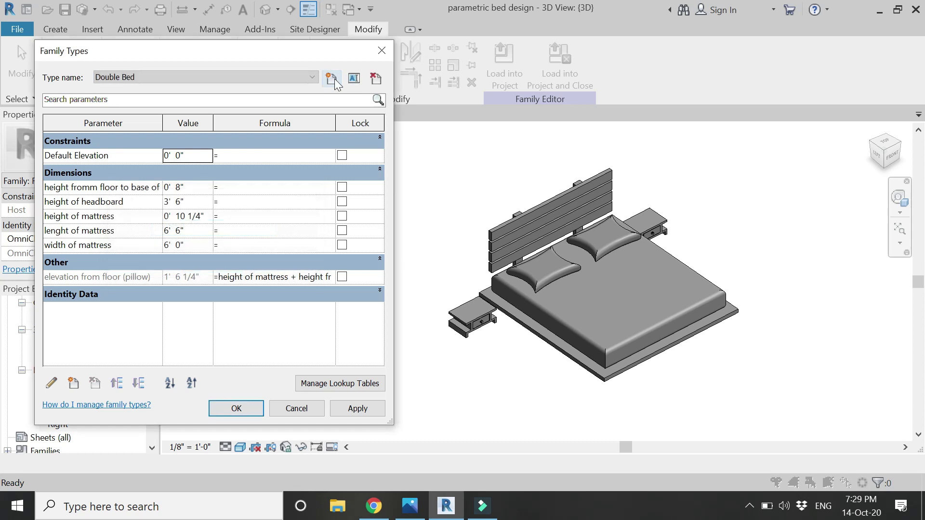
click(331, 78)
text(Queen Bed)
key(Return)
Add two more family types named Olympic Queen and King.
click(330, 84)
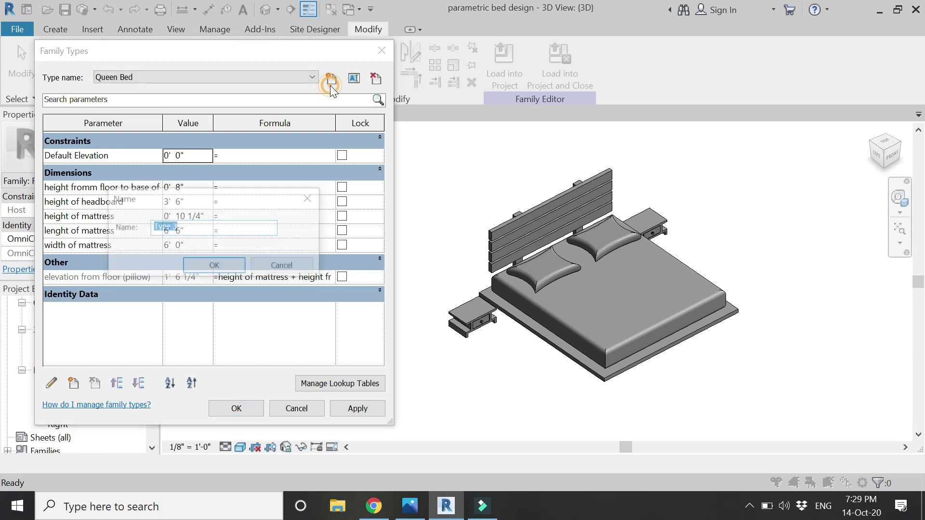
text(Oly)
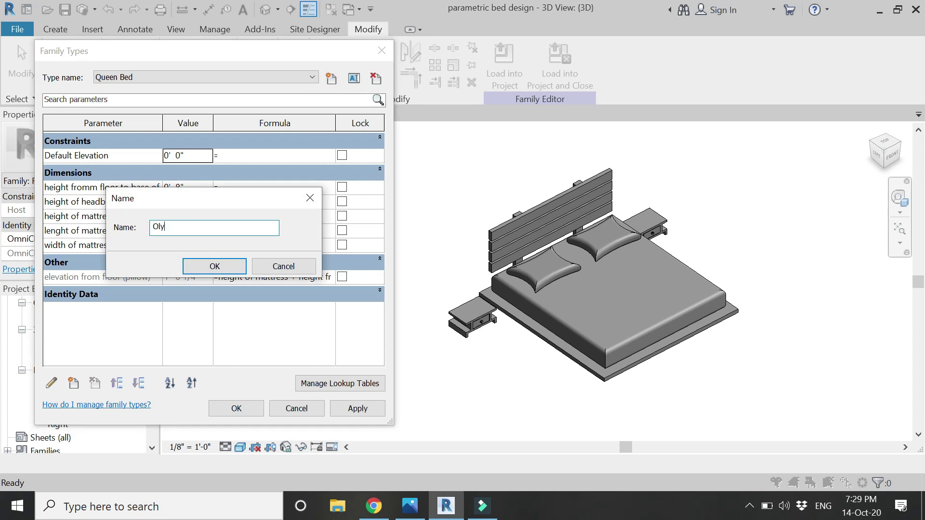
text(mpic Queen)
key(Return)
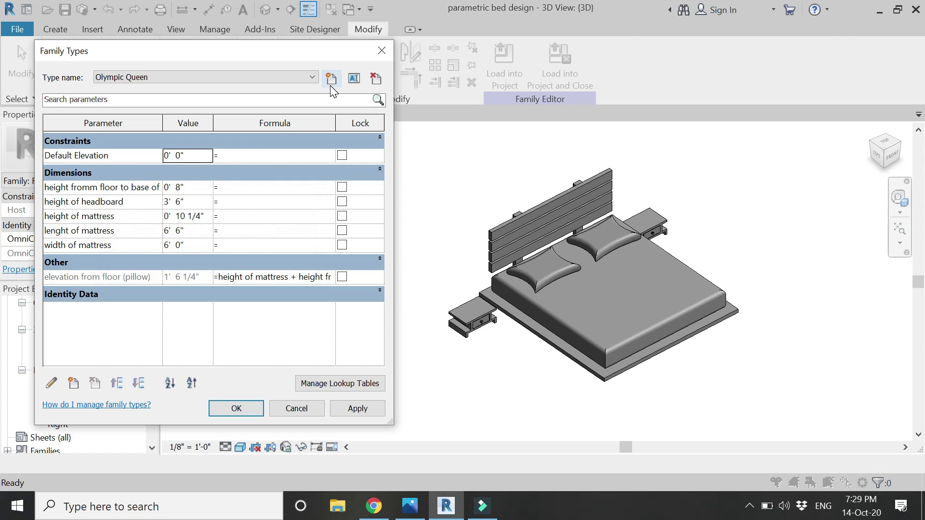
click(331, 82)
text(King)
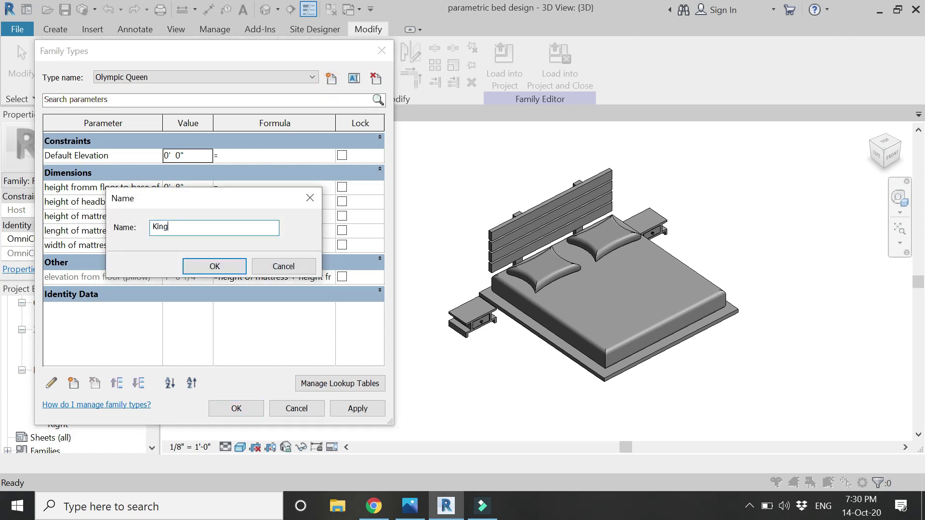
key(Return)
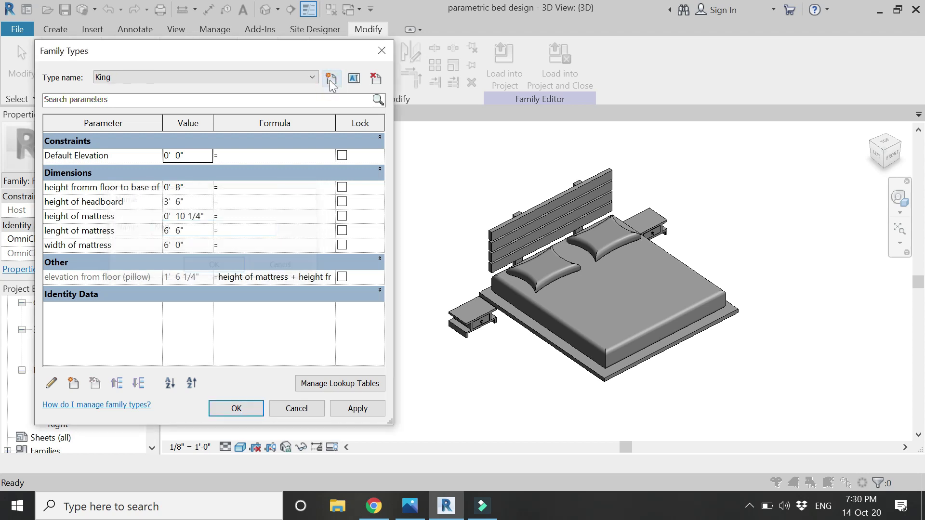
Create another family type named California King.
click(331, 81)
text(Ca)
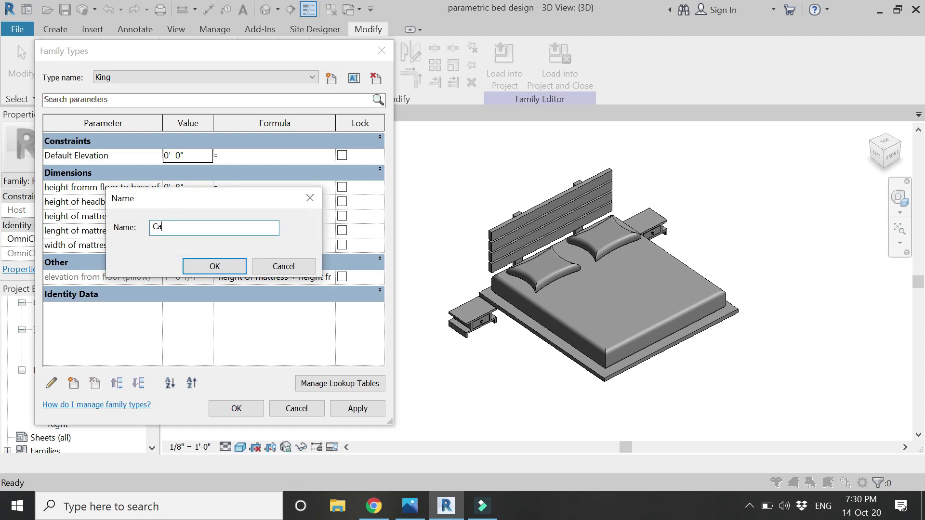
text(lifornia King)
key(Return)
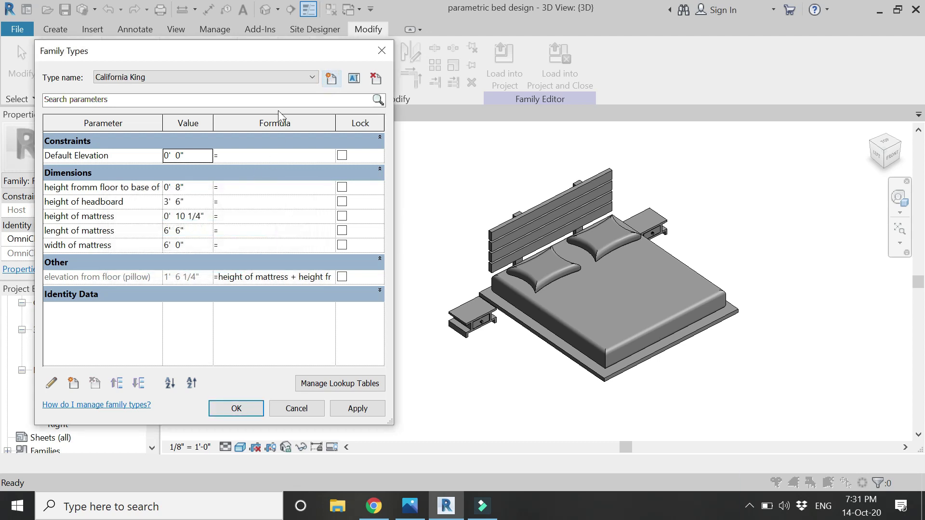
For the Double Bed type, set the mattress width to 54 inches and its length to 75 inches, following the Photos size chart.
click(264, 79)
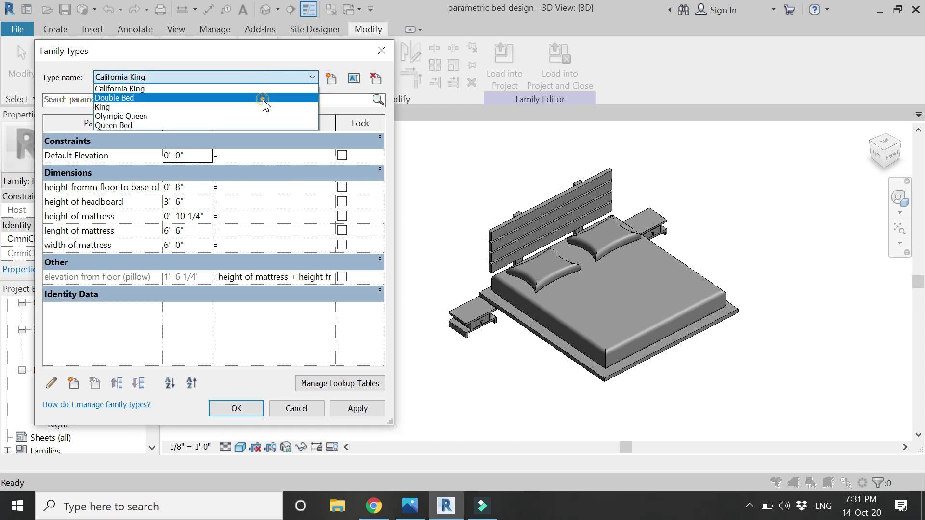
click(263, 99)
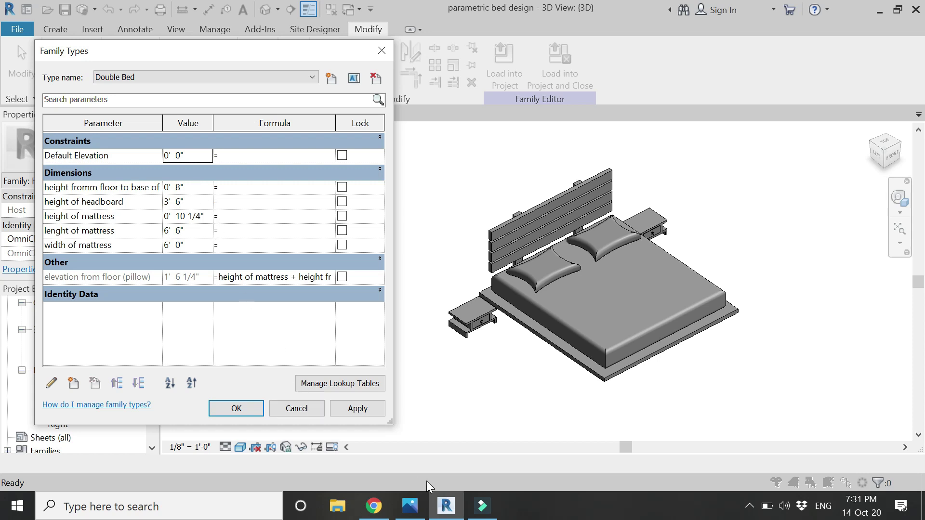
click(411, 506)
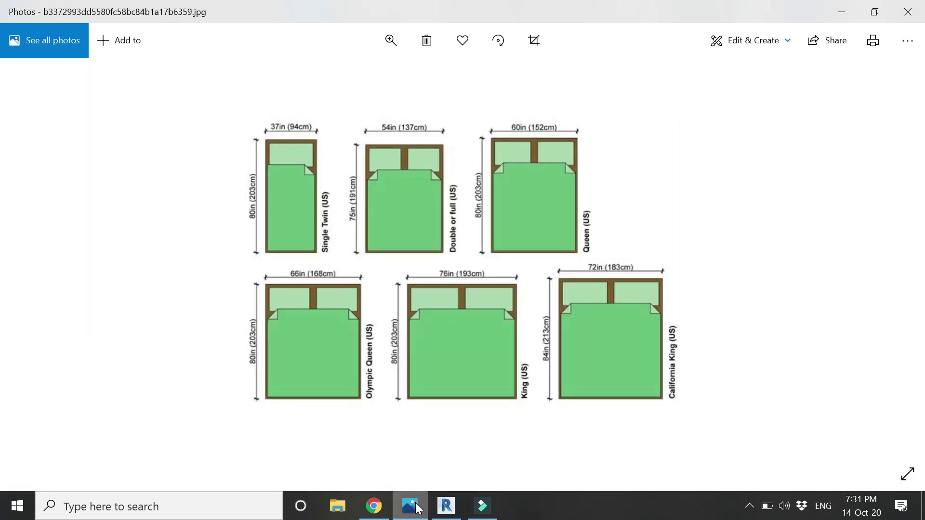
click(418, 509)
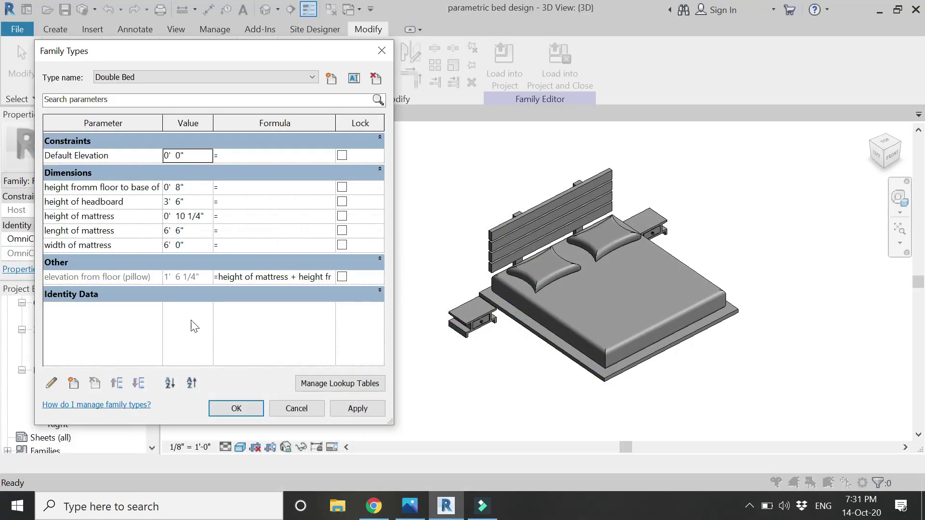
click(204, 216)
click(205, 246)
text(54)
key(Tab)
click(203, 230)
text(75)
key(Tab)
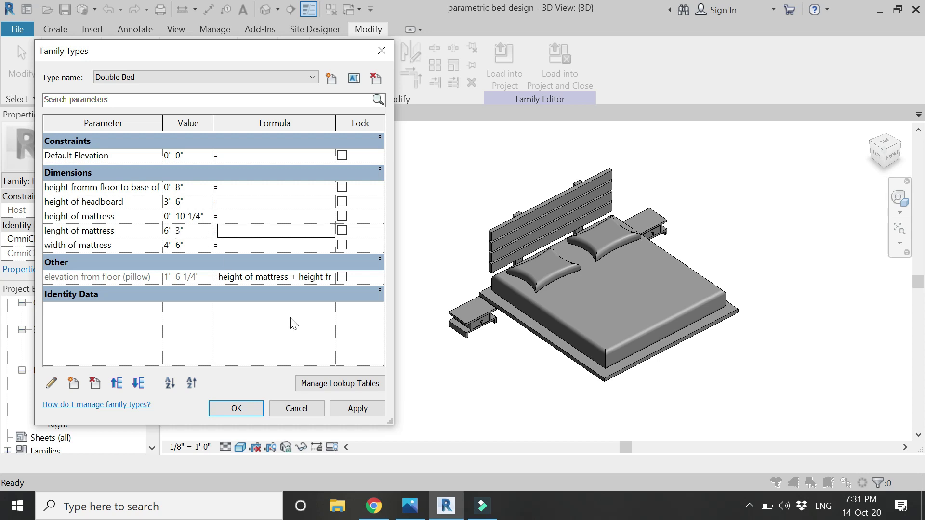
Apply the Double Bed dimensions, remove the unsatisfied constraints, and accept the family types.
click(365, 406)
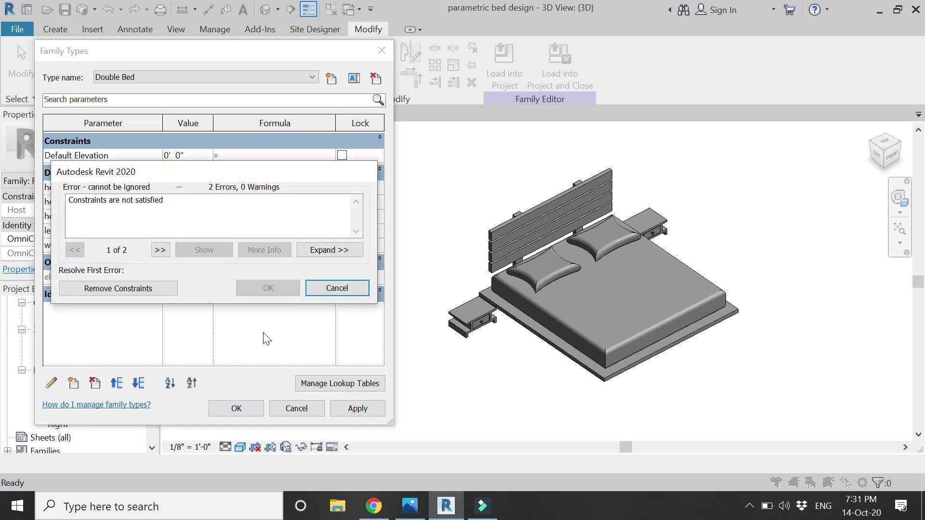
click(166, 291)
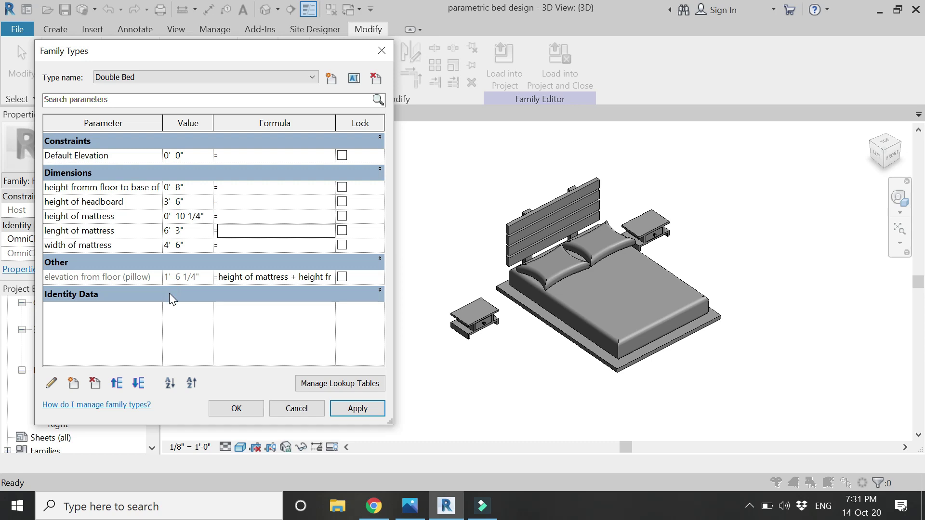
click(236, 408)
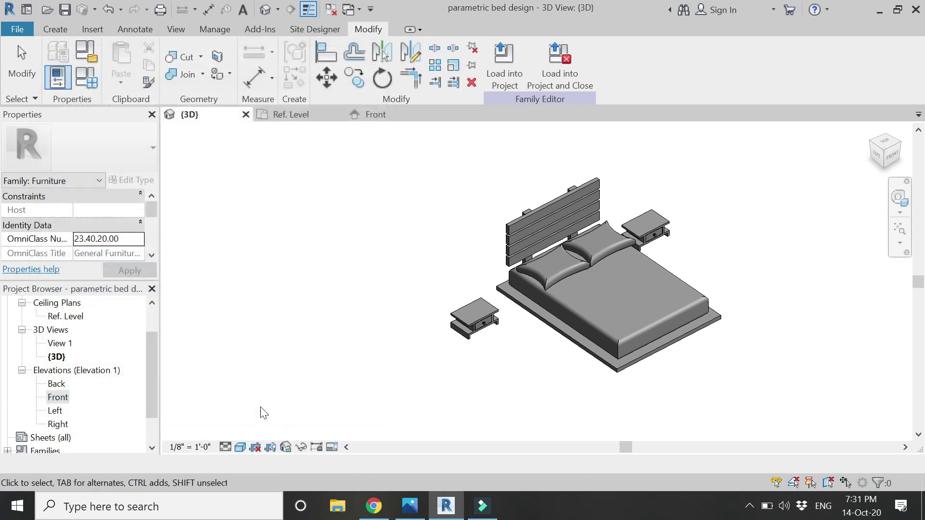
In the Ref. Level plan, delete the reference planes at the inner edges of both side tables along with their offset dimensions.
click(293, 115)
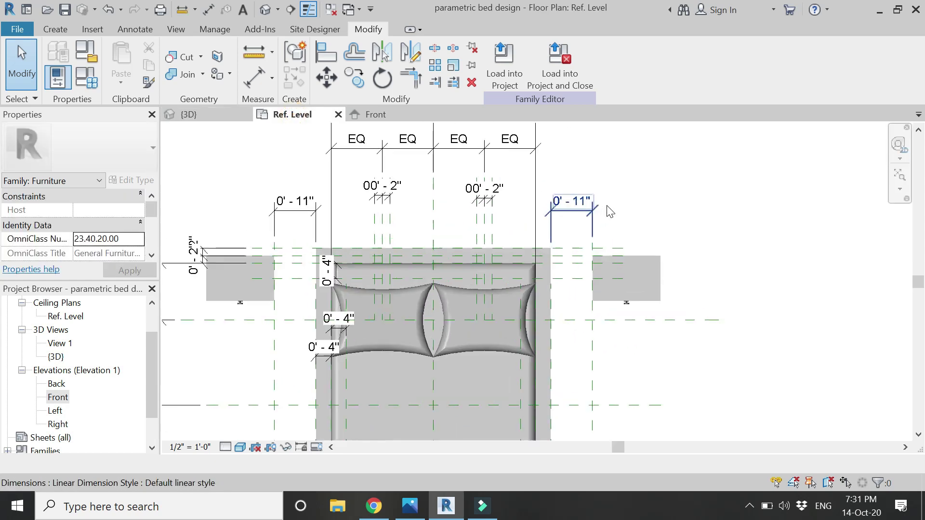
click(610, 304)
key(Escape)
click(592, 338)
key(Escape)
click(274, 372)
click(309, 193)
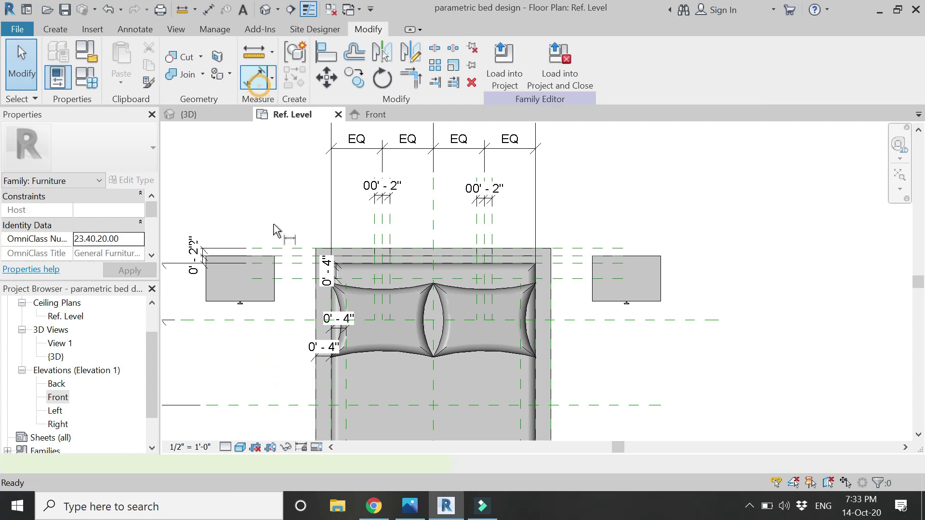
Add an aligned dimension between the bed base's left edge and the inner edge of the left side table.
click(255, 77)
scroll(313, 289, up, 3)
click(317, 291)
click(249, 302)
click(273, 185)
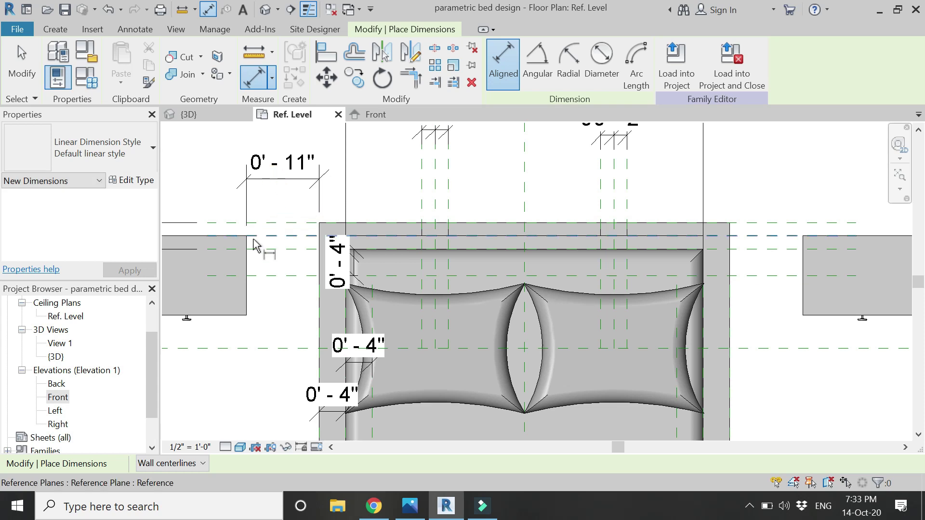
key(Escape)
key(Escape)
Set the gap between the left side table and the bed base to 2 inches and lock that dimension.
click(238, 250)
click(275, 177)
text(2)
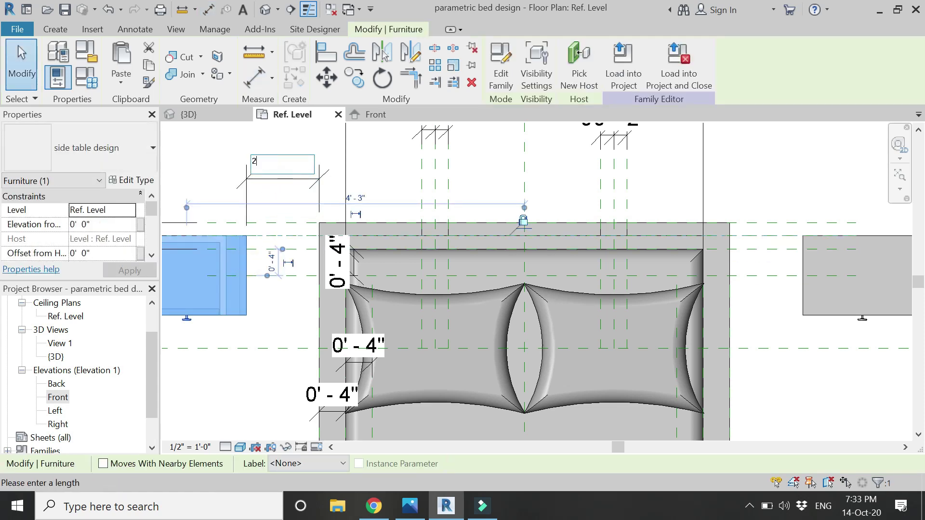
key(Return)
click(279, 179)
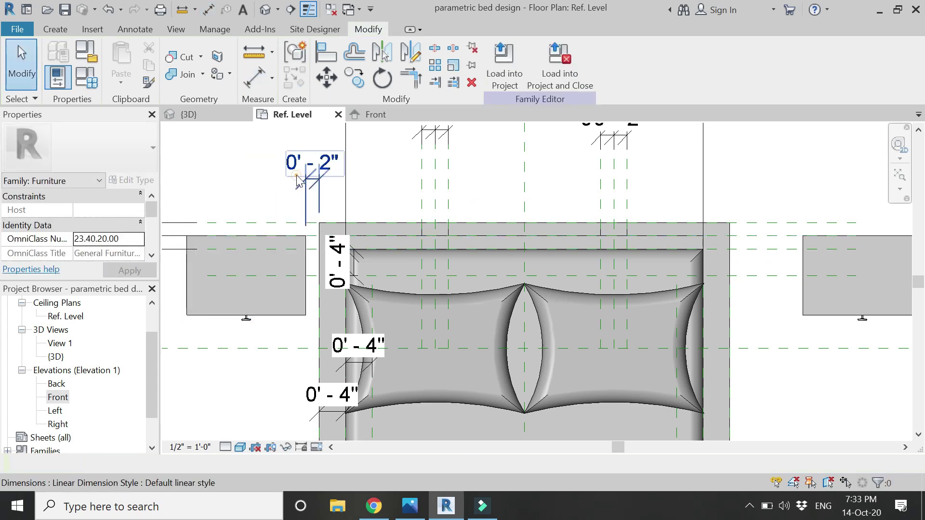
click(308, 212)
scroll(310, 212, up, 3)
scroll(289, 212, down, 4)
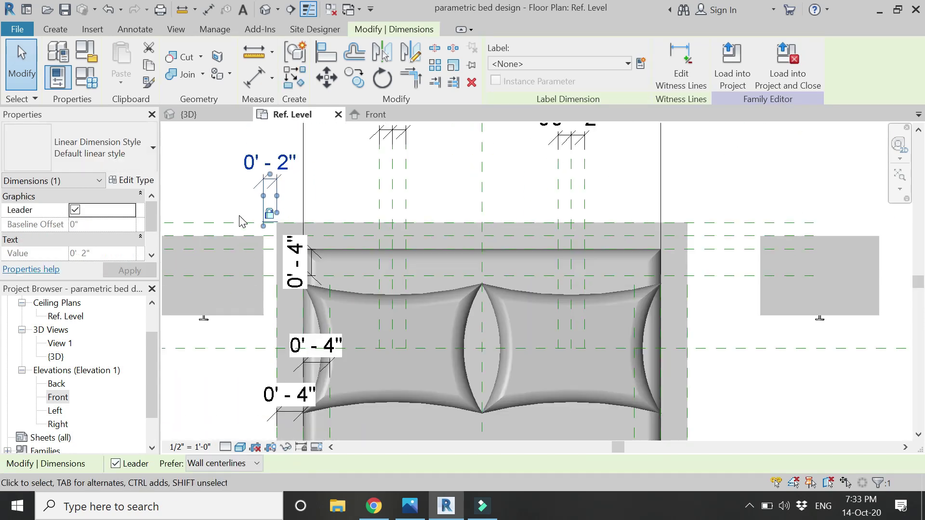
Add an aligned dimension between the bed base's right edge and the inner edge of the right side table.
click(684, 208)
scroll(683, 209, up, 1)
key(d)
key(i)
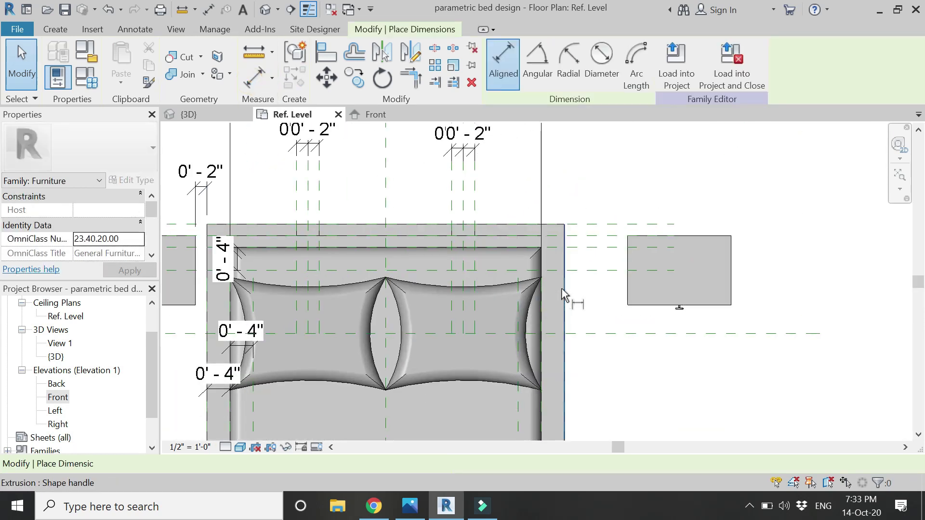
click(563, 289)
click(627, 284)
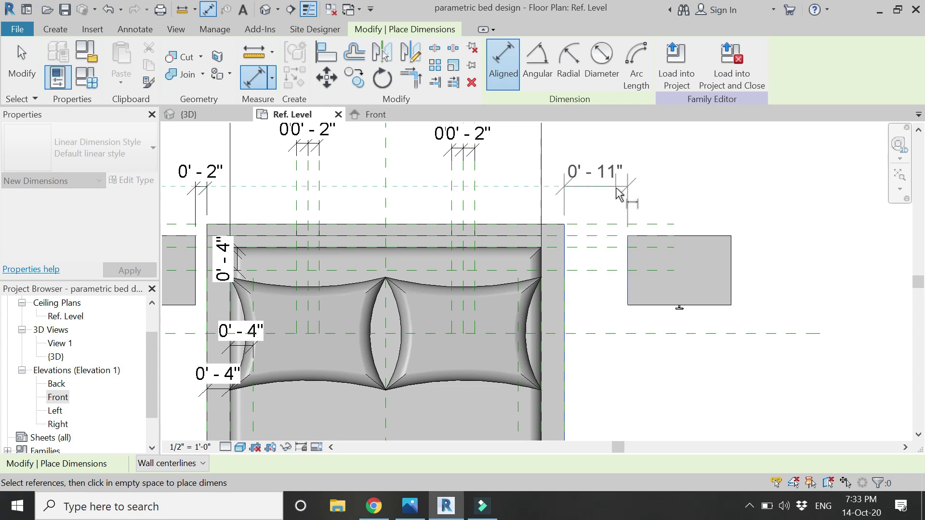
click(619, 185)
key(Escape)
key(Escape)
Set the gap between the right side table and the bed base to 2 inches and lock that dimension.
click(629, 264)
click(603, 189)
text(2')
key(Return)
click(601, 190)
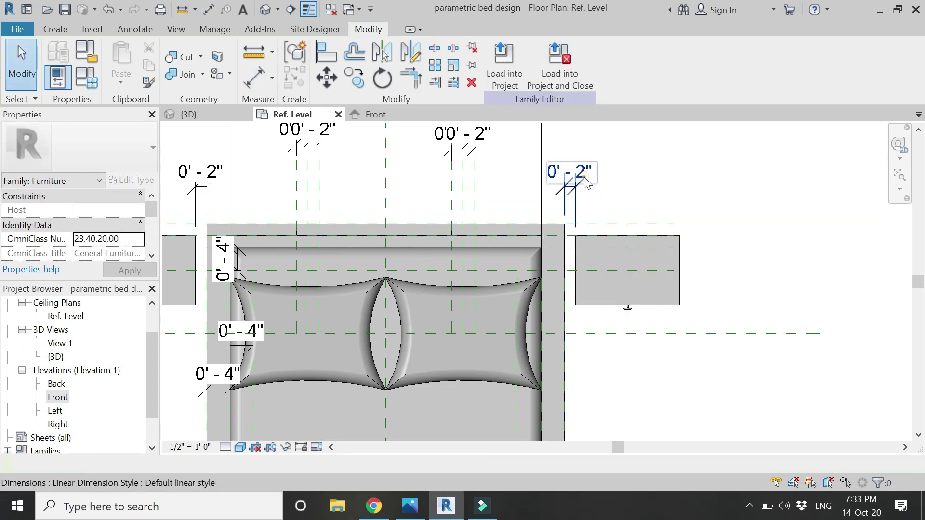
click(573, 223)
key(Escape)
scroll(574, 226, down, 3)
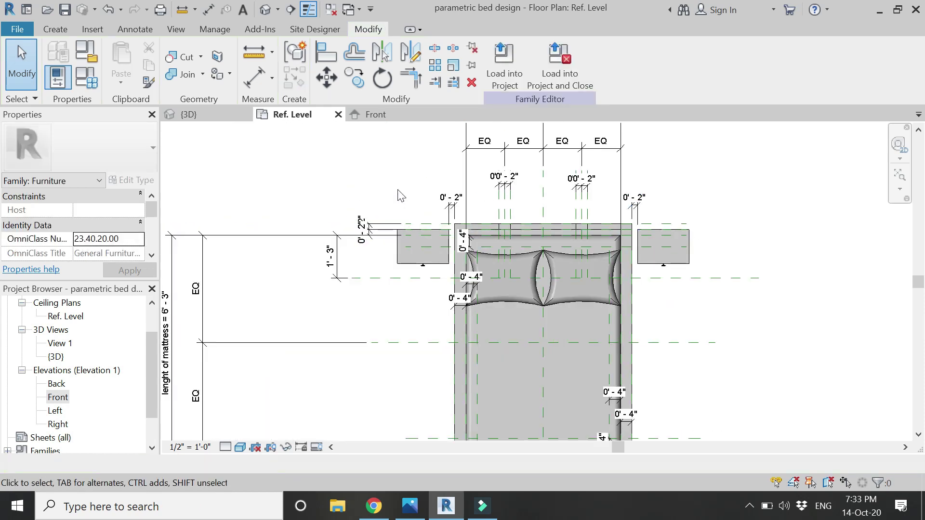
Return to the 3D view and apply the Queen Bed family type to the model.
key(ctrl+Tab)
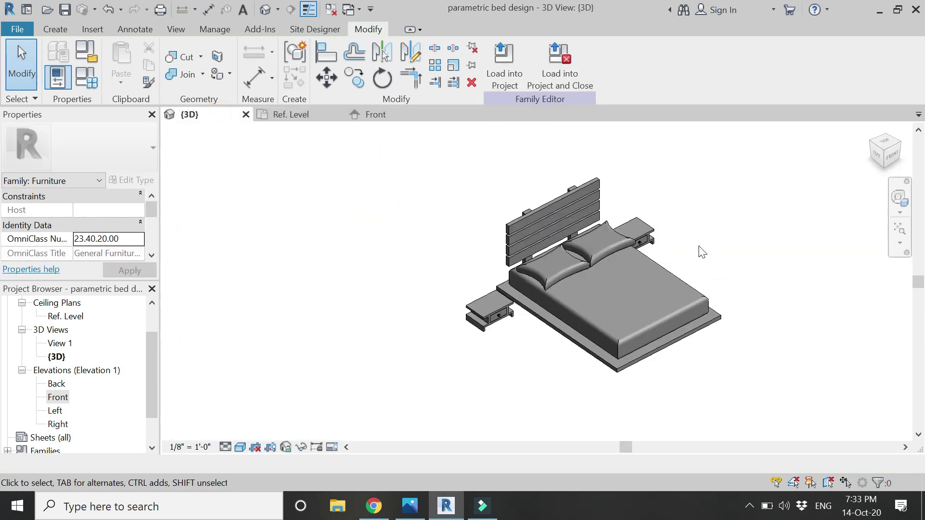
scroll(701, 251, up, 2)
click(91, 76)
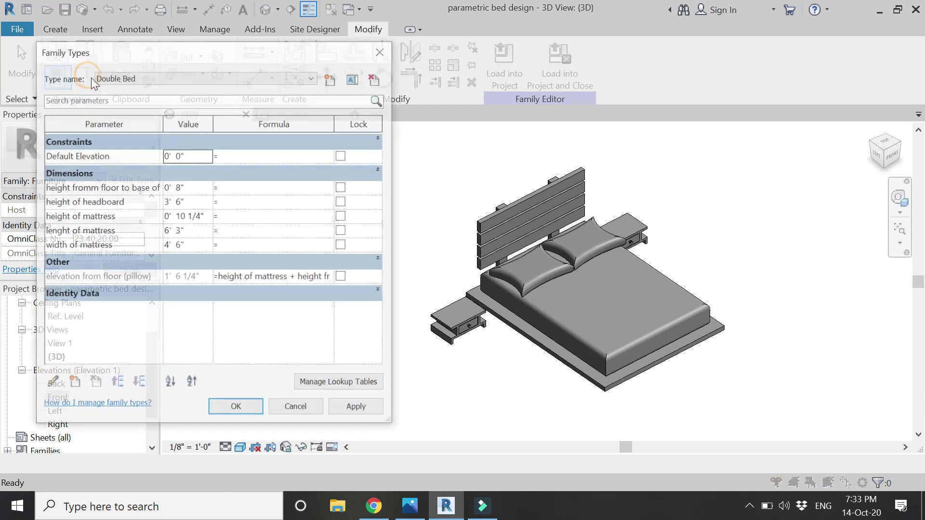
click(180, 79)
click(173, 126)
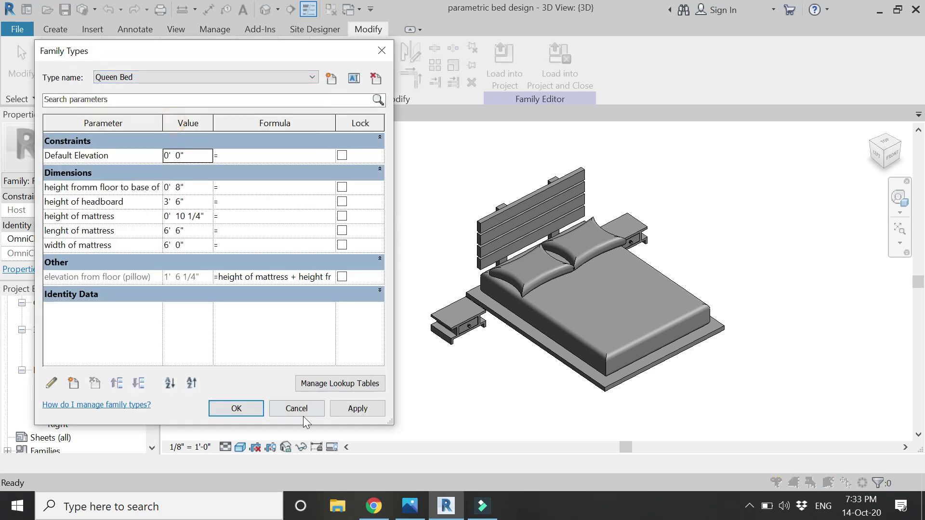
click(349, 406)
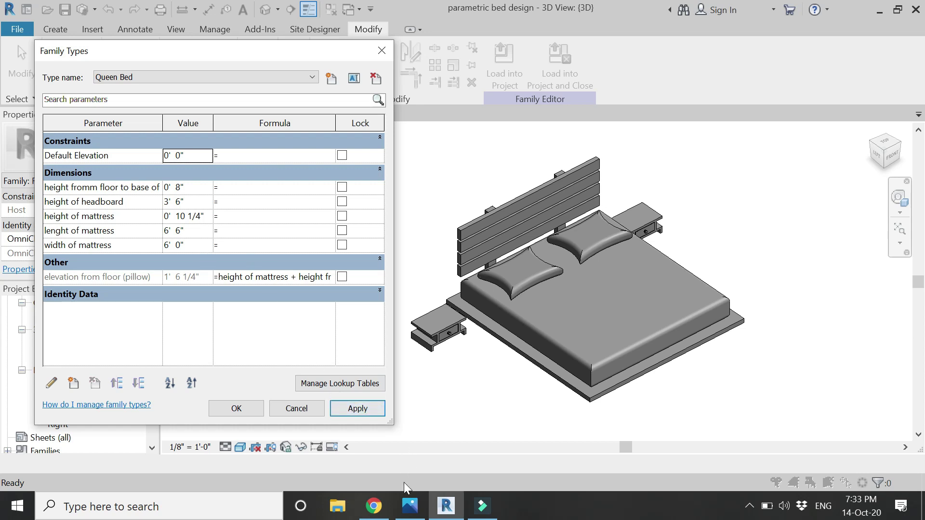
Following the Photos size chart, set the Queen Bed's mattress width to 60 inches and length to 6' 8", and apply the values.
click(410, 505)
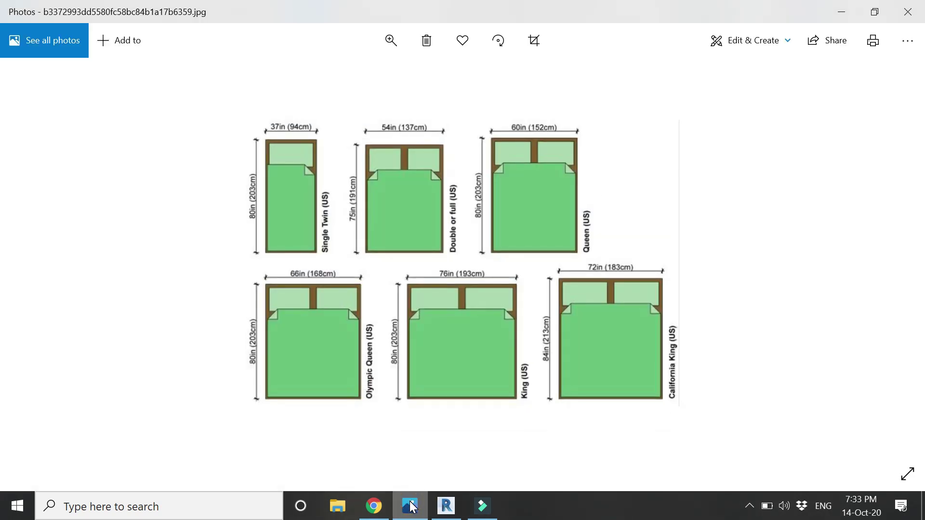
click(410, 506)
click(193, 245)
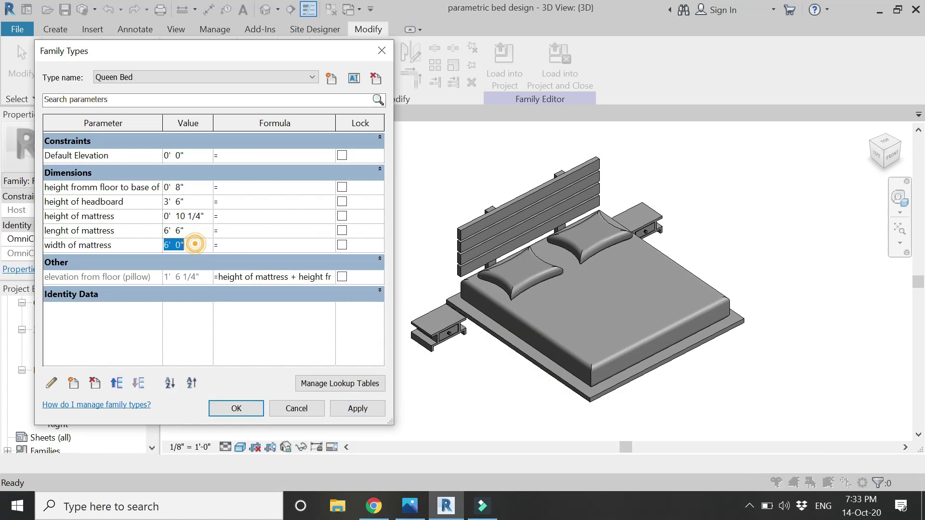
text(60")
key(Tab)
click(207, 229)
text(8)
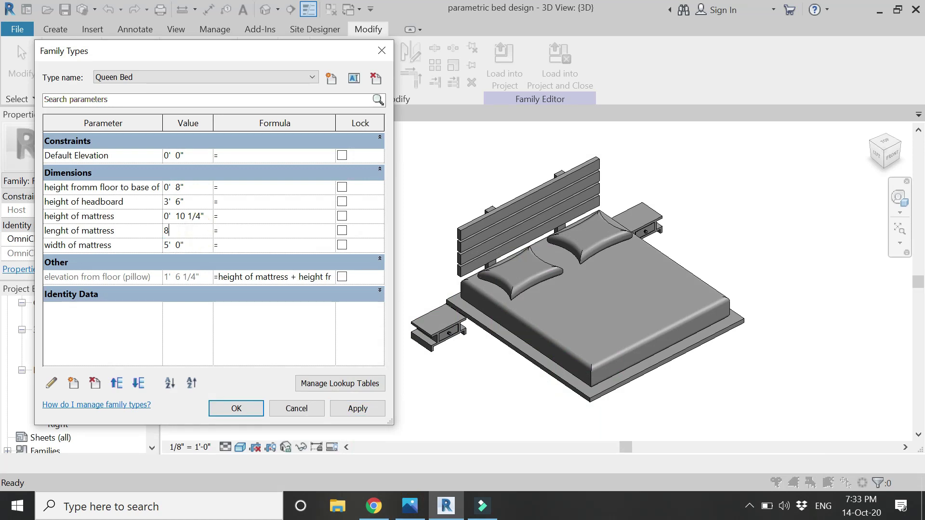
click(376, 412)
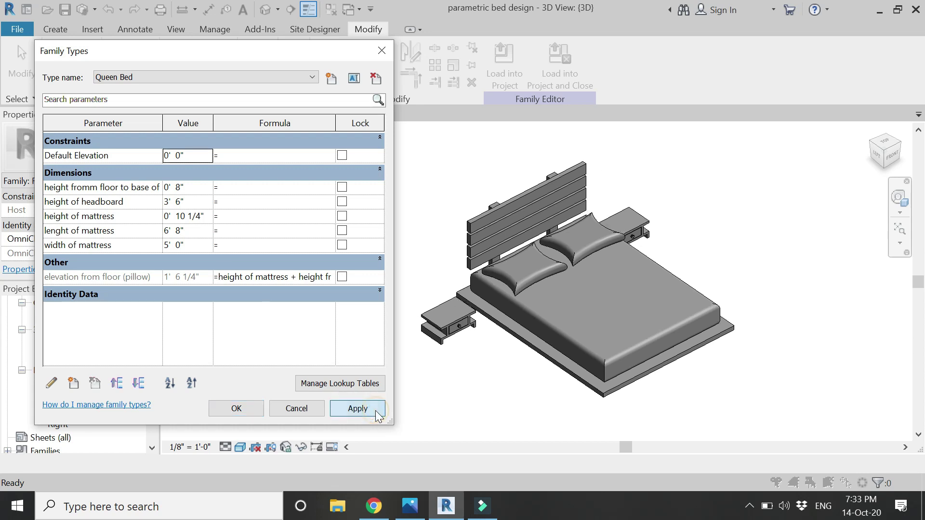
Apply the Olympic Queen type and set its mattress width to 66 inches and length to 80 inches, following the Photos size chart.
click(168, 79)
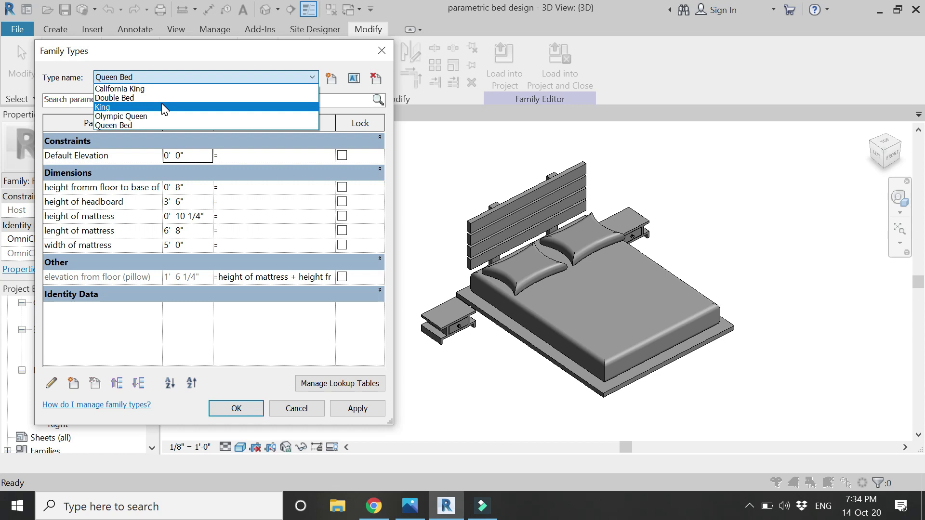
click(161, 116)
click(358, 408)
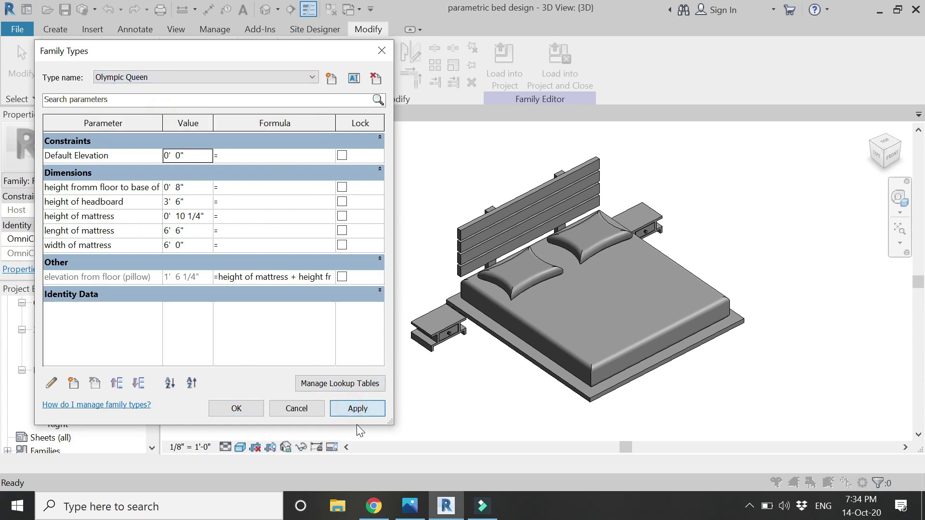
click(417, 515)
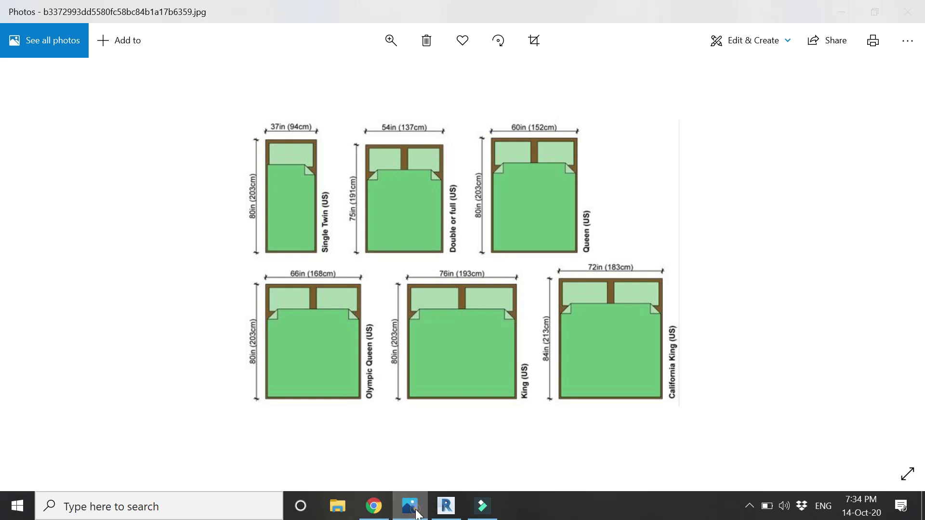
click(418, 514)
click(410, 506)
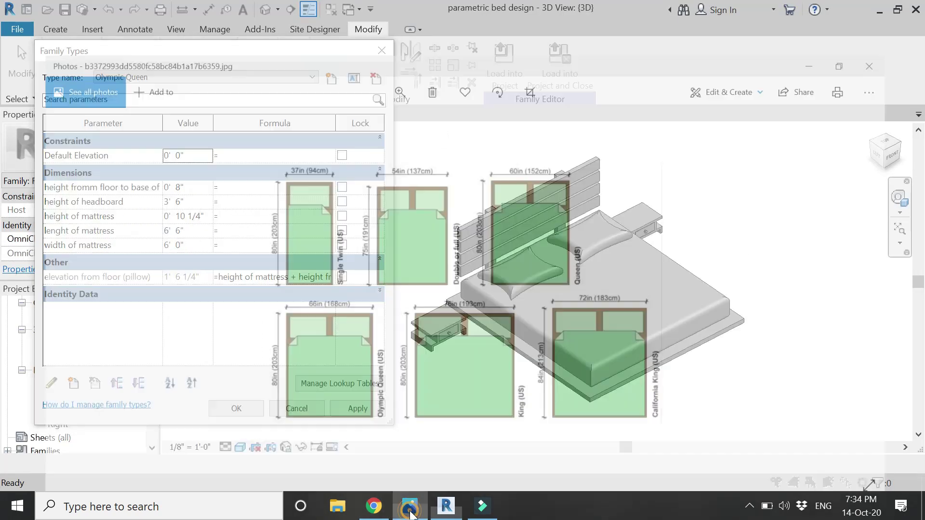
click(410, 506)
click(189, 231)
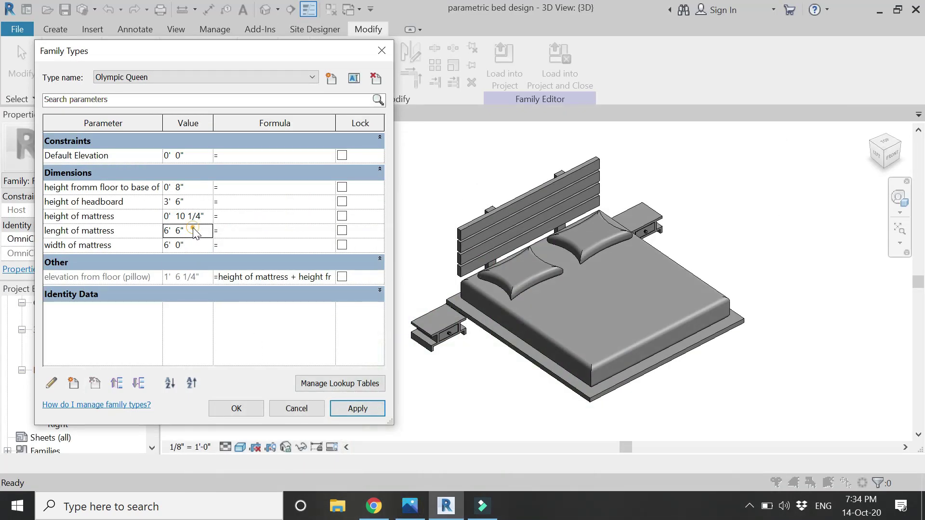
click(195, 247)
text(66)
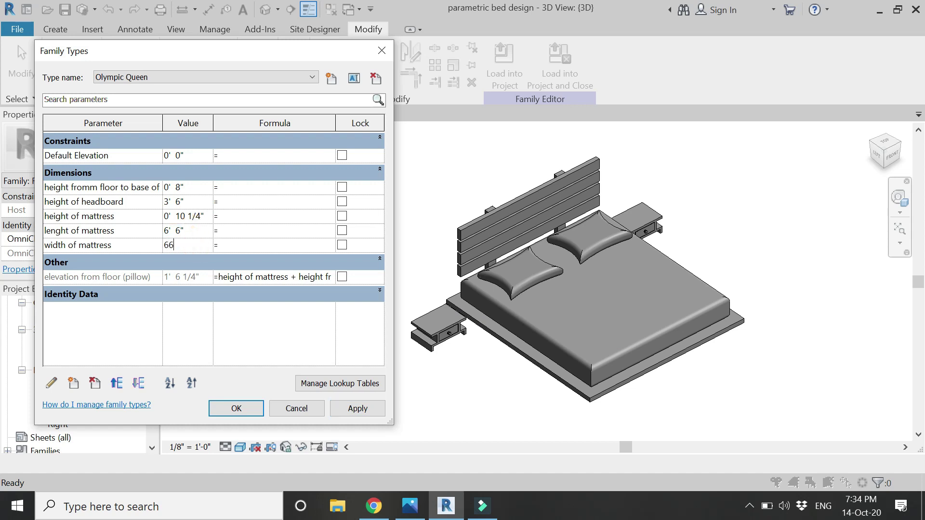
click(190, 231)
text(80)
text(")
key(Tab)
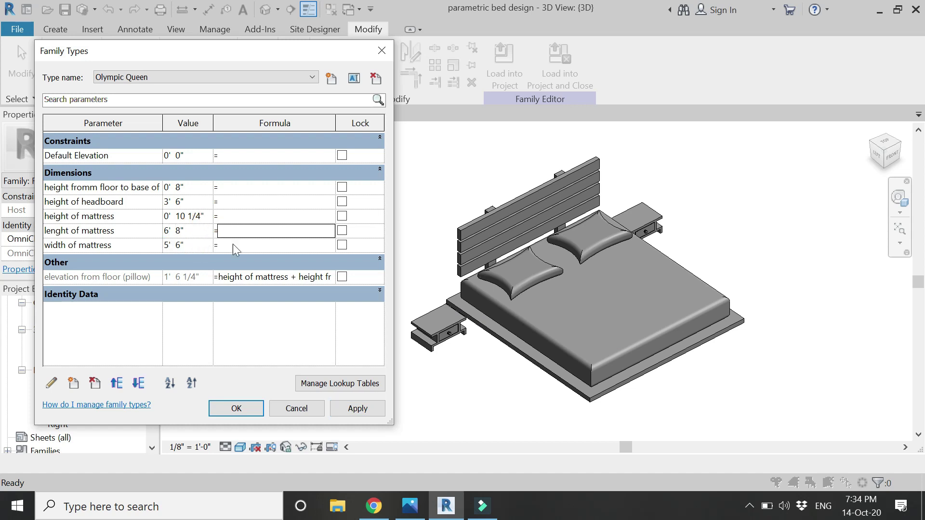
After applying the Olympic Queen values, switch the model to the King type and check its size in the Photos chart.
click(359, 411)
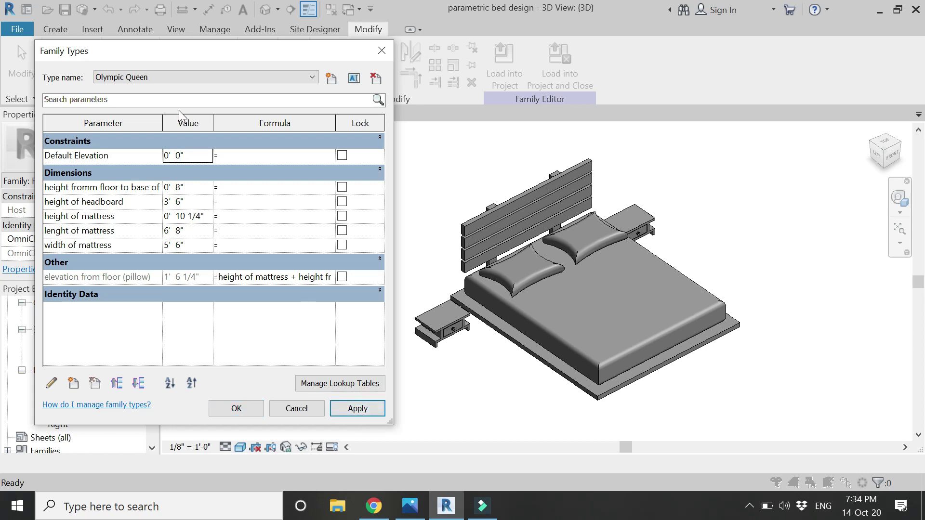
click(200, 79)
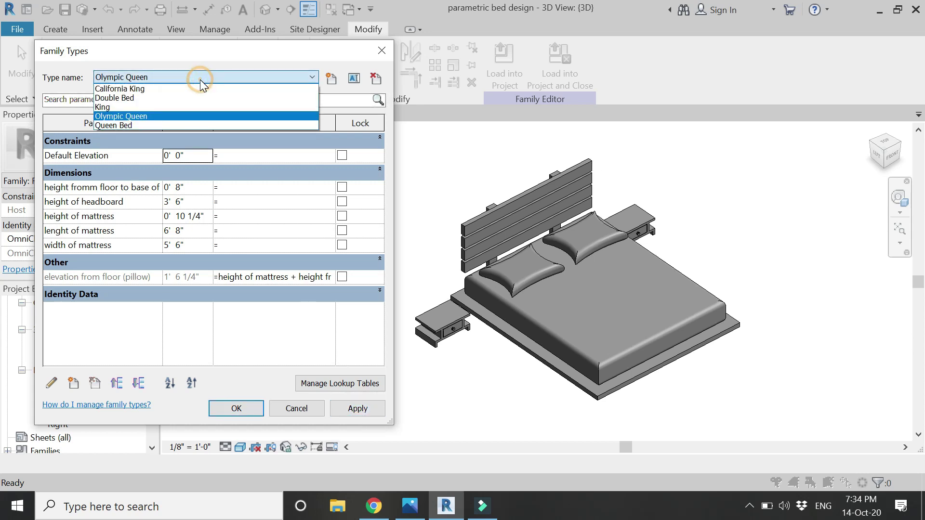
click(186, 107)
click(338, 411)
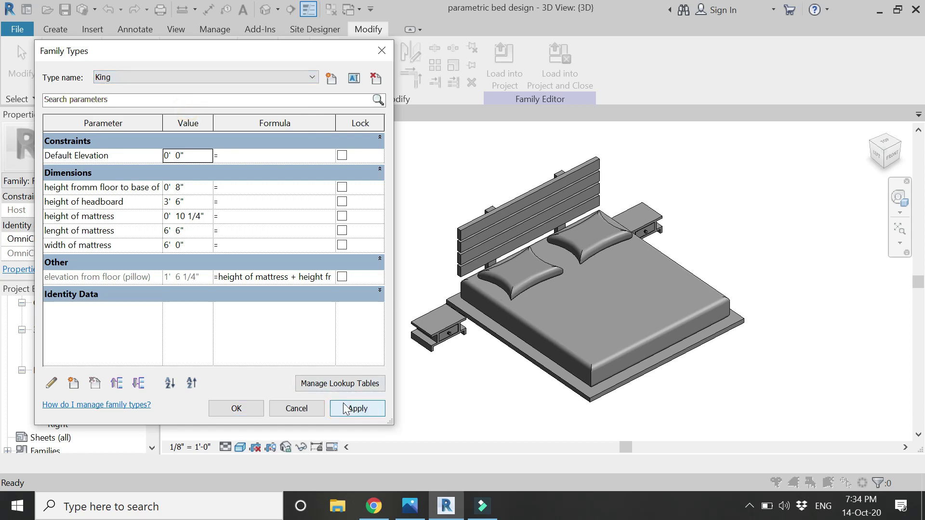
click(416, 513)
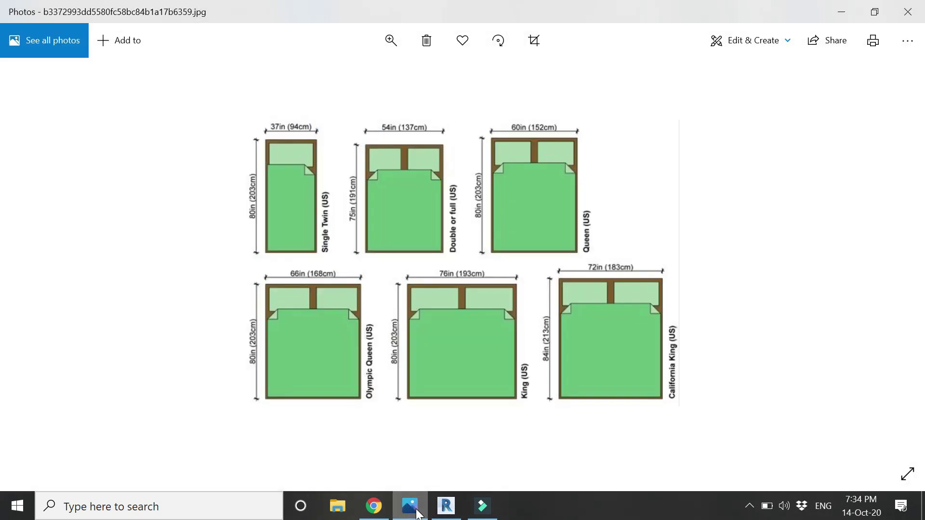
click(417, 513)
click(191, 232)
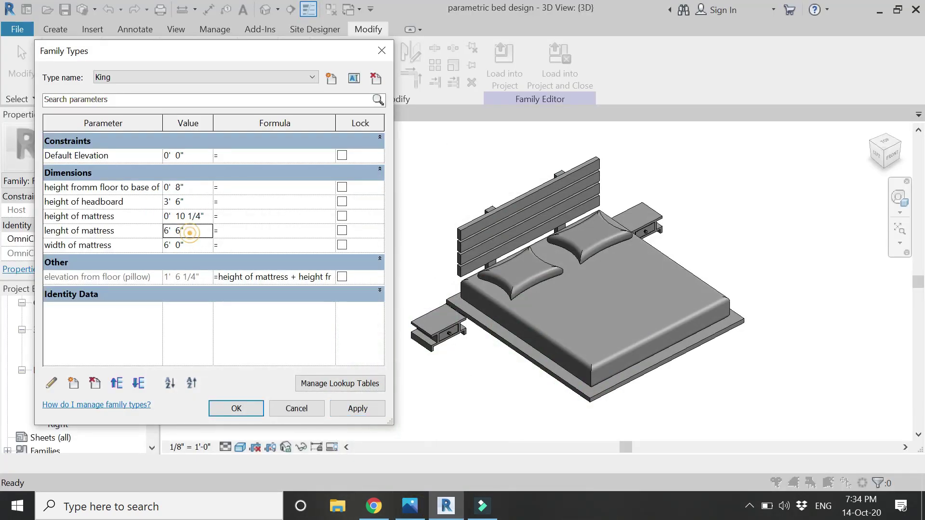
drag(191, 231, 164, 245)
text(76)
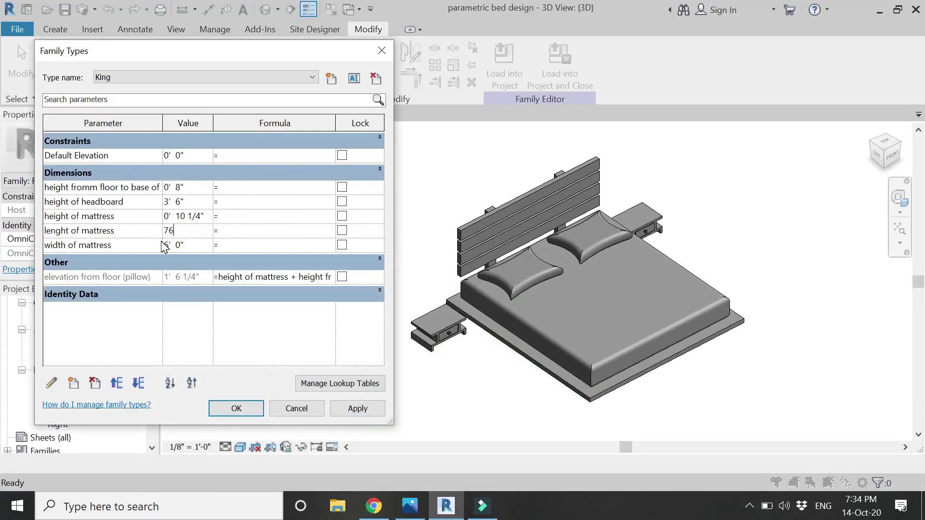
key(Tab)
Set the King type's mattress length to 80 inches and width to 76 inches, and apply the values.
click(193, 247)
click(192, 232)
drag(192, 233, 164, 232)
text(8)
click(200, 244)
click(201, 244)
text(76)
click(310, 332)
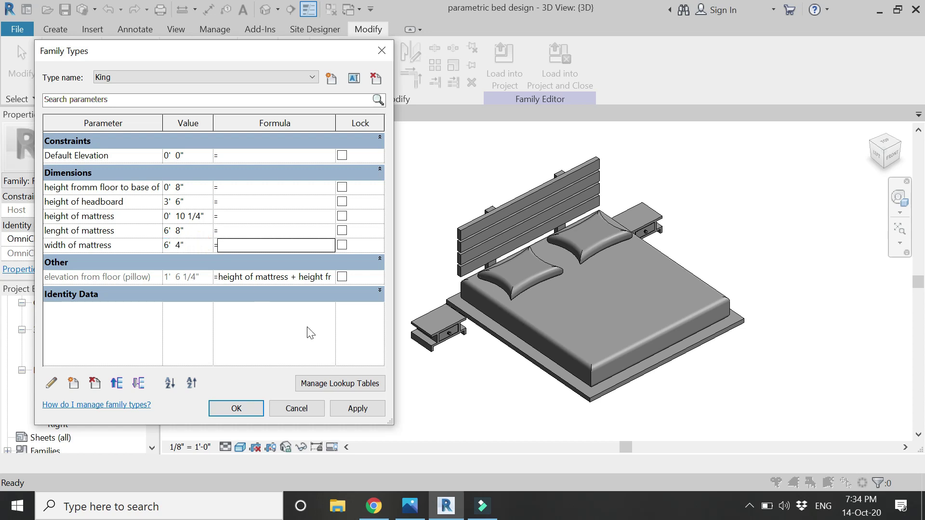
click(358, 409)
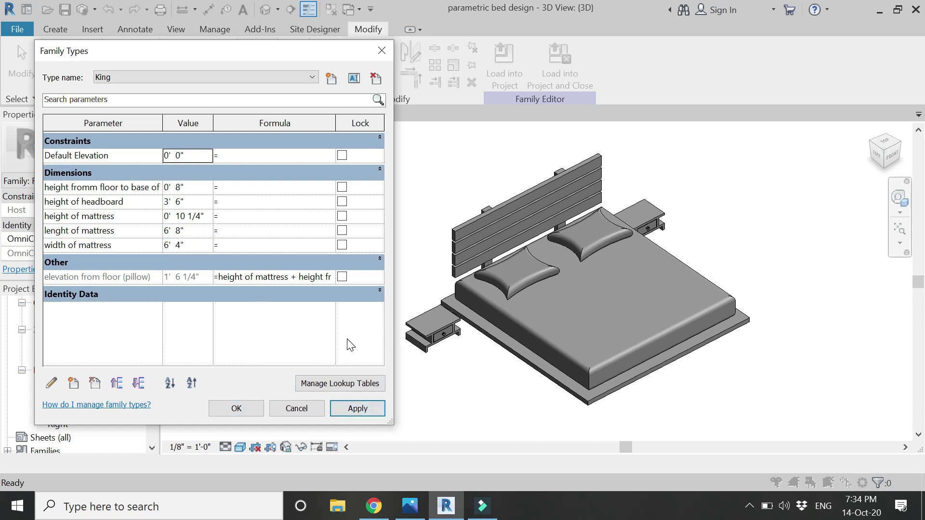
Apply the California King type and set its mattress width to 72 inches and length to 84 inches, following the Photos size chart.
click(282, 75)
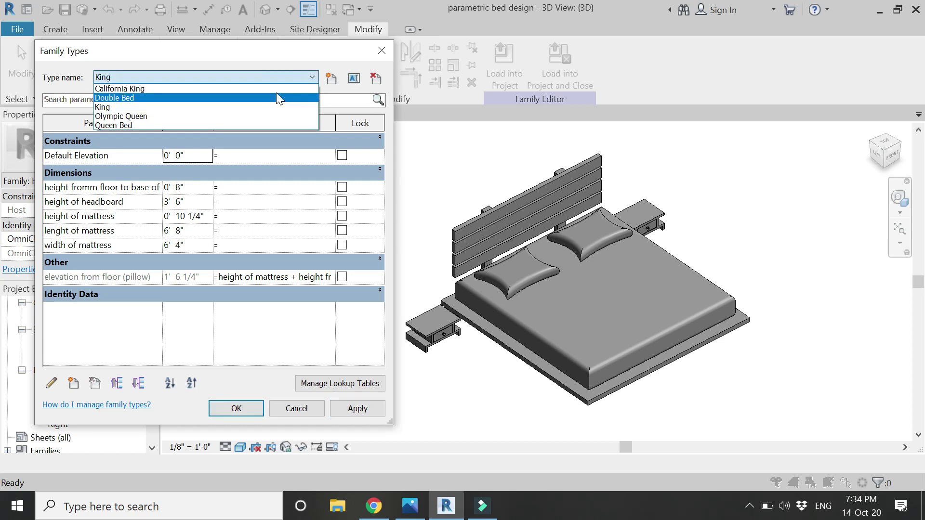
click(276, 89)
click(344, 410)
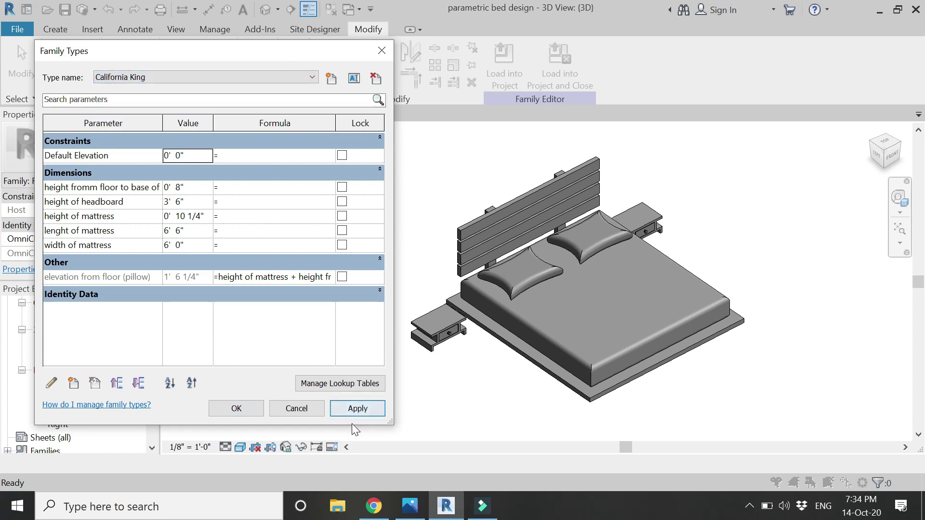
click(412, 512)
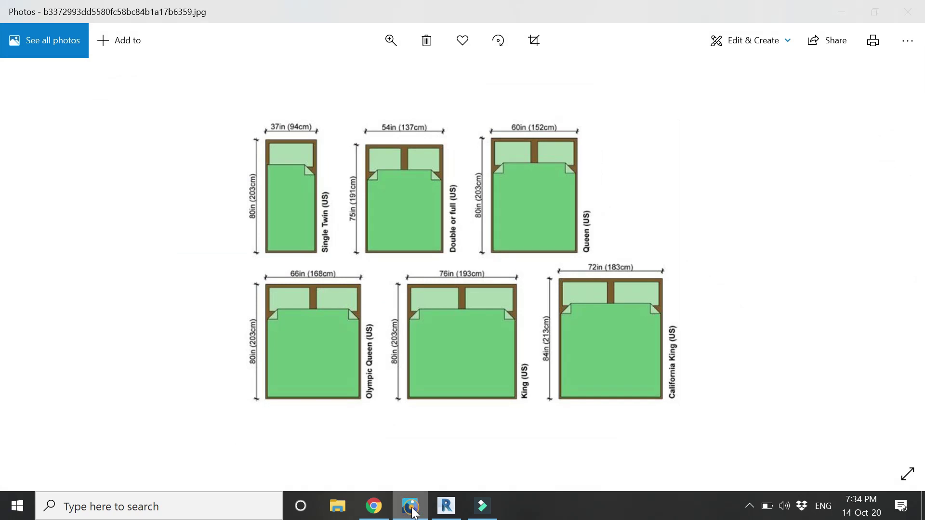
click(415, 514)
click(208, 245)
text(7)
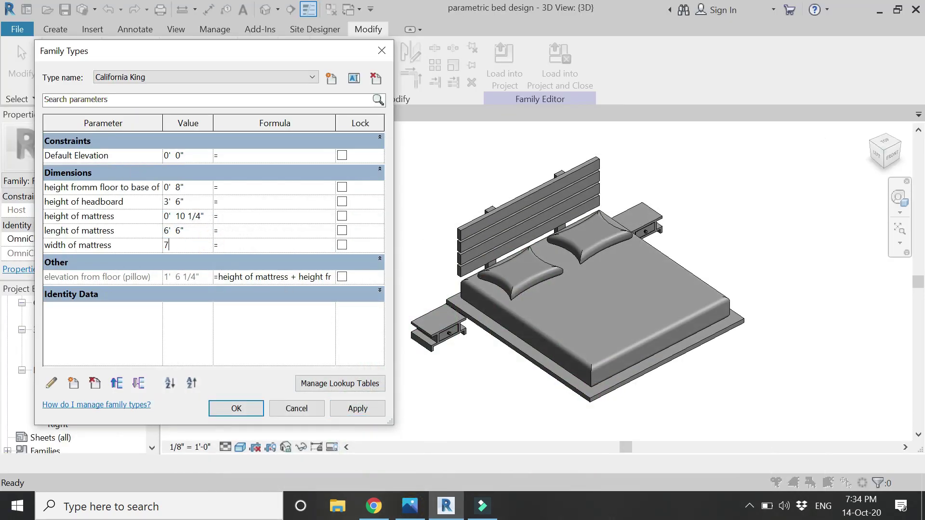
text(2")
click(206, 232)
text(84")
click(375, 409)
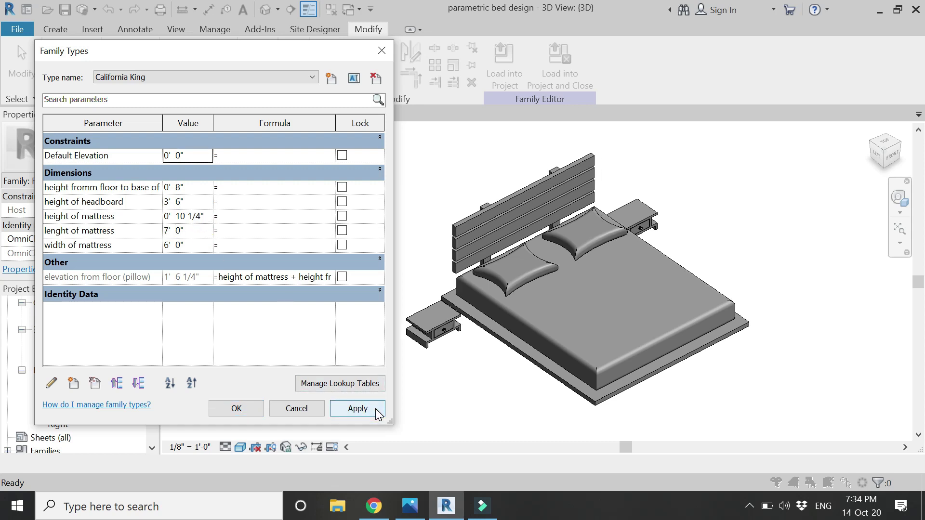
Apply the King, Olympic Queen and Queen Bed types in turn to check how the bed model adapts.
click(236, 78)
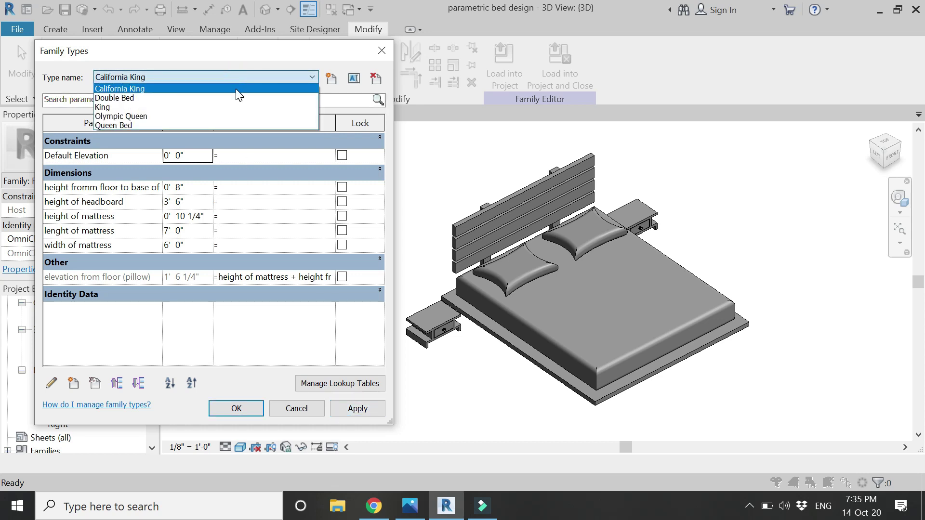
click(227, 107)
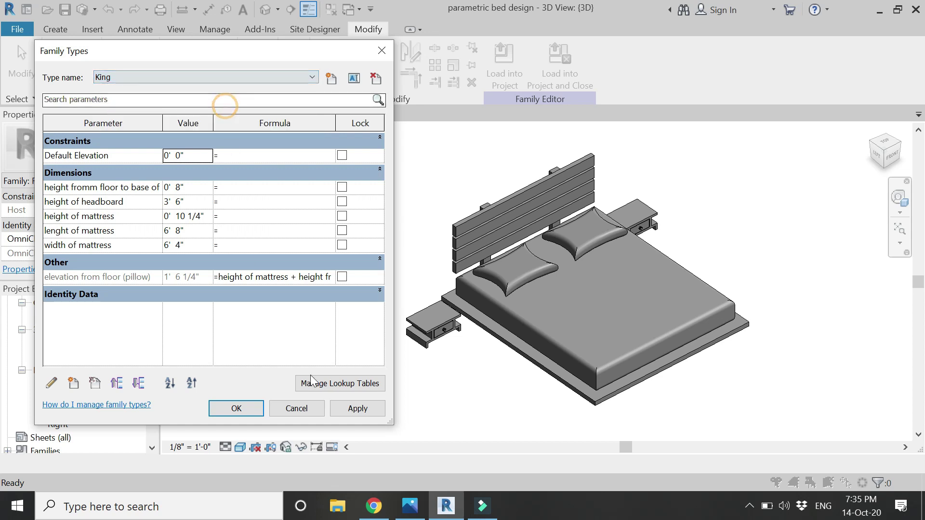
click(355, 408)
click(239, 78)
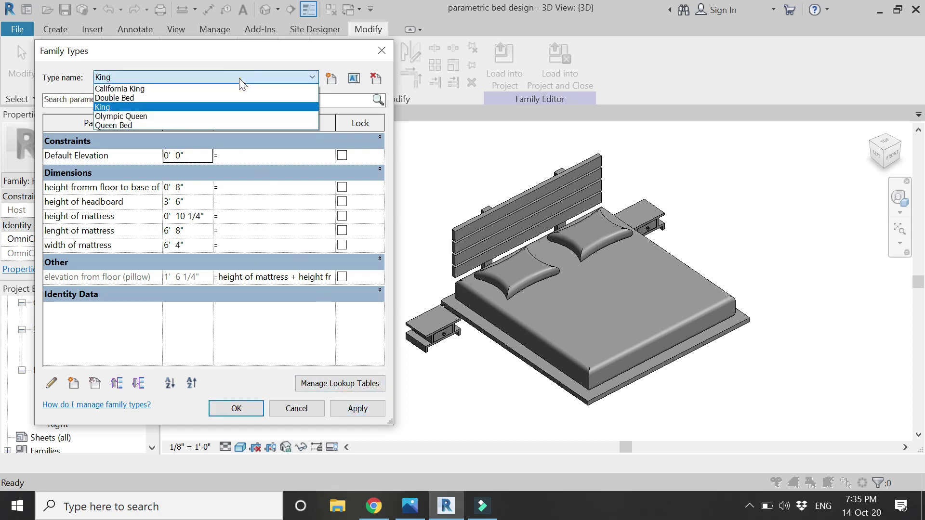
click(233, 117)
click(356, 408)
click(229, 76)
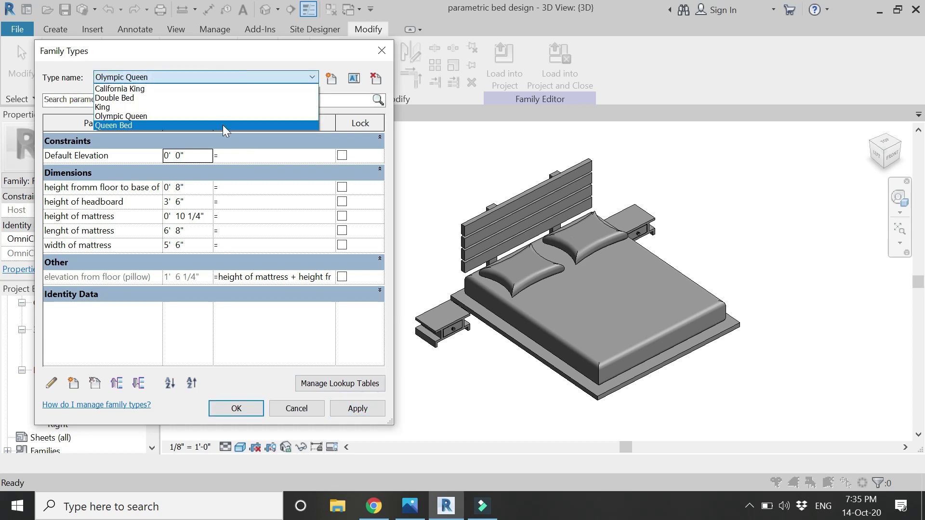
click(222, 127)
click(345, 408)
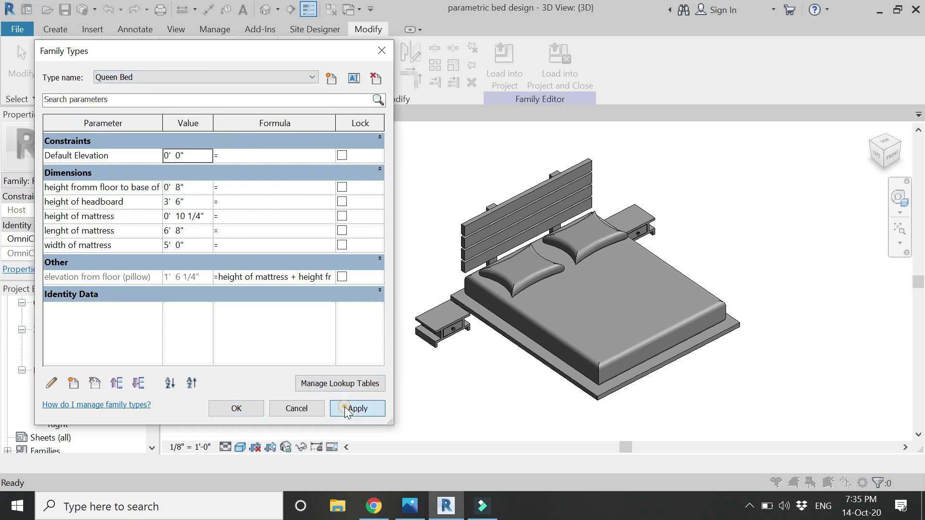
Apply the Double Bed and California King types in turn to check the resized bed and its side tables.
click(219, 76)
click(220, 97)
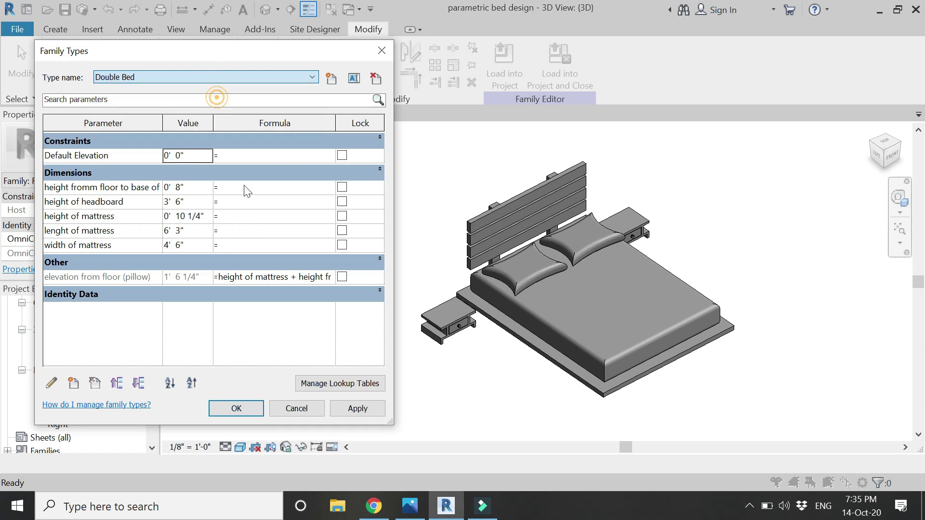
click(348, 409)
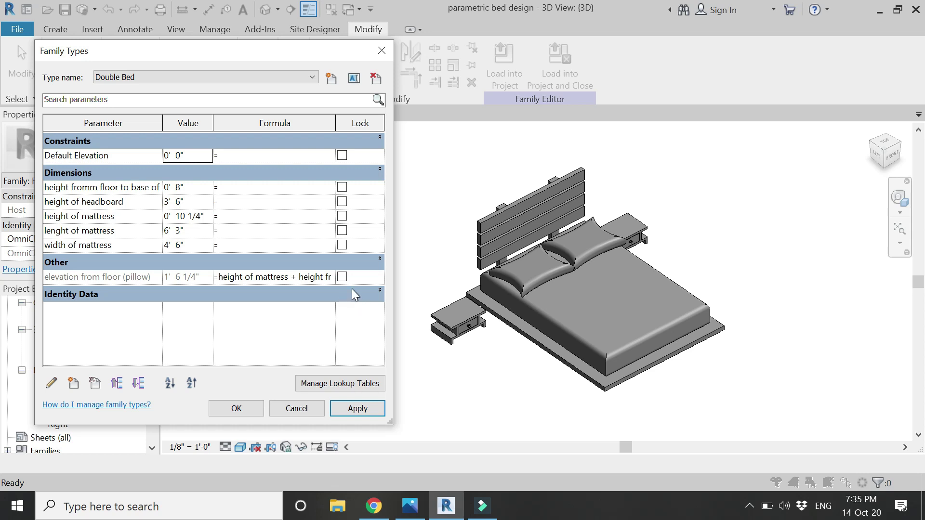
click(242, 73)
click(234, 89)
click(357, 409)
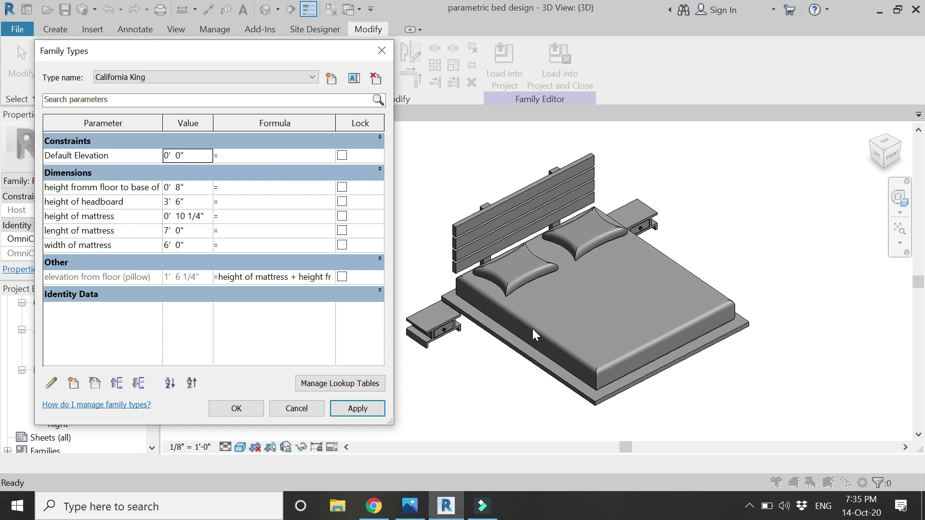
Apply the Queen Bed type to the model and set its mattress height to 8 inches.
click(207, 73)
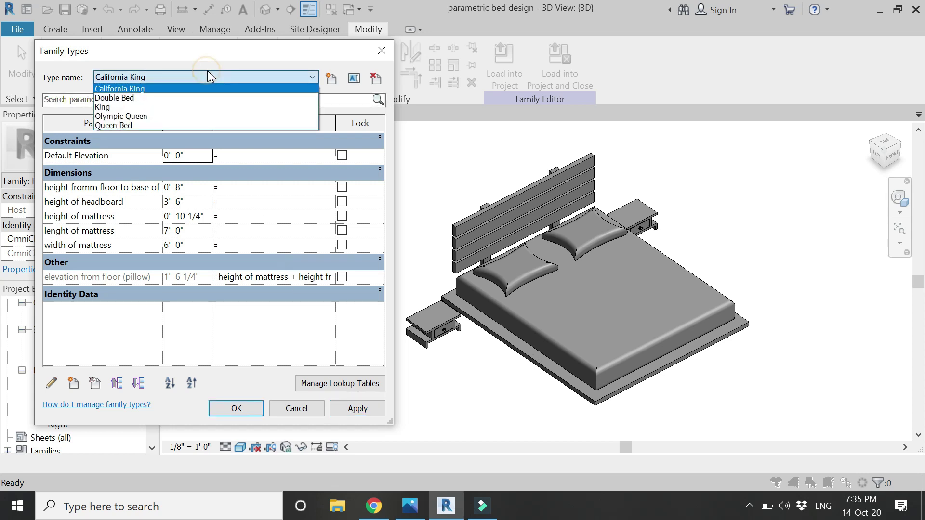
click(195, 125)
click(348, 407)
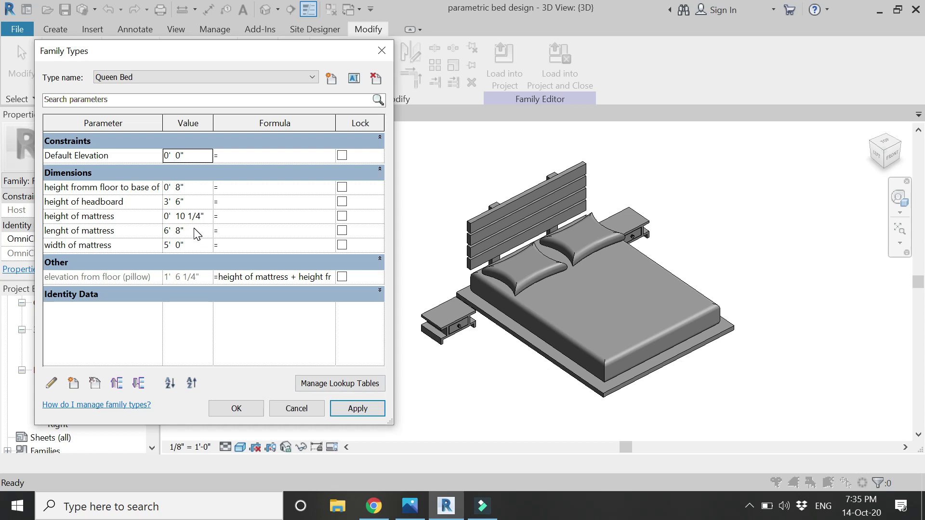
click(197, 216)
text(8")
key(Tab)
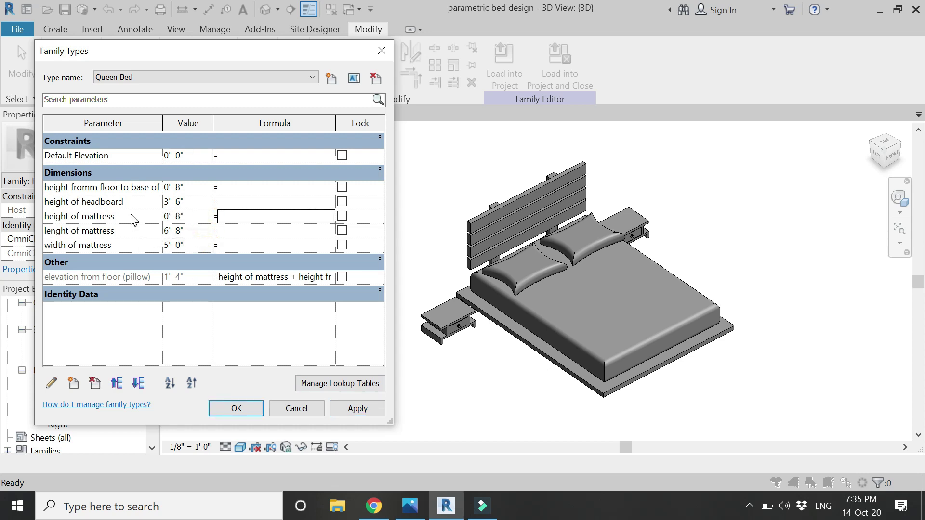
click(357, 411)
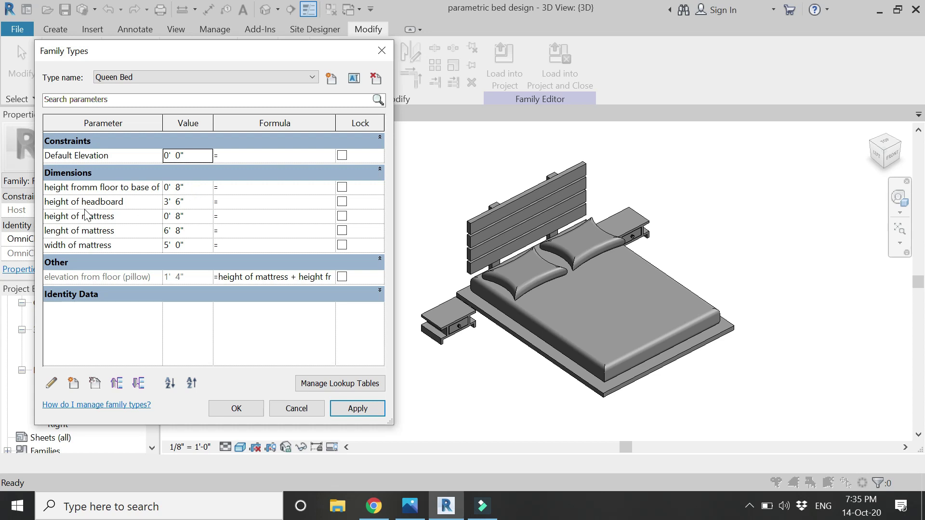
Set the Queen Bed's headboard height to 2' 6" and apply it to the model.
click(180, 201)
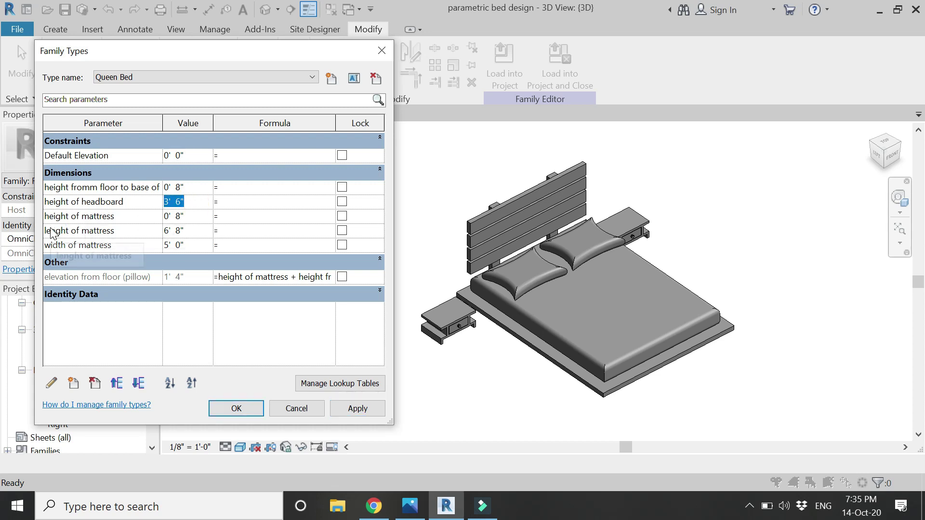
text(2'  6)
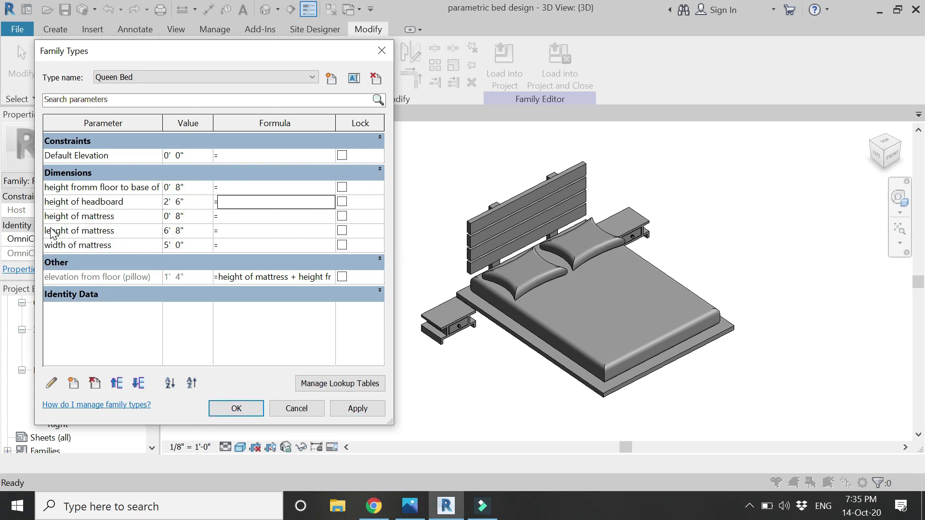
click(340, 412)
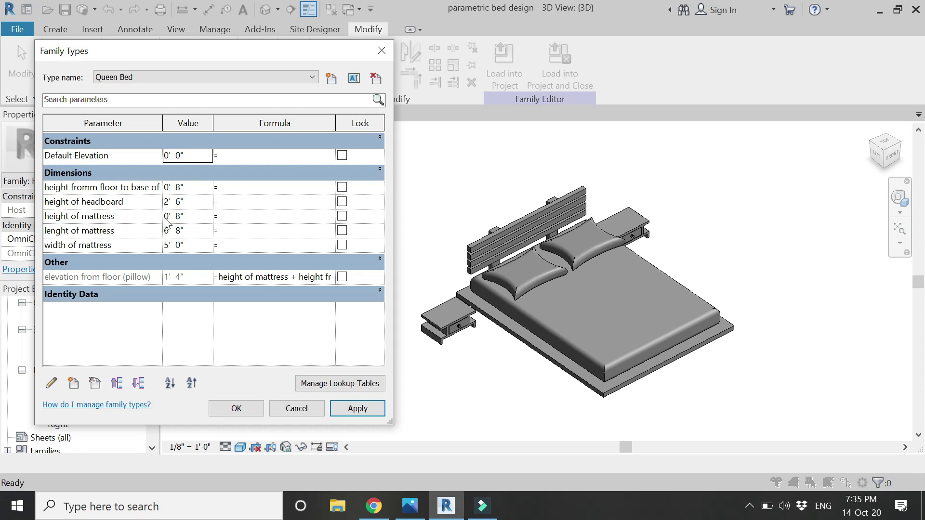
Set the Queen Bed's height from floor to base of mattress to 10 inches, apply it and close the family types.
click(198, 187)
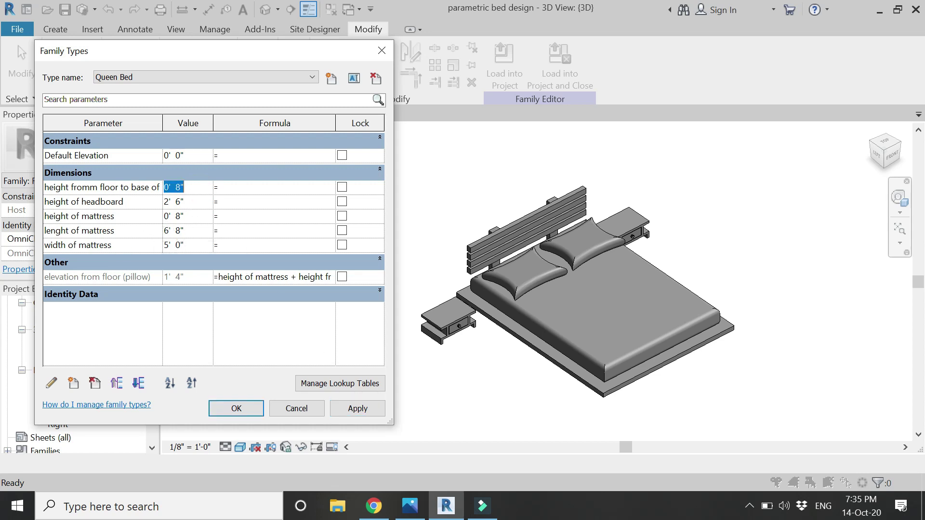
text(10)
key(Tab)
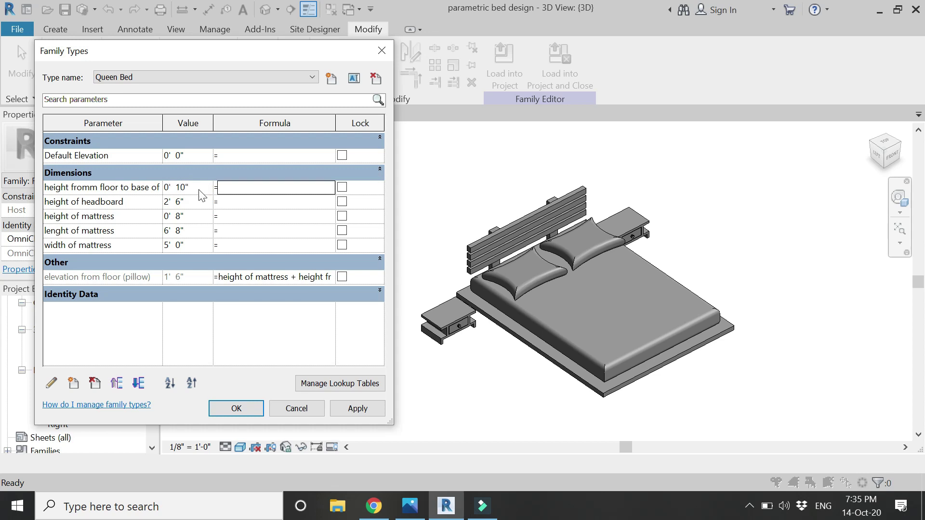
click(351, 408)
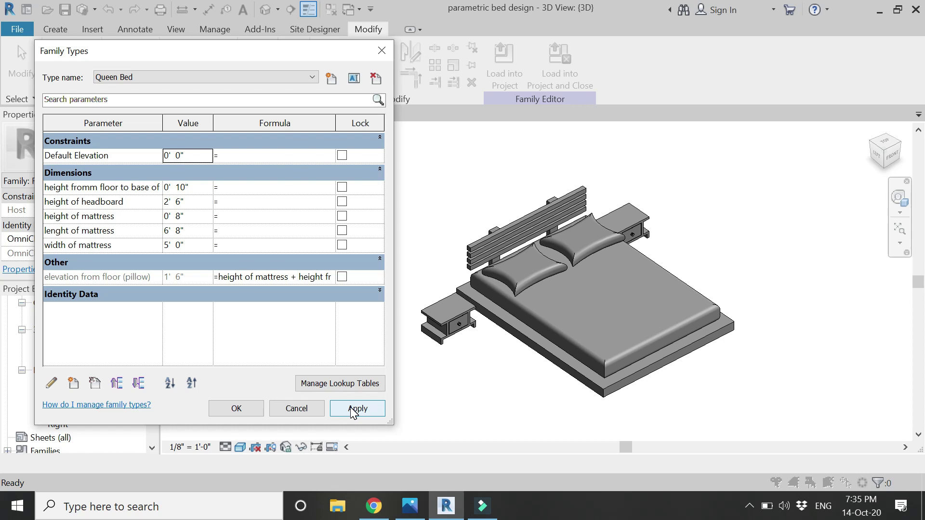
click(242, 409)
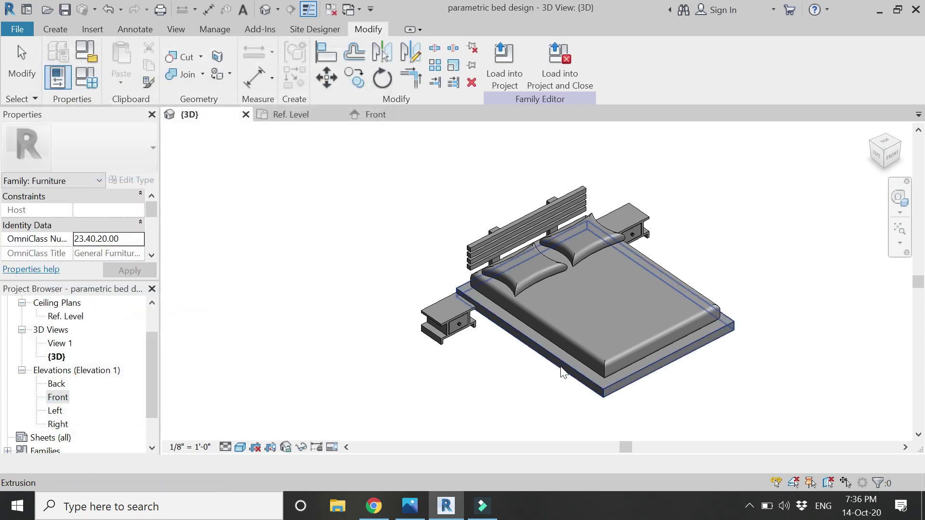
In the Front elevation, set the reference plane under the bed base 2 inches below the plane at the mattress base.
click(378, 115)
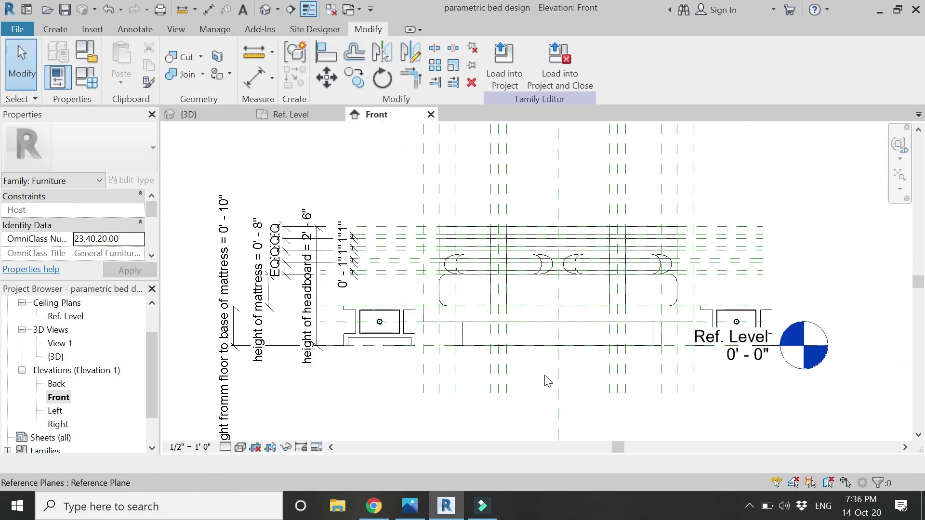
scroll(332, 330, up, 2)
click(334, 317)
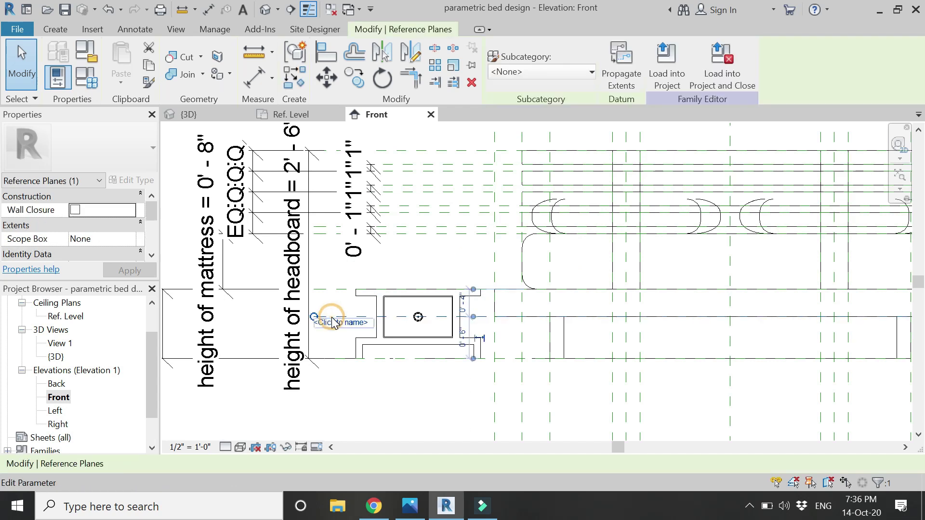
scroll(472, 296, up, 2)
click(460, 311)
text(2)
key(Return)
key(Escape)
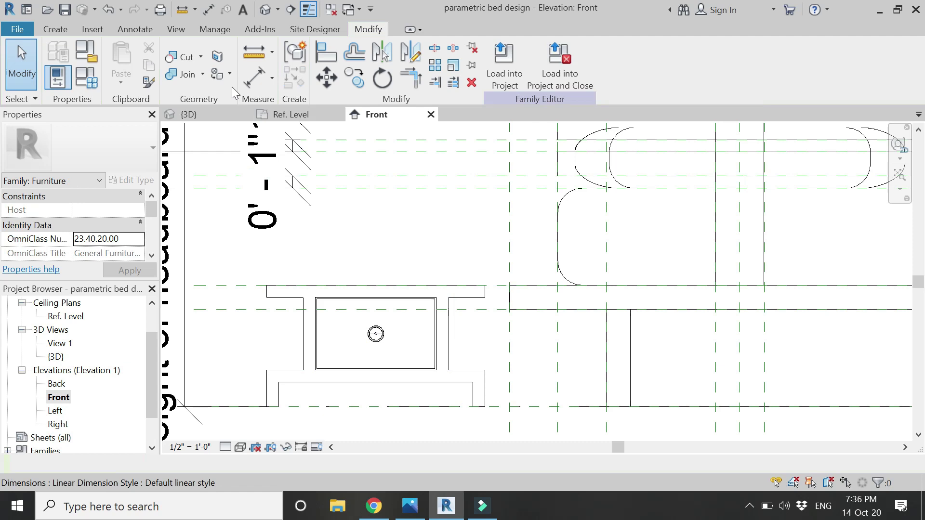
Add an aligned dimension between the reference plane at the mattress base and the plane at the bed base's underside.
click(255, 77)
click(234, 286)
click(231, 309)
click(213, 362)
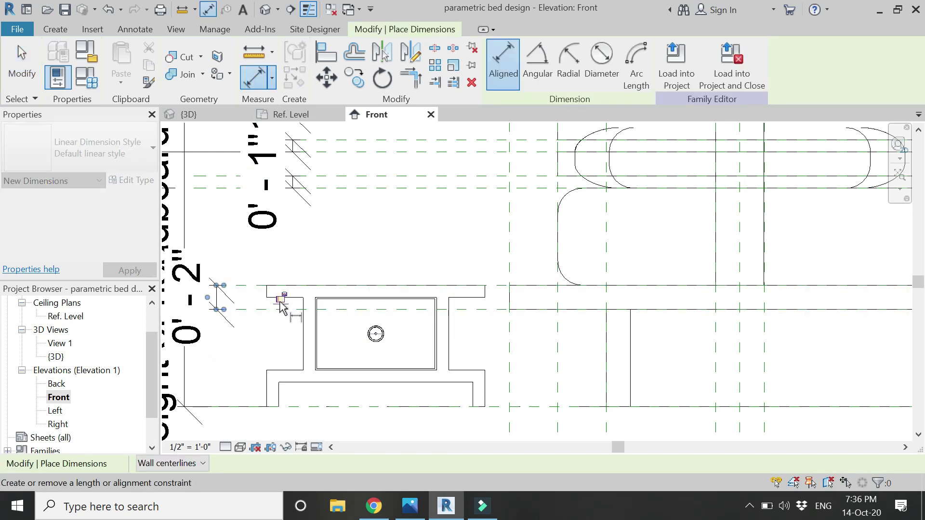
scroll(268, 299, down, 3)
key(Escape)
key(Escape)
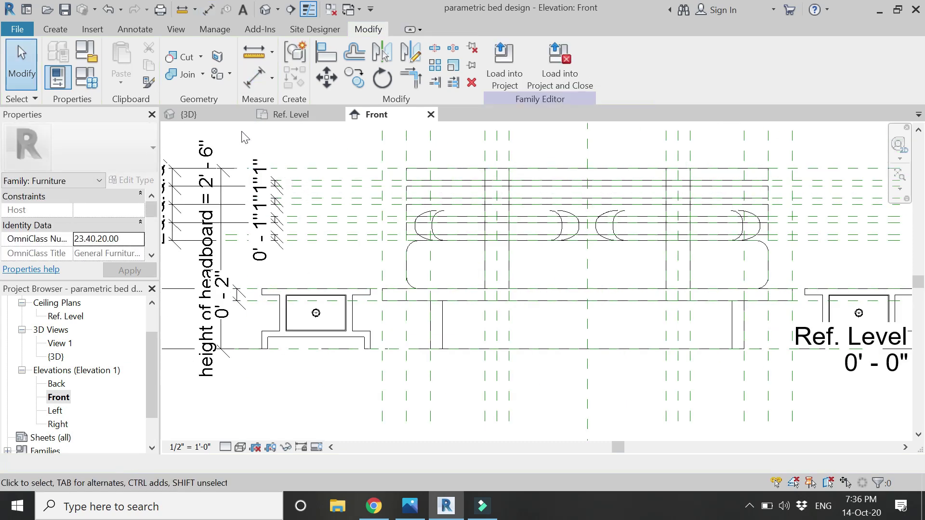
Inspect the bed in the 3D view and save the family.
click(231, 114)
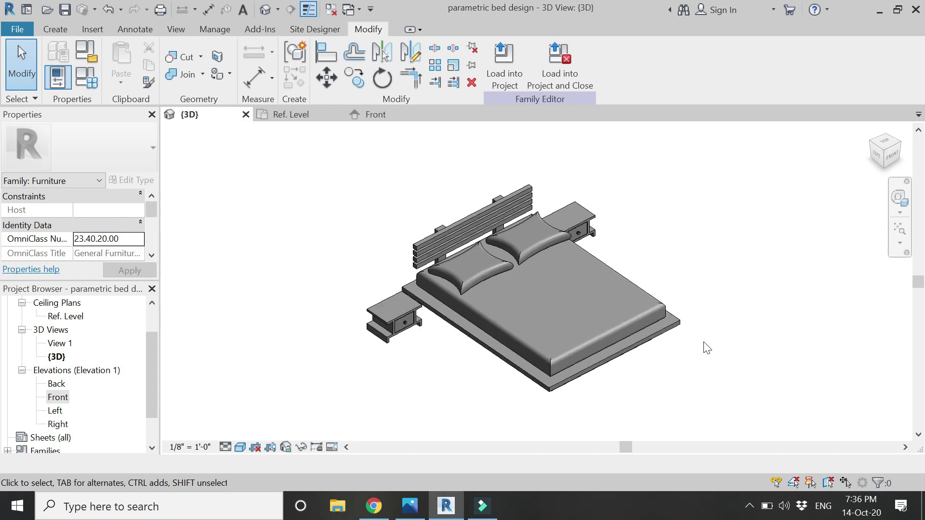
click(899, 198)
drag(603, 243, 559, 272)
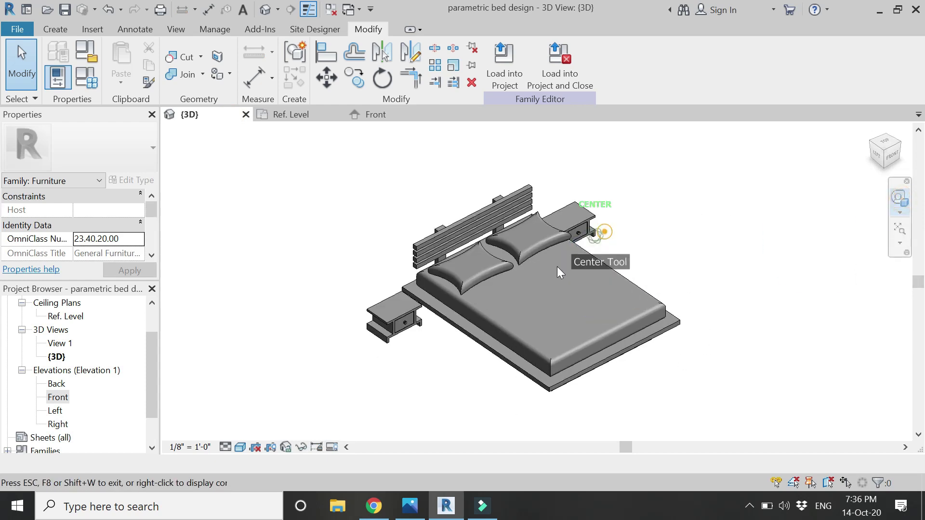
mouse_move(545, 353)
mouse_down()
mouse_move(457, 327)
mouse_move(523, 307)
mouse_move(704, 312)
mouse_move(376, 343)
mouse_move(284, 342)
mouse_move(556, 343)
mouse_move(555, 354)
mouse_up()
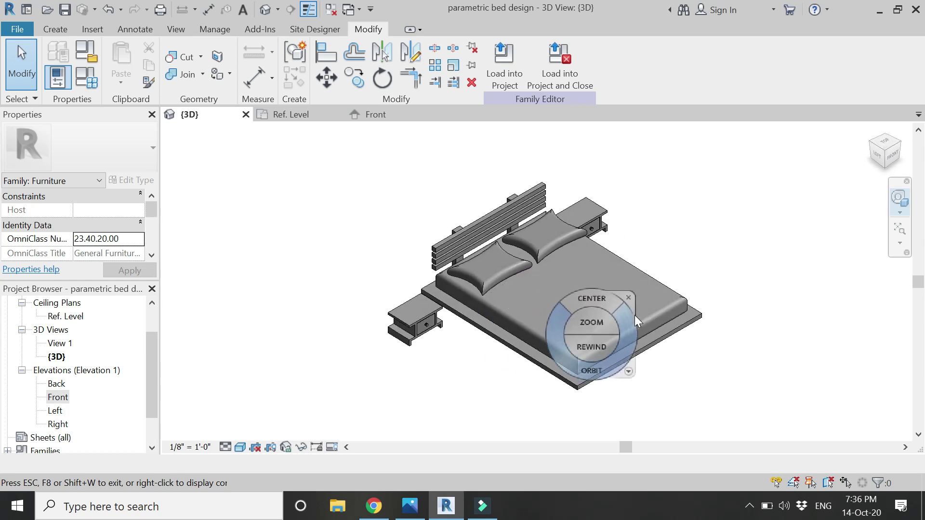
click(628, 297)
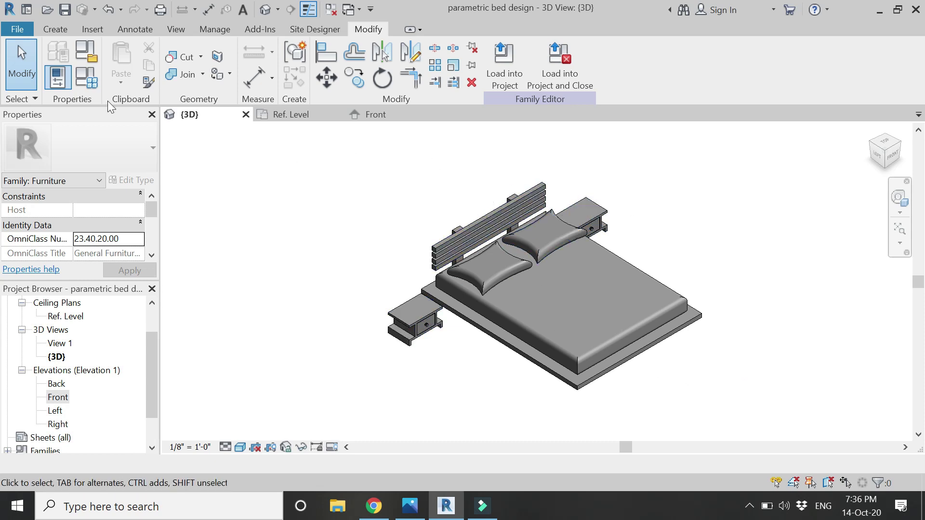
click(67, 10)
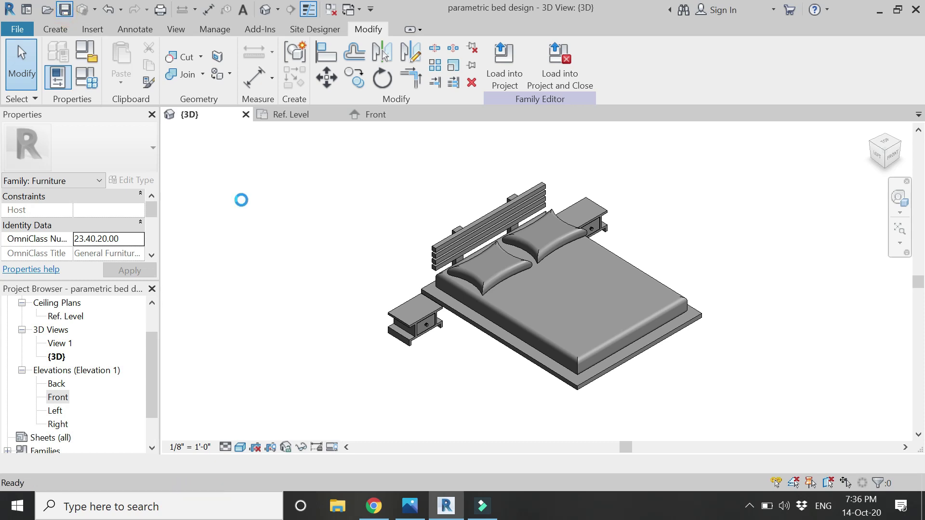